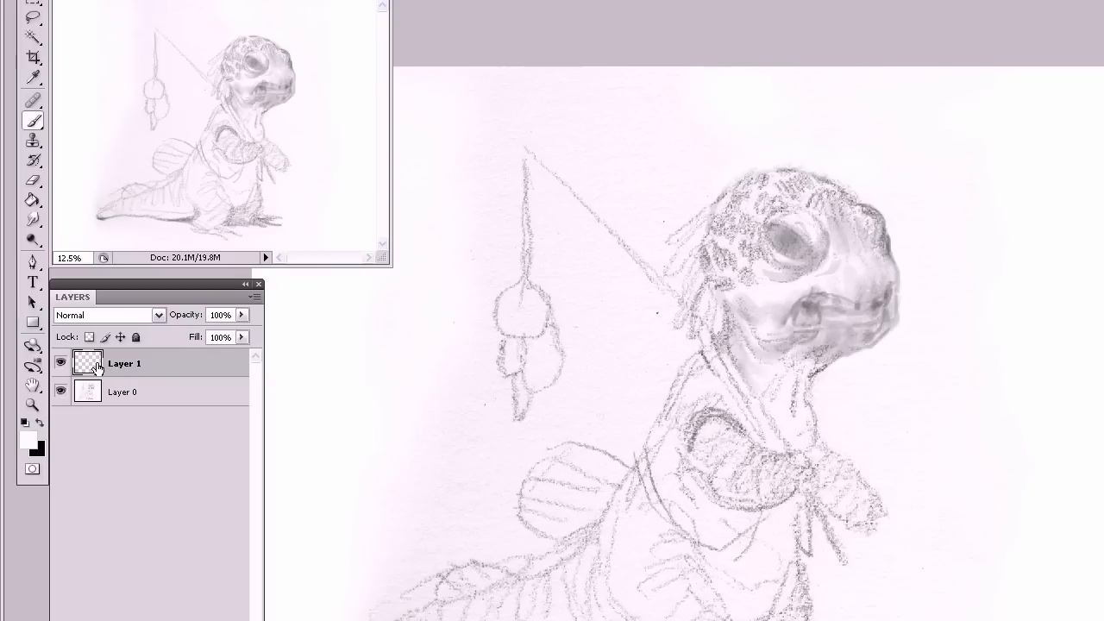
Move Layer 1 beneath Layer 0, set Layer 0 to Multiply, and reselect Layer 1.
drag(179, 368, 177, 400)
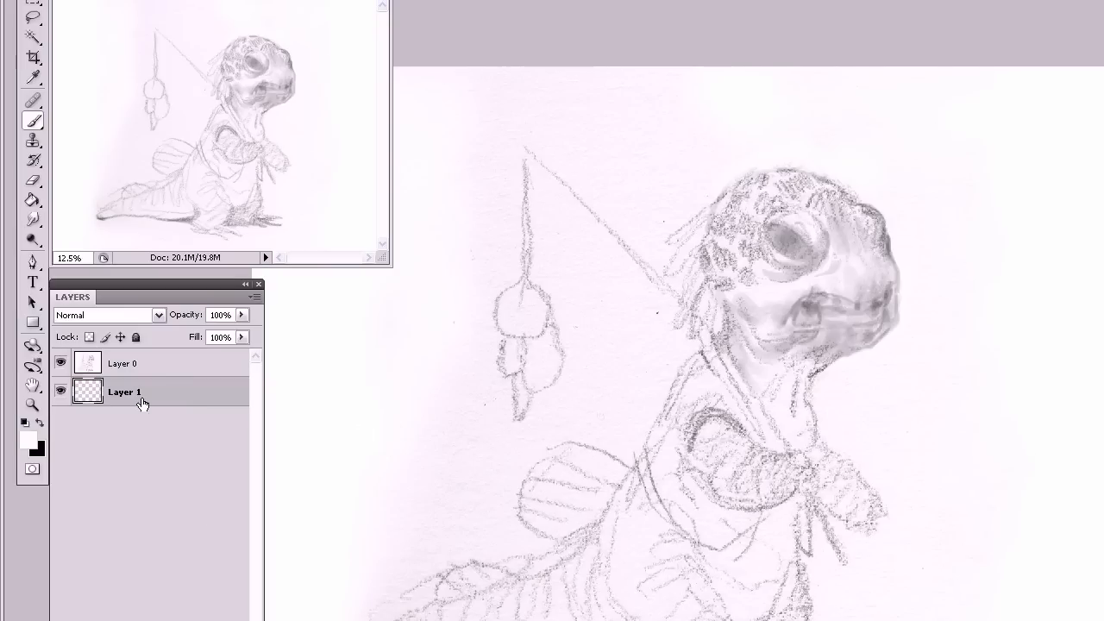
click(153, 372)
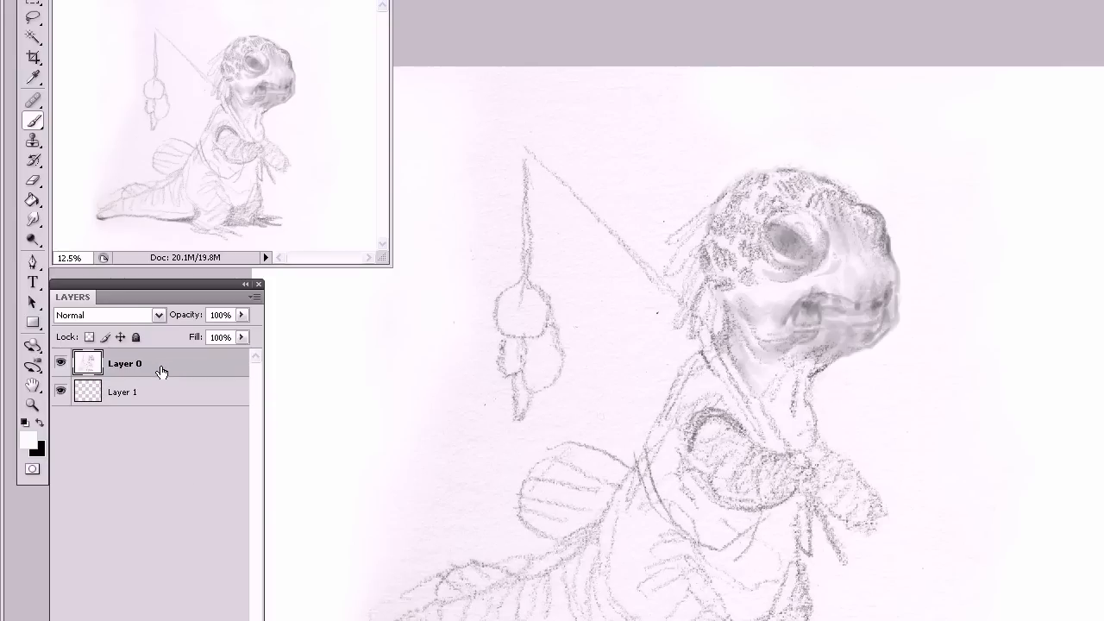
double_click(188, 362)
drag(928, 377, 459, 294)
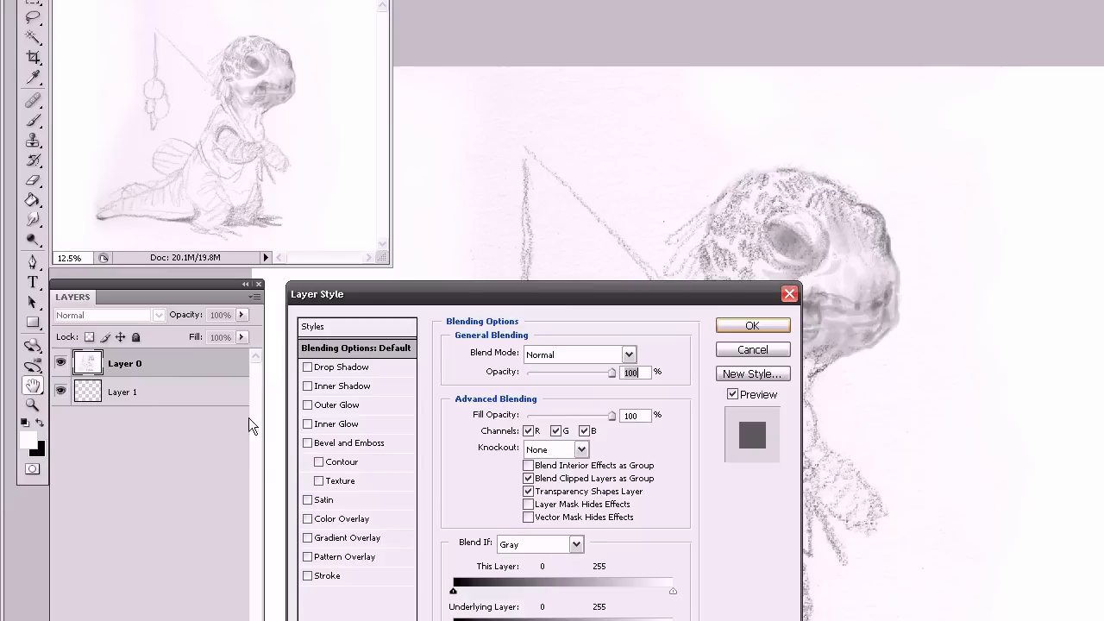
click(753, 327)
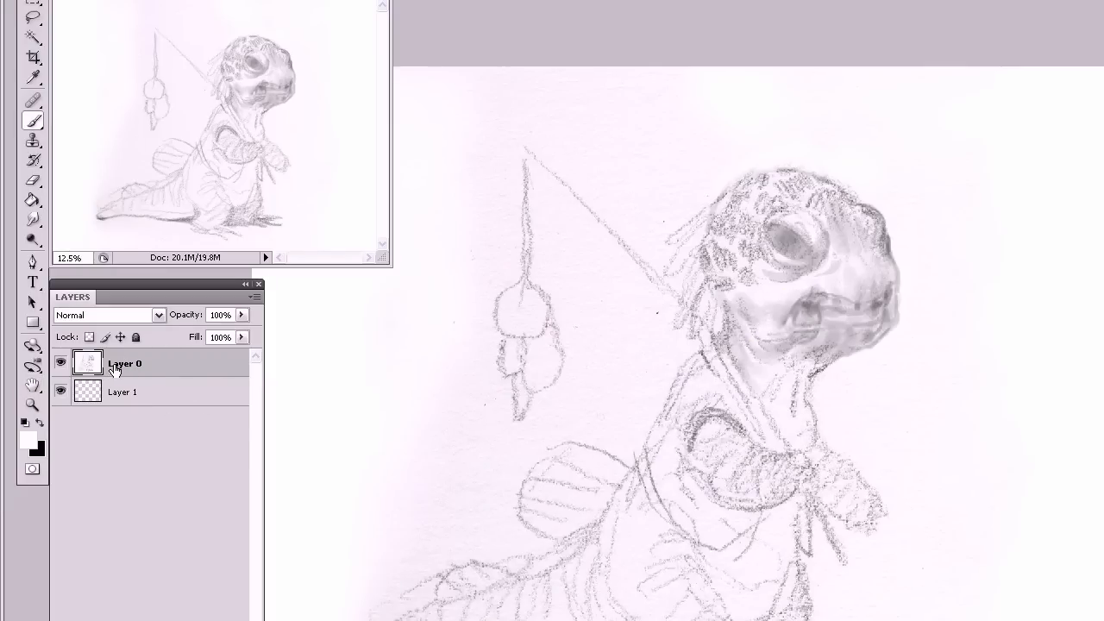
click(157, 314)
click(143, 383)
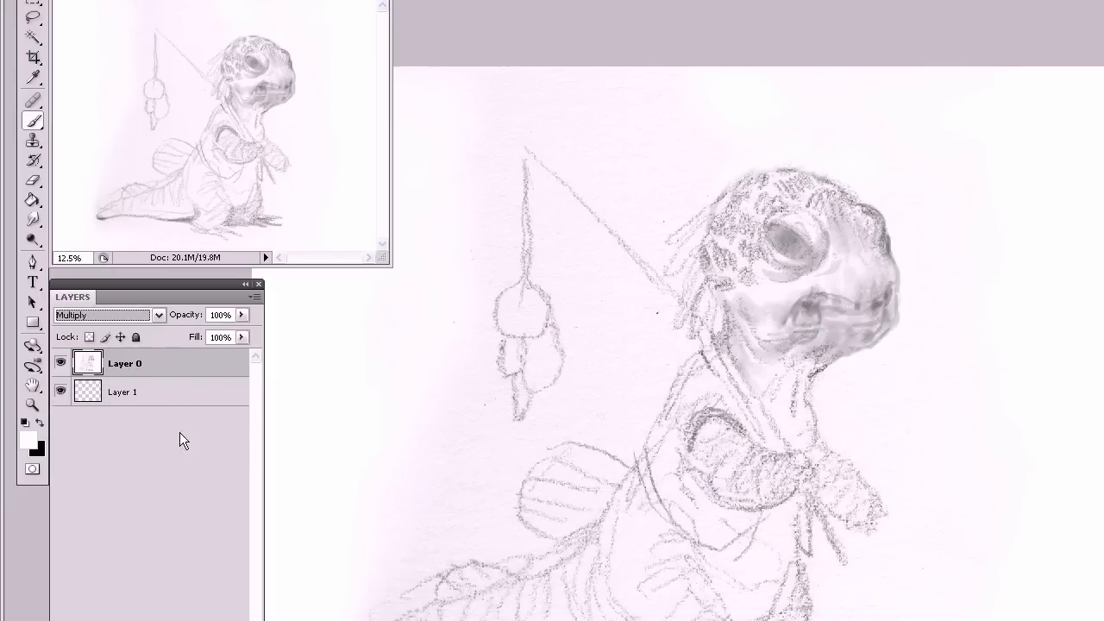
click(154, 393)
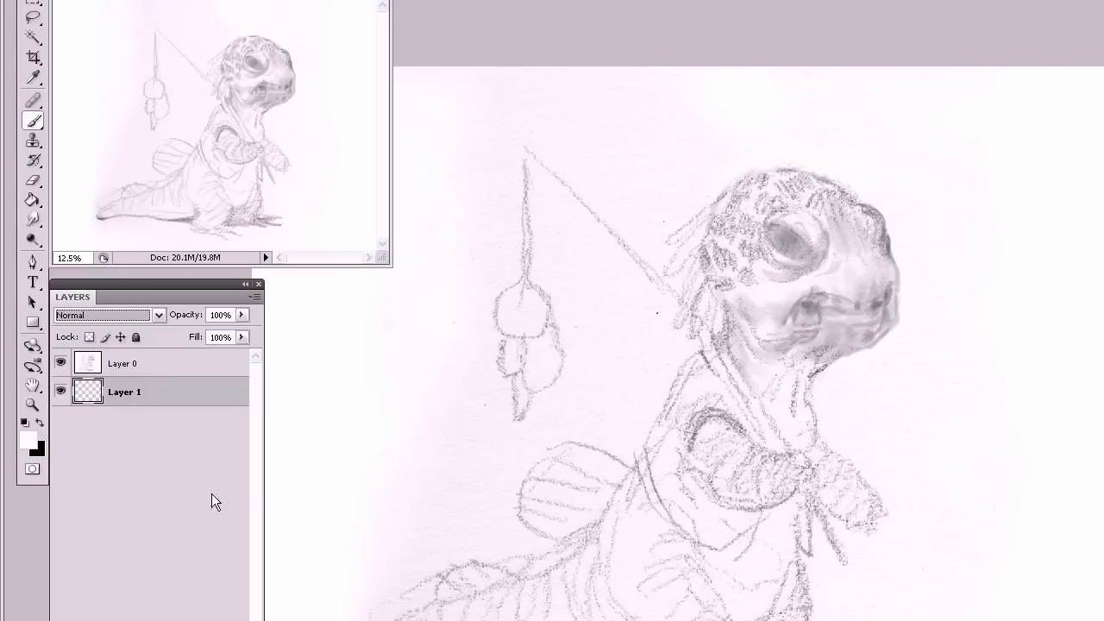
Set the foreground colour to the dark blue-grey #425056.
click(34, 441)
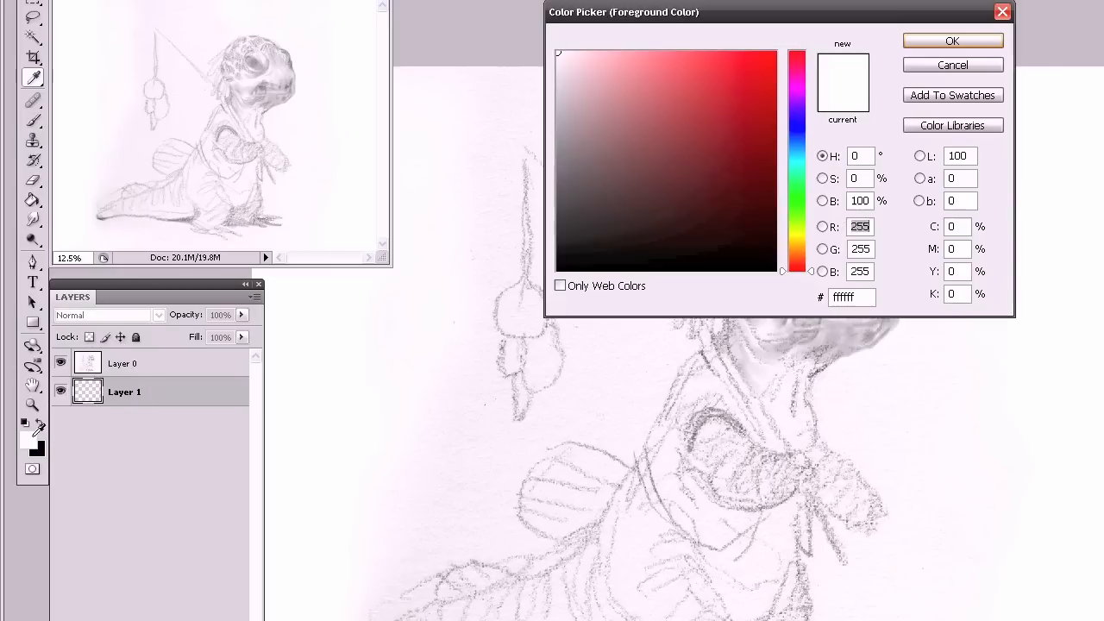
mouse_move(558, 203)
mouse_down()
mouse_move(557, 192)
mouse_move(556, 202)
mouse_up()
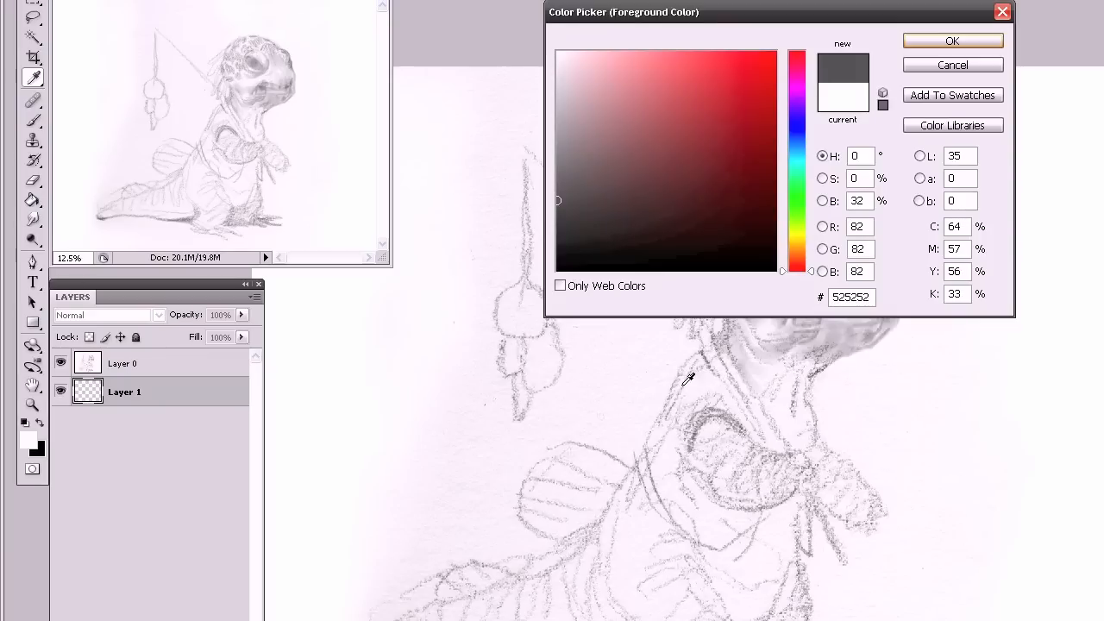
mouse_move(802, 138)
mouse_down()
mouse_move(798, 178)
mouse_move(797, 150)
mouse_up()
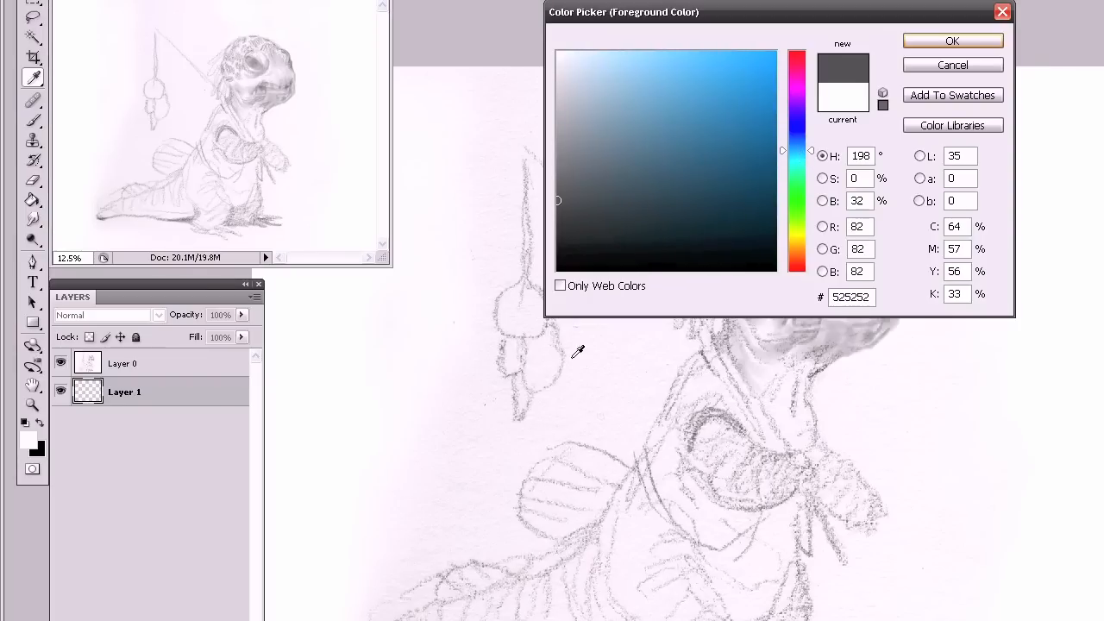
drag(576, 214, 605, 200)
click(952, 41)
Fill Layer 1 with the blue-grey using the Paint Bucket and add a new Layer 2.
key(g)
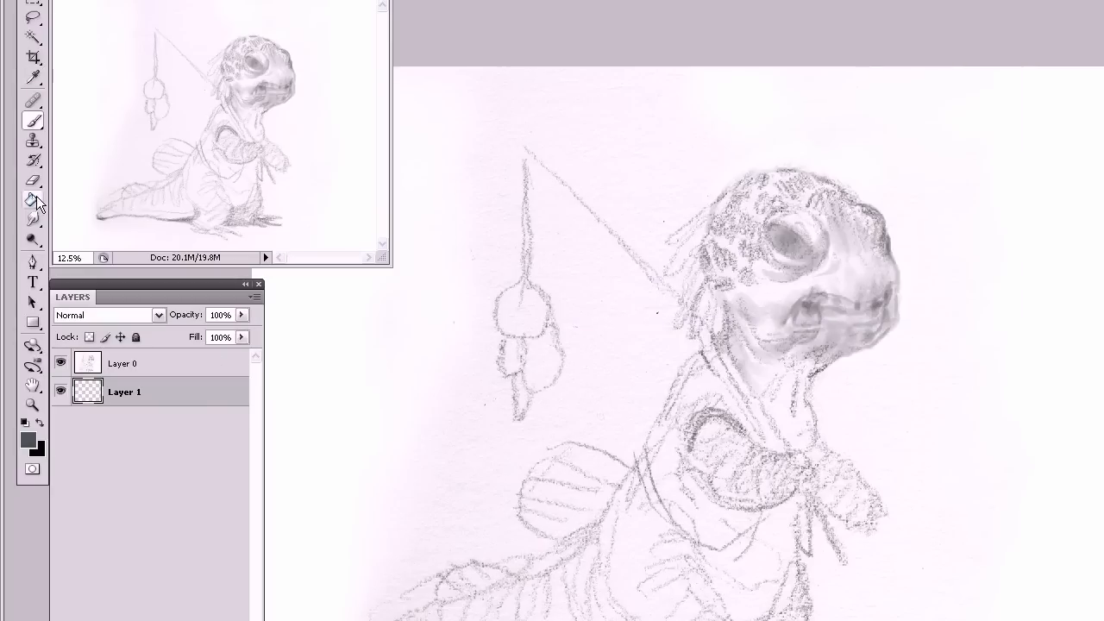
click(660, 595)
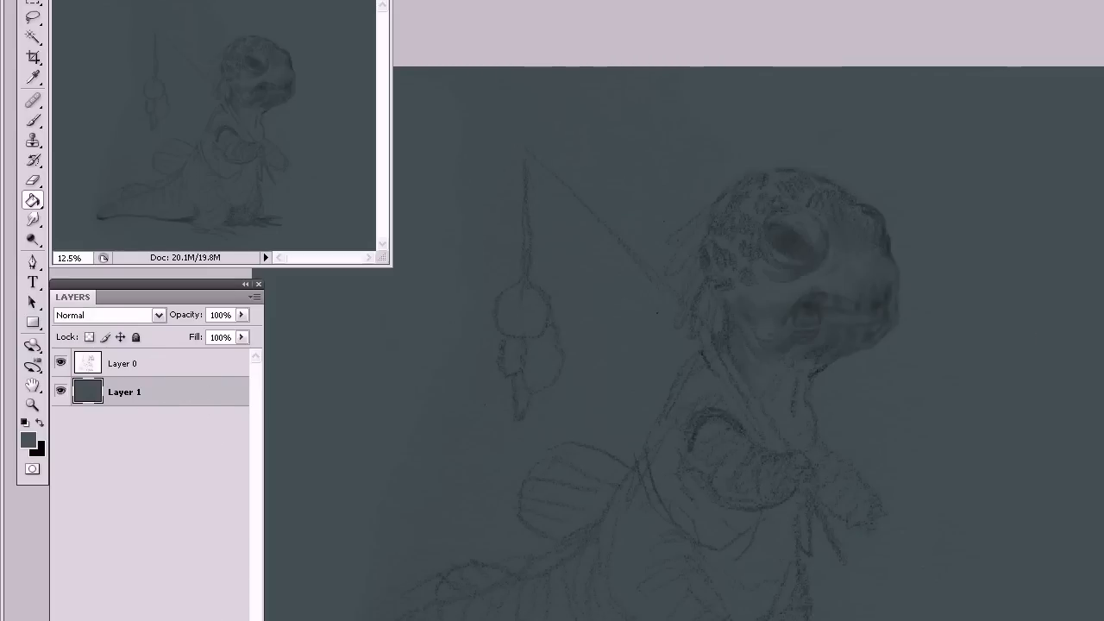
key(ctrl+shift+alt+n)
Brush faint shading along the neck and shoulder on Layer 2, then make black the paint colour.
key(b)
mouse_move(874, 349)
mouse_down()
mouse_move(808, 376)
mouse_move(755, 450)
mouse_move(708, 482)
mouse_move(707, 522)
mouse_move(673, 494)
mouse_move(641, 494)
mouse_move(605, 576)
mouse_move(619, 503)
mouse_move(608, 507)
mouse_move(622, 517)
mouse_move(633, 474)
mouse_move(624, 508)
mouse_up()
drag(649, 466, 636, 503)
click(39, 423)
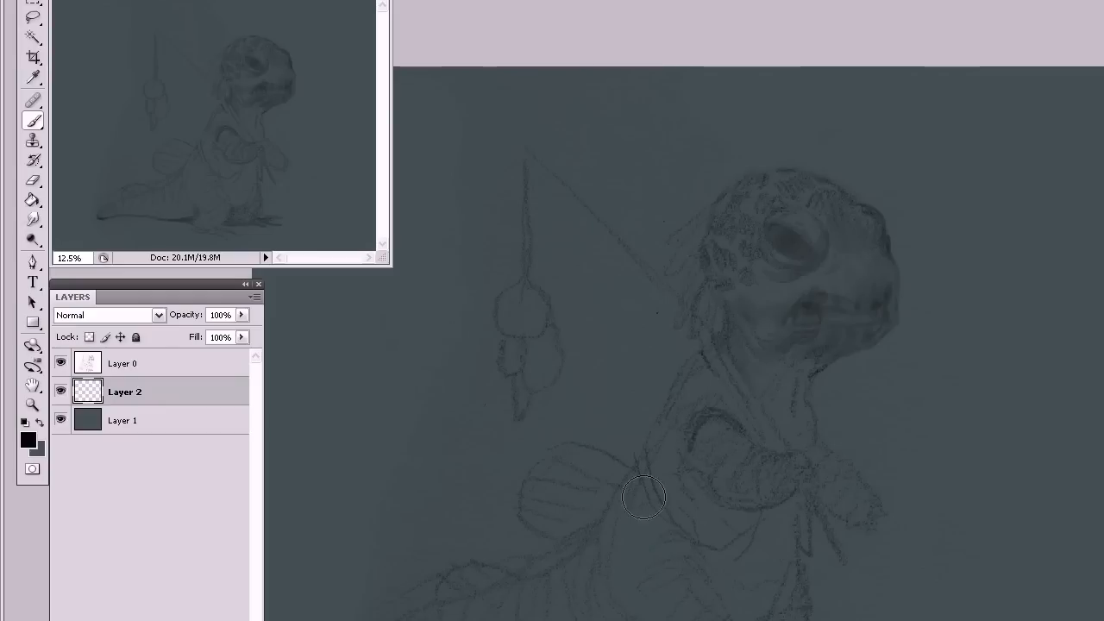
Try a dark stroke below the fin, sample its grey, and undo the stroke.
mouse_move(614, 531)
mouse_down()
mouse_move(643, 449)
mouse_move(638, 500)
mouse_move(651, 515)
mouse_move(628, 552)
mouse_move(631, 569)
mouse_up()
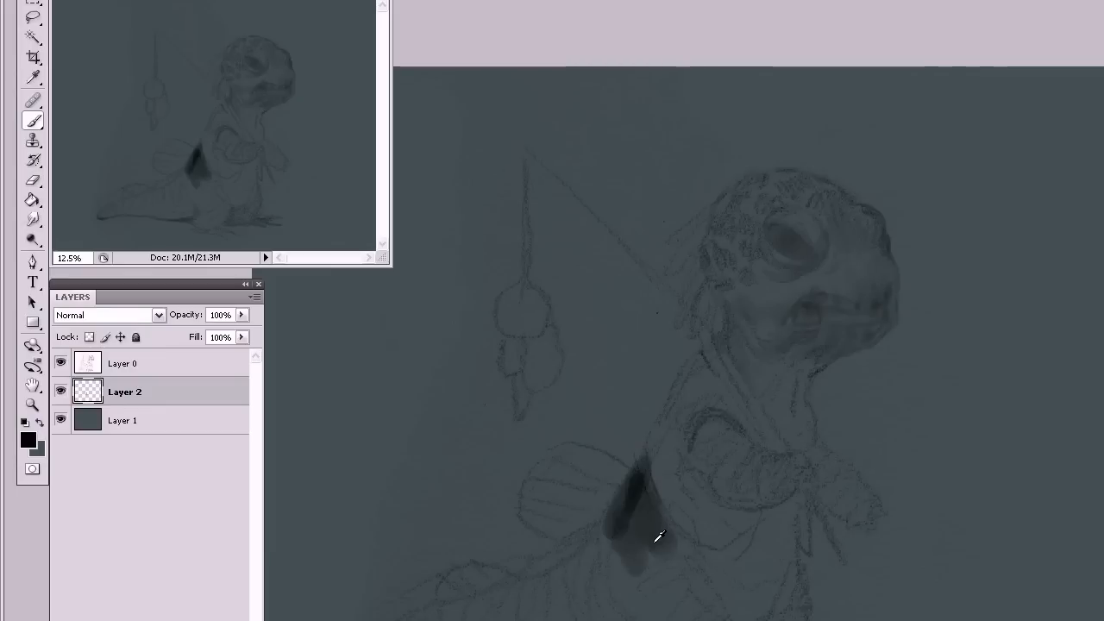
alt+click(652, 523)
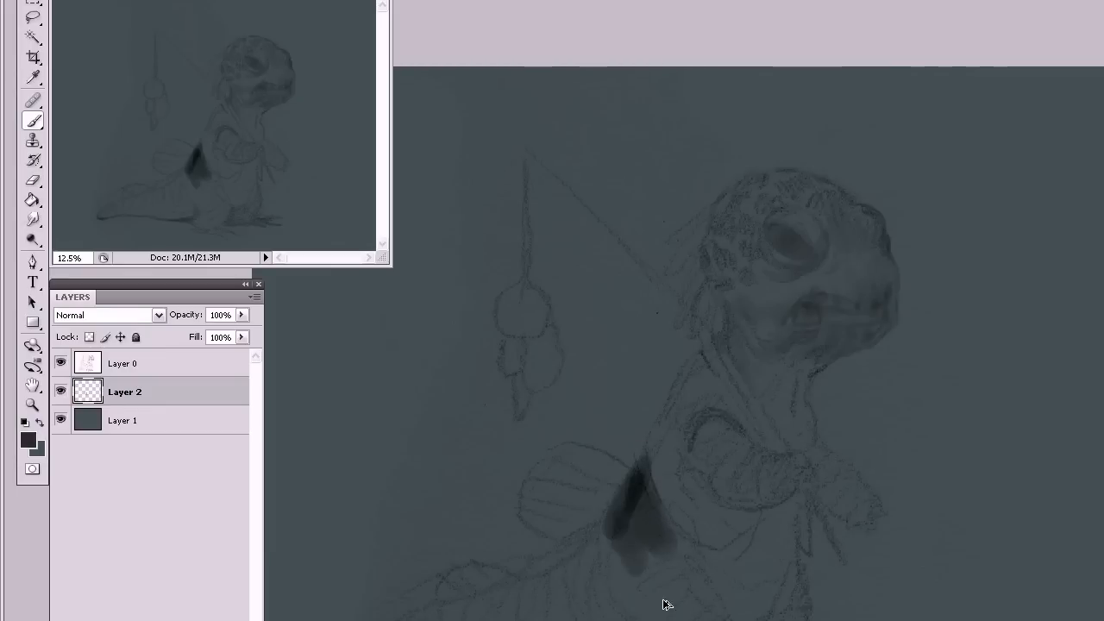
key(ctrl+alt+z)
key(ctrl+alt+z)
key(ctrl+alt+z)
Shade below the fin, the body left of it, the tail, and the lower right body.
mouse_move(636, 479)
mouse_down()
mouse_move(614, 516)
mouse_move(645, 461)
mouse_move(638, 531)
mouse_move(649, 514)
mouse_move(637, 508)
mouse_move(680, 549)
mouse_move(669, 515)
mouse_move(695, 580)
mouse_move(682, 547)
mouse_move(662, 573)
mouse_move(628, 590)
mouse_move(618, 583)
mouse_move(630, 551)
mouse_move(679, 620)
mouse_move(707, 606)
mouse_up()
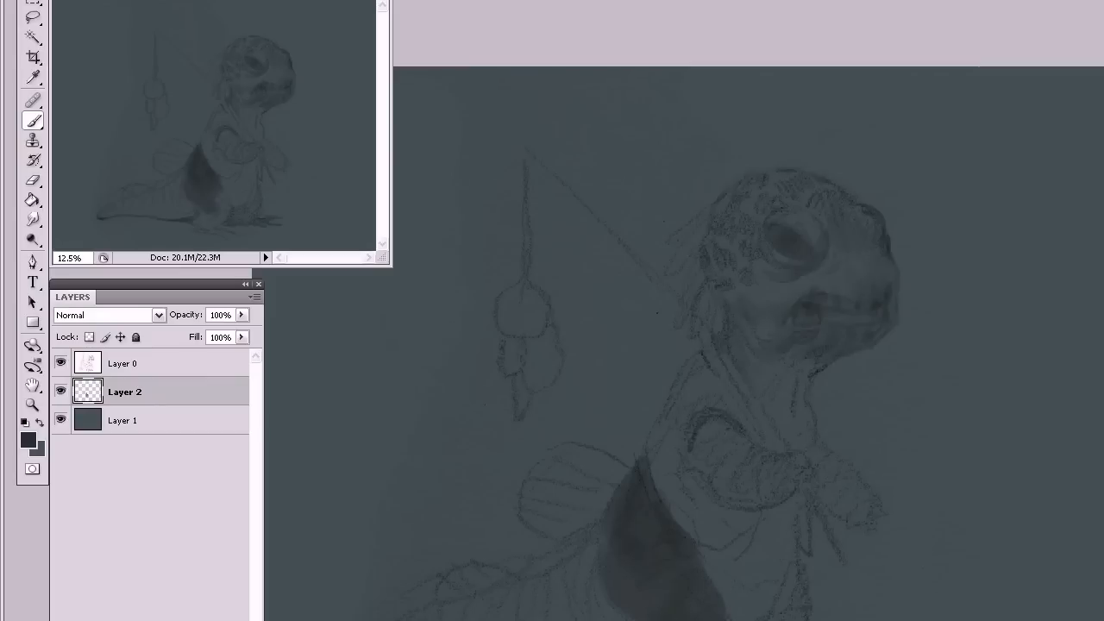
mouse_move(635, 608)
mouse_down()
mouse_move(582, 587)
mouse_move(565, 556)
mouse_move(543, 552)
mouse_move(529, 583)
mouse_move(488, 604)
mouse_move(518, 604)
mouse_move(401, 616)
mouse_move(411, 615)
mouse_up()
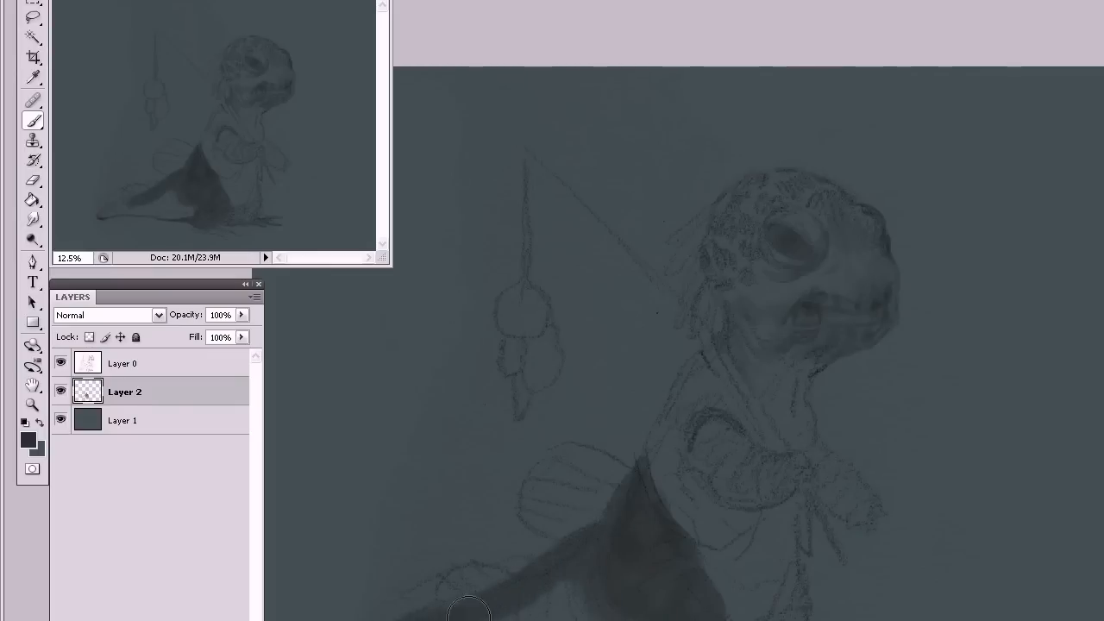
mouse_move(506, 609)
mouse_down()
mouse_move(570, 584)
mouse_move(603, 612)
mouse_move(623, 612)
mouse_move(604, 584)
mouse_move(571, 596)
mouse_move(612, 542)
mouse_move(586, 606)
mouse_up()
mouse_move(574, 569)
mouse_down()
mouse_move(629, 482)
mouse_move(608, 530)
mouse_move(620, 532)
mouse_move(620, 556)
mouse_move(660, 579)
mouse_move(635, 499)
mouse_move(652, 542)
mouse_move(595, 548)
mouse_move(596, 529)
mouse_move(515, 592)
mouse_move(545, 568)
mouse_move(507, 593)
mouse_move(454, 605)
mouse_move(567, 576)
mouse_up()
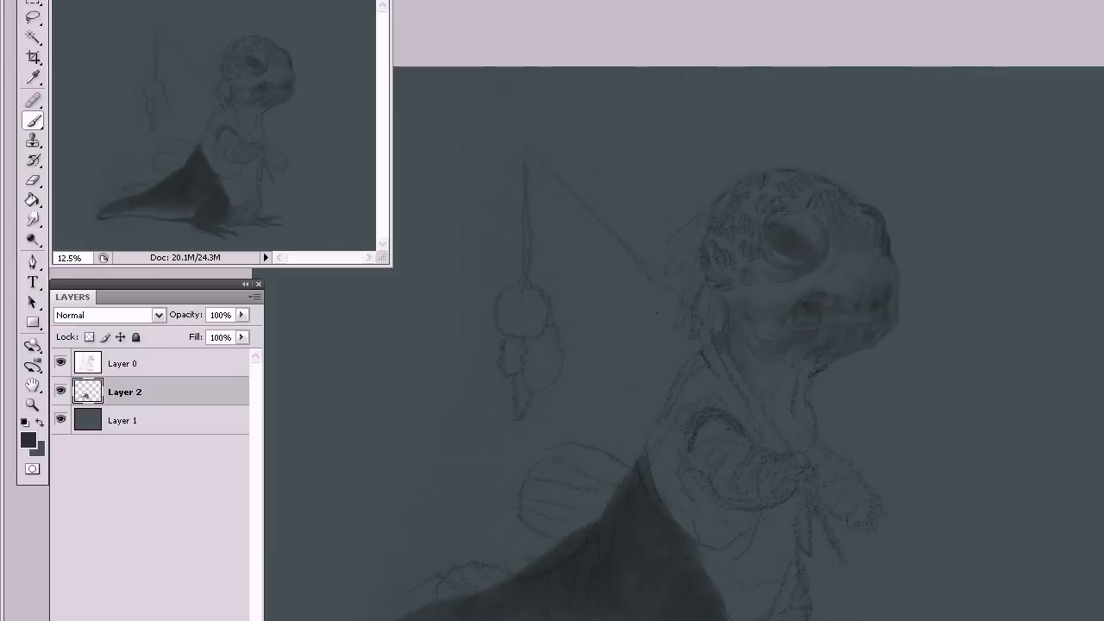
drag(804, 580, 796, 608)
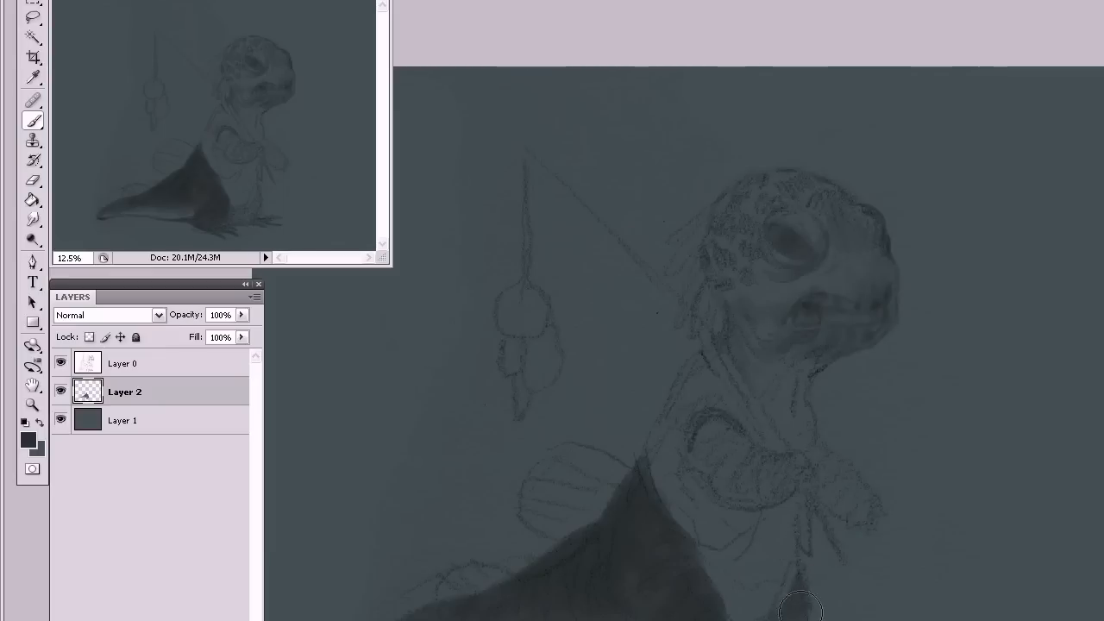
drag(780, 617, 781, 616)
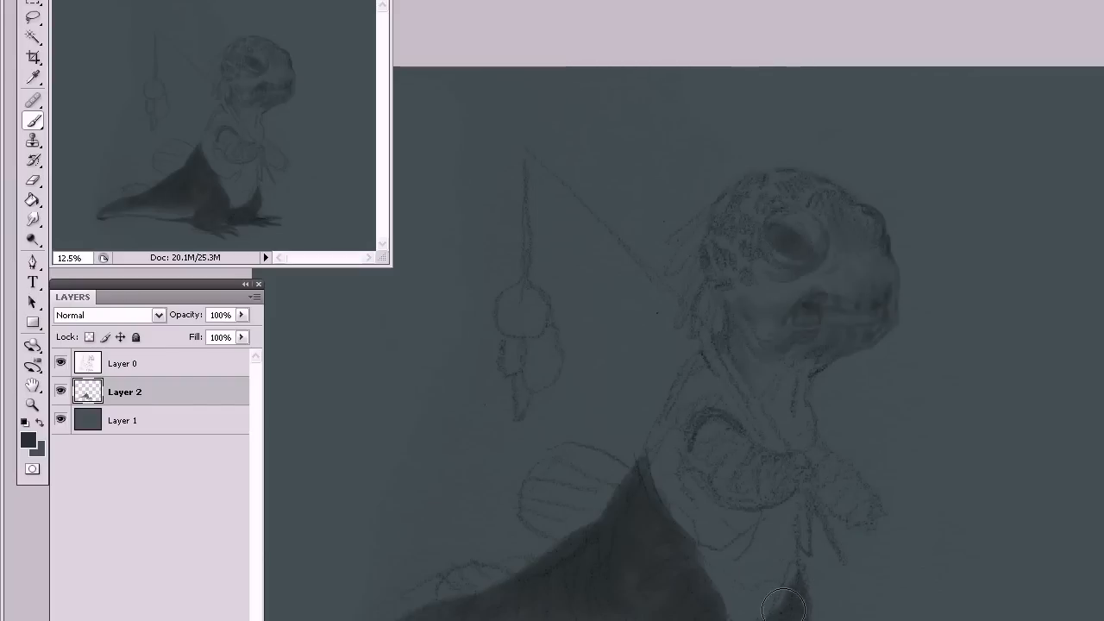
Shade the chest oval, throat, head and the body below the chest on Layer 2.
mouse_move(706, 460)
mouse_down()
mouse_move(712, 427)
mouse_move(729, 435)
mouse_move(761, 477)
mouse_move(739, 457)
mouse_move(759, 509)
mouse_move(797, 449)
mouse_move(762, 482)
mouse_move(718, 427)
mouse_move(703, 472)
mouse_move(764, 486)
mouse_move(759, 496)
mouse_move(808, 452)
mouse_up()
mouse_move(843, 502)
mouse_down()
mouse_move(821, 452)
mouse_move(841, 490)
mouse_move(823, 437)
mouse_move(830, 478)
mouse_move(814, 480)
mouse_move(817, 489)
mouse_move(866, 500)
mouse_move(840, 466)
mouse_move(849, 480)
mouse_move(832, 496)
mouse_move(877, 500)
mouse_up()
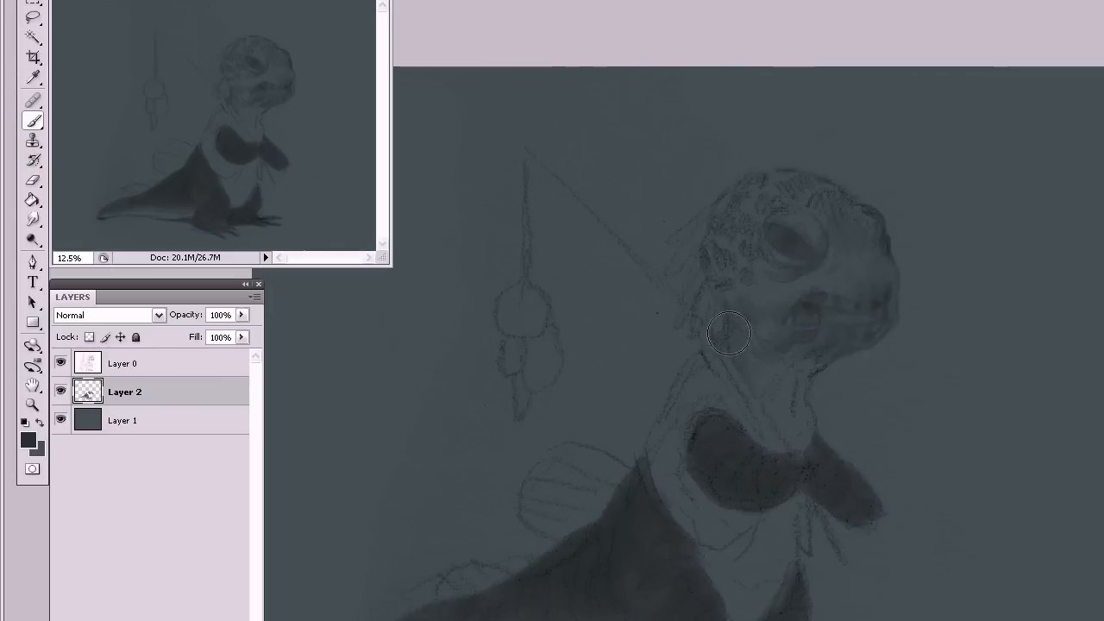
mouse_move(719, 347)
mouse_down()
mouse_move(727, 307)
mouse_move(740, 351)
mouse_move(747, 325)
mouse_move(718, 278)
mouse_move(742, 271)
mouse_move(741, 258)
mouse_move(733, 240)
mouse_move(730, 286)
mouse_move(711, 248)
mouse_move(749, 247)
mouse_move(743, 203)
mouse_move(732, 201)
mouse_move(759, 182)
mouse_move(714, 225)
mouse_move(733, 196)
mouse_move(753, 193)
mouse_move(747, 216)
mouse_move(760, 214)
mouse_move(783, 179)
mouse_move(831, 174)
mouse_move(814, 189)
mouse_move(838, 208)
mouse_move(820, 209)
mouse_move(835, 216)
mouse_move(837, 203)
mouse_move(857, 219)
mouse_move(823, 184)
mouse_move(875, 226)
mouse_move(854, 246)
mouse_move(785, 216)
mouse_up()
mouse_move(809, 229)
mouse_down()
mouse_move(843, 240)
mouse_move(821, 224)
mouse_move(857, 257)
mouse_move(844, 238)
mouse_move(858, 245)
mouse_move(876, 274)
mouse_up()
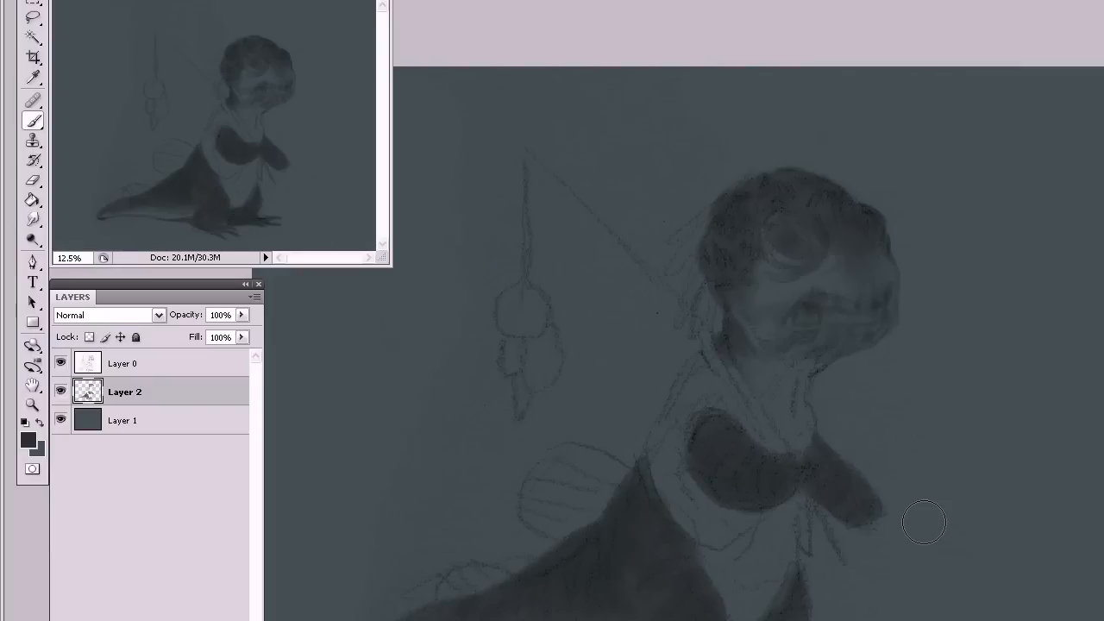
mouse_move(701, 533)
mouse_down()
mouse_move(723, 576)
mouse_move(745, 546)
mouse_move(736, 578)
mouse_move(696, 546)
mouse_move(729, 594)
mouse_up()
mouse_move(703, 370)
mouse_down()
mouse_move(799, 373)
mouse_move(775, 417)
mouse_move(681, 402)
mouse_move(707, 393)
mouse_move(768, 461)
mouse_move(789, 531)
mouse_move(779, 514)
mouse_move(767, 551)
mouse_move(787, 525)
mouse_move(809, 439)
mouse_move(790, 365)
mouse_move(778, 398)
mouse_move(788, 436)
mouse_move(796, 376)
mouse_move(825, 582)
mouse_move(685, 391)
mouse_move(695, 342)
mouse_move(670, 445)
mouse_move(652, 444)
mouse_move(686, 509)
mouse_move(671, 422)
mouse_move(695, 513)
mouse_move(711, 503)
mouse_move(742, 518)
mouse_move(709, 539)
mouse_move(677, 456)
mouse_move(696, 373)
mouse_move(666, 428)
mouse_move(693, 370)
mouse_move(687, 430)
mouse_move(720, 360)
mouse_move(715, 387)
mouse_move(754, 438)
mouse_move(749, 423)
mouse_move(795, 377)
mouse_move(810, 421)
mouse_move(809, 541)
mouse_up()
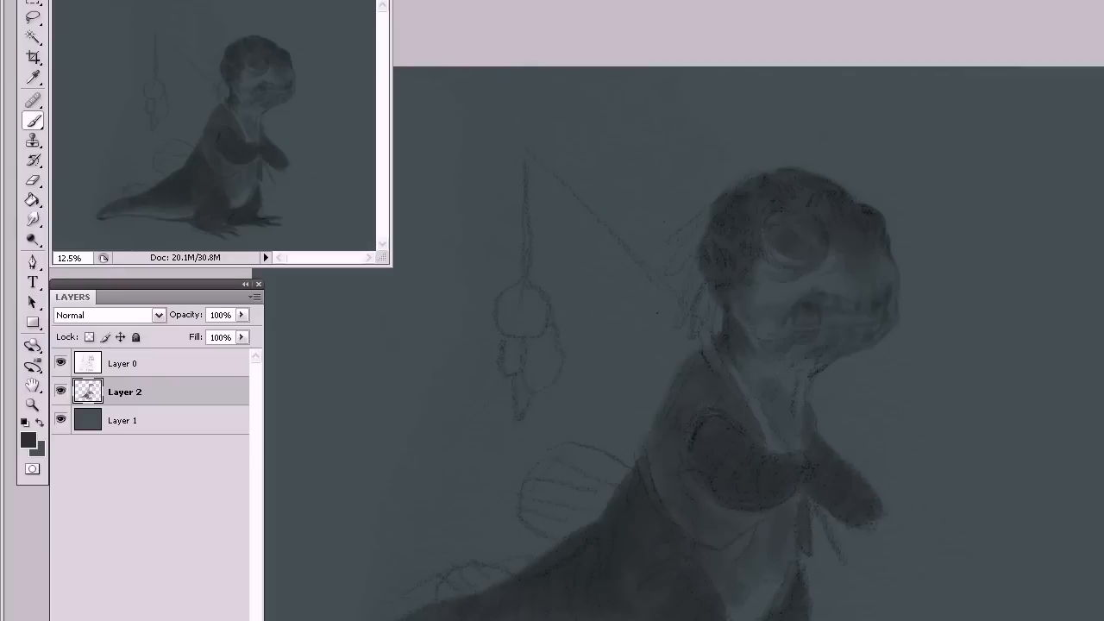
Shade the lower left fin, lantern top and head edges, and darken the fishing rod line.
mouse_move(577, 424)
mouse_down()
mouse_move(549, 507)
mouse_move(518, 509)
mouse_move(522, 473)
mouse_move(529, 518)
mouse_move(576, 444)
mouse_move(583, 463)
mouse_move(519, 520)
mouse_move(615, 426)
mouse_move(577, 465)
mouse_move(516, 495)
mouse_move(560, 505)
mouse_move(452, 590)
mouse_move(467, 576)
mouse_move(467, 592)
mouse_move(479, 575)
mouse_move(549, 563)
mouse_up()
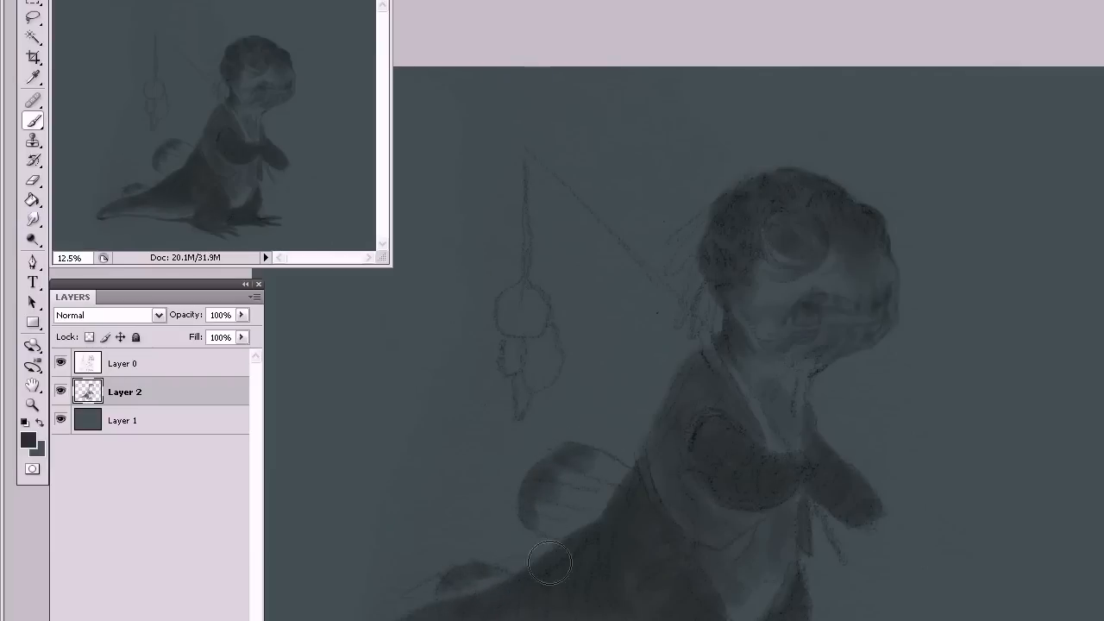
mouse_move(518, 289)
mouse_down()
mouse_move(513, 335)
mouse_move(526, 292)
mouse_move(541, 321)
mouse_move(517, 372)
mouse_move(511, 339)
mouse_move(517, 362)
mouse_move(542, 334)
mouse_move(534, 380)
mouse_move(549, 359)
mouse_move(547, 330)
mouse_move(519, 374)
mouse_move(520, 407)
mouse_move(560, 377)
mouse_move(516, 388)
mouse_move(518, 374)
mouse_move(520, 413)
mouse_move(516, 376)
mouse_move(519, 416)
mouse_move(536, 352)
mouse_move(559, 323)
mouse_move(551, 350)
mouse_move(555, 340)
mouse_move(534, 352)
mouse_move(538, 376)
mouse_move(531, 341)
mouse_move(539, 386)
mouse_move(551, 331)
mouse_move(557, 375)
mouse_up()
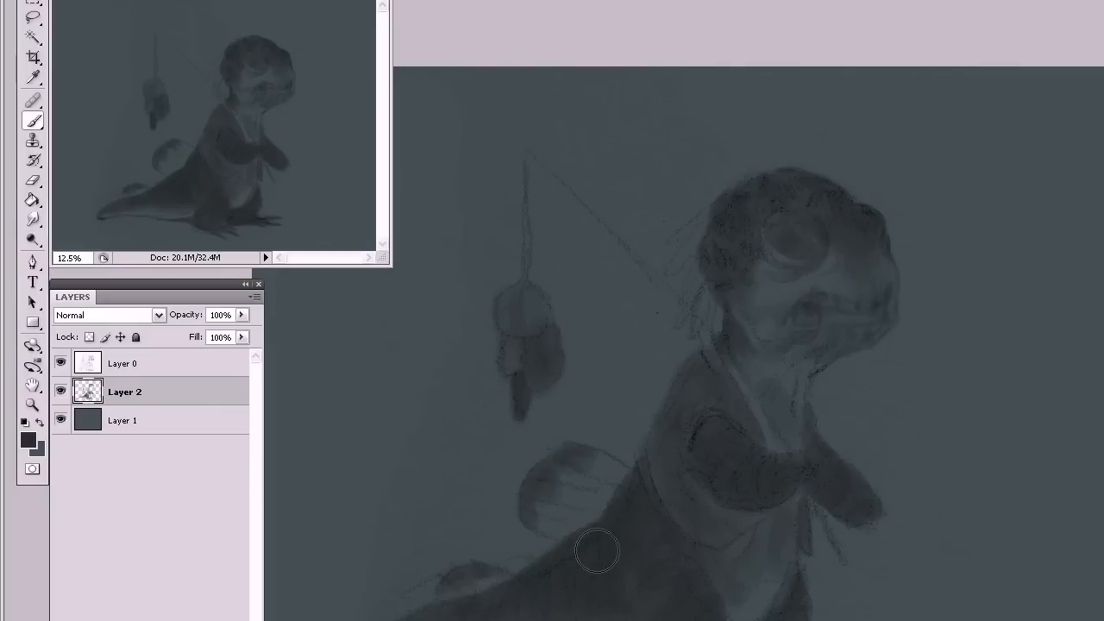
mouse_move(708, 196)
mouse_down()
mouse_move(675, 238)
mouse_move(711, 218)
mouse_move(672, 274)
mouse_move(702, 240)
mouse_move(680, 293)
mouse_move(690, 297)
mouse_move(699, 274)
mouse_move(694, 314)
mouse_move(702, 291)
mouse_move(698, 323)
mouse_move(712, 298)
mouse_move(720, 343)
mouse_move(753, 304)
mouse_move(728, 321)
mouse_up()
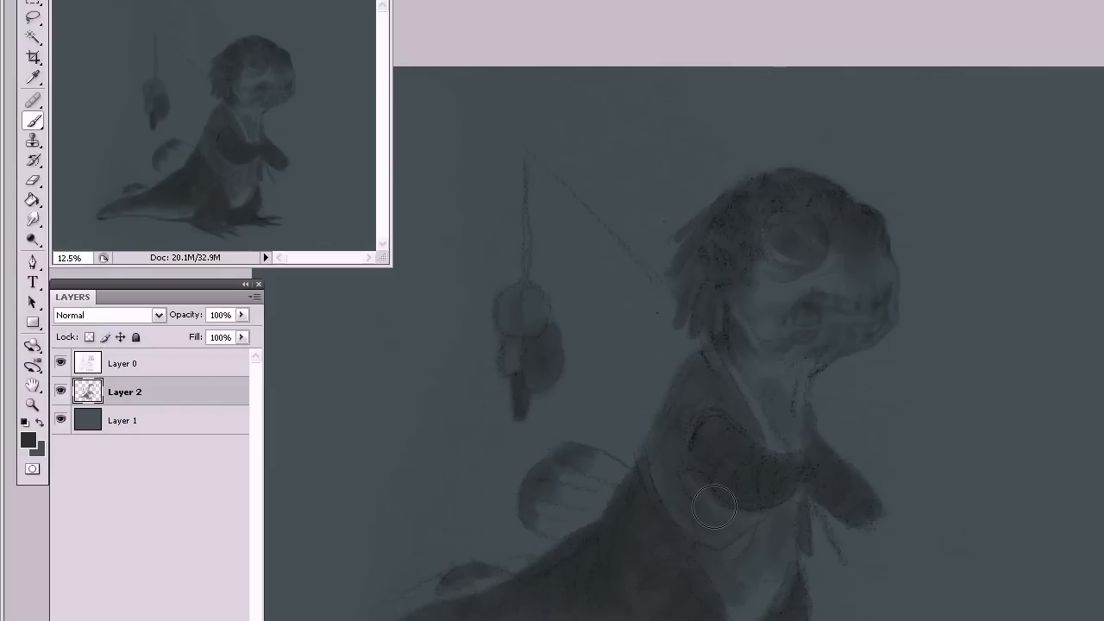
mouse_move(800, 200)
mouse_down()
mouse_move(771, 218)
mouse_move(778, 244)
mouse_up()
drag(888, 226, 883, 245)
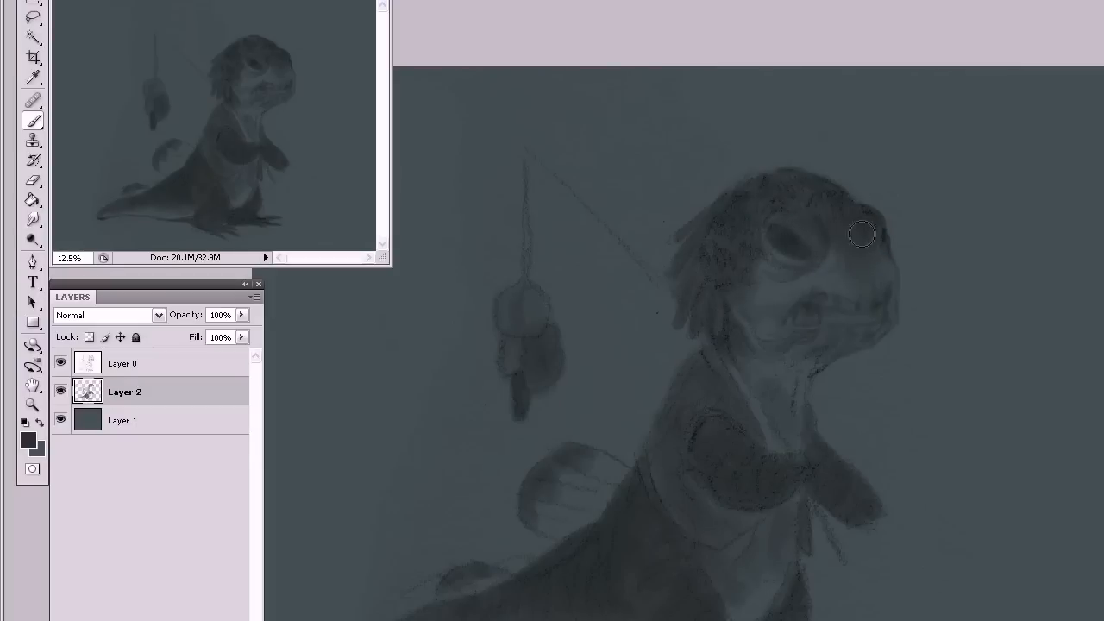
mouse_move(808, 249)
mouse_down()
mouse_move(814, 261)
mouse_move(771, 232)
mouse_up()
drag(528, 152, 678, 293)
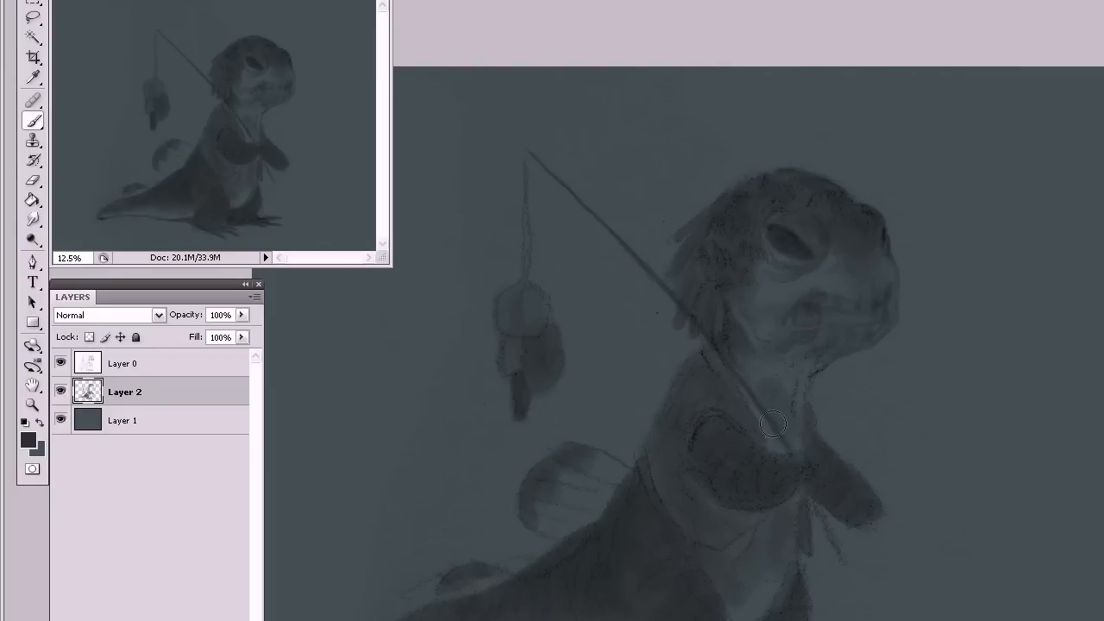
drag(796, 457, 843, 562)
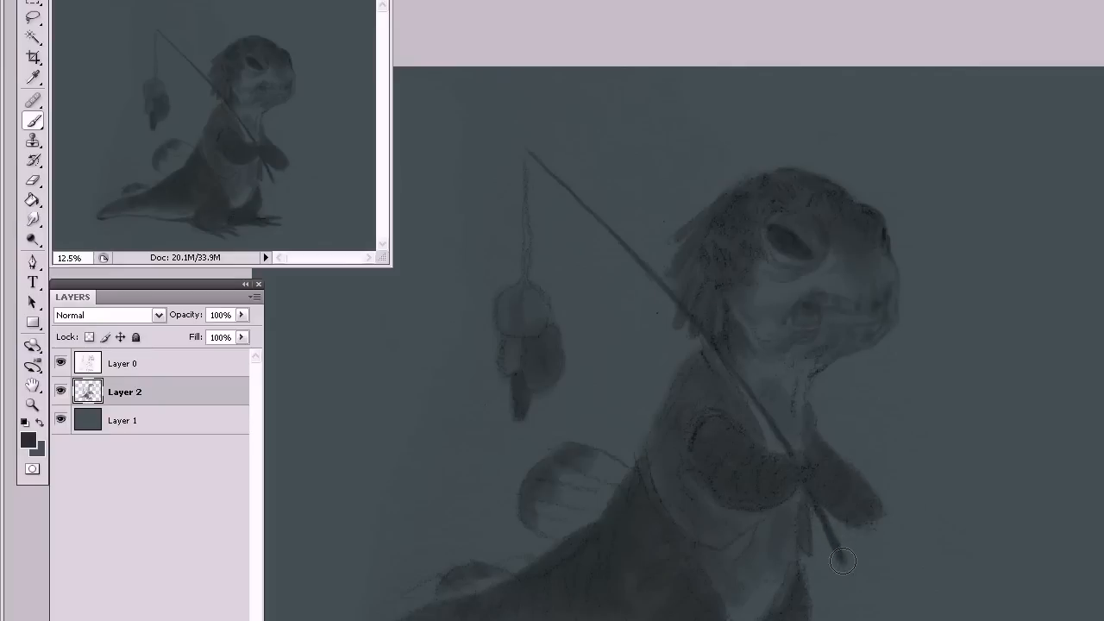
Darken the creature's arm beside the fishing rod with small dark strokes.
mouse_move(802, 481)
mouse_down()
mouse_move(789, 457)
mouse_move(832, 453)
mouse_up()
On a new Layer 3, pick a mid grey and brush light highlights over the lower and tail fins.
key(ctrl+shift+alt+n)
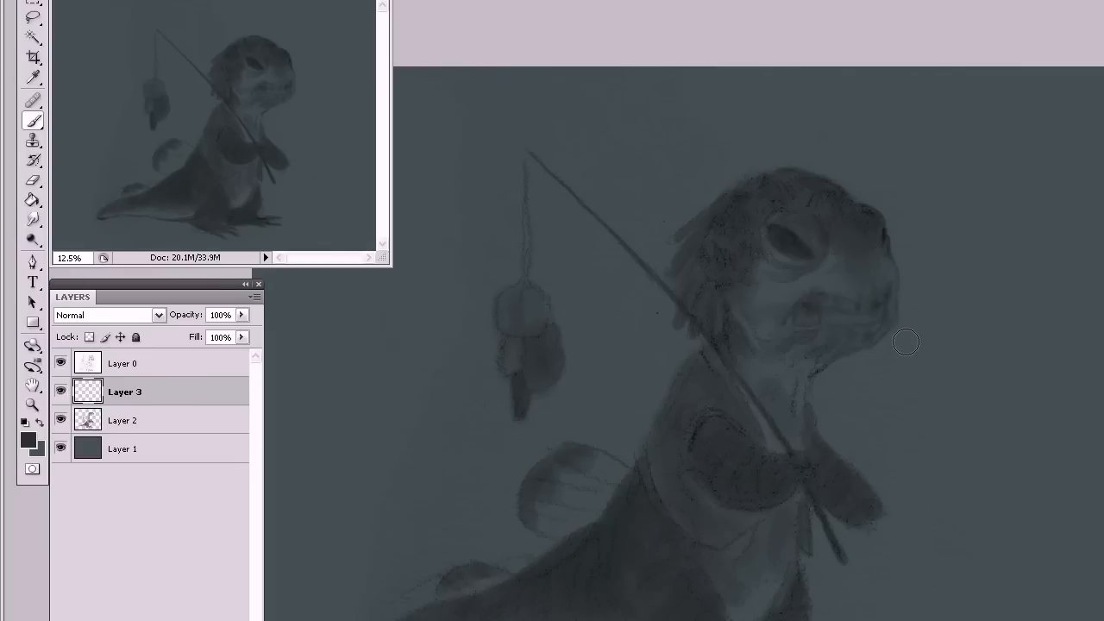
click(27, 440)
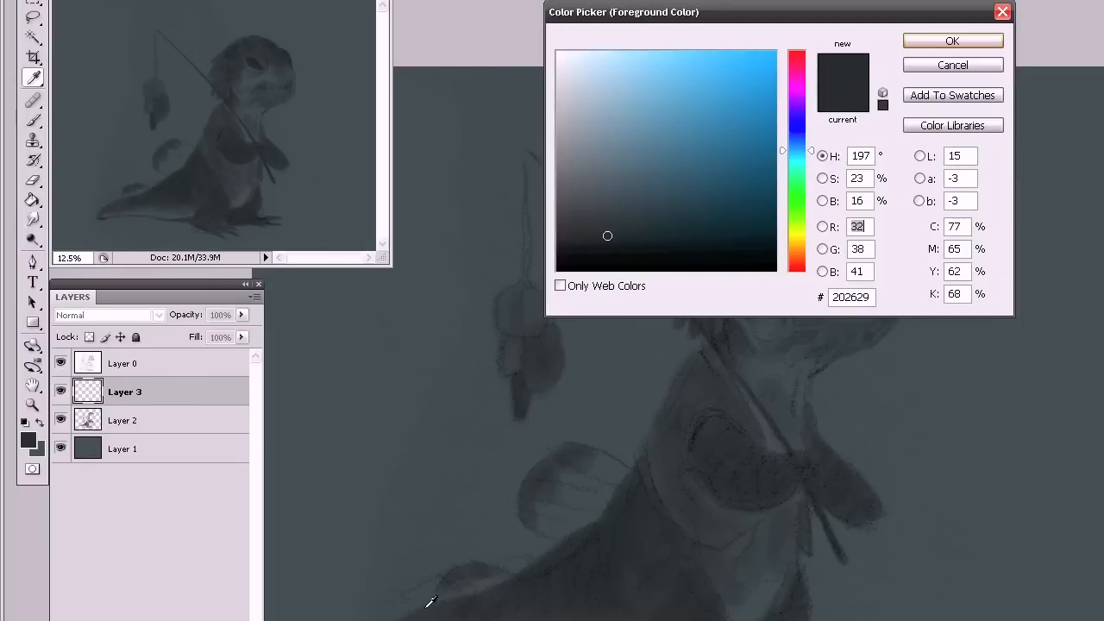
drag(795, 15, 744, 16)
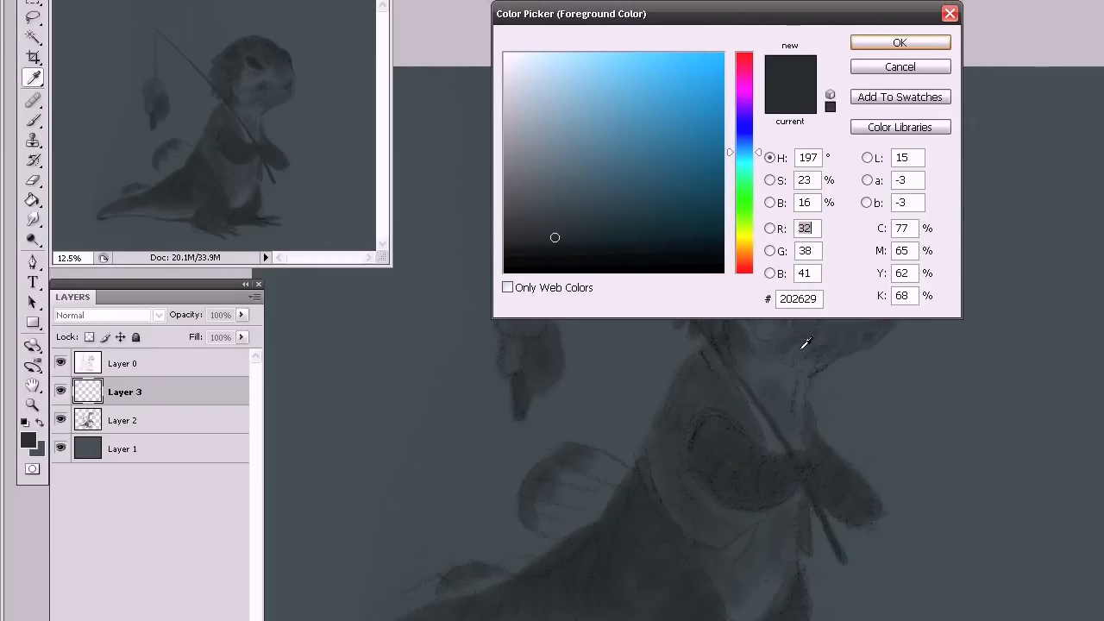
click(615, 348)
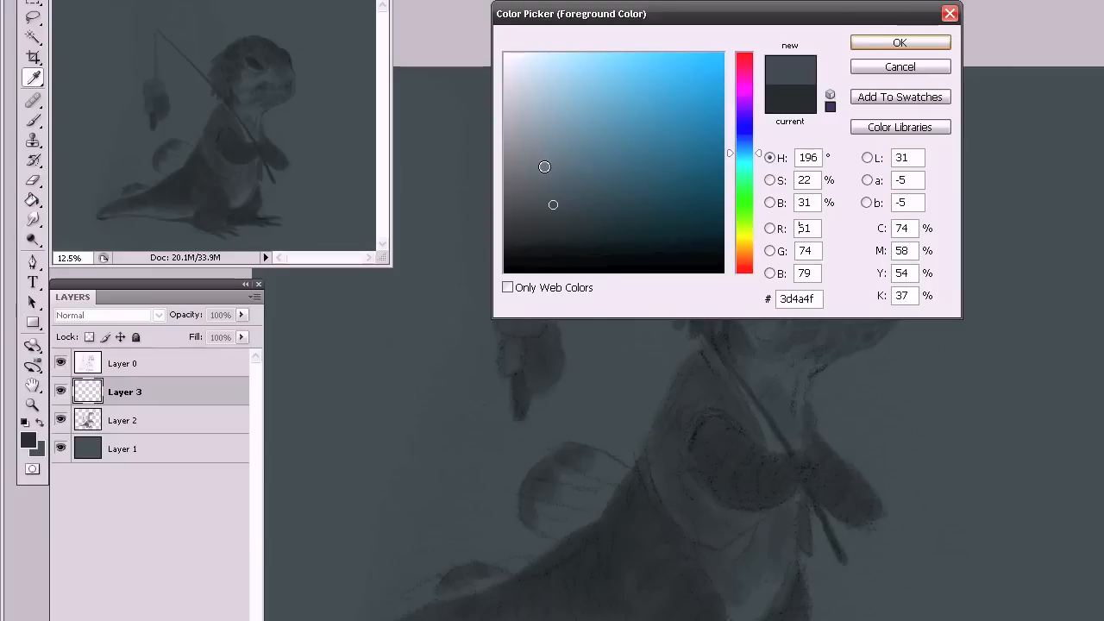
drag(541, 170, 543, 169)
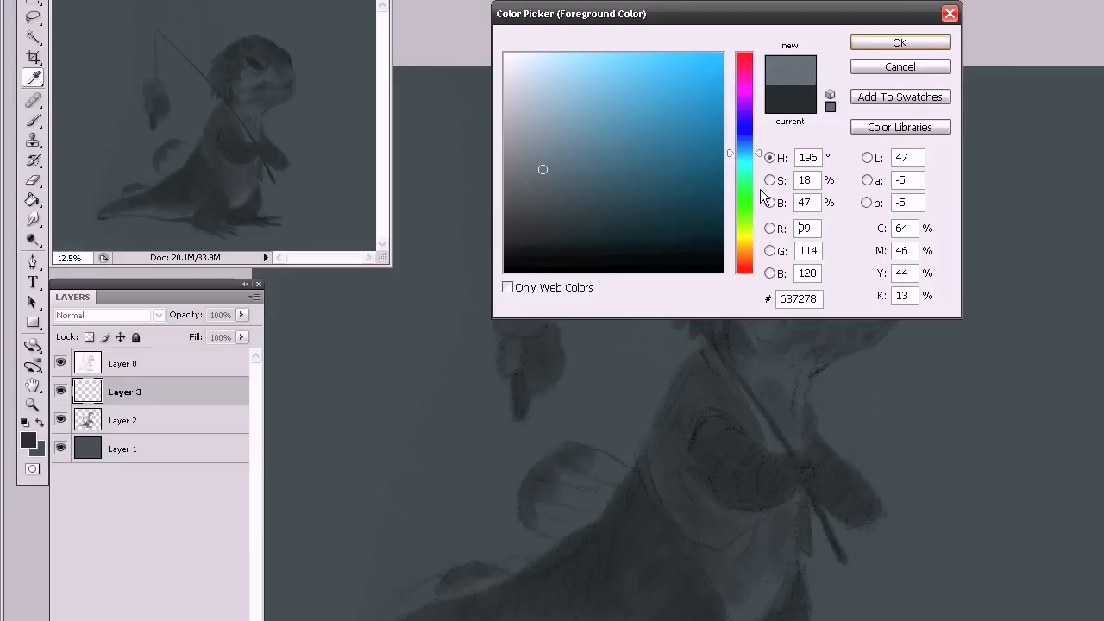
click(913, 42)
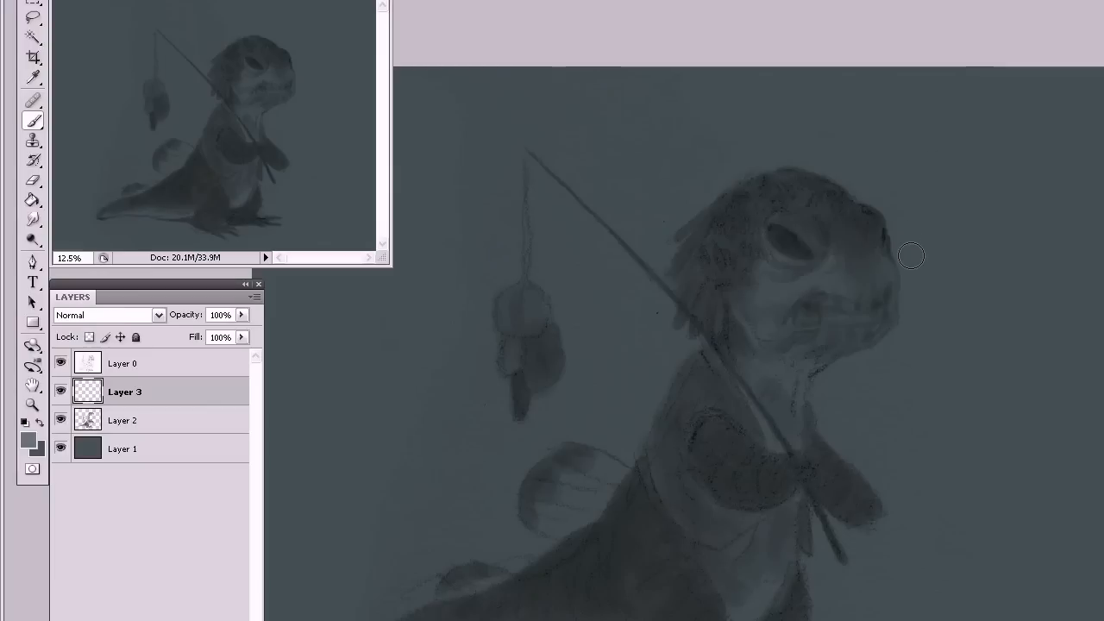
mouse_move(533, 500)
mouse_down()
mouse_move(579, 515)
mouse_move(537, 514)
mouse_move(542, 527)
mouse_move(580, 501)
mouse_move(524, 492)
mouse_move(602, 503)
mouse_move(539, 498)
mouse_move(578, 505)
mouse_move(558, 481)
mouse_move(575, 481)
mouse_move(546, 475)
mouse_move(597, 486)
mouse_move(594, 466)
mouse_move(567, 458)
mouse_move(635, 476)
mouse_up()
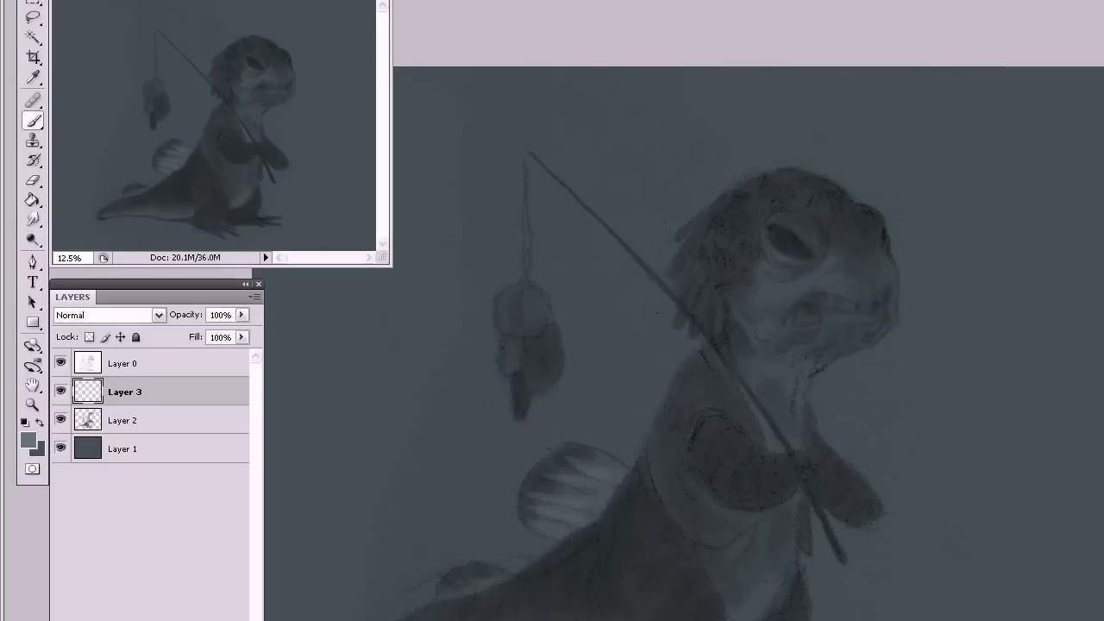
mouse_move(494, 577)
mouse_down()
mouse_move(452, 572)
mouse_move(470, 593)
mouse_move(459, 584)
mouse_move(449, 599)
mouse_move(447, 585)
mouse_up()
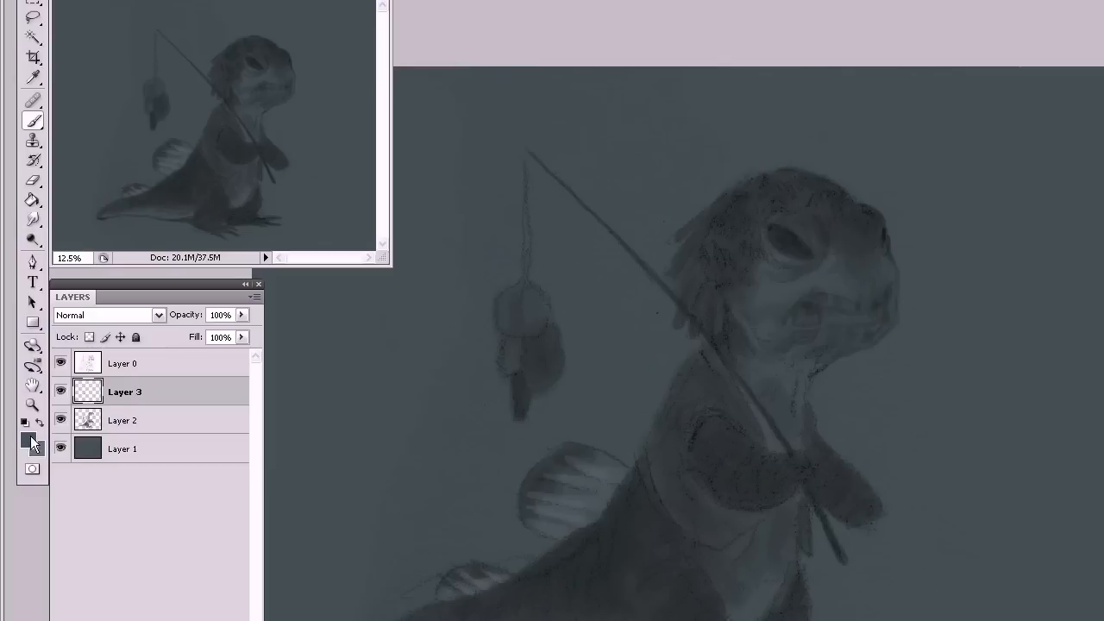
Set the foreground colour to a near-black sampled from the canvas.
click(29, 440)
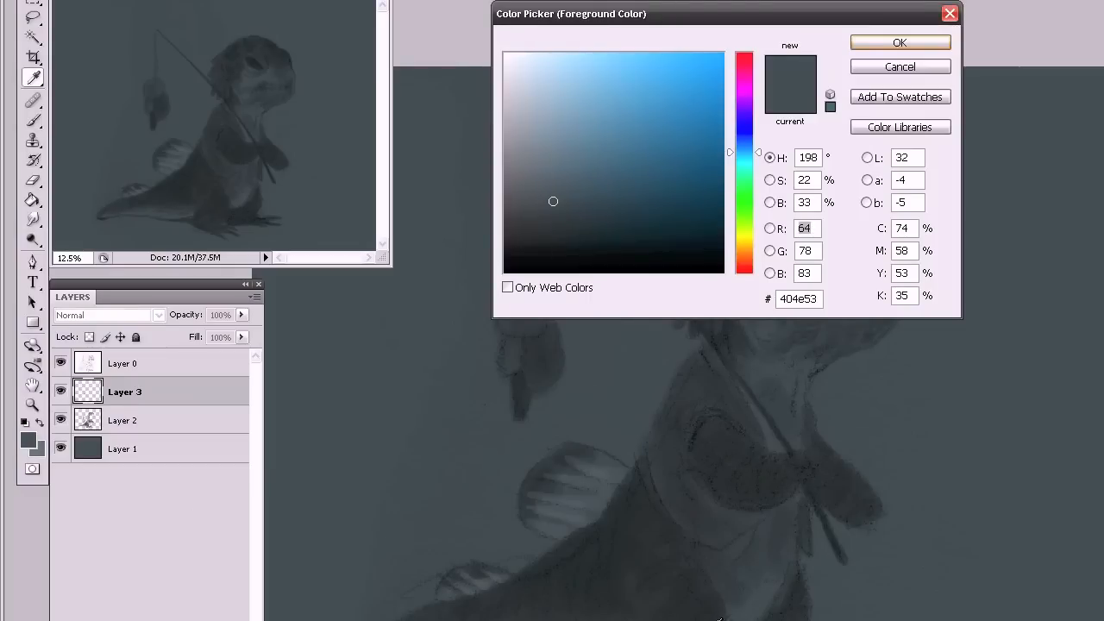
click(739, 579)
drag(557, 246, 556, 263)
click(899, 43)
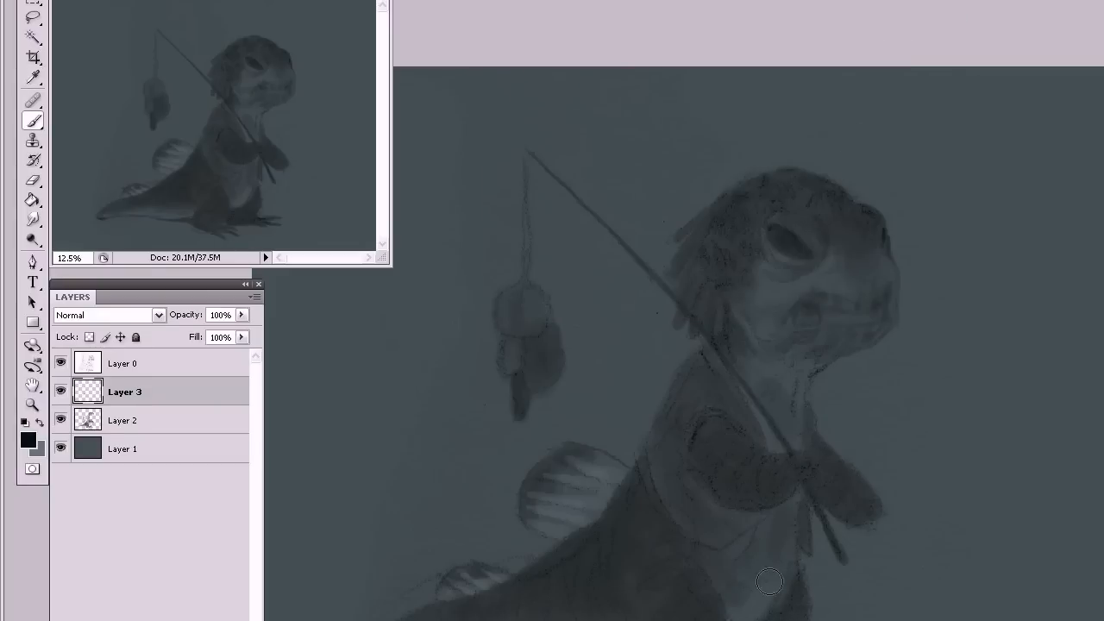
Brush dark shading over the lower vest and belly, undoing one stray stroke.
drag(794, 601, 782, 614)
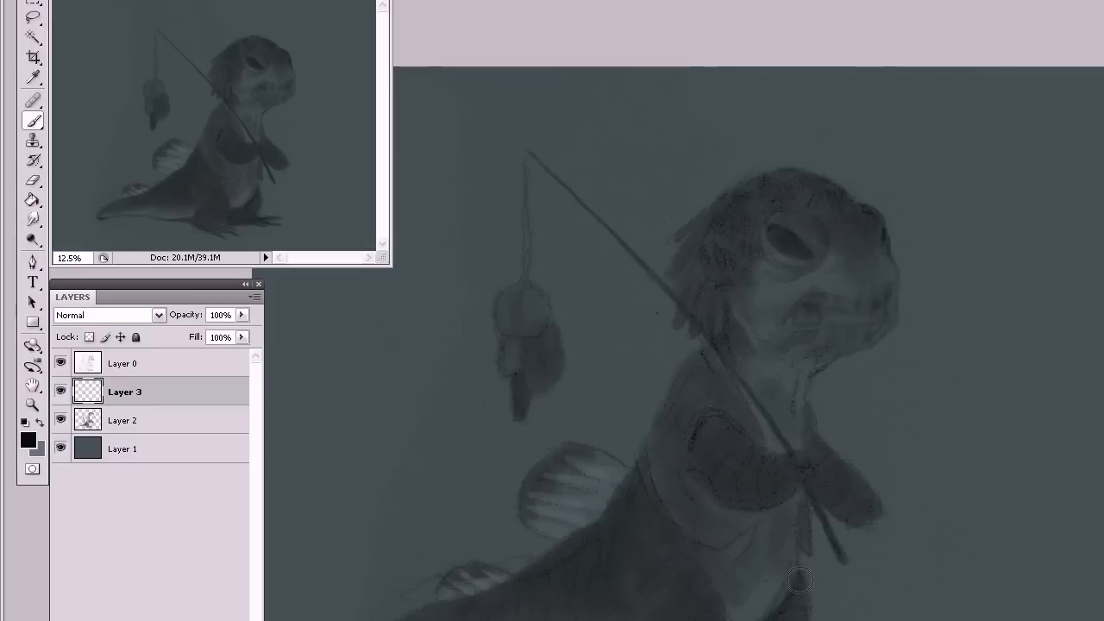
key(x)
key(x)
key(x)
key(x)
key(x)
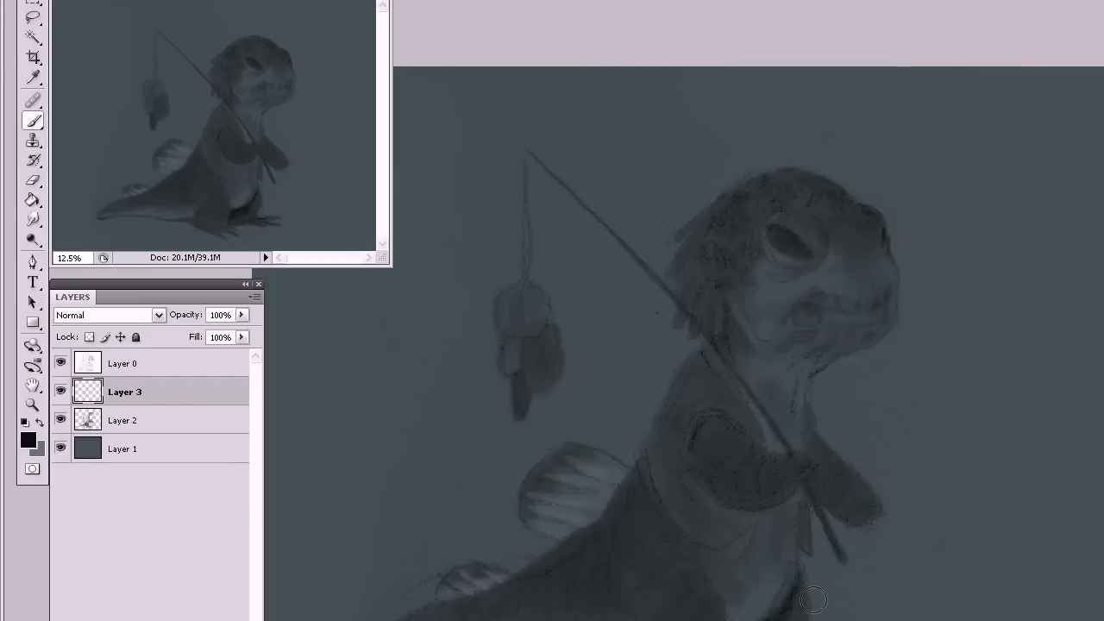
mouse_move(808, 567)
mouse_down()
mouse_move(776, 603)
mouse_move(732, 614)
mouse_move(820, 573)
mouse_move(789, 586)
mouse_move(782, 605)
mouse_move(741, 600)
mouse_move(772, 605)
mouse_move(793, 581)
mouse_up()
key(ctrl+z)
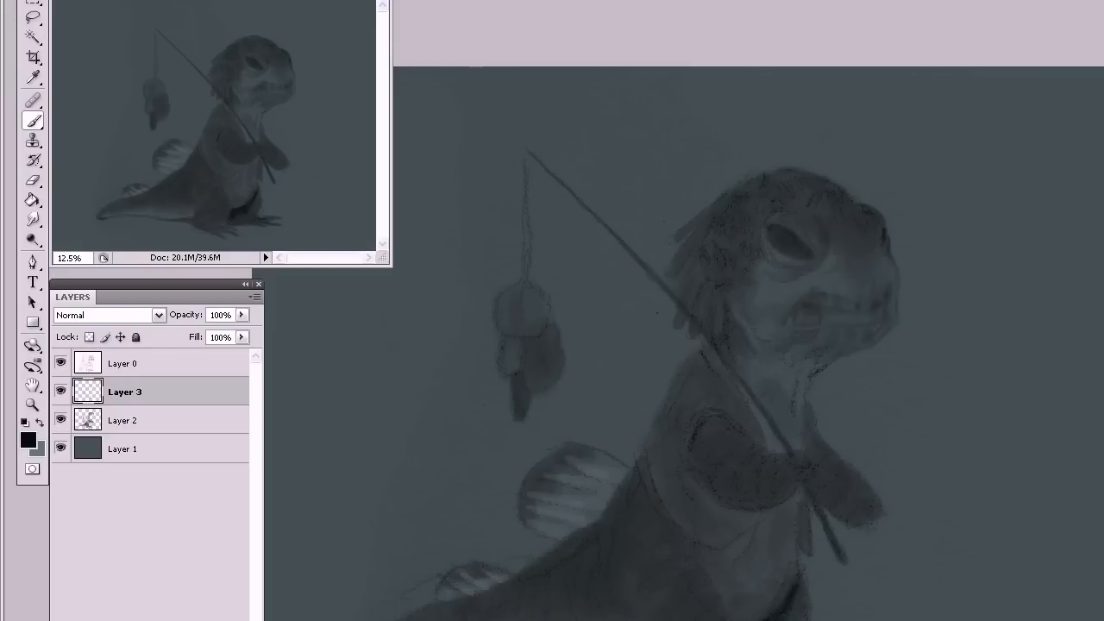
mouse_move(693, 470)
mouse_down()
mouse_move(730, 523)
mouse_move(697, 480)
mouse_move(741, 524)
mouse_move(725, 509)
mouse_move(754, 520)
mouse_move(737, 524)
mouse_move(764, 510)
mouse_move(744, 515)
mouse_move(763, 517)
mouse_move(760, 564)
mouse_move(757, 534)
mouse_move(776, 513)
mouse_move(774, 535)
mouse_move(791, 556)
mouse_move(789, 479)
mouse_up()
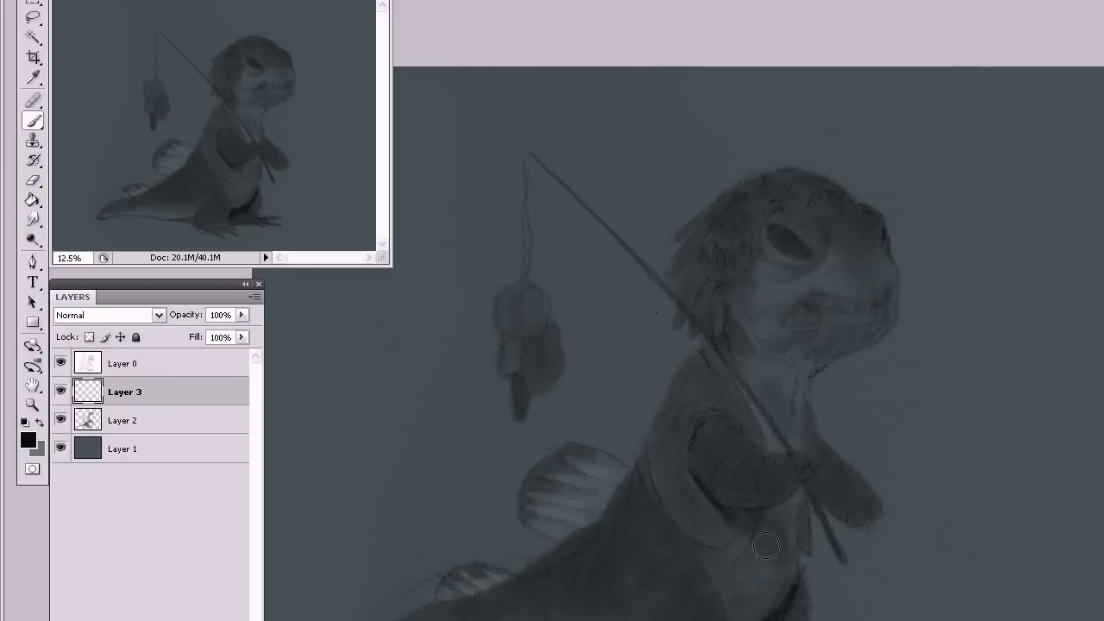
drag(785, 565, 790, 584)
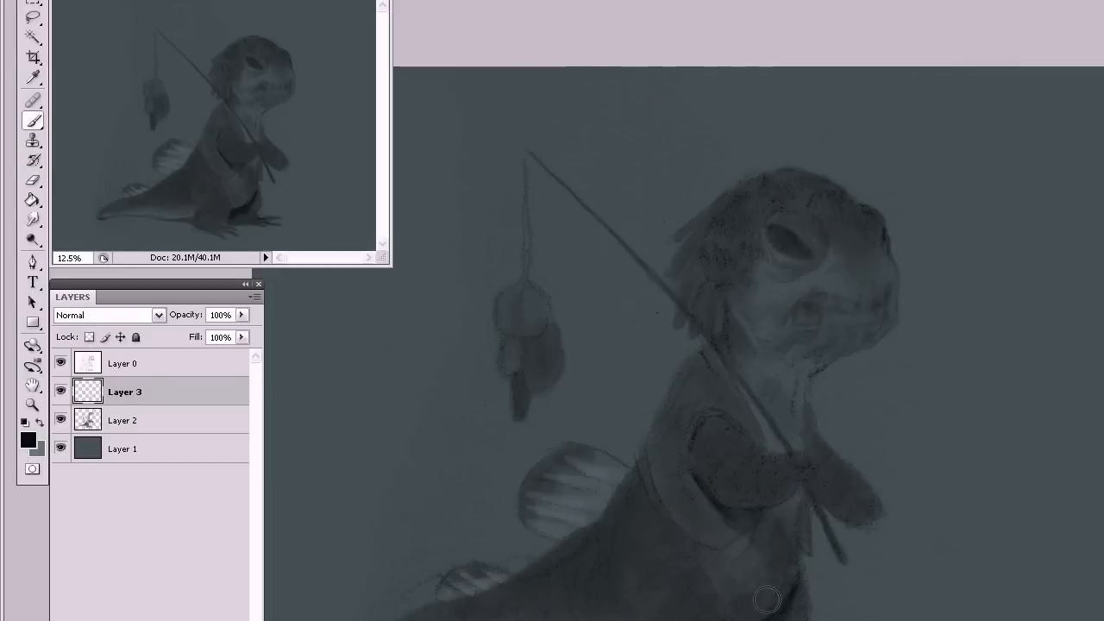
mouse_move(776, 602)
mouse_down()
mouse_move(789, 570)
mouse_move(817, 571)
mouse_up()
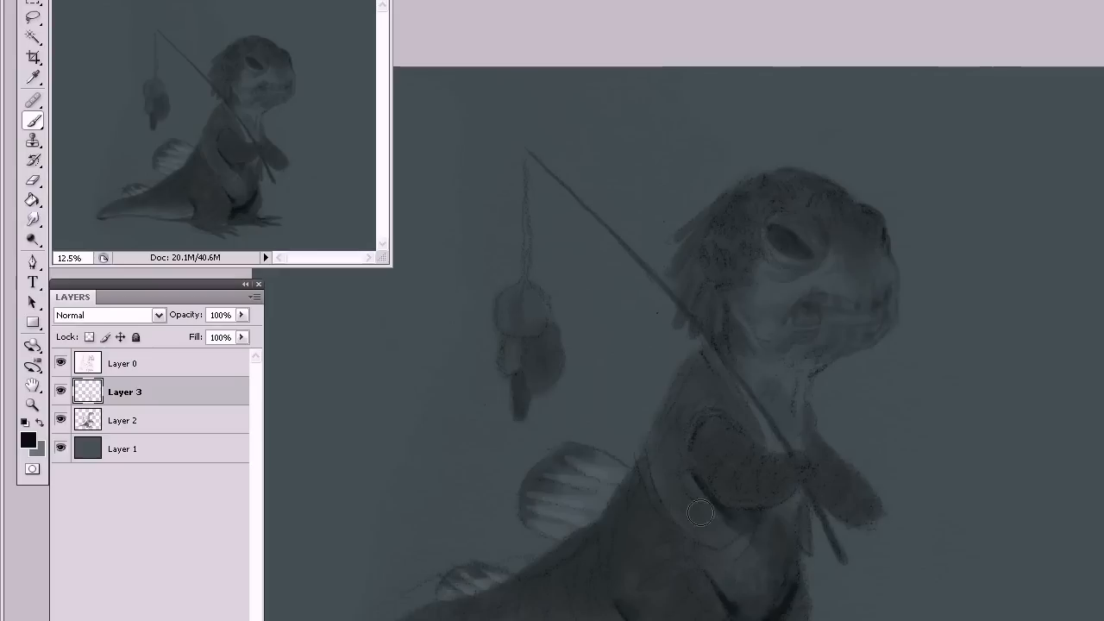
Paint dark strokes on the chest, around the mouth and cheek, and around the eye.
key(e)
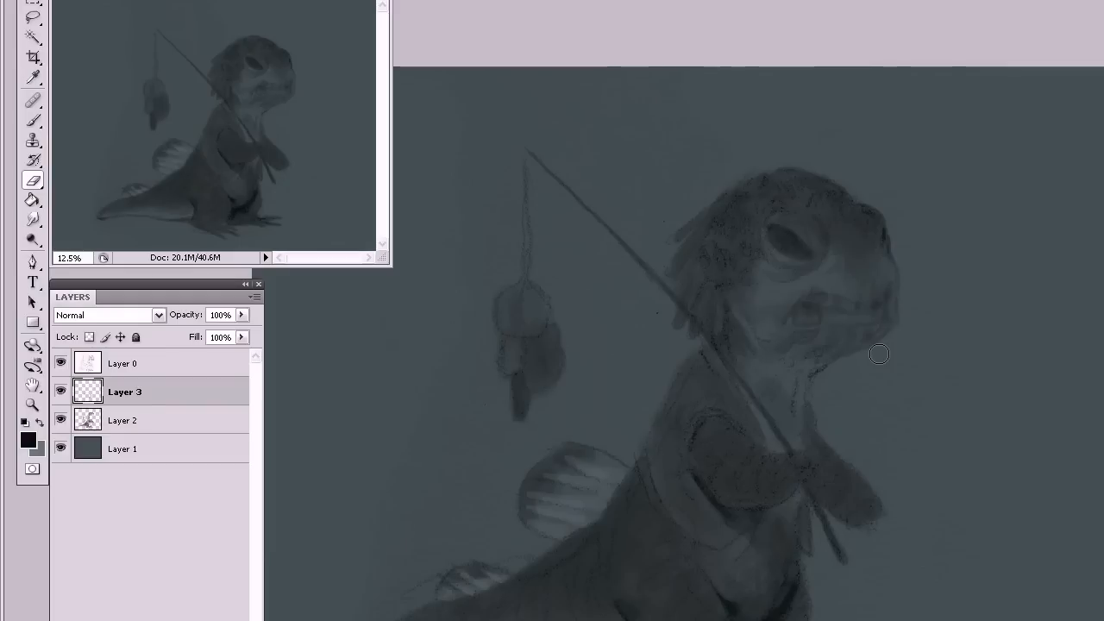
key(b)
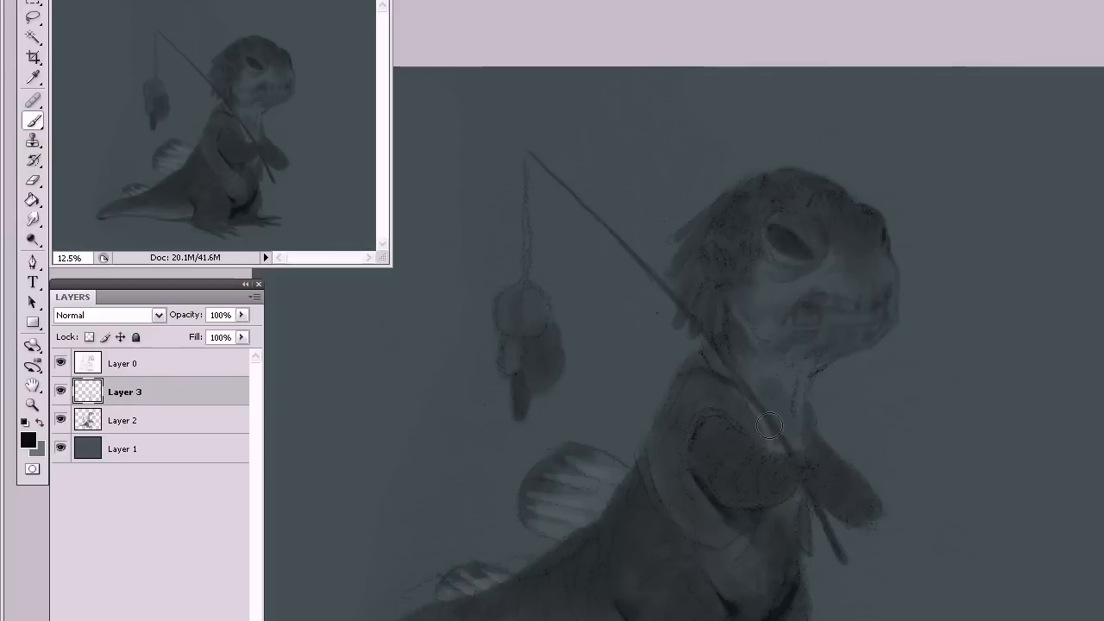
drag(773, 434, 774, 465)
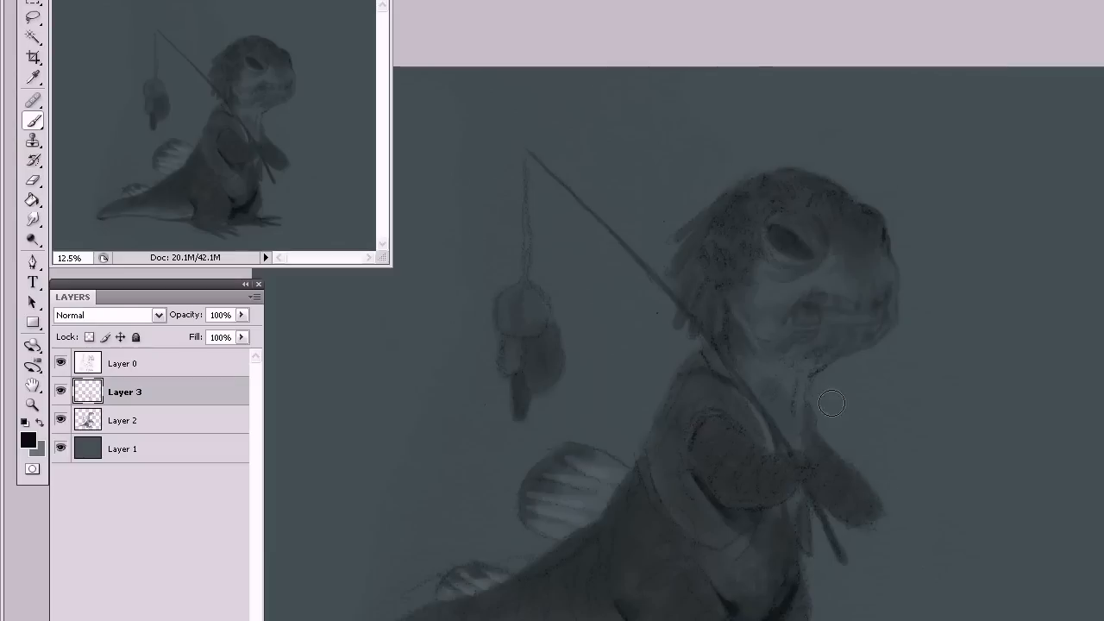
mouse_move(802, 297)
mouse_down()
mouse_move(850, 310)
mouse_move(807, 315)
mouse_move(833, 312)
mouse_move(817, 308)
mouse_move(850, 292)
mouse_move(817, 300)
mouse_move(840, 306)
mouse_move(837, 316)
mouse_move(859, 307)
mouse_move(841, 292)
mouse_move(857, 313)
mouse_move(842, 314)
mouse_move(879, 305)
mouse_move(878, 315)
mouse_move(884, 302)
mouse_move(878, 317)
mouse_move(797, 322)
mouse_move(865, 283)
mouse_move(919, 334)
mouse_move(914, 560)
mouse_move(802, 316)
mouse_up()
mouse_move(840, 226)
mouse_down()
mouse_move(818, 266)
mouse_move(827, 254)
mouse_move(801, 269)
mouse_move(829, 257)
mouse_move(787, 278)
mouse_move(882, 206)
mouse_move(863, 204)
mouse_move(837, 155)
mouse_move(818, 180)
mouse_move(755, 208)
mouse_move(765, 258)
mouse_move(763, 245)
mouse_move(792, 270)
mouse_move(781, 269)
mouse_move(808, 261)
mouse_move(814, 159)
mouse_up()
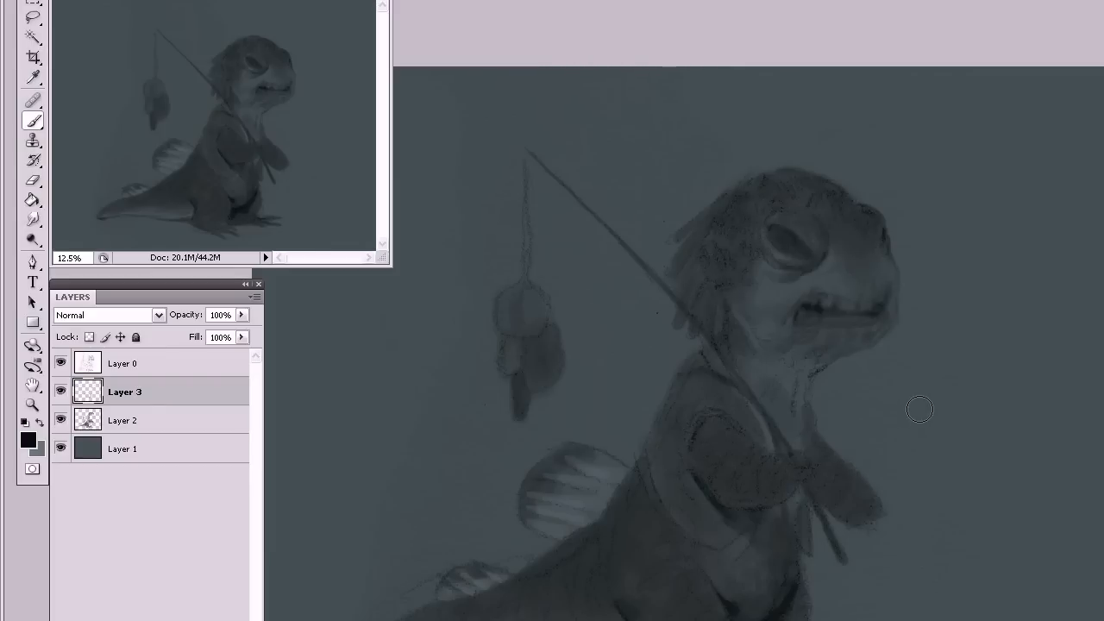
Lighten the cheek under the eye, then darken and sharpen the eye outline.
key(e)
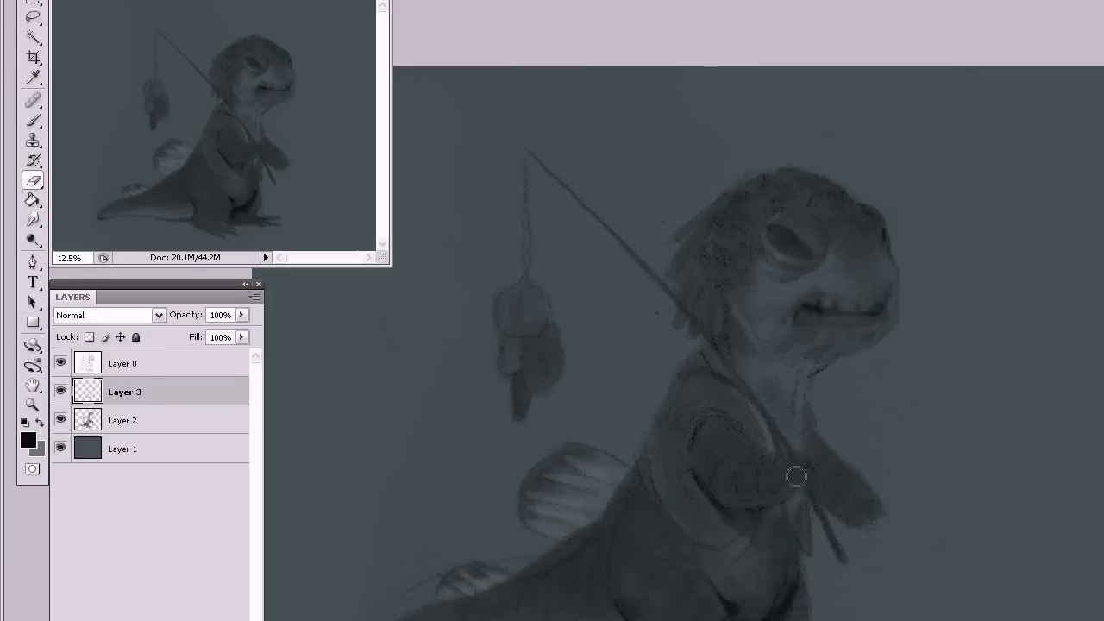
key(x)
key(b)
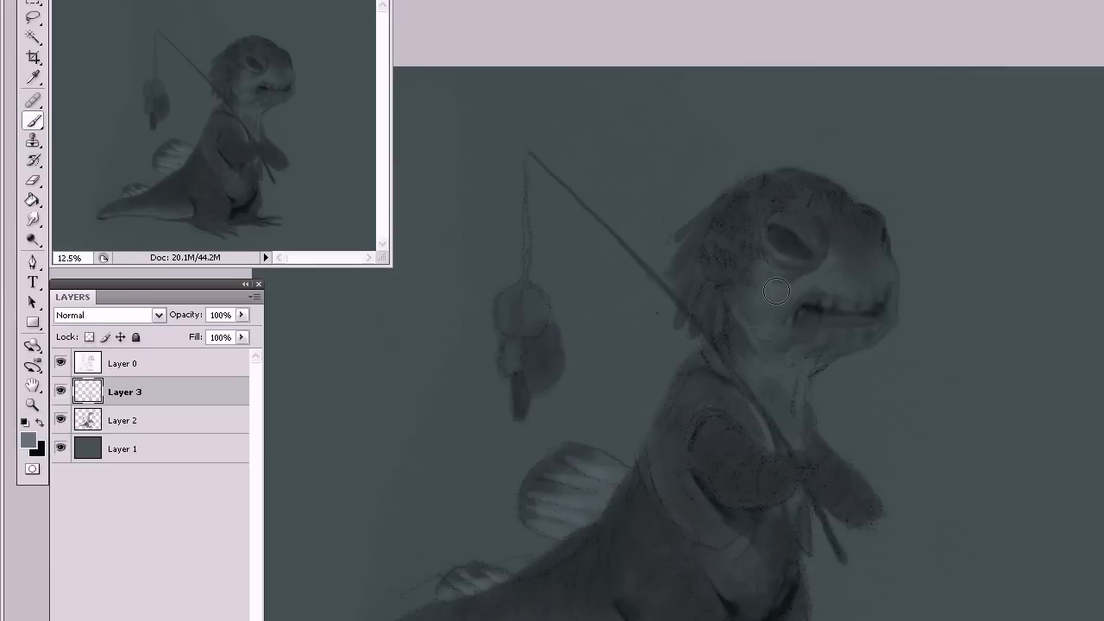
drag(790, 285, 844, 267)
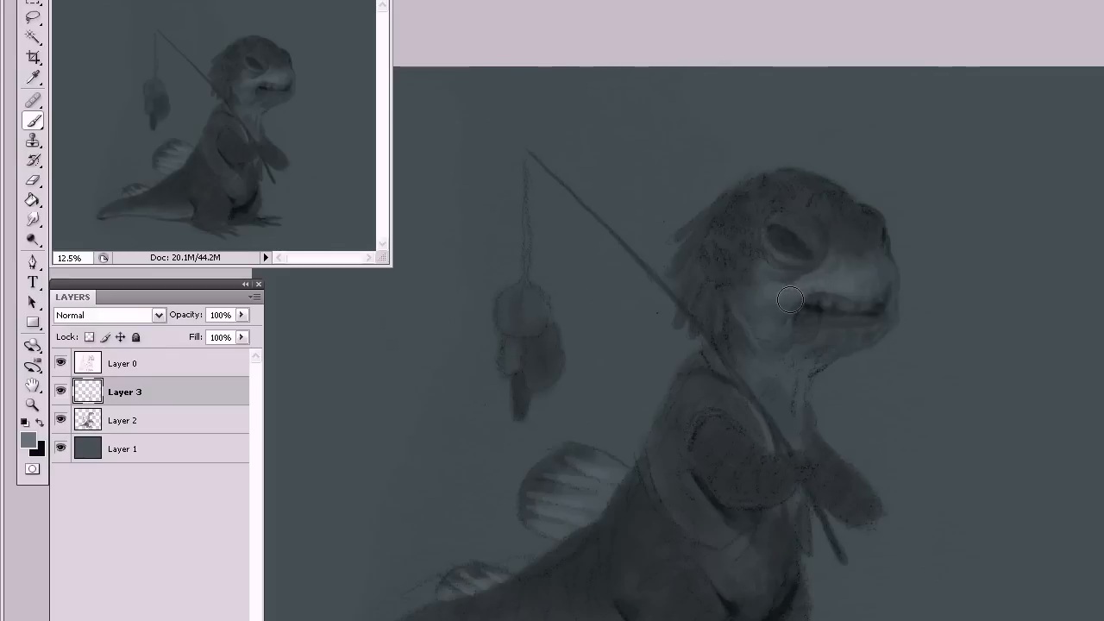
drag(776, 246, 766, 276)
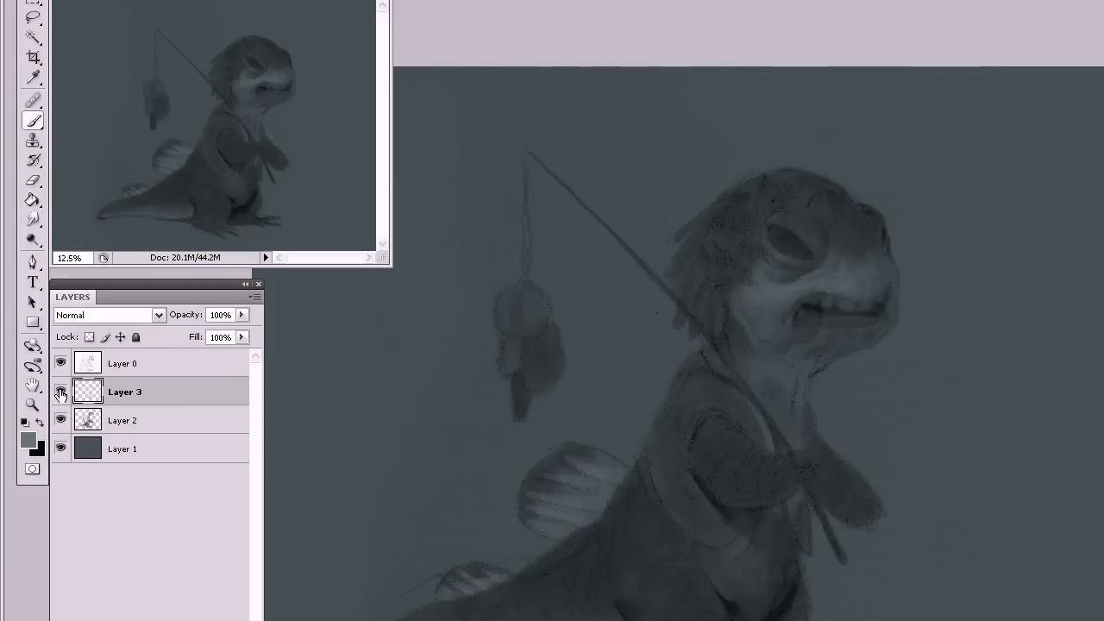
drag(60, 392, 60, 420)
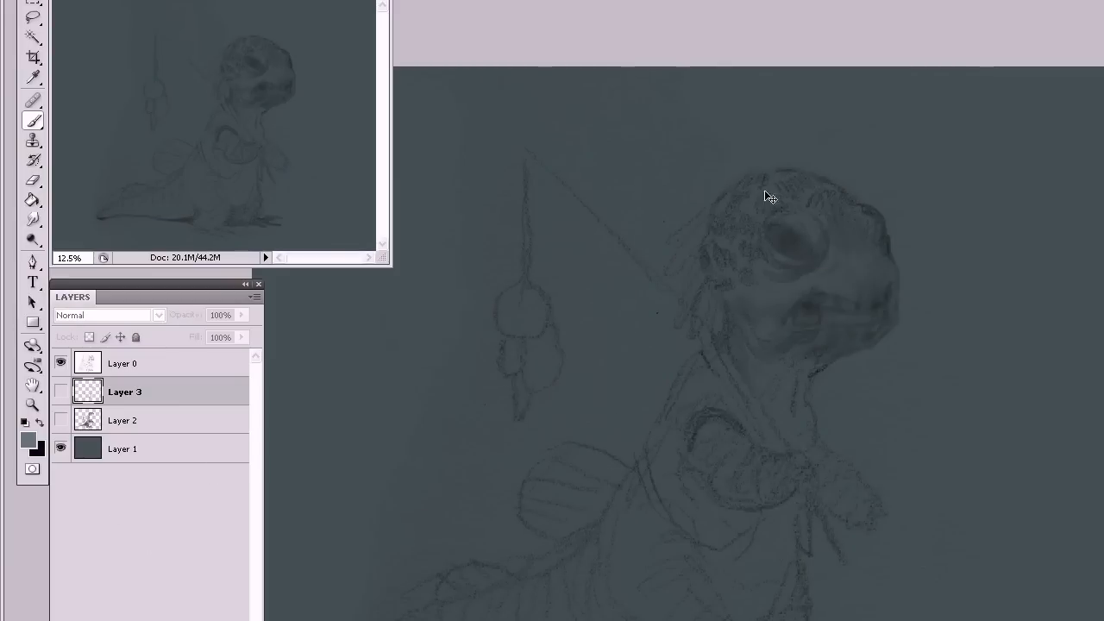
drag(60, 392, 60, 420)
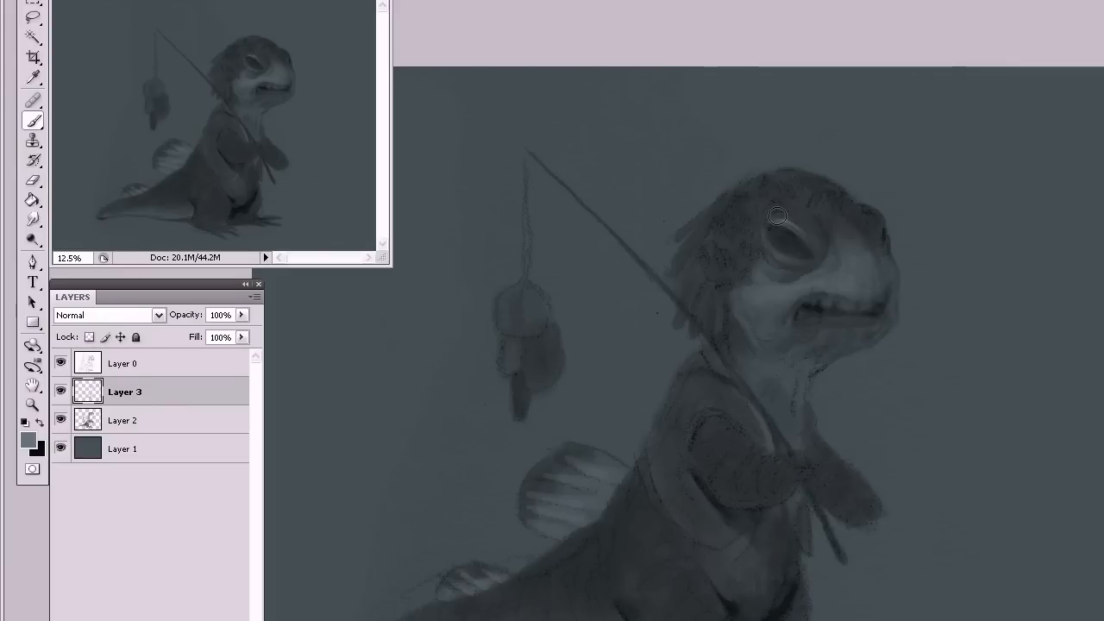
Highlight the upper eye rim and brush soft grey tone over the head, cheek and neck.
mouse_move(777, 224)
mouse_down()
mouse_move(812, 221)
mouse_move(820, 233)
mouse_up()
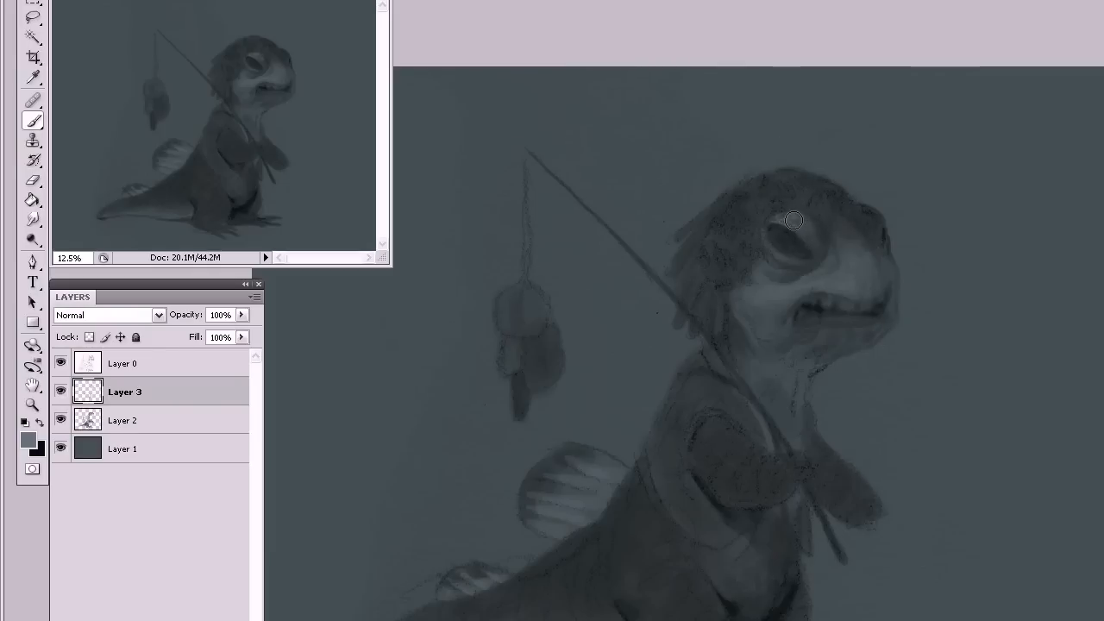
mouse_move(801, 222)
mouse_down()
mouse_move(817, 234)
mouse_move(806, 223)
mouse_up()
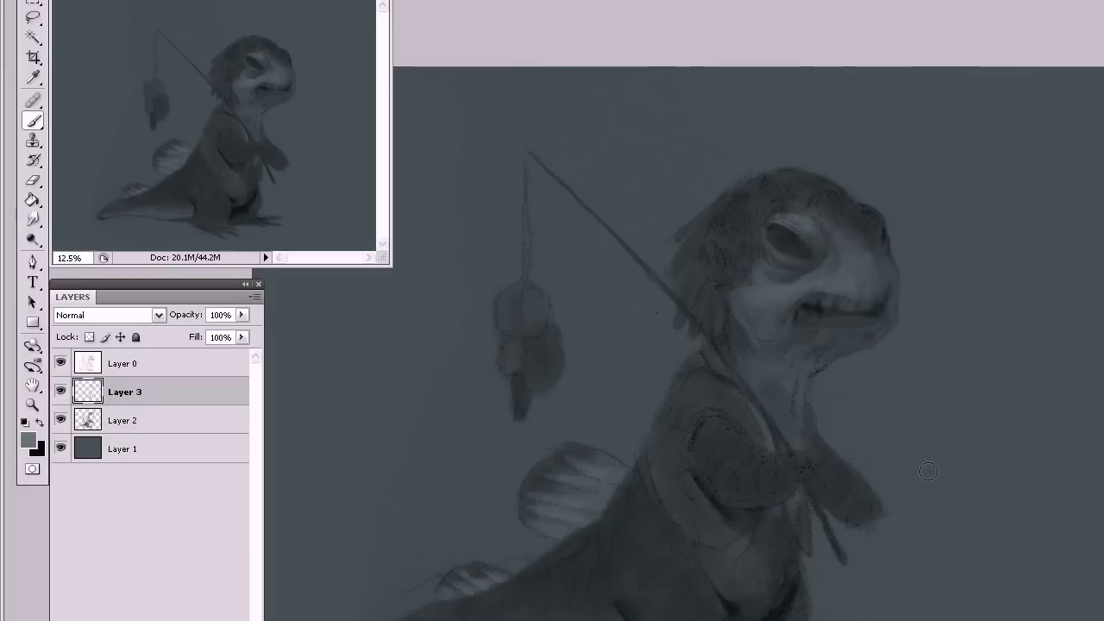
drag(794, 187, 759, 236)
mouse_move(754, 275)
mouse_down()
mouse_move(742, 299)
mouse_move(778, 303)
mouse_up()
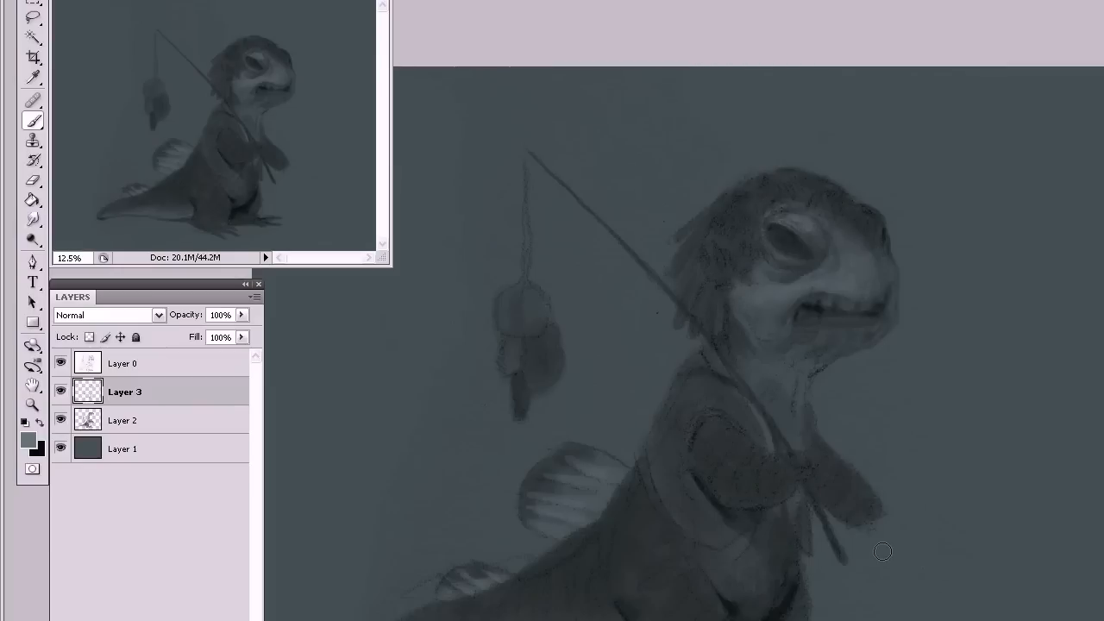
mouse_move(772, 362)
mouse_down()
mouse_move(765, 392)
mouse_move(773, 378)
mouse_move(775, 416)
mouse_move(784, 388)
mouse_move(786, 437)
mouse_move(749, 374)
mouse_up()
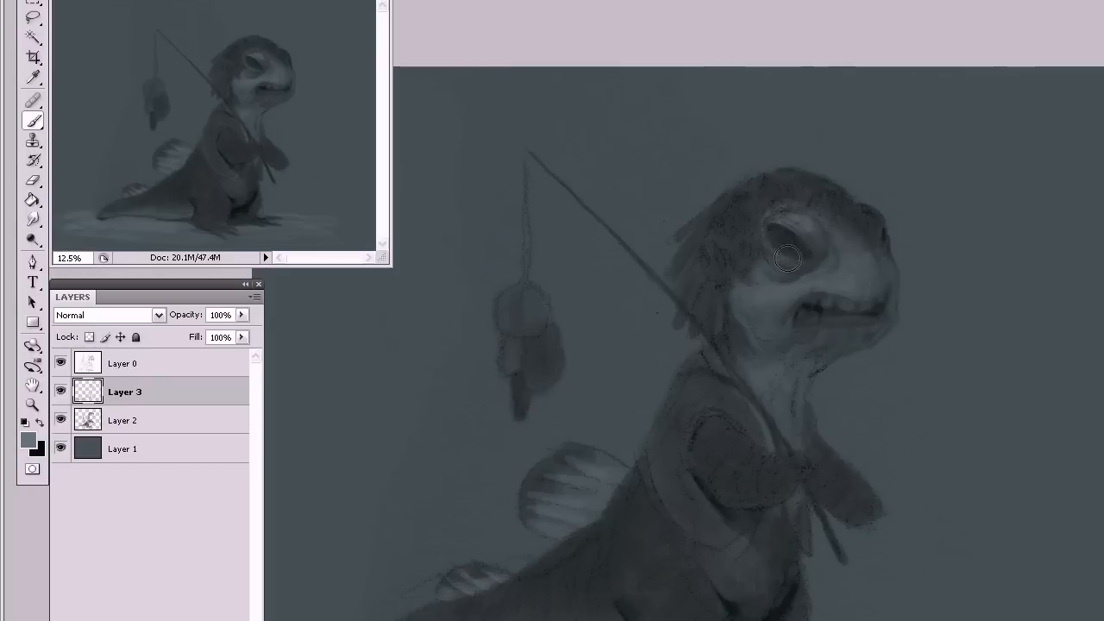
Darken the mouth in black, then lighten the lower eye rim, cheek and ear area in grey.
key(x)
mouse_move(761, 291)
mouse_down()
mouse_move(815, 289)
mouse_move(850, 302)
mouse_move(841, 320)
mouse_move(879, 320)
mouse_up()
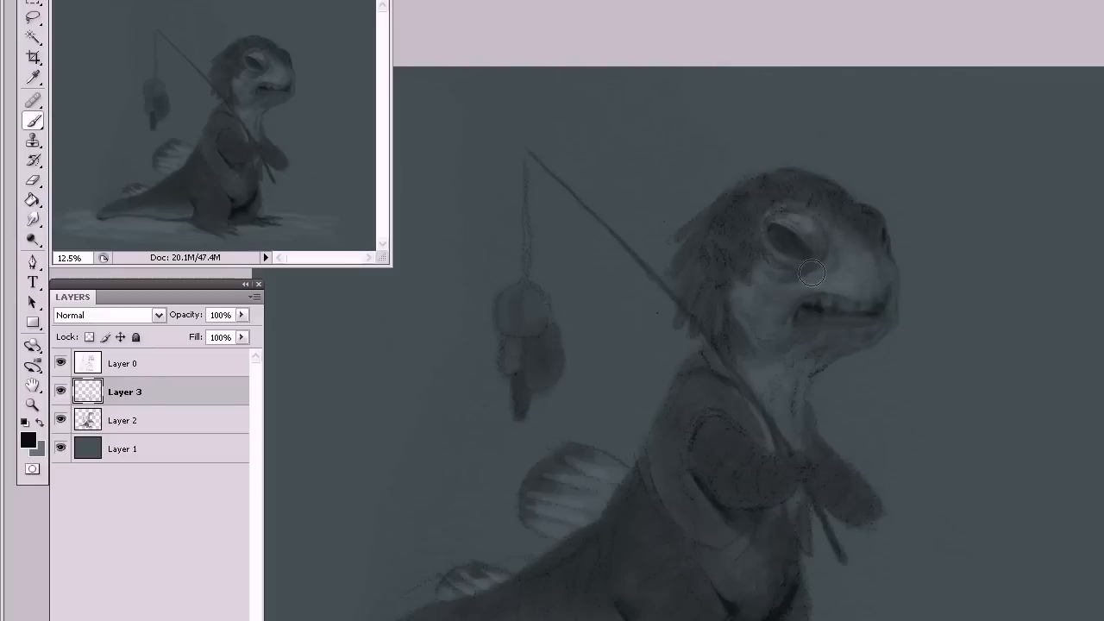
key(x)
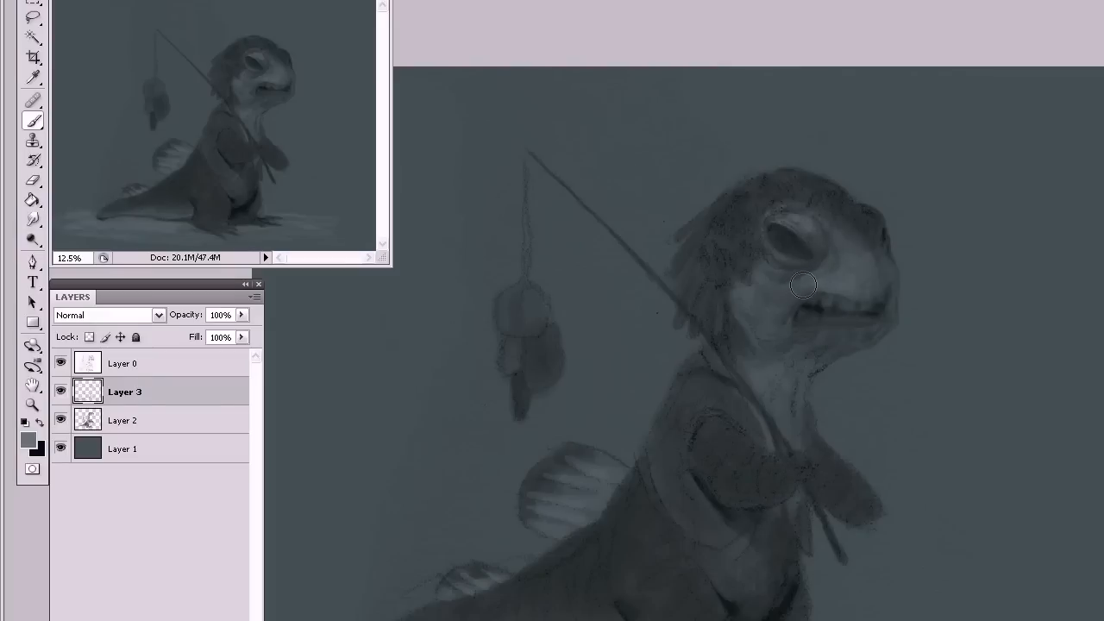
mouse_move(767, 284)
mouse_down()
mouse_move(805, 268)
mouse_move(824, 273)
mouse_move(764, 279)
mouse_move(816, 284)
mouse_move(804, 289)
mouse_move(820, 279)
mouse_move(786, 298)
mouse_move(755, 282)
mouse_move(780, 306)
mouse_move(768, 322)
mouse_move(776, 315)
mouse_move(785, 334)
mouse_move(764, 288)
mouse_up()
mouse_move(767, 280)
mouse_down()
mouse_move(764, 300)
mouse_move(778, 310)
mouse_move(785, 293)
mouse_move(760, 298)
mouse_up()
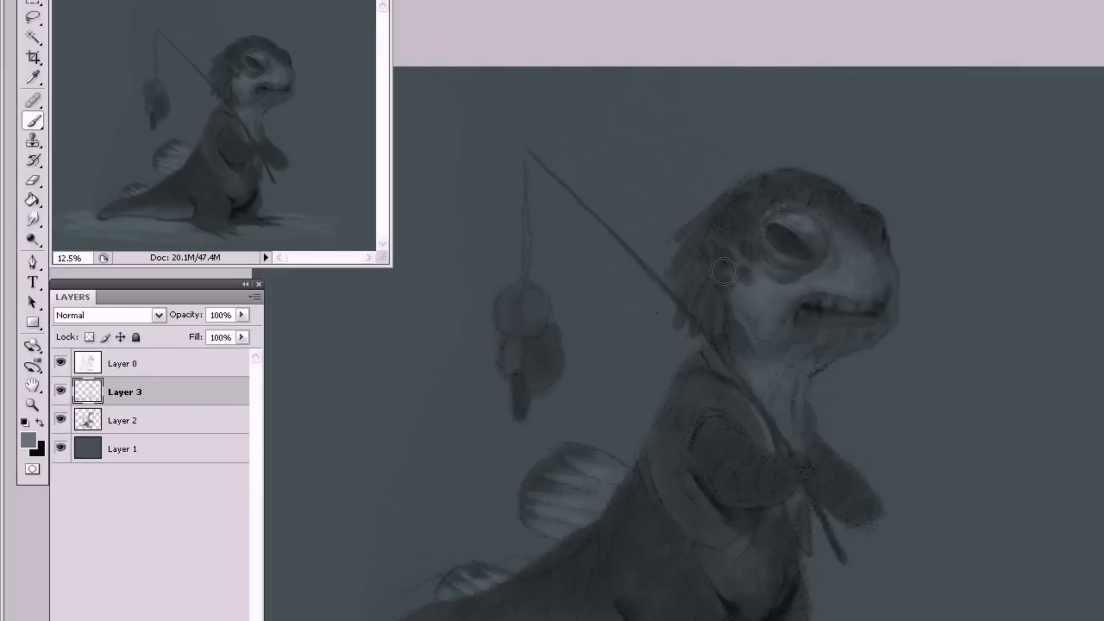
mouse_move(711, 255)
mouse_down()
mouse_move(721, 227)
mouse_move(718, 250)
mouse_up()
Add dark scale-like marks across the top of the head and soften the eye's upper edge.
mouse_move(751, 189)
mouse_down()
mouse_move(776, 198)
mouse_move(783, 177)
mouse_move(772, 177)
mouse_move(802, 179)
mouse_move(815, 202)
mouse_move(802, 200)
mouse_move(842, 193)
mouse_move(856, 222)
mouse_up()
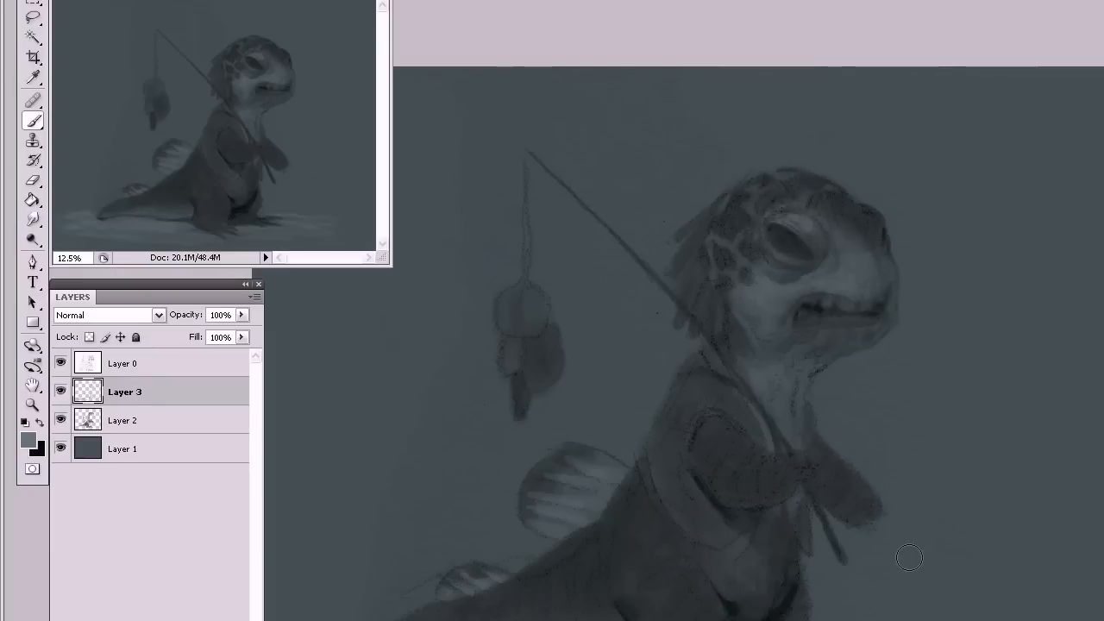
mouse_move(738, 197)
mouse_down()
mouse_move(741, 222)
mouse_move(726, 219)
mouse_up()
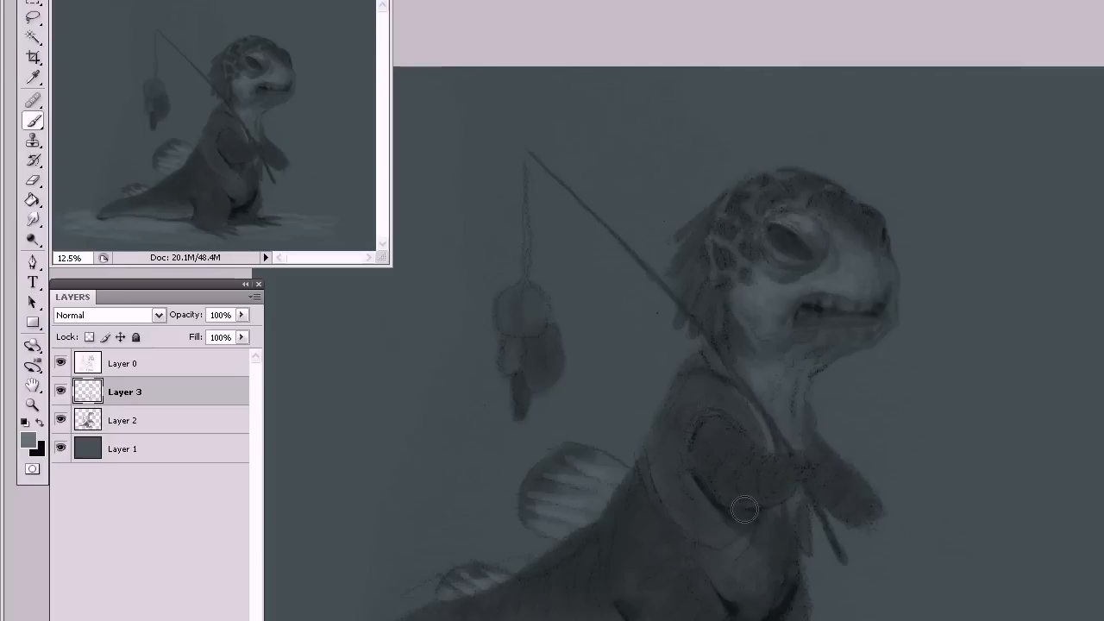
mouse_move(813, 221)
mouse_down()
mouse_move(782, 204)
mouse_move(774, 220)
mouse_move(801, 211)
mouse_move(789, 207)
mouse_move(774, 215)
mouse_move(819, 226)
mouse_move(810, 213)
mouse_move(810, 236)
mouse_move(794, 226)
mouse_move(815, 245)
mouse_move(806, 214)
mouse_move(810, 260)
mouse_up()
key(x)
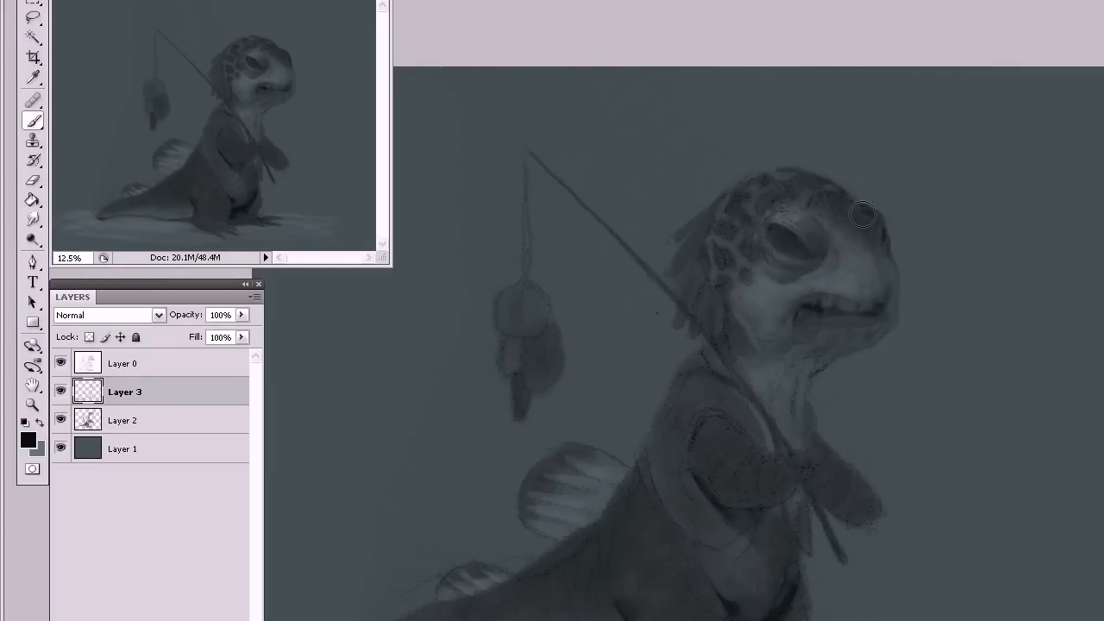
Darken the head's top and right edge, then lighten and reshape the mouth and teeth.
mouse_move(802, 186)
mouse_down()
mouse_move(815, 205)
mouse_move(810, 167)
mouse_up()
mouse_move(871, 214)
mouse_down()
mouse_move(880, 367)
mouse_move(821, 280)
mouse_move(837, 311)
mouse_move(867, 260)
mouse_up()
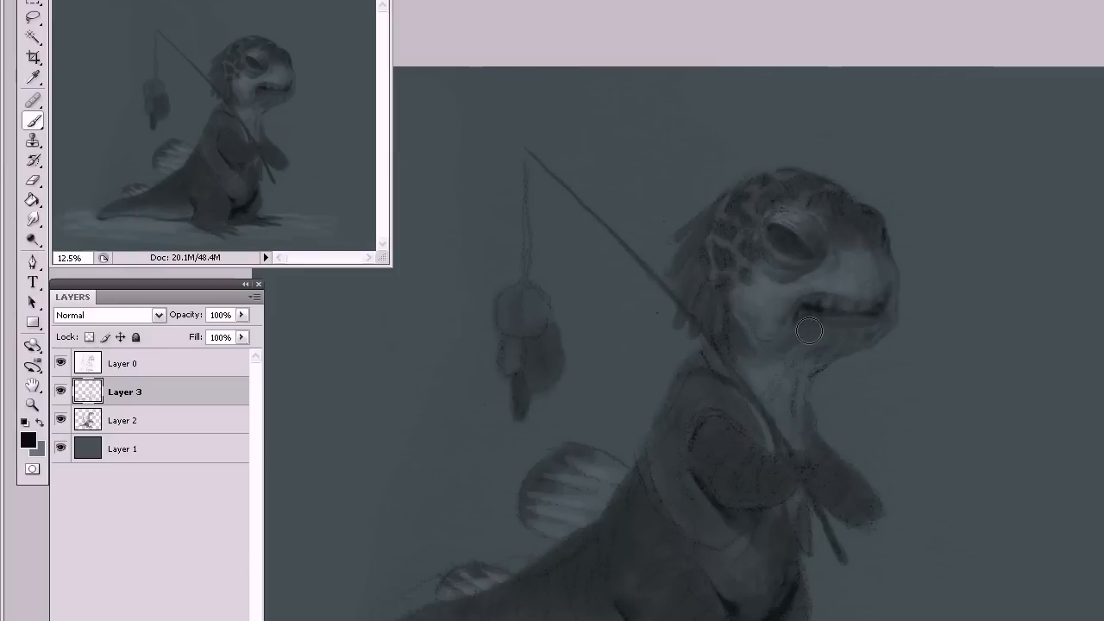
key(x)
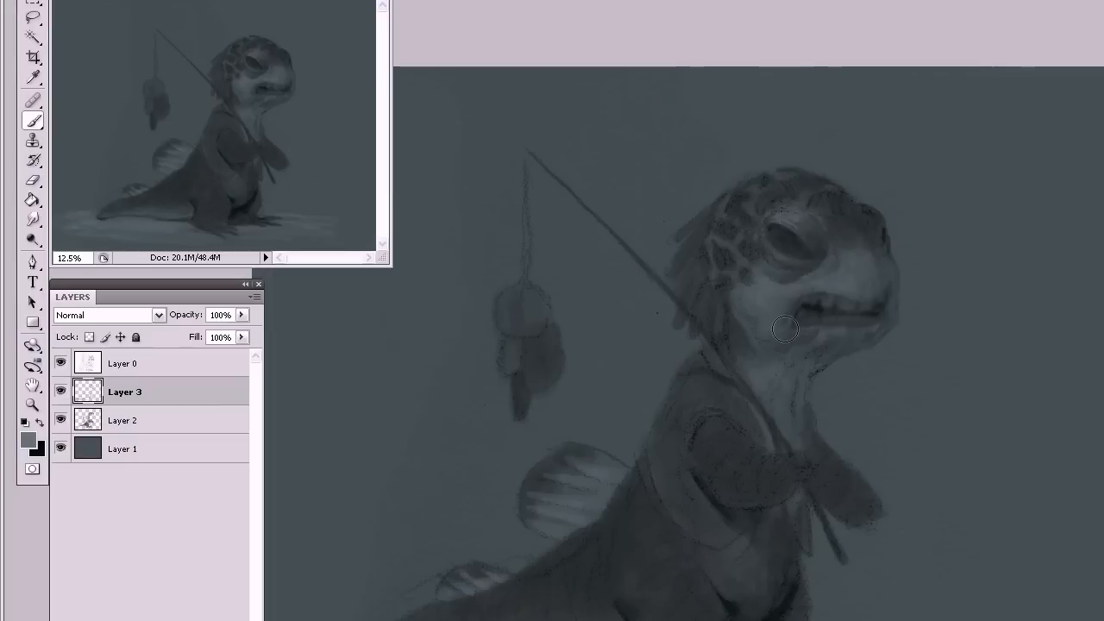
mouse_move(808, 333)
mouse_down()
mouse_move(789, 343)
mouse_move(826, 312)
mouse_up()
drag(776, 220, 780, 233)
Shade beneath the teeth and paint a light stroke up the lantern string.
drag(846, 312, 890, 298)
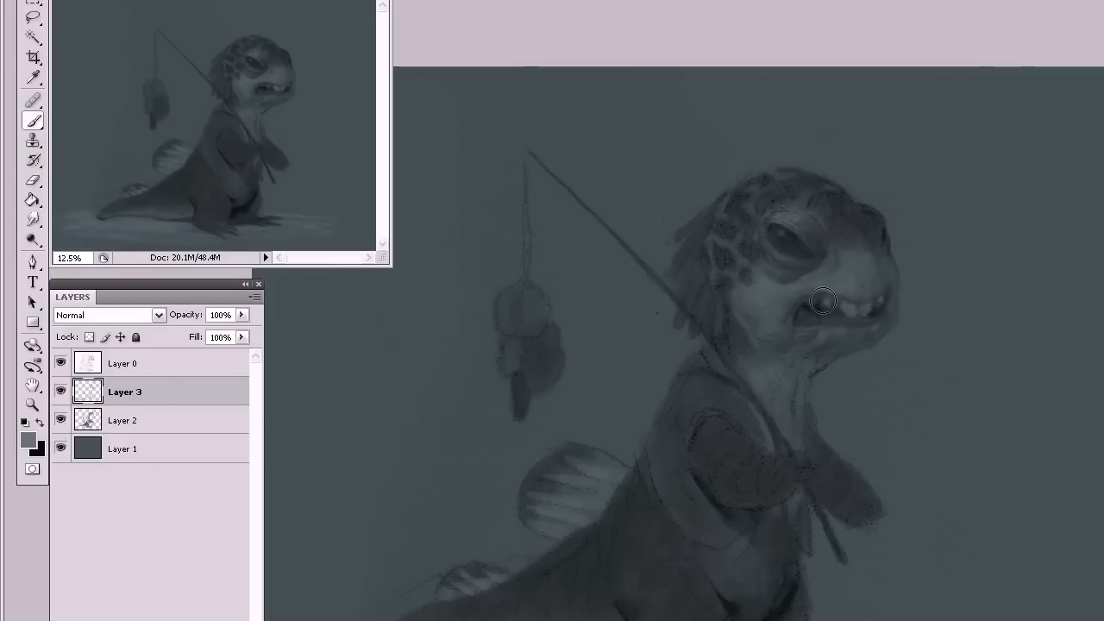
drag(825, 307, 875, 314)
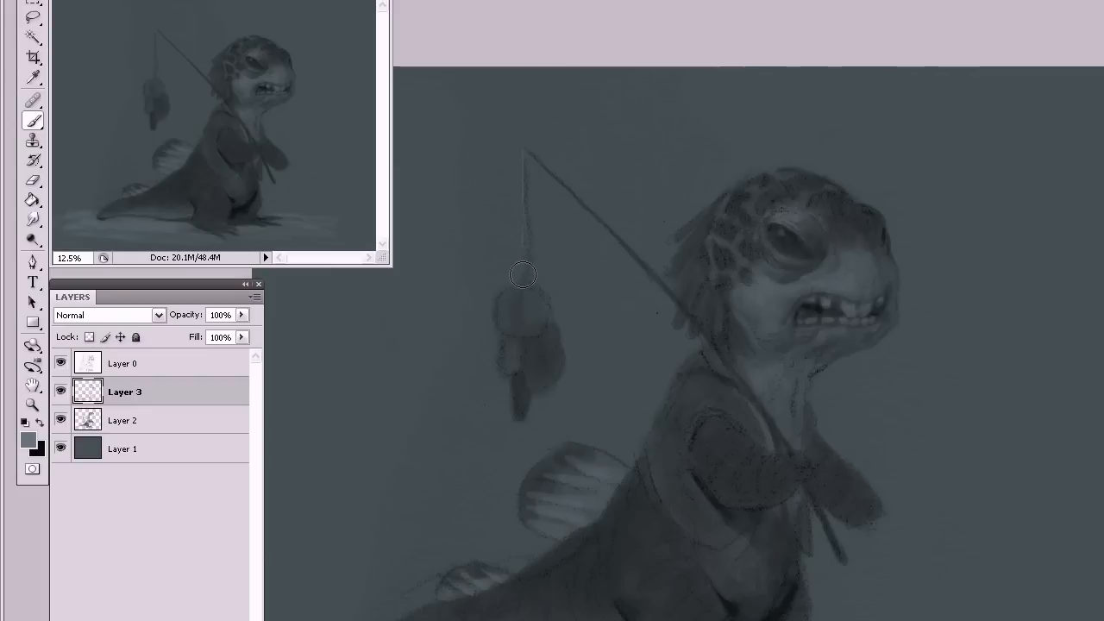
mouse_move(522, 235)
mouse_down()
mouse_move(522, 173)
mouse_move(541, 140)
mouse_up()
On Layer 0, erase and fade the sketch lines along the fishing line and lantern string.
click(163, 365)
key(e)
drag(529, 178, 524, 164)
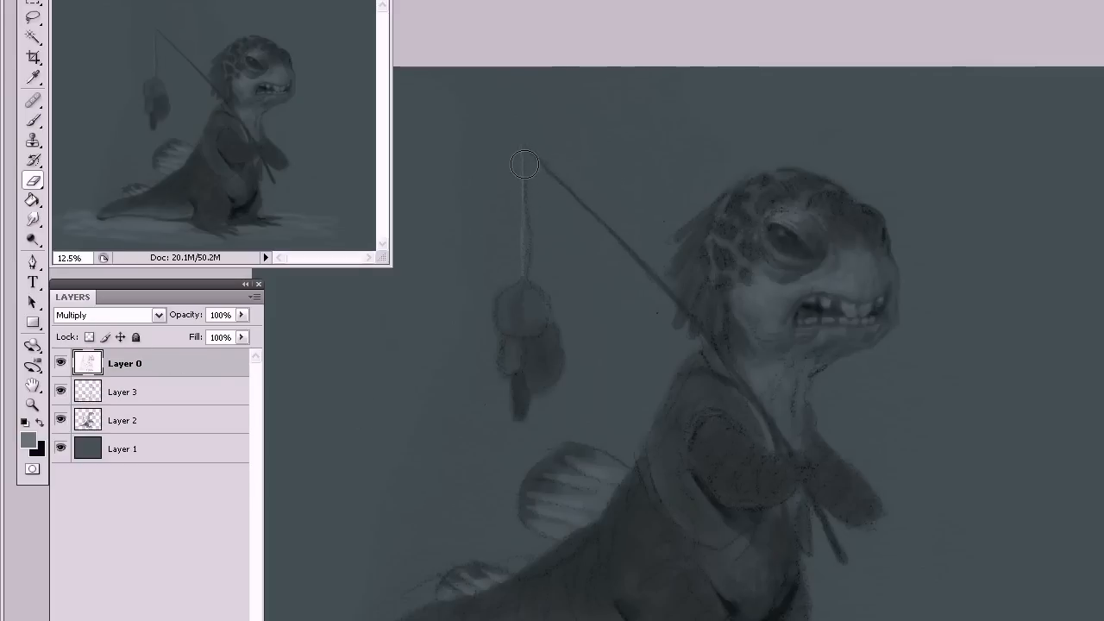
mouse_move(532, 240)
mouse_down()
mouse_move(530, 272)
mouse_move(535, 210)
mouse_up()
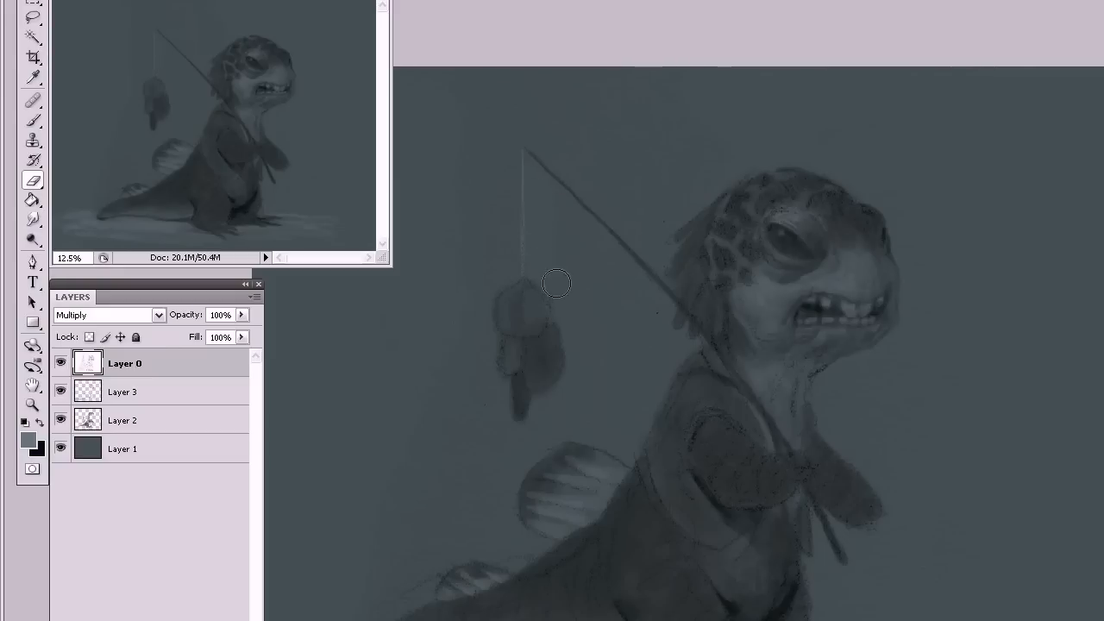
drag(562, 223, 528, 199)
mouse_move(479, 274)
mouse_down()
mouse_move(495, 259)
mouse_move(471, 250)
mouse_move(478, 154)
mouse_up()
drag(530, 143, 556, 102)
key(b)
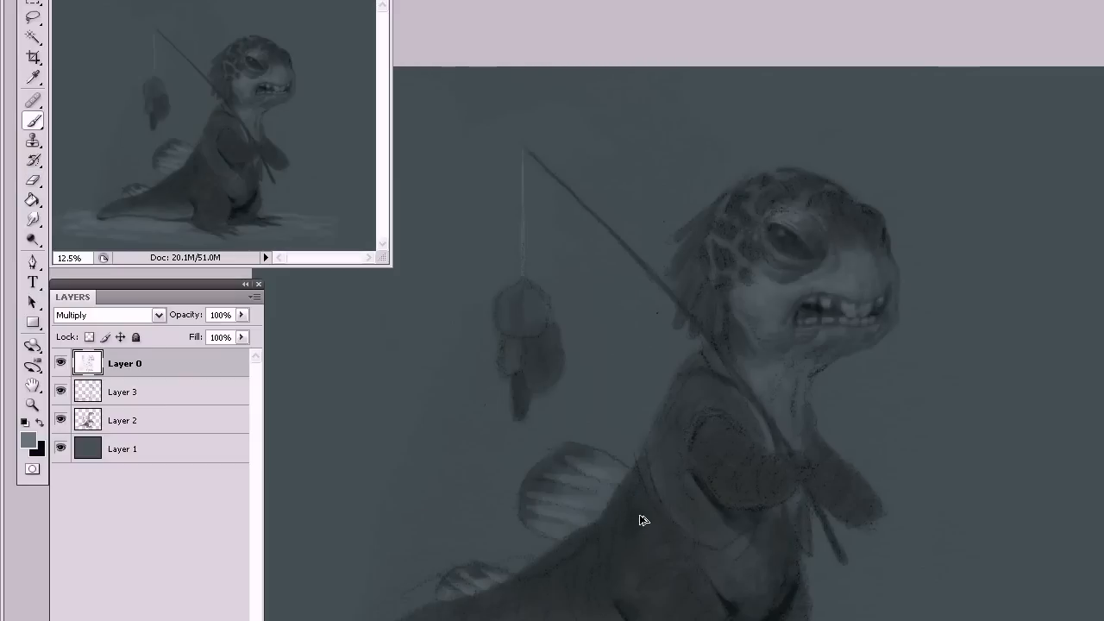
Back on Layer 3, brush a faint stroke over the creature's arm.
click(206, 395)
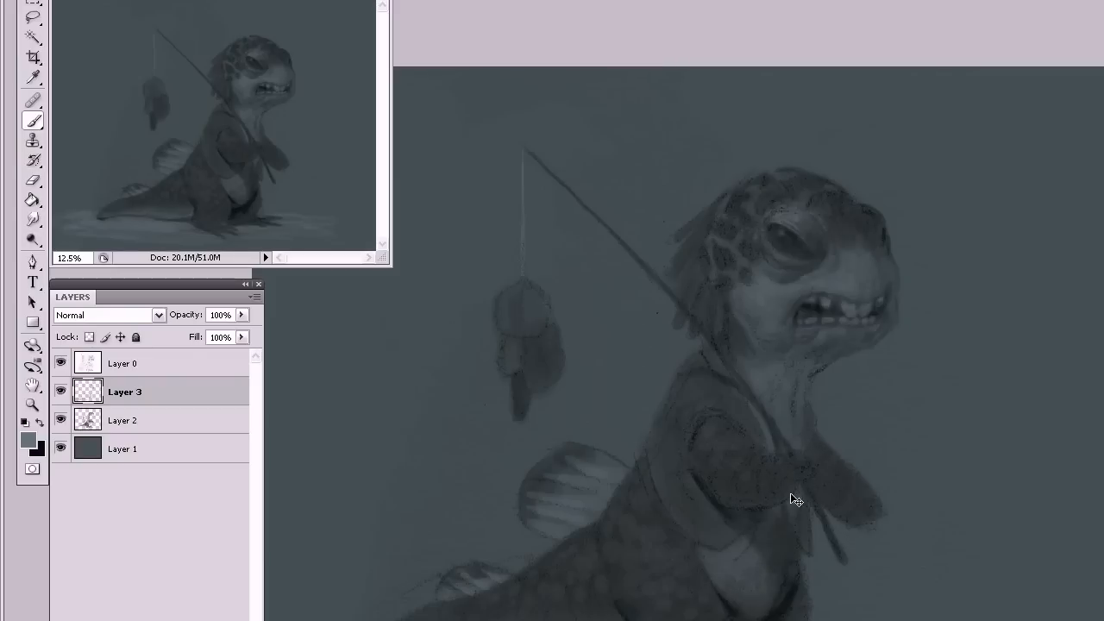
drag(786, 559, 814, 500)
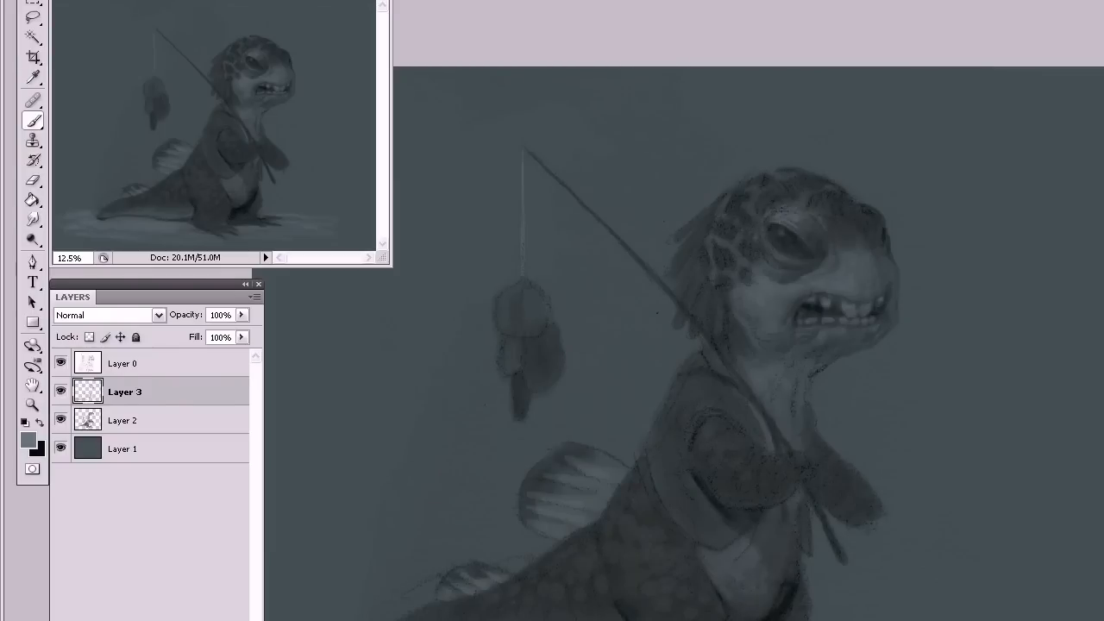
Add a new Layer 4 in Color blend mode and open the foreground colour picker.
key(ctrl+shift+alt+n)
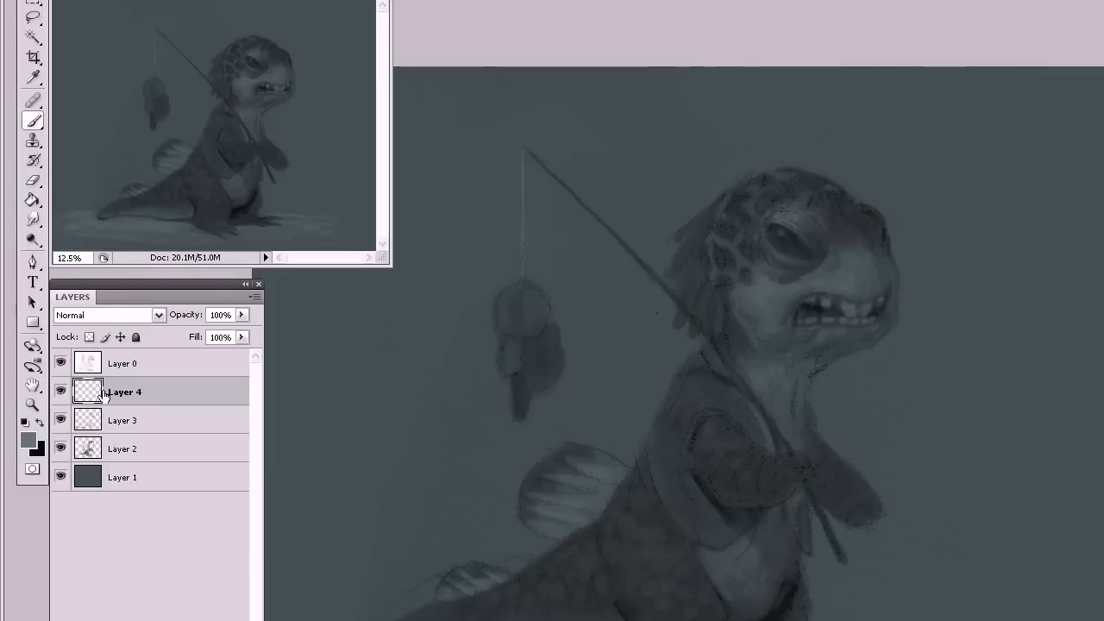
click(157, 316)
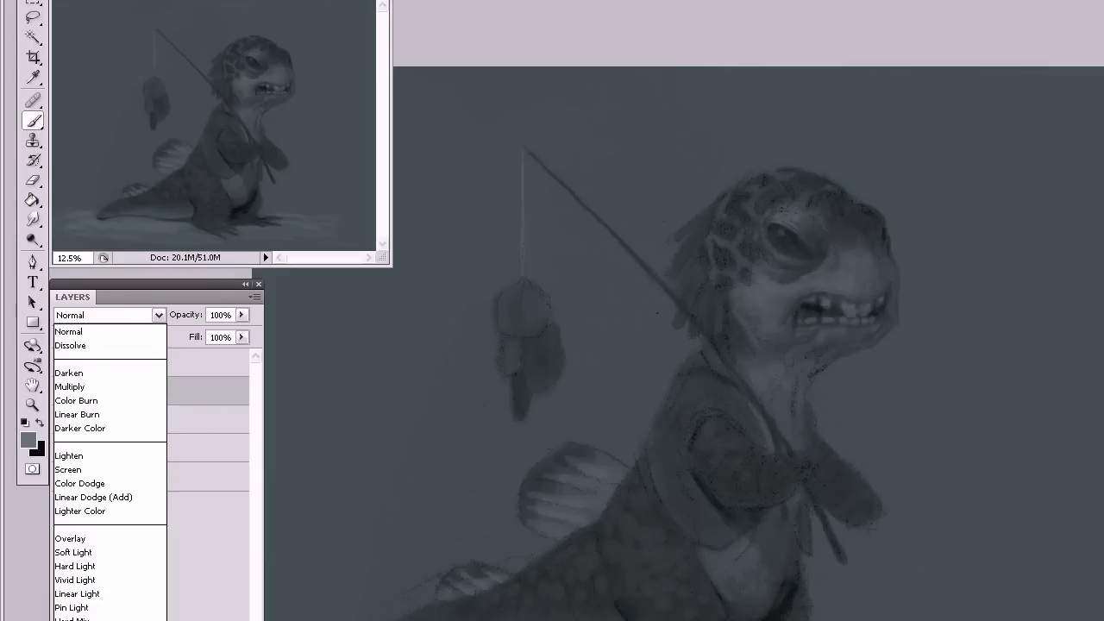
click(78, 620)
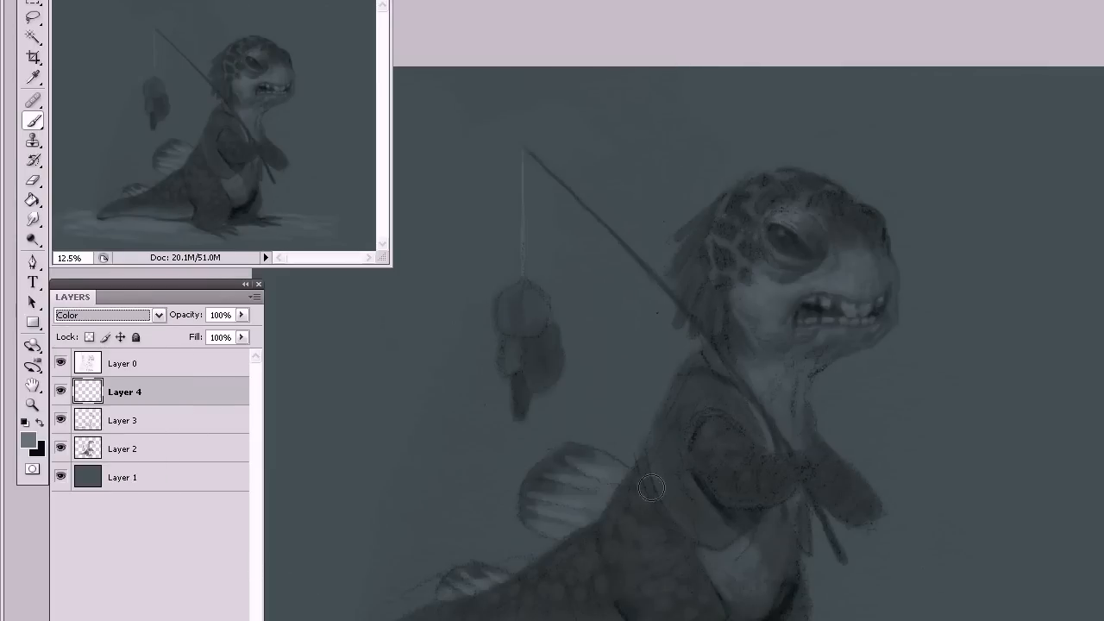
click(29, 440)
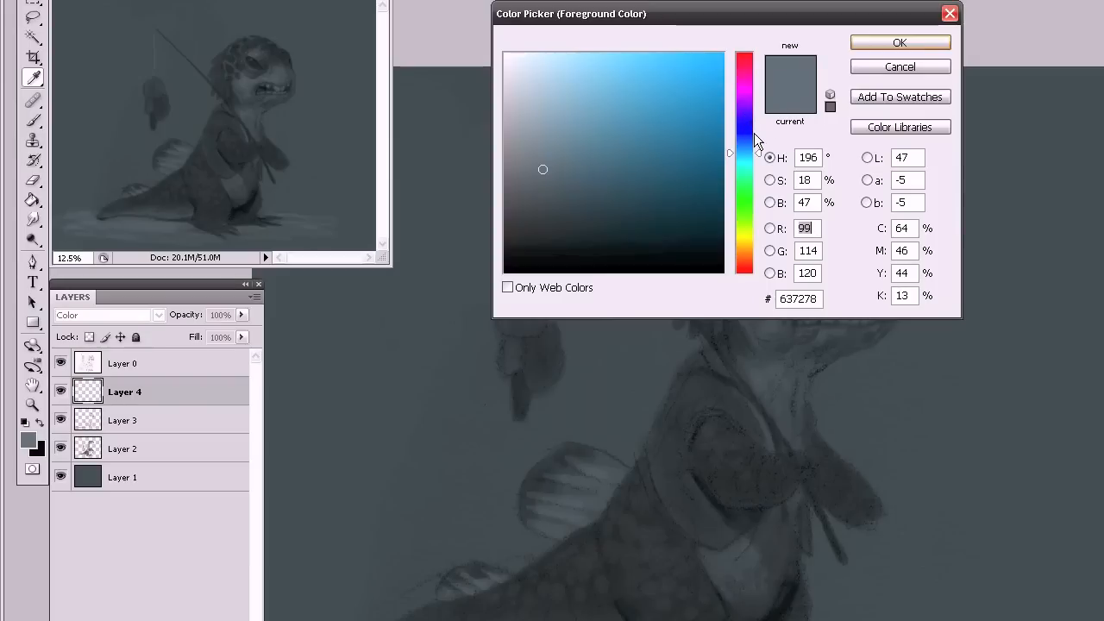
Set the foreground colour to a muted teal, #5a8e87.
drag(756, 153, 757, 167)
drag(548, 169, 578, 152)
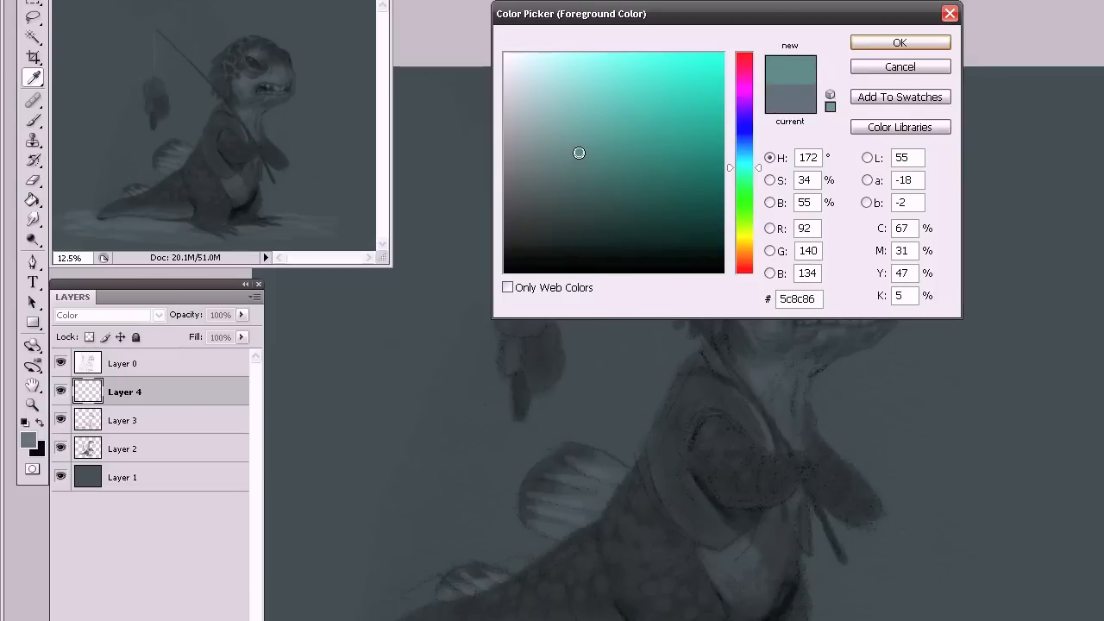
drag(579, 152, 584, 150)
click(915, 44)
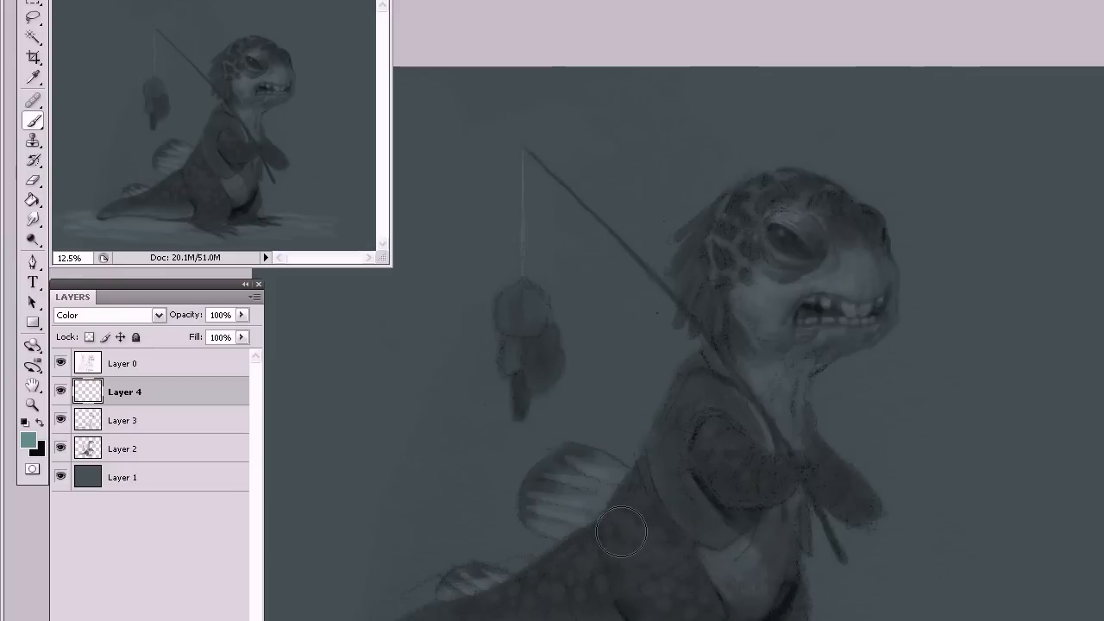
Paint teal over the creature's body, shoulder, arm, cheek, neck, lower fin and tail.
mouse_move(630, 530)
mouse_down()
mouse_move(641, 509)
mouse_move(609, 502)
mouse_move(626, 520)
mouse_move(623, 500)
mouse_move(655, 496)
mouse_move(660, 457)
mouse_move(647, 509)
mouse_move(674, 558)
mouse_move(703, 567)
mouse_move(666, 573)
mouse_move(619, 546)
mouse_move(633, 604)
mouse_move(707, 595)
mouse_move(640, 552)
mouse_move(646, 583)
mouse_move(673, 616)
mouse_up()
mouse_move(625, 565)
mouse_down()
mouse_move(595, 540)
mouse_move(527, 584)
mouse_move(564, 569)
mouse_move(578, 579)
mouse_move(571, 607)
mouse_move(592, 619)
mouse_move(583, 589)
mouse_move(561, 612)
mouse_move(545, 581)
mouse_move(536, 613)
mouse_move(521, 595)
mouse_move(463, 619)
mouse_move(388, 614)
mouse_up()
mouse_move(715, 442)
mouse_down()
mouse_move(737, 464)
mouse_move(735, 449)
mouse_move(731, 489)
mouse_move(781, 473)
mouse_move(751, 465)
mouse_move(753, 494)
mouse_move(833, 448)
mouse_up()
mouse_move(815, 436)
mouse_down()
mouse_move(833, 459)
mouse_move(806, 473)
mouse_move(829, 500)
mouse_move(838, 485)
mouse_move(833, 496)
mouse_move(862, 526)
mouse_move(866, 487)
mouse_move(836, 452)
mouse_up()
mouse_move(733, 267)
mouse_down()
mouse_move(725, 213)
mouse_move(719, 251)
mouse_move(750, 265)
mouse_move(742, 244)
mouse_move(746, 272)
mouse_move(743, 199)
mouse_move(735, 229)
mouse_move(758, 194)
mouse_move(763, 209)
mouse_move(785, 185)
mouse_move(770, 187)
mouse_move(798, 181)
mouse_move(788, 197)
mouse_move(815, 186)
mouse_move(855, 234)
mouse_move(865, 229)
mouse_move(824, 235)
mouse_up()
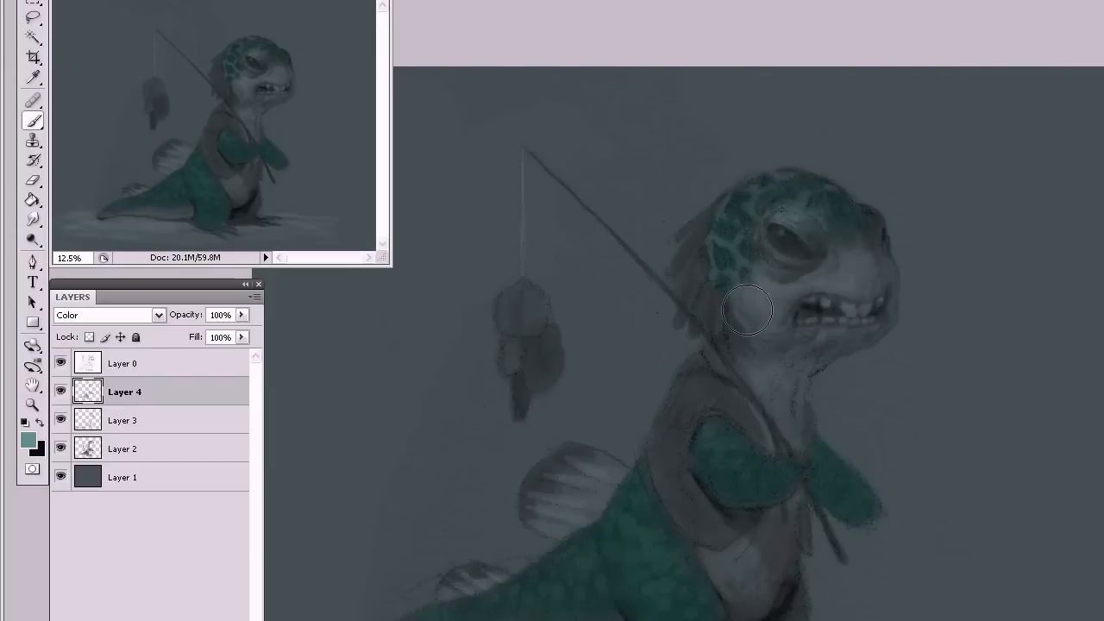
mouse_move(737, 326)
mouse_down()
mouse_move(752, 367)
mouse_move(733, 363)
mouse_up()
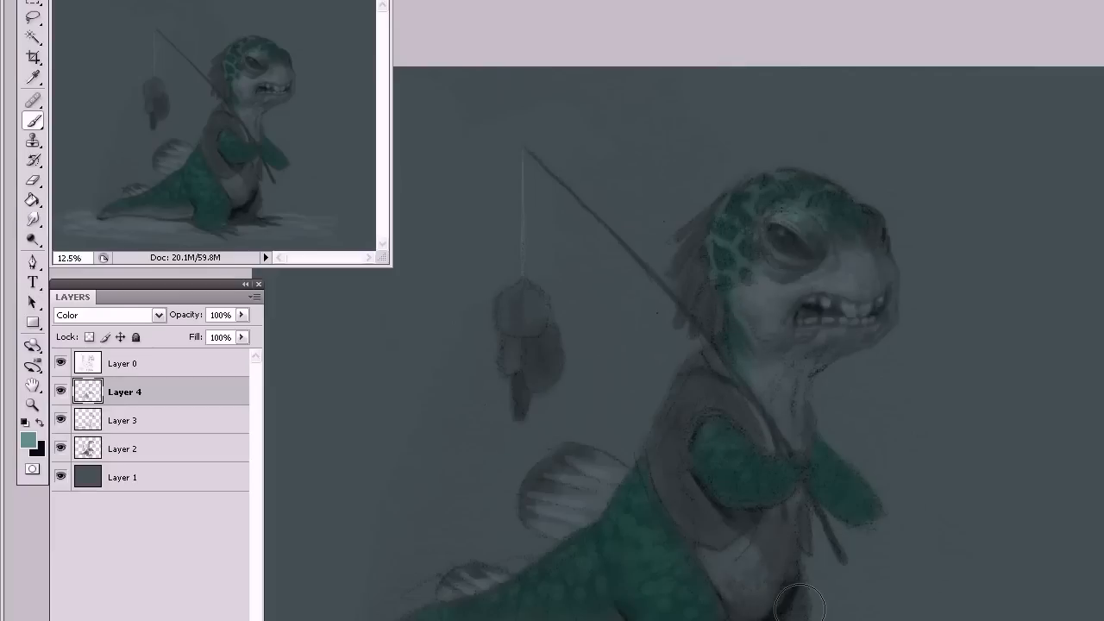
mouse_move(552, 496)
mouse_down()
mouse_move(526, 517)
mouse_move(548, 521)
mouse_up()
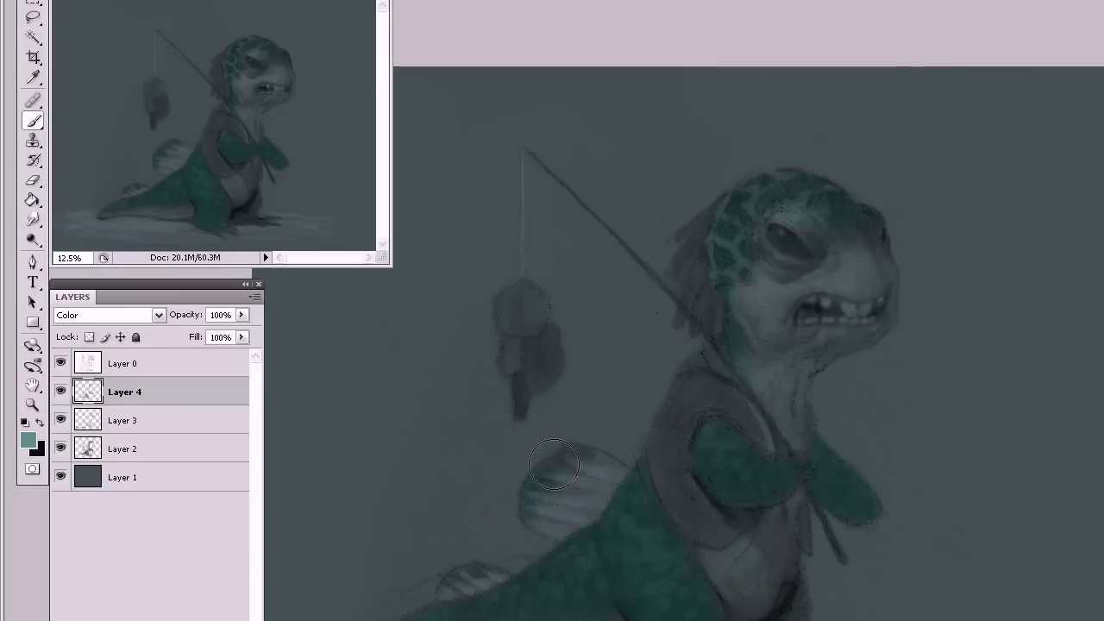
mouse_move(591, 459)
mouse_down()
mouse_move(462, 596)
mouse_move(452, 579)
mouse_move(492, 569)
mouse_move(535, 567)
mouse_up()
Recolour Layer 4 with Hue/Saturation at Hue -39, Saturation -23, turning the teal tint muted green.
key(ctrl+u)
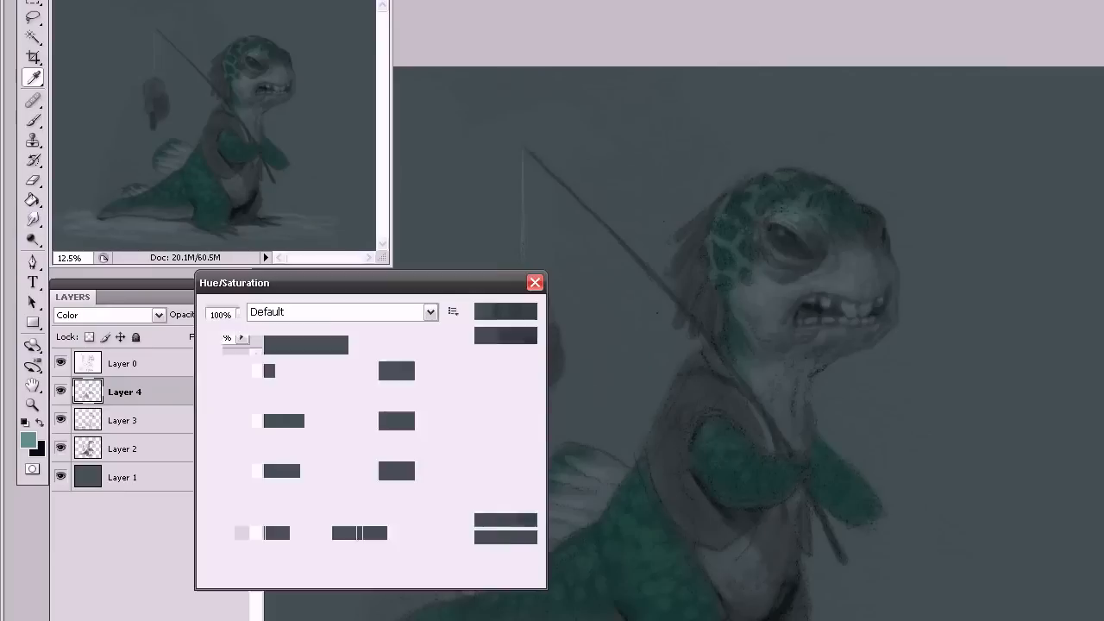
drag(445, 282, 372, 297)
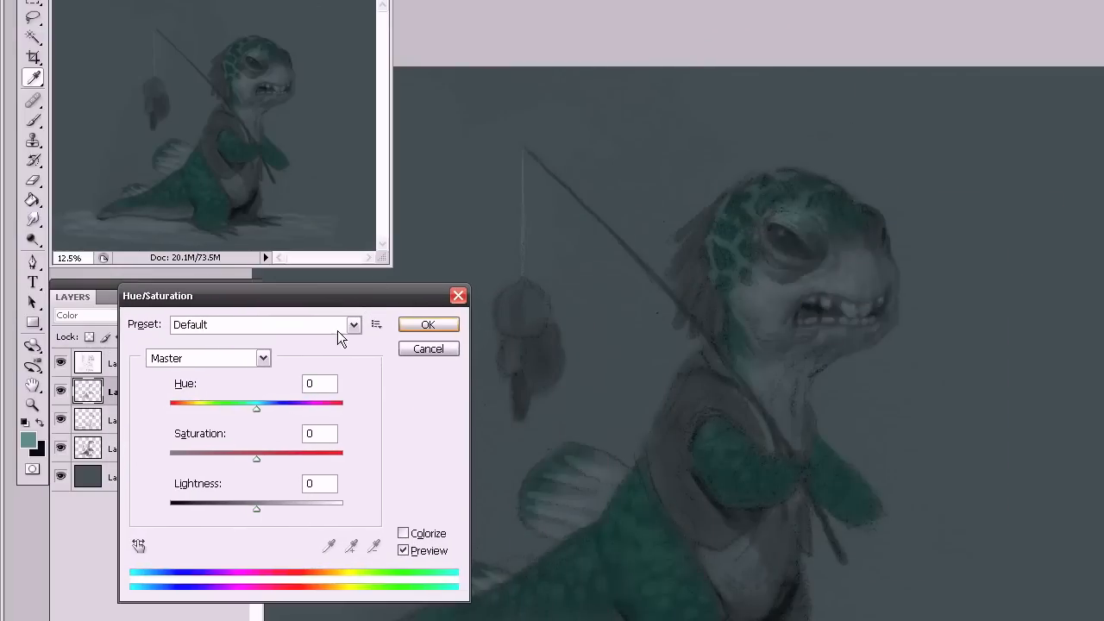
mouse_move(252, 460)
mouse_down()
mouse_move(229, 460)
mouse_move(254, 459)
mouse_up()
drag(256, 407, 187, 420)
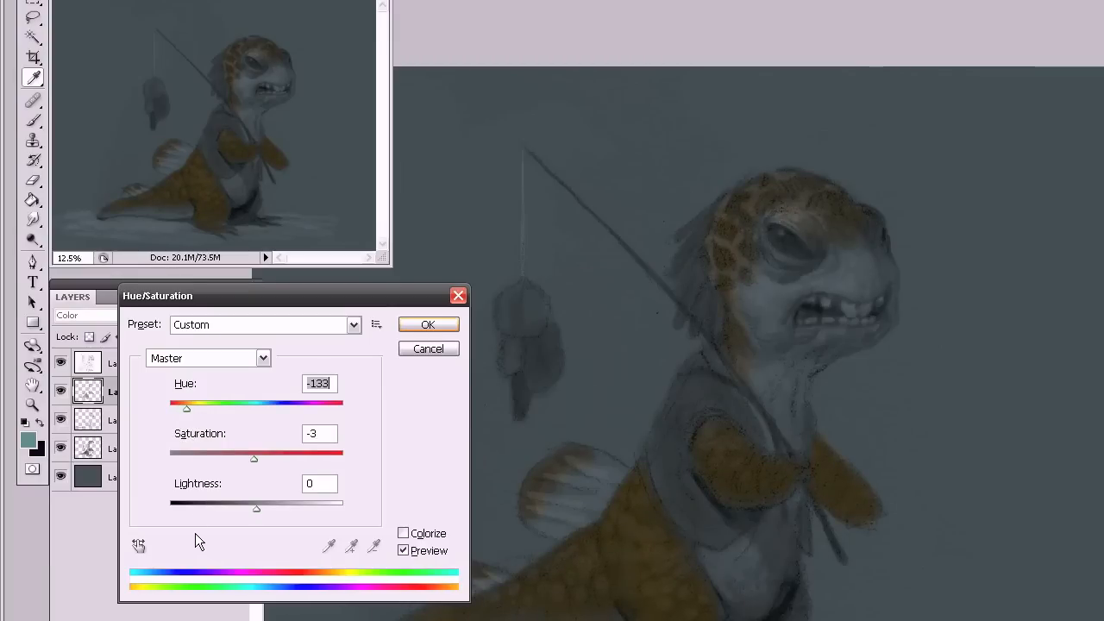
drag(338, 405, 234, 410)
drag(252, 457, 232, 468)
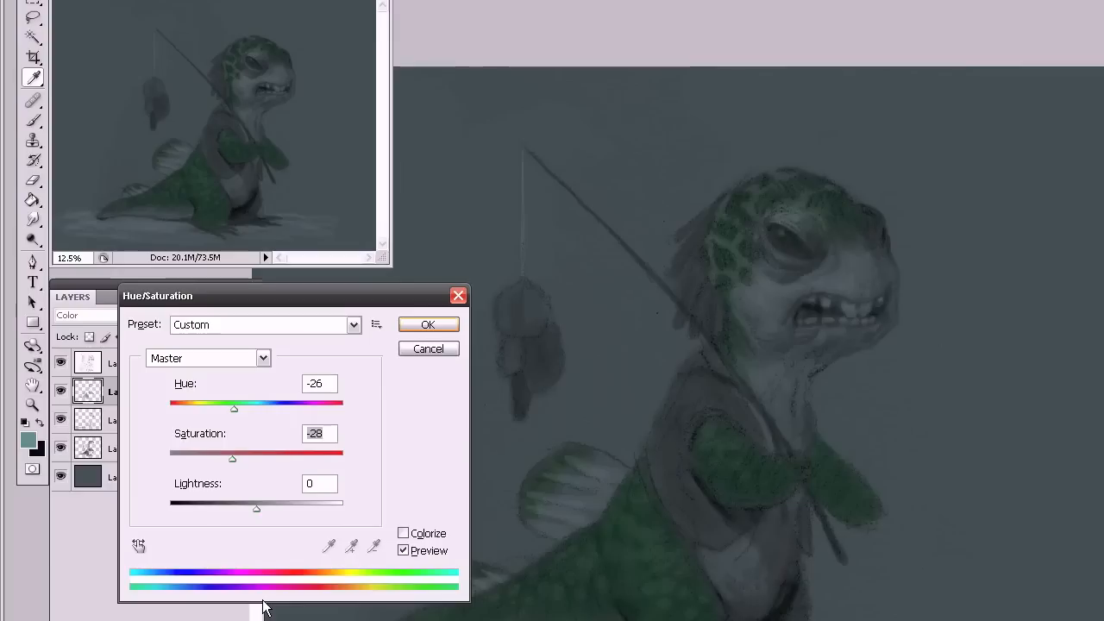
mouse_move(232, 409)
mouse_down()
mouse_move(217, 410)
mouse_move(226, 412)
mouse_up()
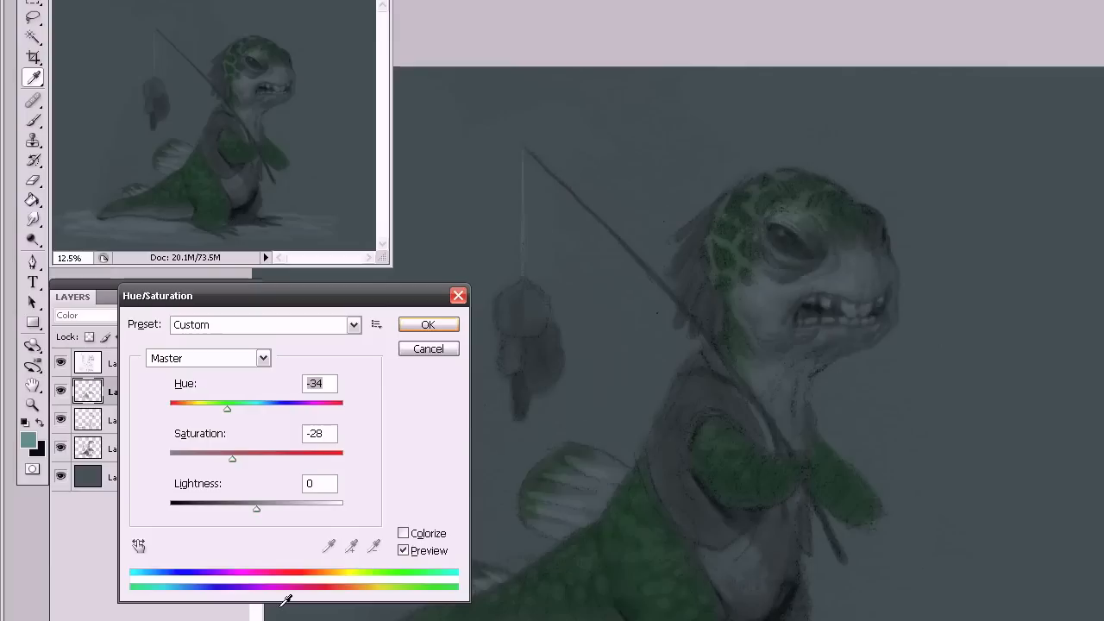
drag(232, 406, 159, 429)
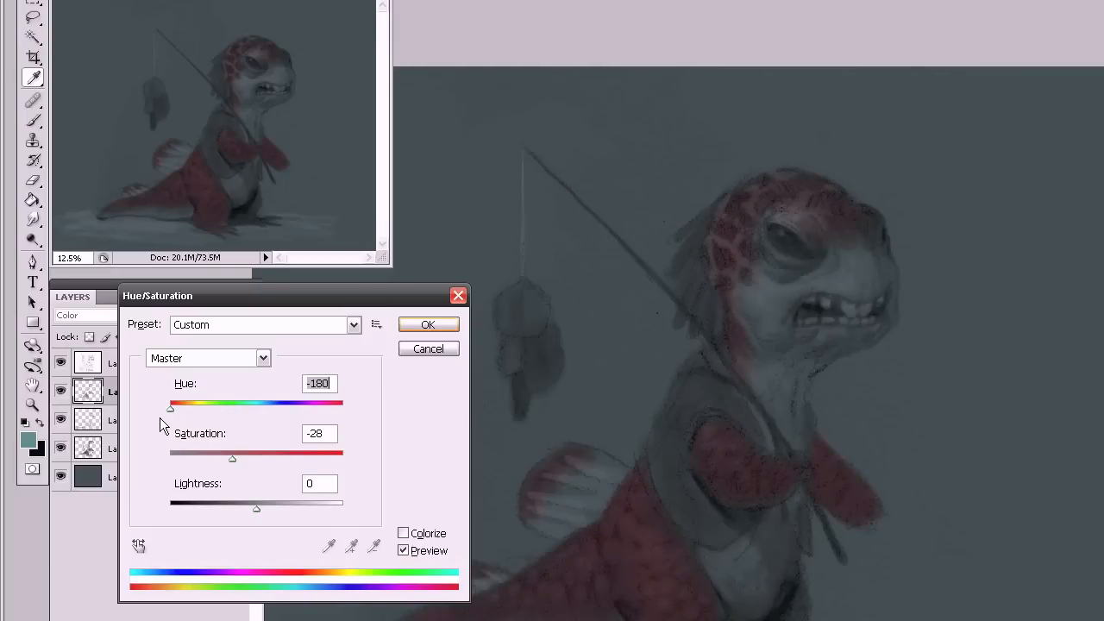
drag(164, 417, 222, 413)
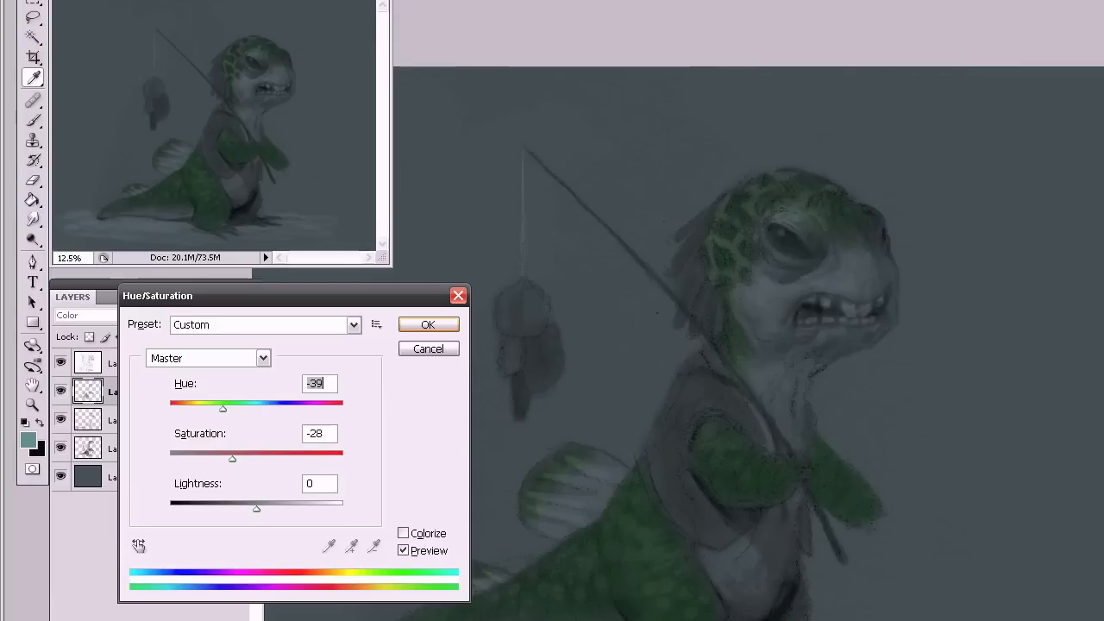
drag(233, 459, 236, 459)
Apply the green Hue/Saturation change and set the foreground colour to reddish-brown.
click(428, 325)
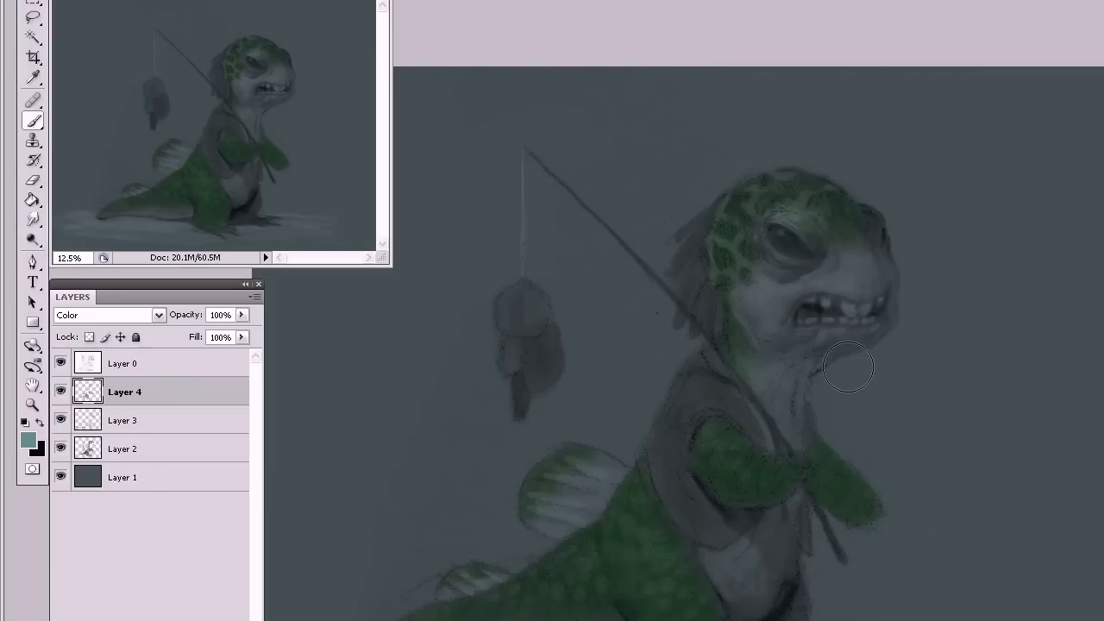
click(28, 441)
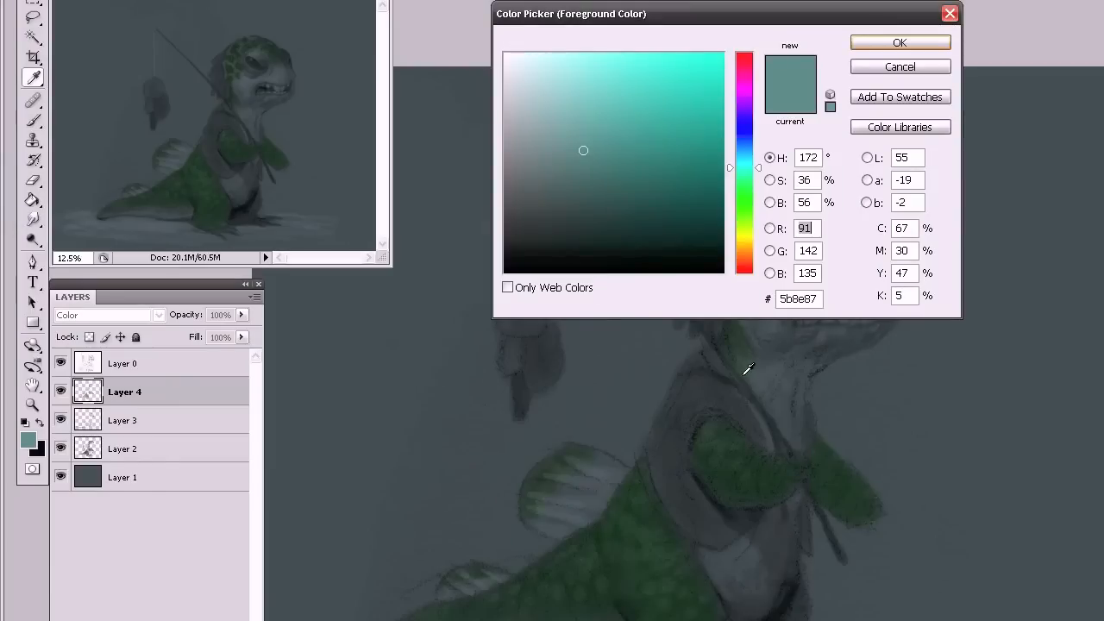
drag(745, 257, 747, 270)
click(882, 44)
Brush orange-red over the tail fin tips, lower fin, shoulder, vest edge and neck frill.
key(b)
mouse_move(531, 488)
mouse_down()
mouse_move(519, 489)
mouse_move(552, 493)
mouse_move(541, 491)
mouse_move(574, 459)
mouse_move(602, 452)
mouse_move(533, 522)
mouse_move(518, 517)
mouse_move(547, 530)
mouse_up()
mouse_move(464, 609)
mouse_down()
mouse_move(473, 569)
mouse_move(448, 578)
mouse_move(483, 569)
mouse_move(512, 584)
mouse_move(470, 582)
mouse_move(466, 608)
mouse_up()
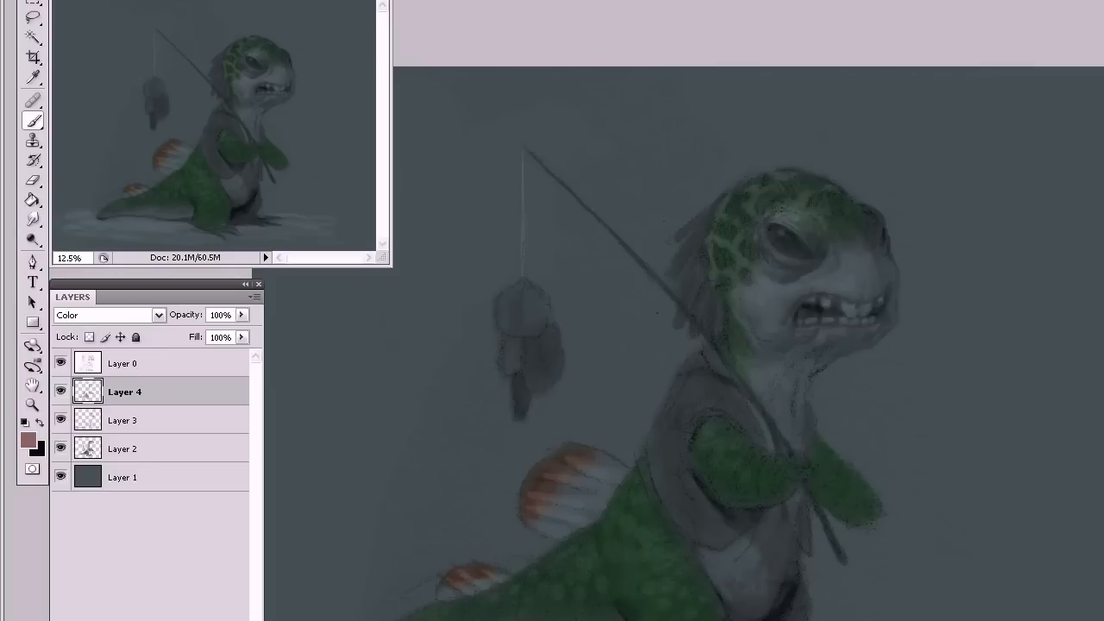
mouse_move(747, 370)
mouse_down()
mouse_move(726, 398)
mouse_move(709, 394)
mouse_move(710, 405)
mouse_up()
mouse_move(721, 399)
mouse_down()
mouse_move(760, 389)
mouse_move(755, 427)
mouse_up()
mouse_move(595, 535)
mouse_down()
mouse_move(559, 541)
mouse_move(576, 536)
mouse_move(552, 586)
mouse_move(562, 604)
mouse_up()
mouse_move(681, 493)
mouse_down()
mouse_move(638, 470)
mouse_move(614, 500)
mouse_up()
mouse_move(754, 419)
mouse_down()
mouse_move(750, 364)
mouse_move(771, 326)
mouse_move(740, 344)
mouse_move(728, 335)
mouse_move(754, 365)
mouse_move(726, 168)
mouse_move(700, 241)
mouse_move(706, 221)
mouse_move(682, 235)
mouse_move(717, 205)
mouse_move(685, 247)
mouse_move(694, 235)
mouse_move(677, 277)
mouse_move(702, 243)
mouse_move(681, 314)
mouse_move(701, 302)
mouse_move(704, 268)
mouse_move(679, 325)
mouse_move(705, 290)
mouse_move(702, 322)
mouse_move(716, 303)
mouse_move(720, 318)
mouse_move(697, 284)
mouse_up()
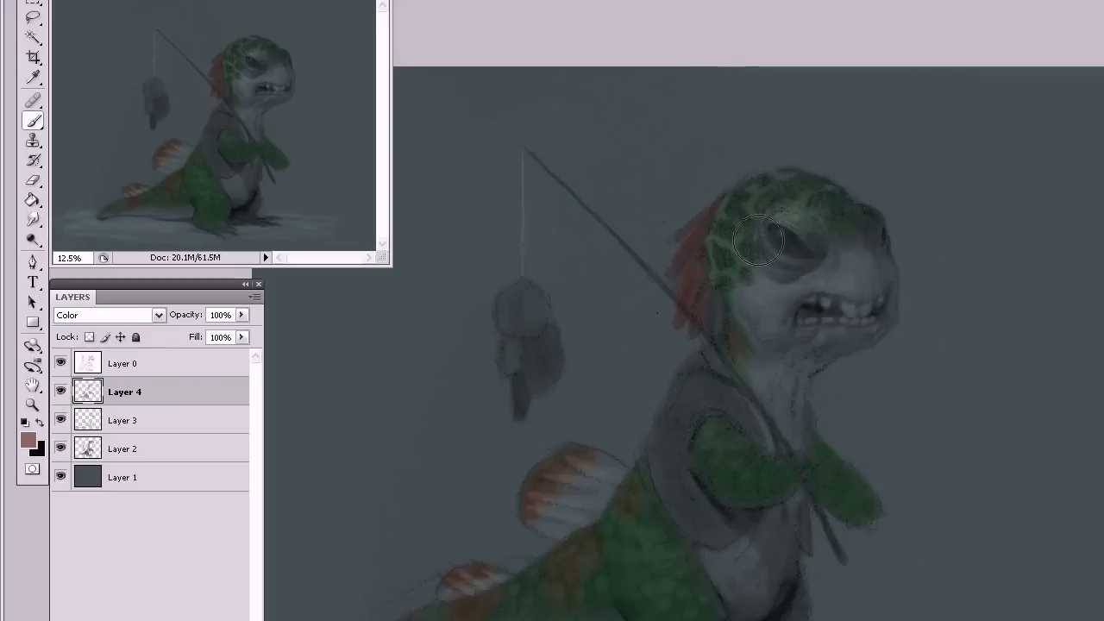
Erase the green below the chin, then paint a softer reddish-brown down the back of the head and neck.
key(e)
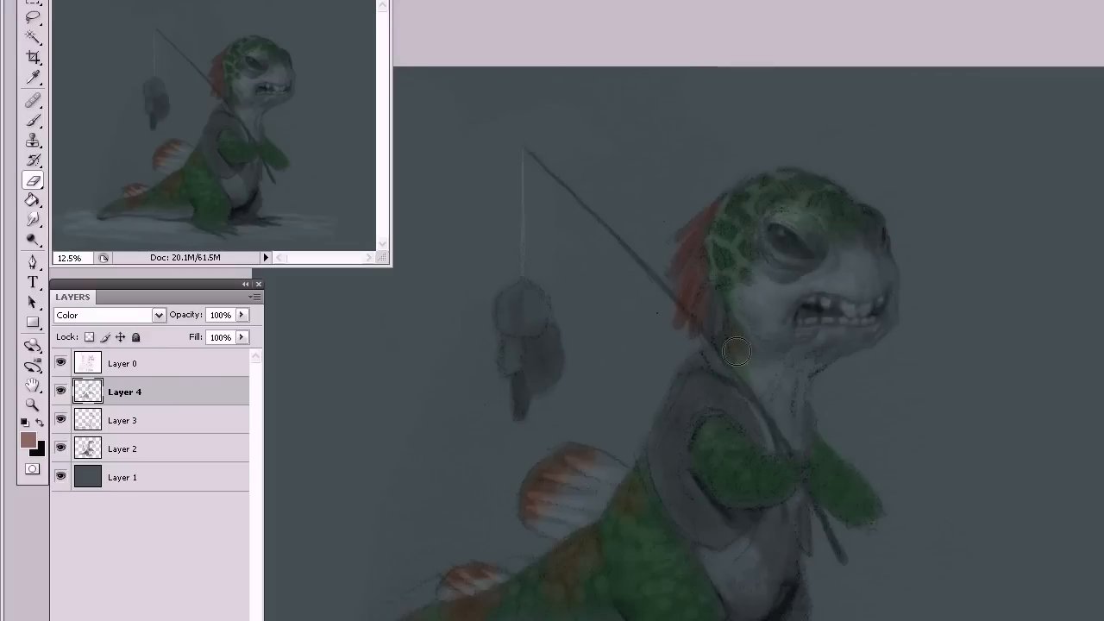
drag(733, 322, 743, 369)
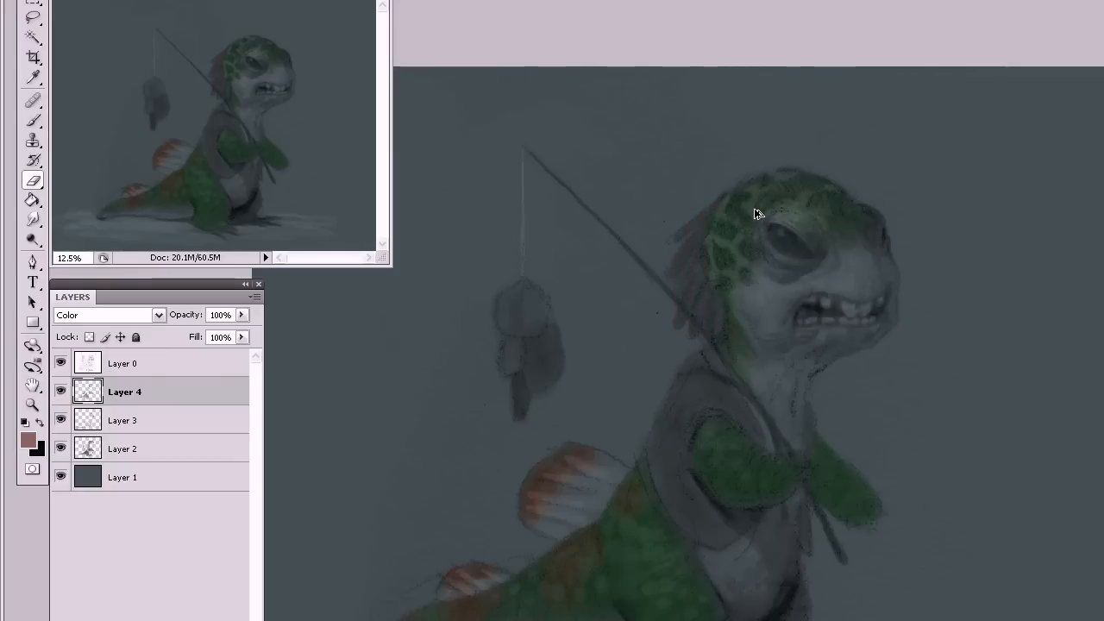
click(28, 441)
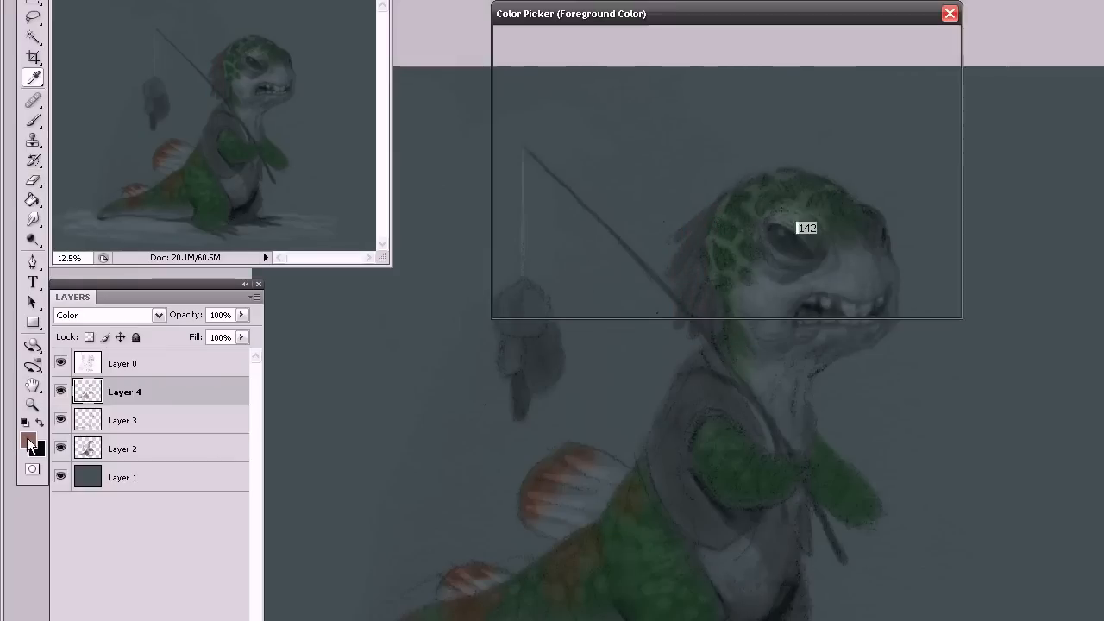
drag(582, 151, 554, 166)
click(898, 41)
key(e)
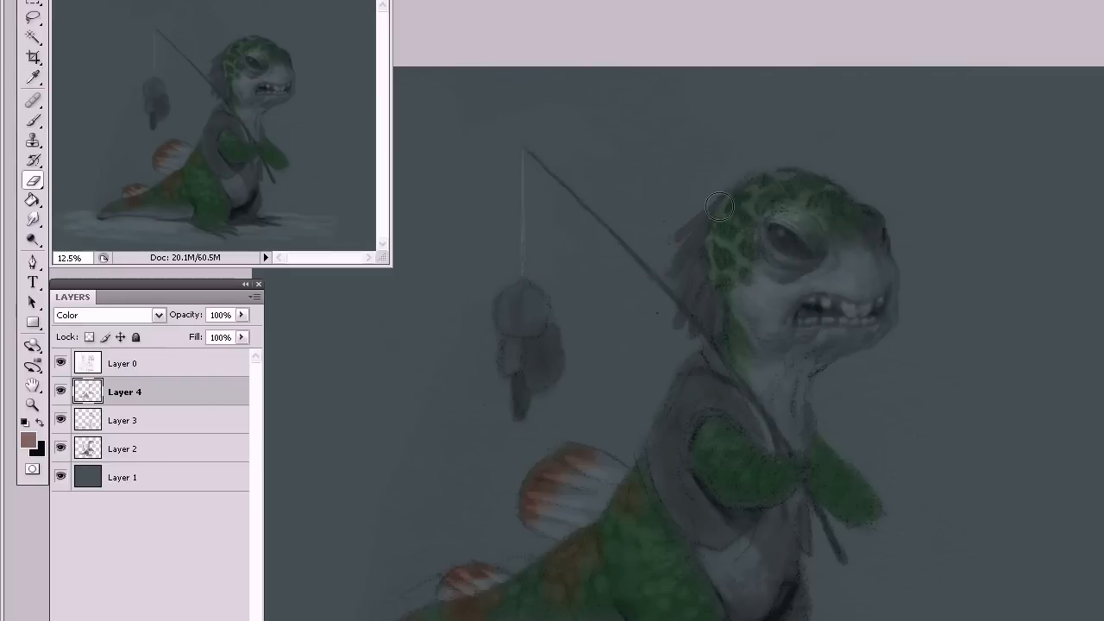
key(b)
mouse_move(704, 217)
mouse_down()
mouse_move(694, 258)
mouse_move(720, 285)
mouse_move(690, 319)
mouse_move(686, 343)
mouse_up()
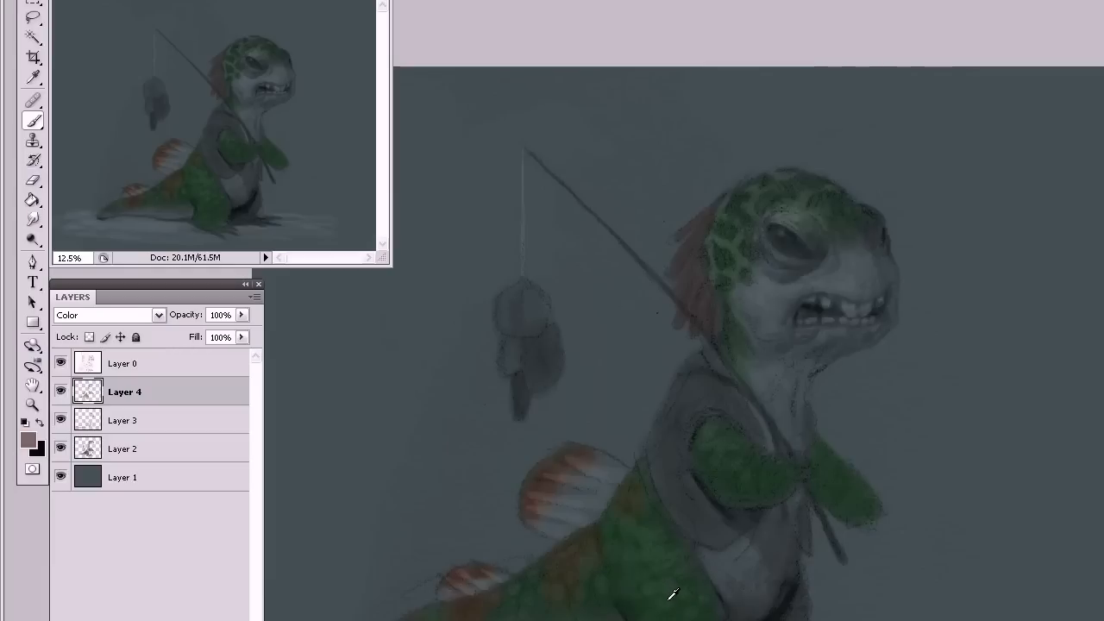
Sample the body's muted green in Normal mode, restore Layer 4 to Color mode, and tone down the forearm spill.
click(160, 315)
click(160, 330)
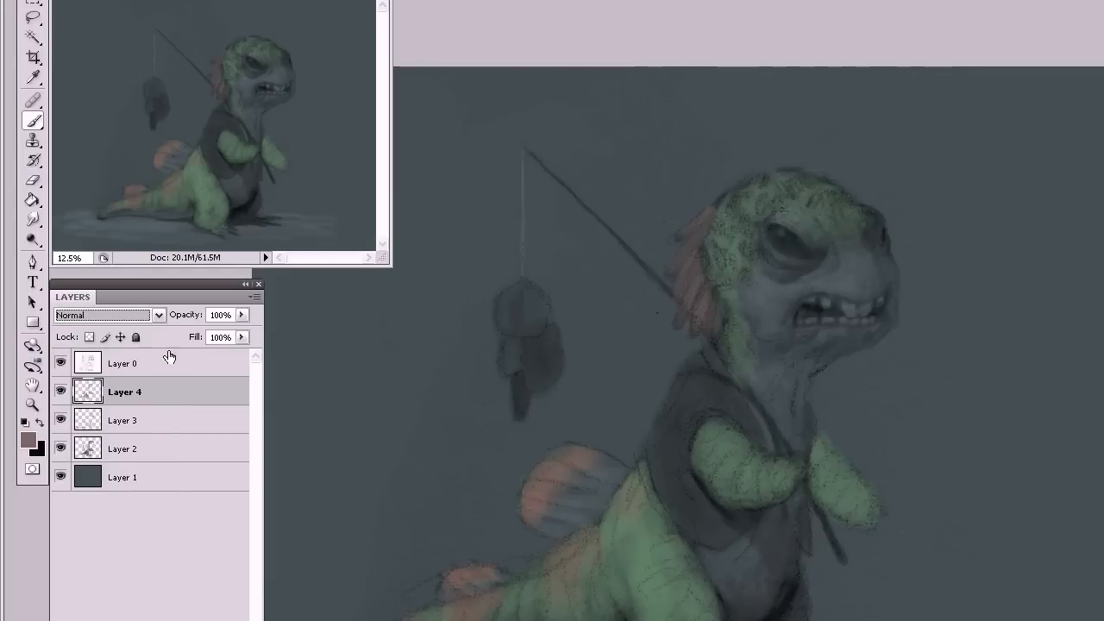
alt+click(675, 588)
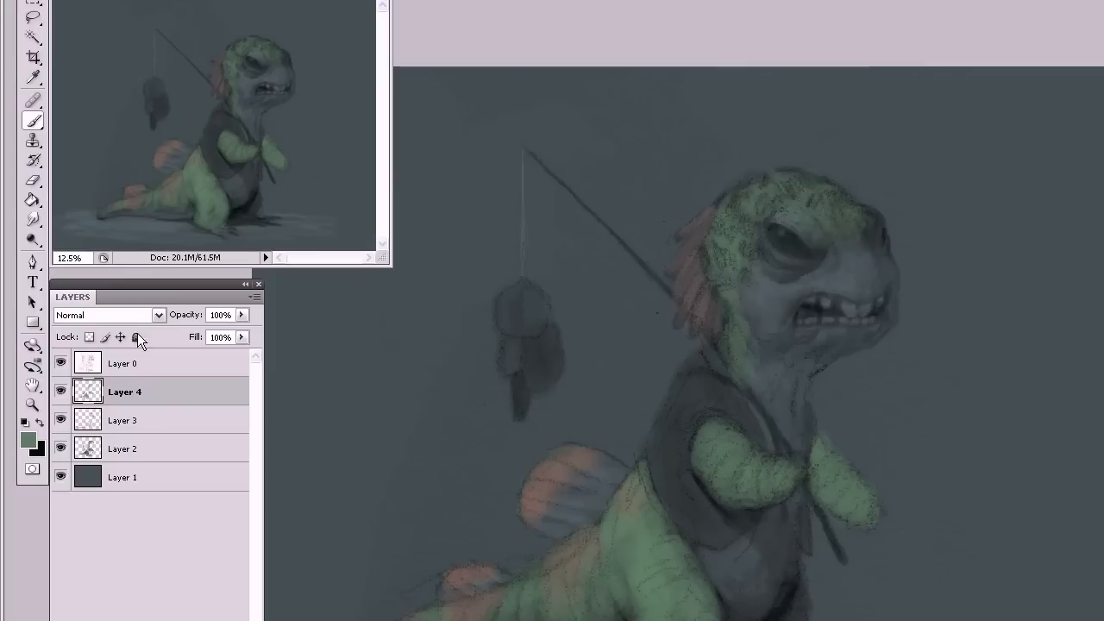
click(155, 315)
click(95, 620)
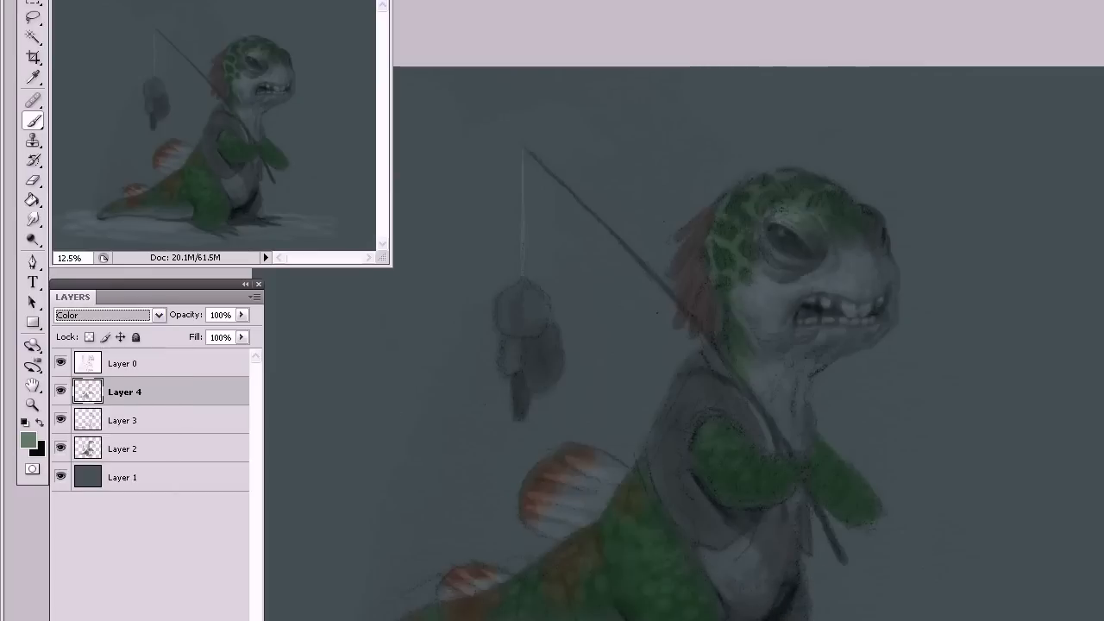
click(789, 591)
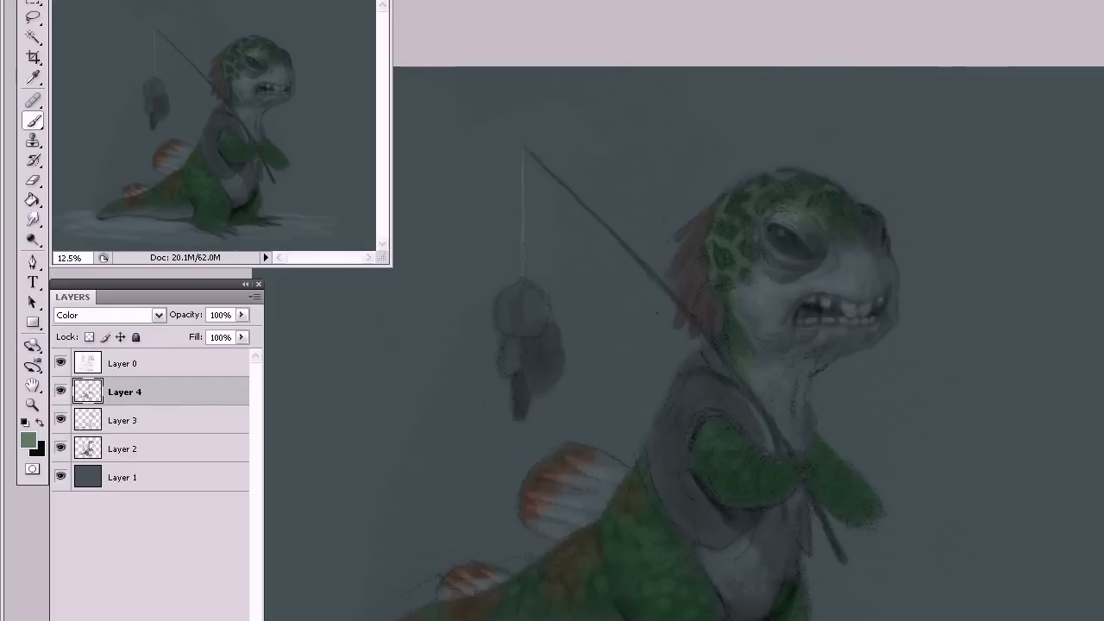
drag(759, 500, 747, 544)
Set the foreground colour to a muted greyish khaki tan, #827c66.
click(29, 441)
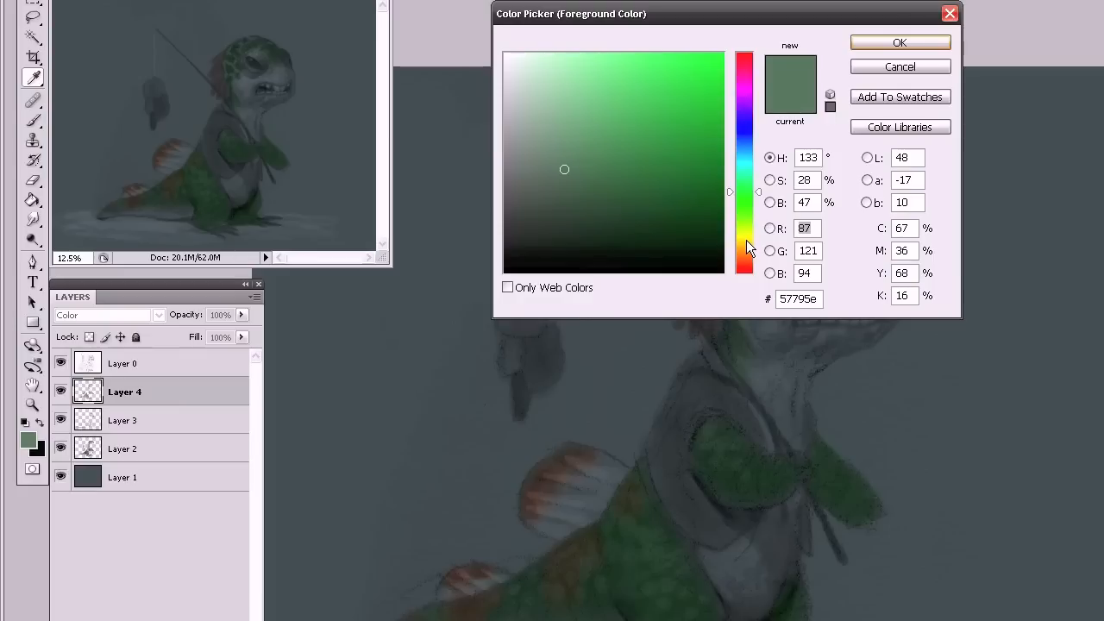
drag(746, 242, 746, 244)
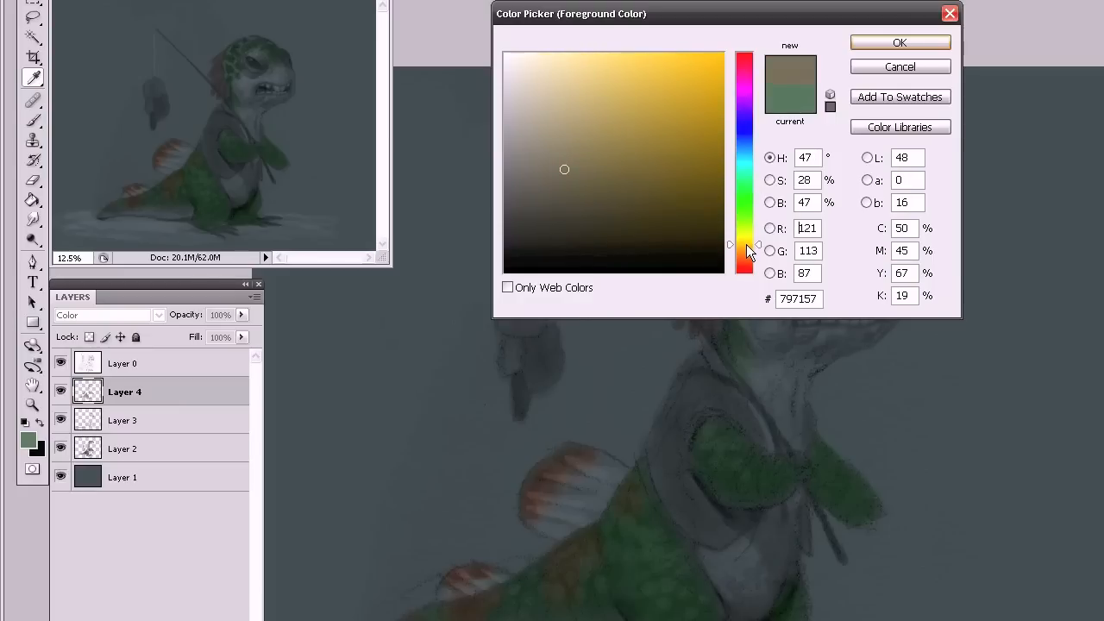
drag(564, 169, 550, 160)
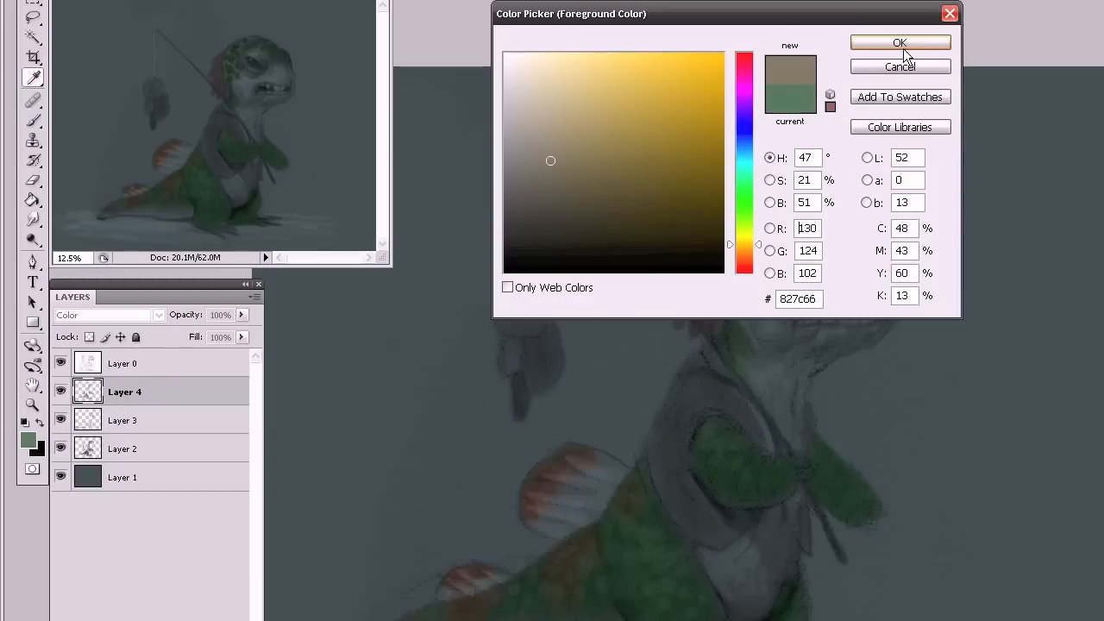
click(900, 43)
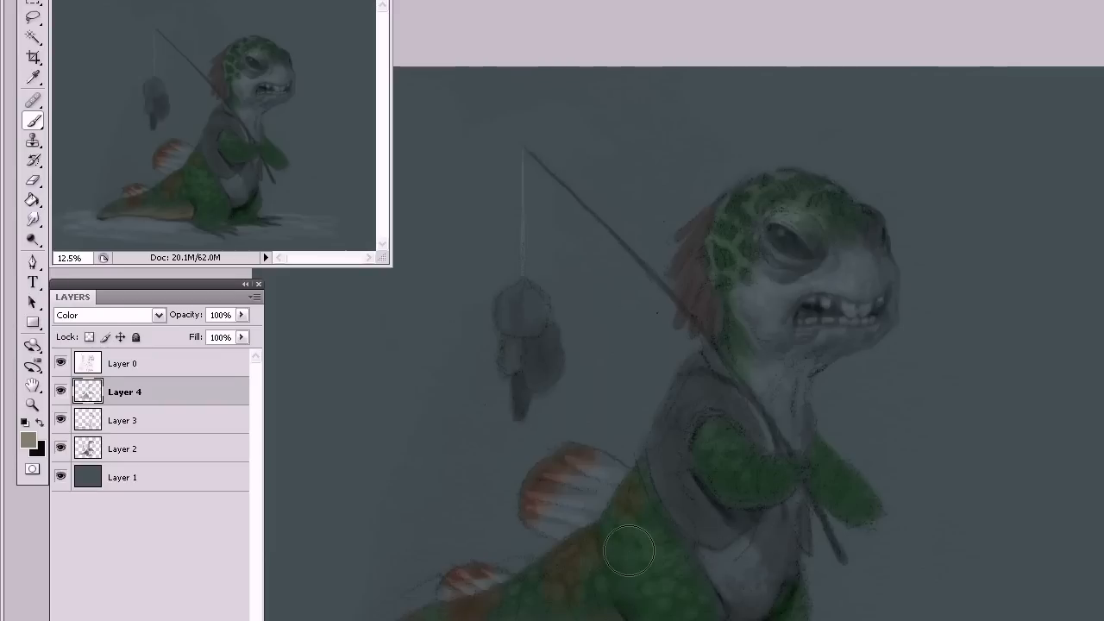
Brush tan over the lower belly, throat under the chin, and the snout.
mouse_move(629, 552)
mouse_down()
mouse_move(719, 523)
mouse_move(711, 559)
mouse_move(704, 553)
mouse_move(718, 570)
mouse_move(751, 549)
mouse_move(738, 599)
mouse_move(776, 560)
mouse_move(742, 614)
mouse_move(767, 592)
mouse_move(783, 528)
mouse_move(757, 546)
mouse_move(792, 492)
mouse_up()
mouse_move(778, 417)
mouse_down()
mouse_move(759, 391)
mouse_move(775, 454)
mouse_move(768, 361)
mouse_move(769, 390)
mouse_move(761, 378)
mouse_move(785, 425)
mouse_move(786, 380)
mouse_move(793, 444)
mouse_move(800, 369)
mouse_move(782, 389)
mouse_move(815, 360)
mouse_move(749, 367)
mouse_move(806, 330)
mouse_move(754, 327)
mouse_move(796, 351)
mouse_move(832, 337)
mouse_move(807, 372)
mouse_move(887, 327)
mouse_move(843, 341)
mouse_move(883, 326)
mouse_move(888, 306)
mouse_move(781, 290)
mouse_move(765, 323)
mouse_move(746, 292)
mouse_move(769, 272)
mouse_move(765, 280)
mouse_move(815, 285)
mouse_move(798, 284)
mouse_move(855, 260)
mouse_move(816, 283)
mouse_move(862, 291)
mouse_move(847, 256)
mouse_move(833, 268)
mouse_move(861, 227)
mouse_move(846, 247)
mouse_move(865, 271)
mouse_move(866, 253)
mouse_move(891, 271)
mouse_move(878, 283)
mouse_move(888, 263)
mouse_move(912, 303)
mouse_up()
mouse_move(841, 285)
mouse_down()
mouse_move(850, 280)
mouse_move(802, 285)
mouse_move(829, 262)
mouse_move(802, 246)
mouse_move(780, 274)
mouse_move(791, 264)
mouse_move(819, 275)
mouse_up()
mouse_move(914, 229)
mouse_down()
mouse_move(897, 276)
mouse_move(890, 250)
mouse_up()
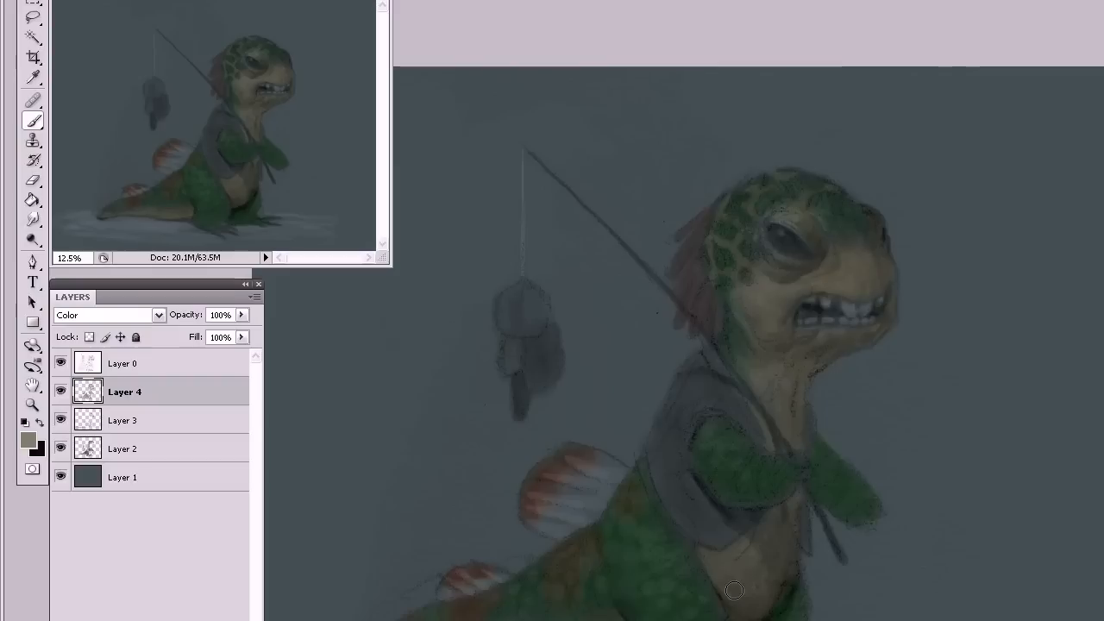
Change the foreground colour to a darker muted brown, #6a5445.
click(30, 440)
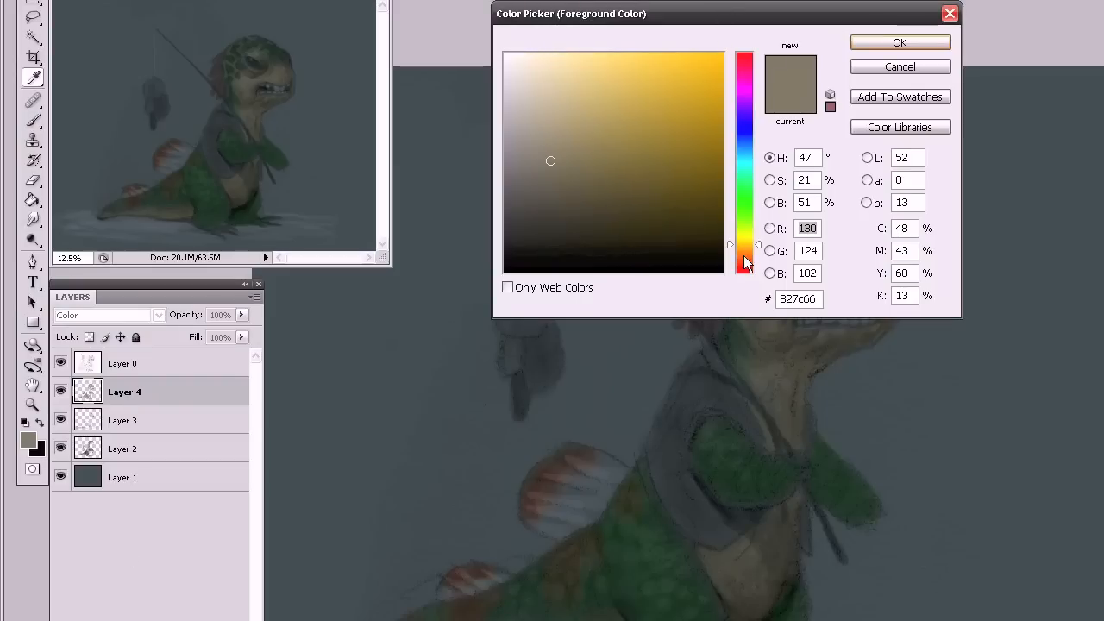
drag(744, 255, 743, 258)
mouse_move(609, 191)
mouse_down()
mouse_move(630, 180)
mouse_move(604, 170)
mouse_move(582, 179)
mouse_move(591, 185)
mouse_up()
click(903, 38)
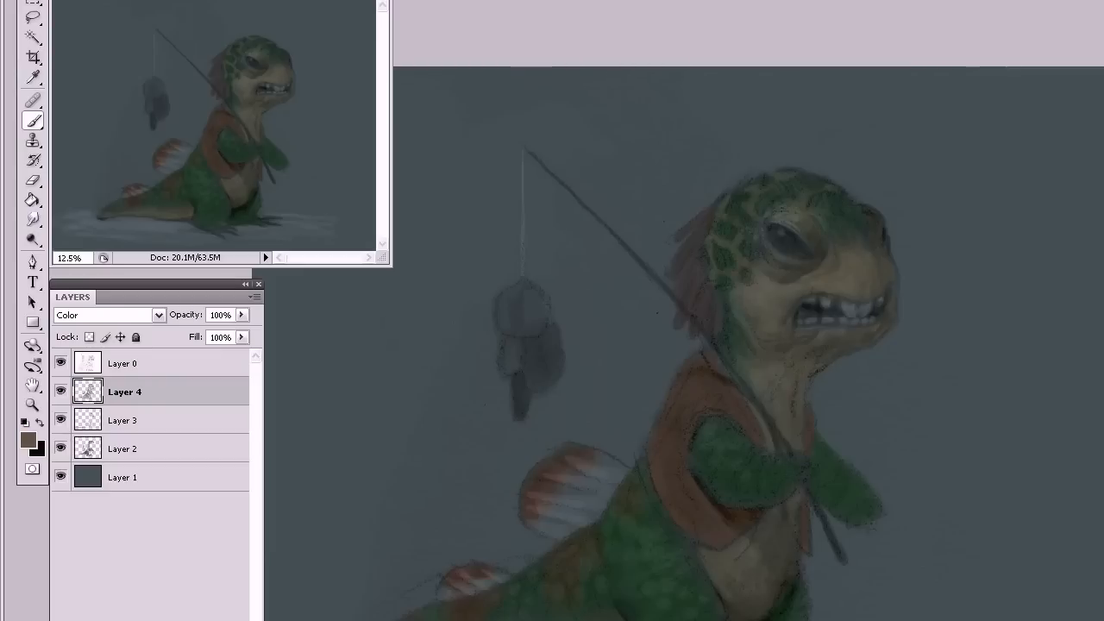
Compare the painting with Layer 4's colour tint hidden and shown, then make Layer 3 active.
click(60, 391)
click(61, 392)
click(153, 423)
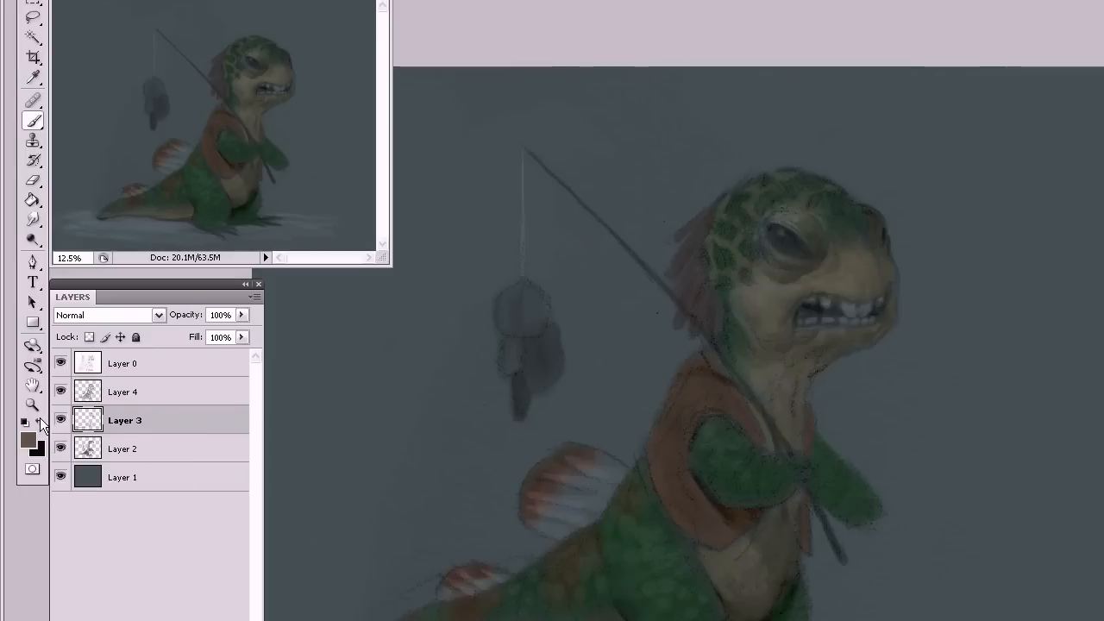
Switch to black and darken the vest's left and lower edges on Layer 3.
click(39, 420)
mouse_move(690, 379)
mouse_down()
mouse_move(680, 443)
mouse_move(678, 417)
mouse_move(655, 449)
mouse_move(676, 504)
mouse_move(686, 497)
mouse_move(710, 518)
mouse_move(691, 485)
mouse_move(695, 495)
mouse_move(672, 492)
mouse_move(678, 514)
mouse_move(716, 538)
mouse_move(713, 524)
mouse_move(754, 517)
mouse_move(714, 543)
mouse_move(729, 535)
mouse_move(759, 411)
mouse_move(758, 436)
mouse_move(714, 385)
mouse_move(724, 392)
mouse_move(701, 360)
mouse_move(708, 349)
mouse_move(727, 393)
mouse_up()
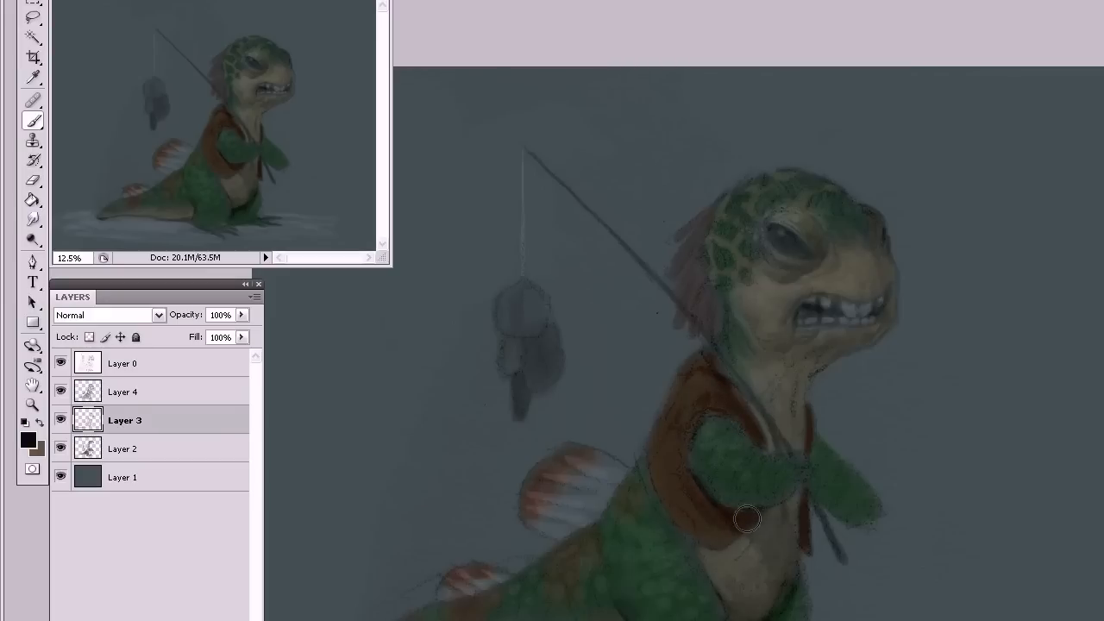
mouse_move(743, 524)
mouse_down()
mouse_move(668, 496)
mouse_move(703, 539)
mouse_move(667, 455)
mouse_up()
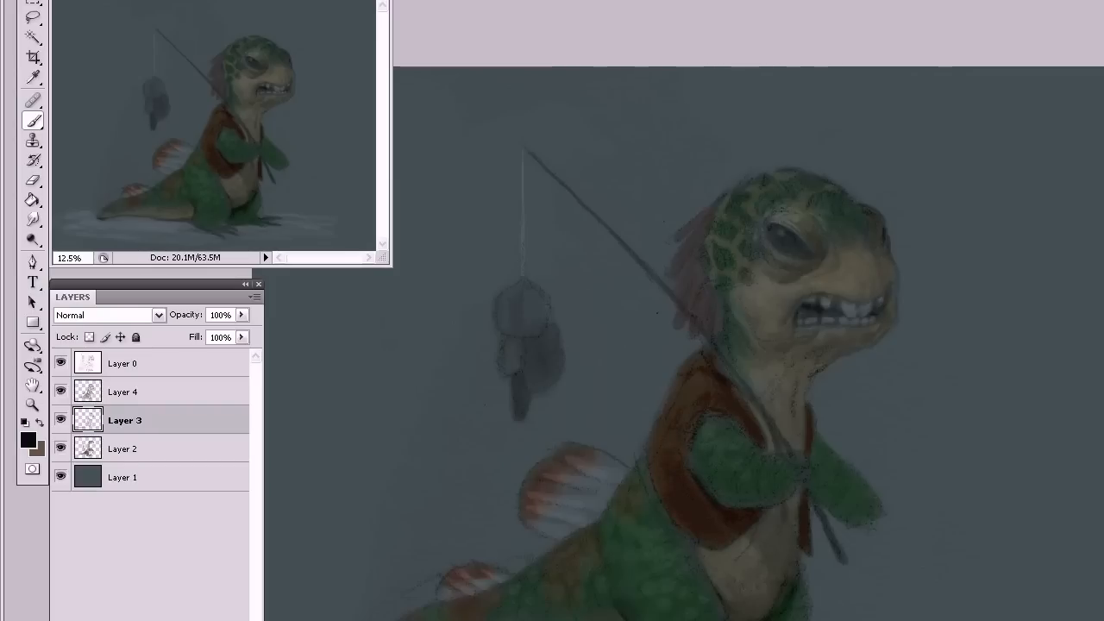
click(168, 396)
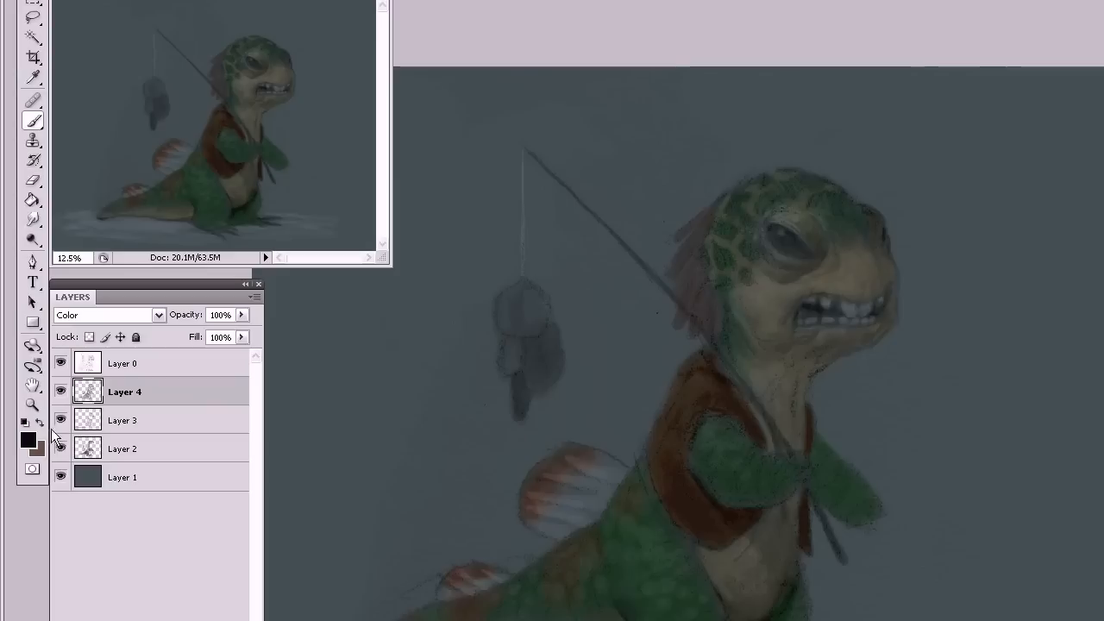
Pick a less saturated, muted foreground colour.
click(38, 442)
drag(591, 186, 552, 187)
click(897, 42)
Tone down the vest, neck and right side of the chest with muted strokes on Layer 4.
mouse_move(686, 402)
mouse_down()
mouse_move(710, 388)
mouse_move(752, 431)
mouse_up()
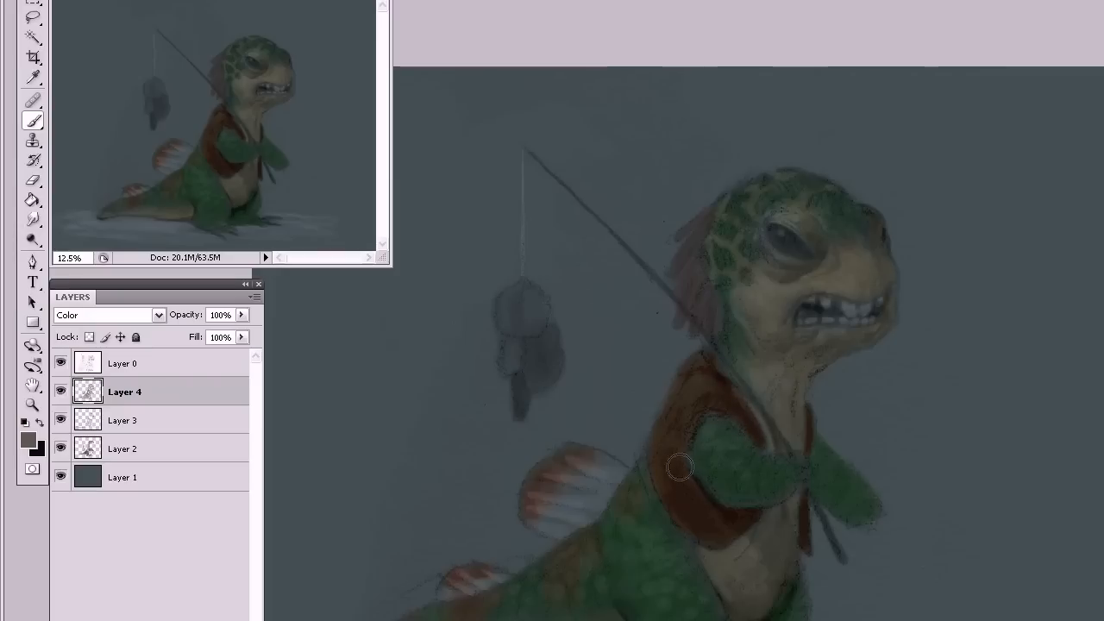
mouse_move(711, 524)
mouse_down()
mouse_move(674, 500)
mouse_move(715, 530)
mouse_move(736, 520)
mouse_move(732, 502)
mouse_move(740, 535)
mouse_move(721, 520)
mouse_move(753, 518)
mouse_move(687, 486)
mouse_up()
mouse_move(742, 384)
mouse_down()
mouse_move(702, 390)
mouse_move(820, 333)
mouse_up()
mouse_move(826, 415)
mouse_down()
mouse_move(804, 452)
mouse_move(804, 533)
mouse_up()
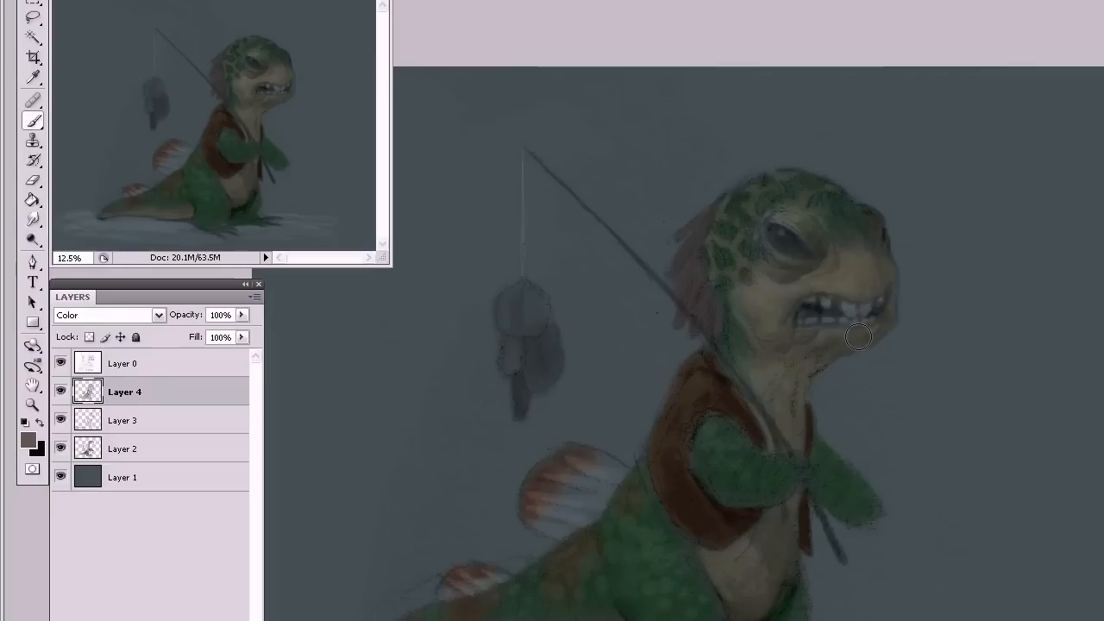
Set the foreground colour to a light warm tan.
click(28, 440)
mouse_move(552, 144)
mouse_down()
mouse_move(552, 122)
mouse_move(549, 138)
mouse_up()
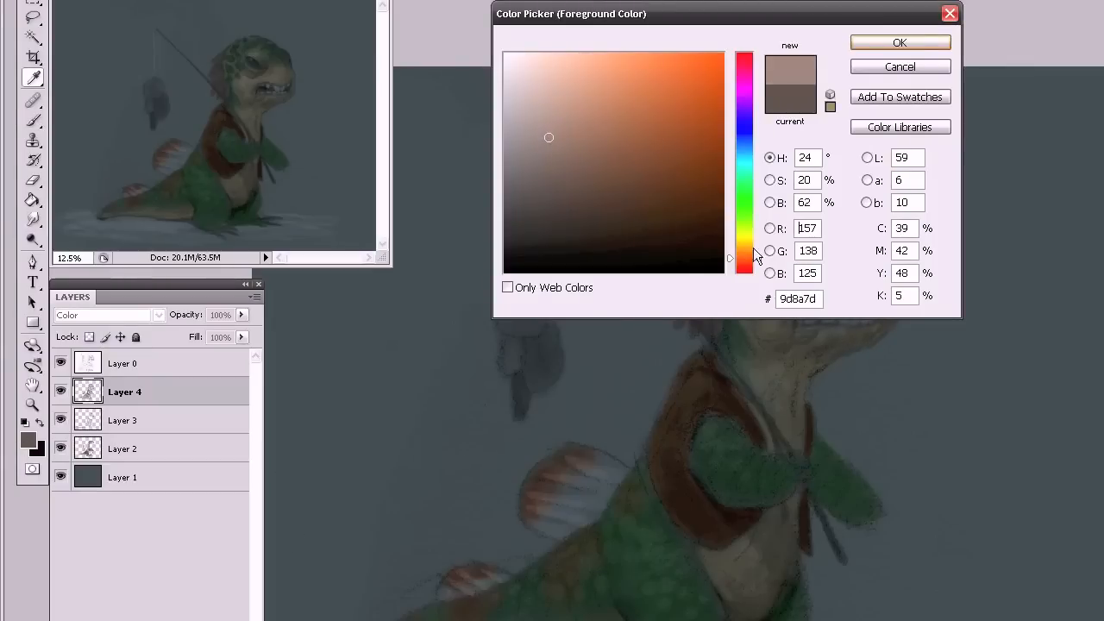
drag(755, 257, 756, 249)
drag(551, 138, 552, 131)
key(b)
click(899, 42)
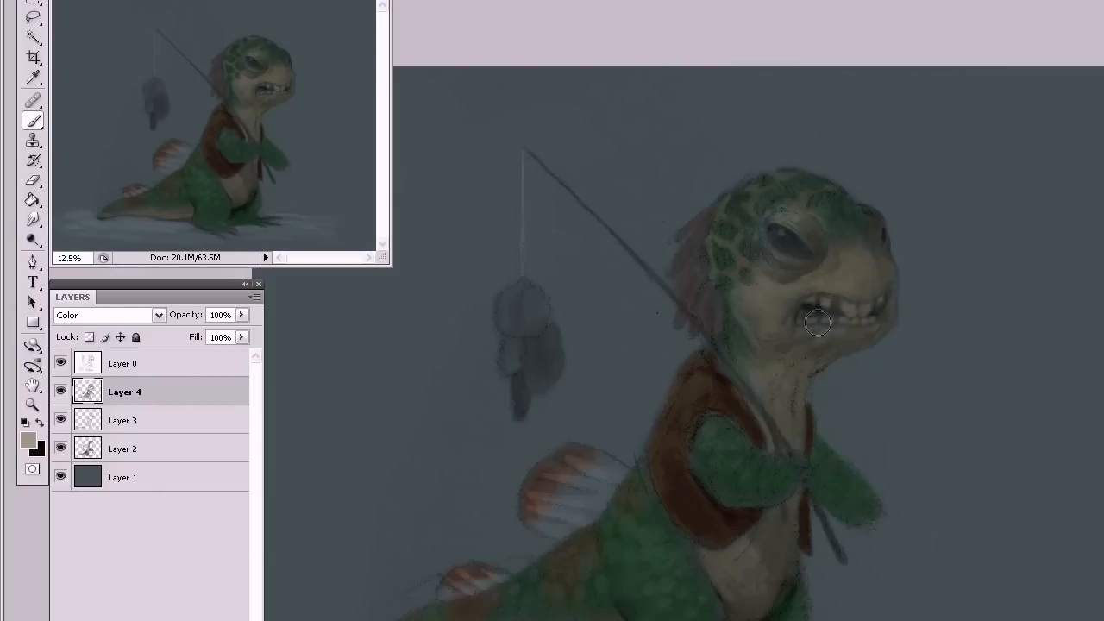
Choose a lighter tan and paint the teeth along the mouth.
click(29, 440)
click(580, 120)
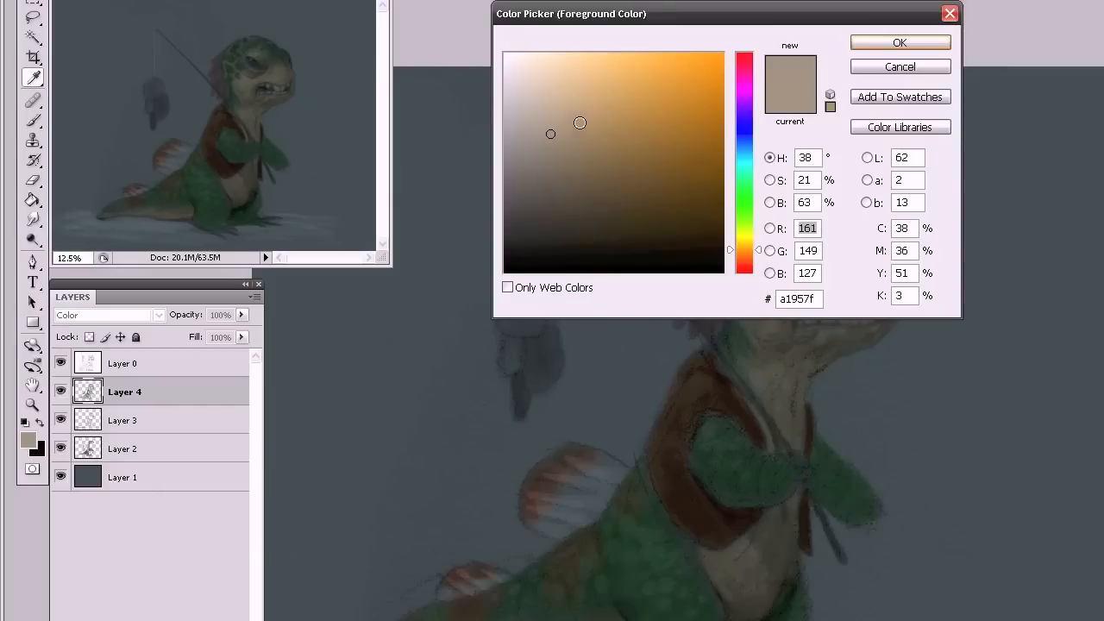
click(916, 39)
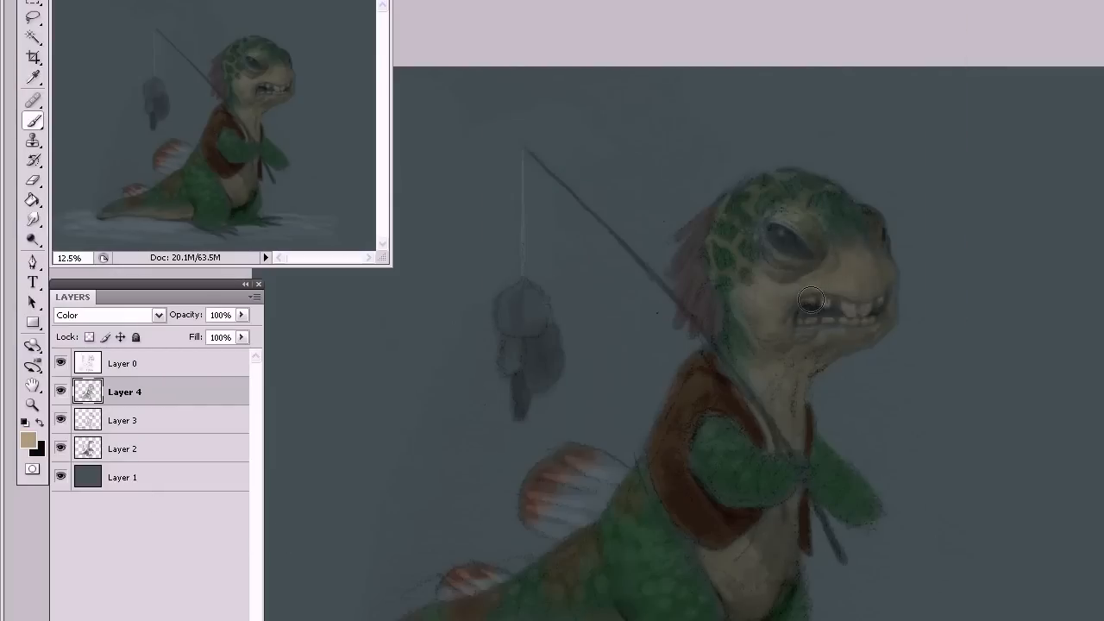
mouse_move(837, 296)
mouse_down()
mouse_move(870, 311)
mouse_move(883, 297)
mouse_move(870, 320)
mouse_move(804, 321)
mouse_up()
Check the colouring by toggling Layer 4, then tint the hanging lure warm orange.
click(60, 392)
click(60, 392)
drag(506, 369, 513, 366)
click(28, 440)
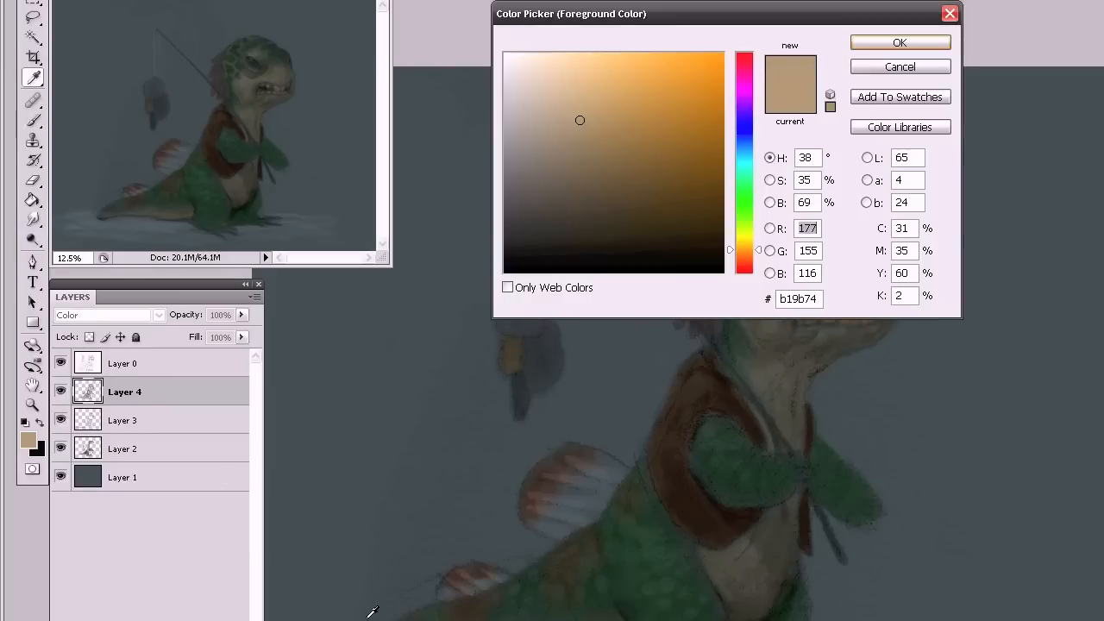
Paint the hanging lure blue (hue 220).
click(743, 138)
click(900, 42)
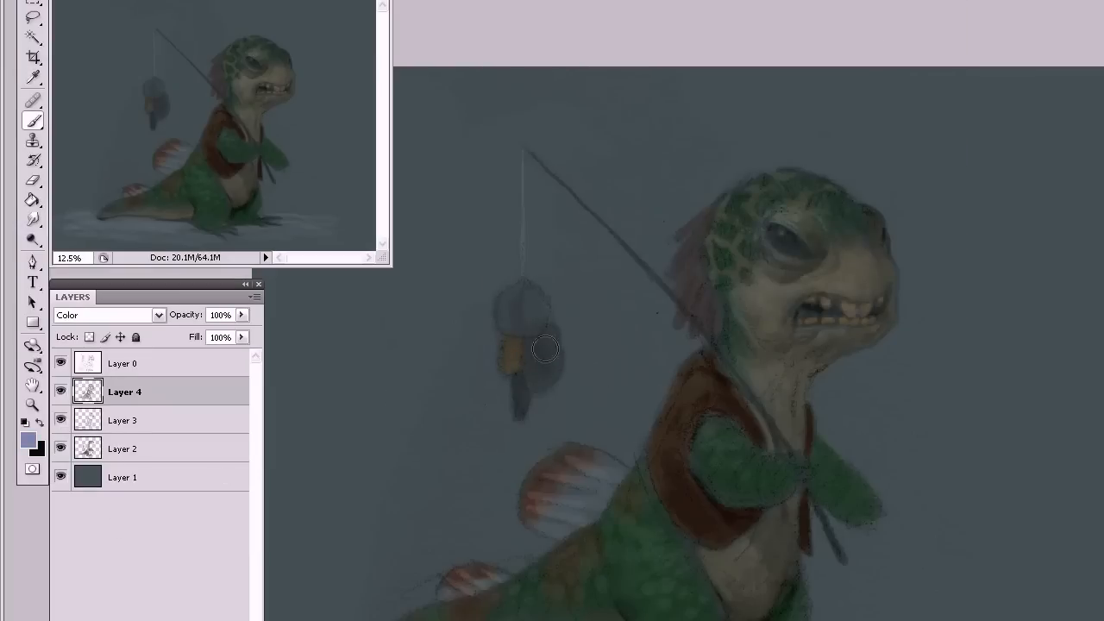
mouse_move(531, 382)
mouse_down()
mouse_move(550, 368)
mouse_move(533, 383)
mouse_move(538, 344)
mouse_up()
Paint the lure's lower body and tail orange-brown (hue 18).
click(28, 441)
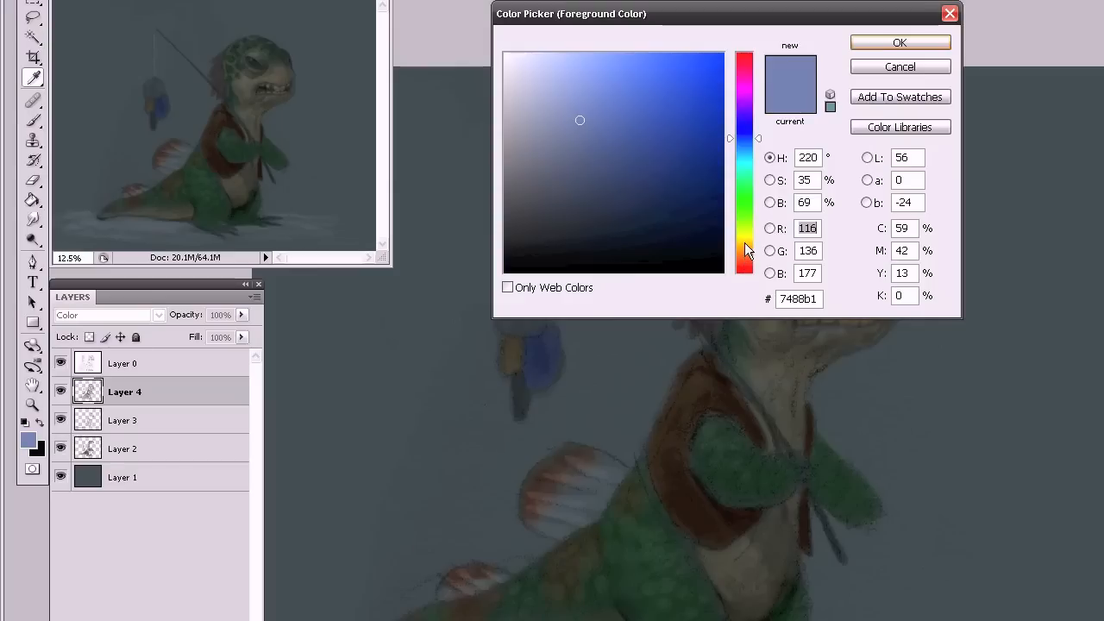
drag(744, 254, 744, 262)
click(890, 44)
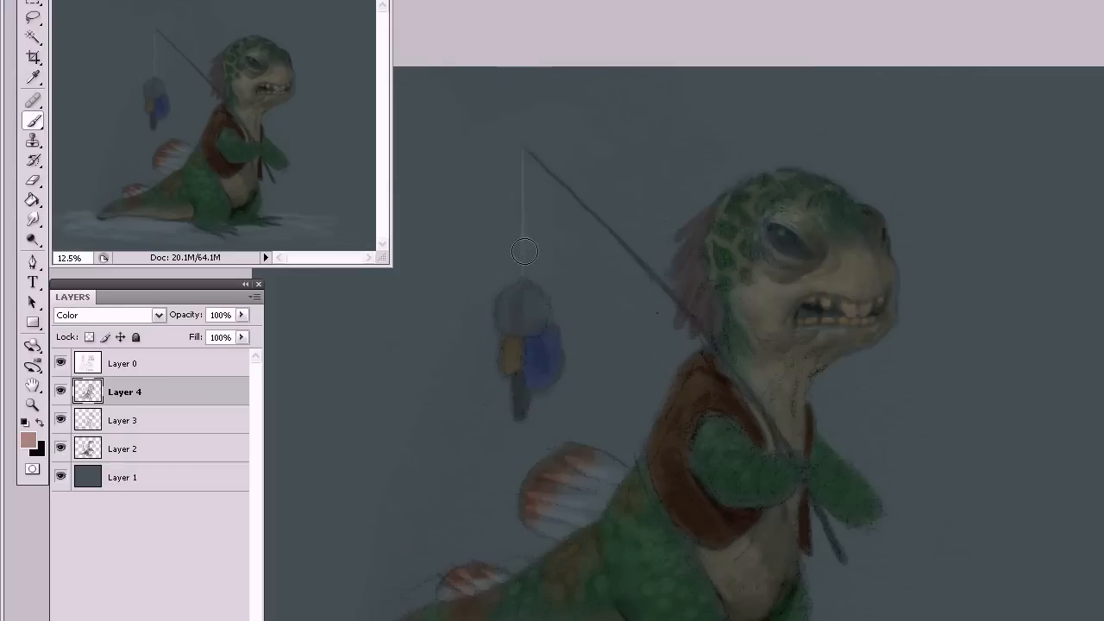
mouse_move(514, 376)
mouse_down()
mouse_move(524, 410)
mouse_move(517, 392)
mouse_up()
Lower the foreground saturation to 7 for a nearly grey tone.
click(28, 440)
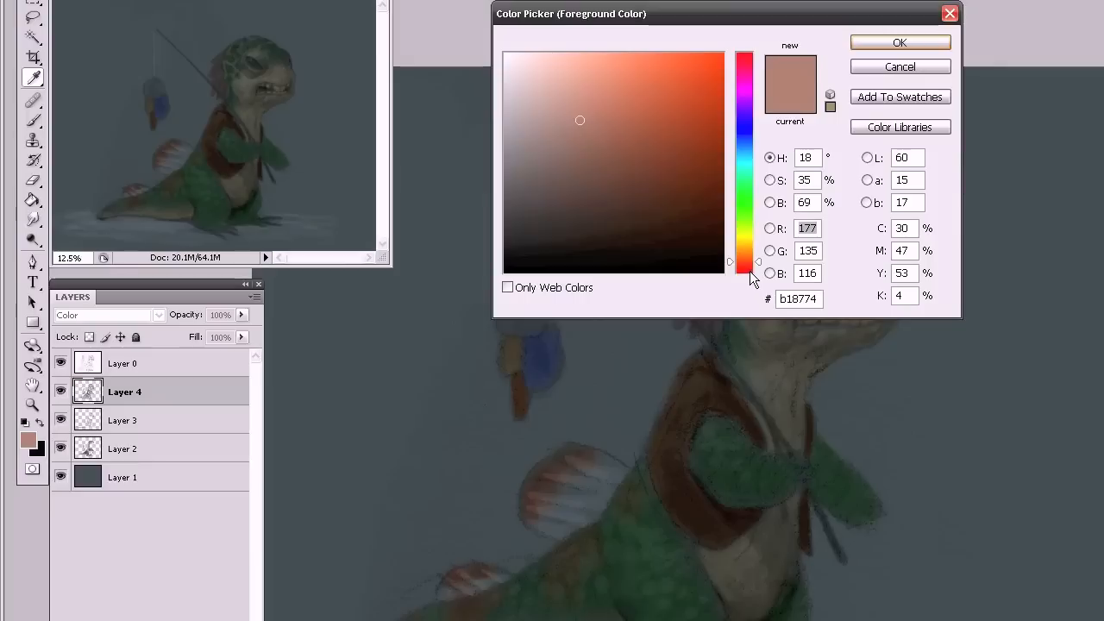
drag(574, 119, 517, 116)
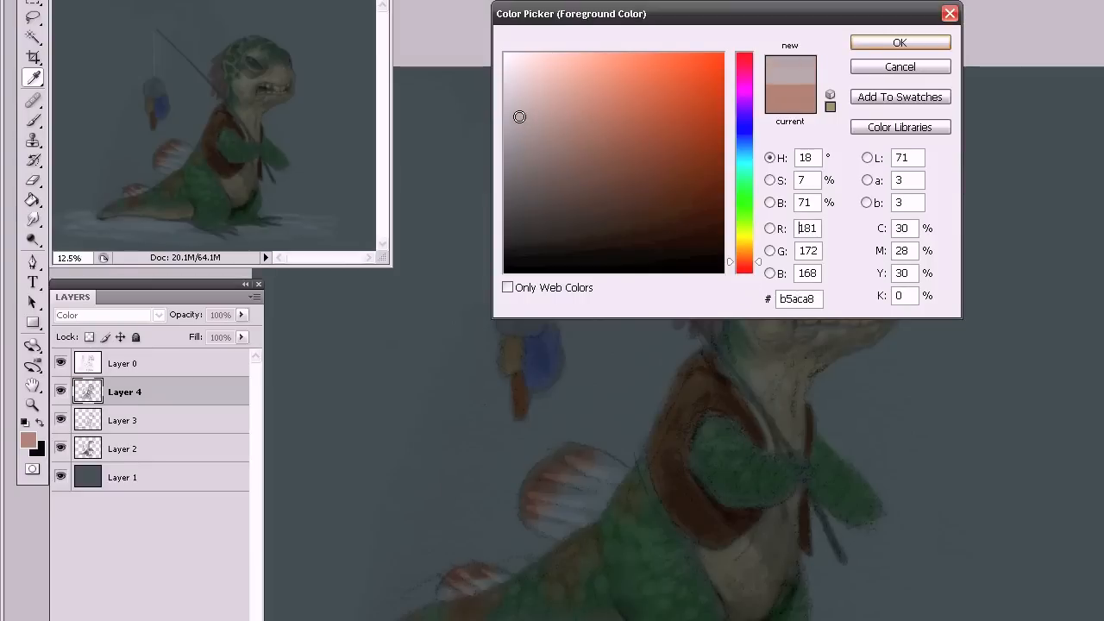
click(899, 42)
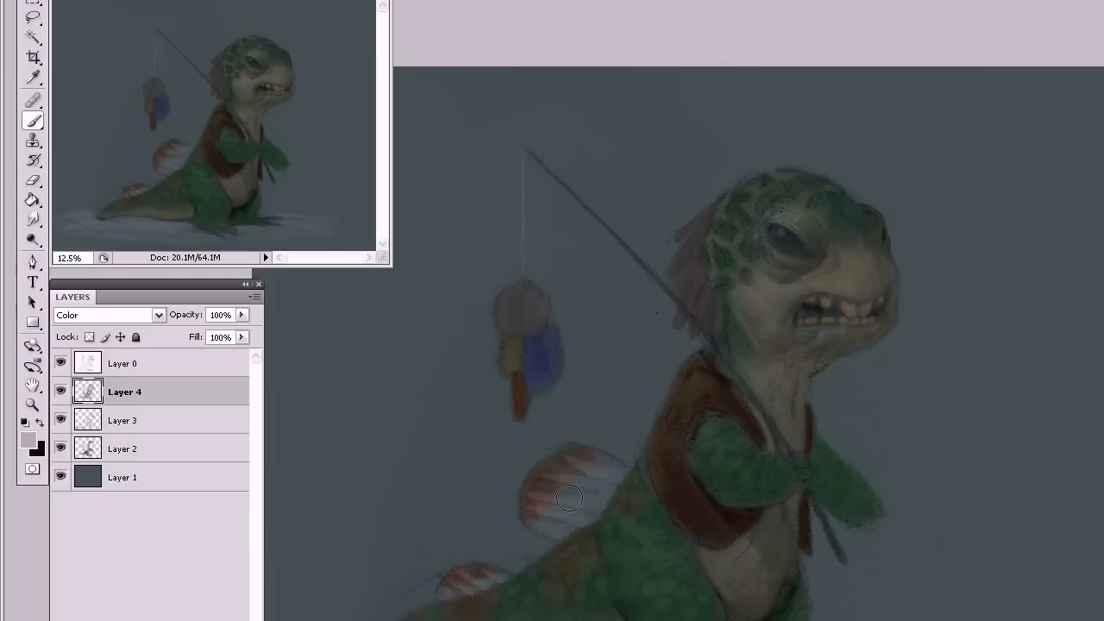
double_click(193, 294)
Add a new empty Layer 5 above Layer 0 at the top of the stack.
click(111, 285)
click(190, 364)
key(ctrl+shift+alt+n)
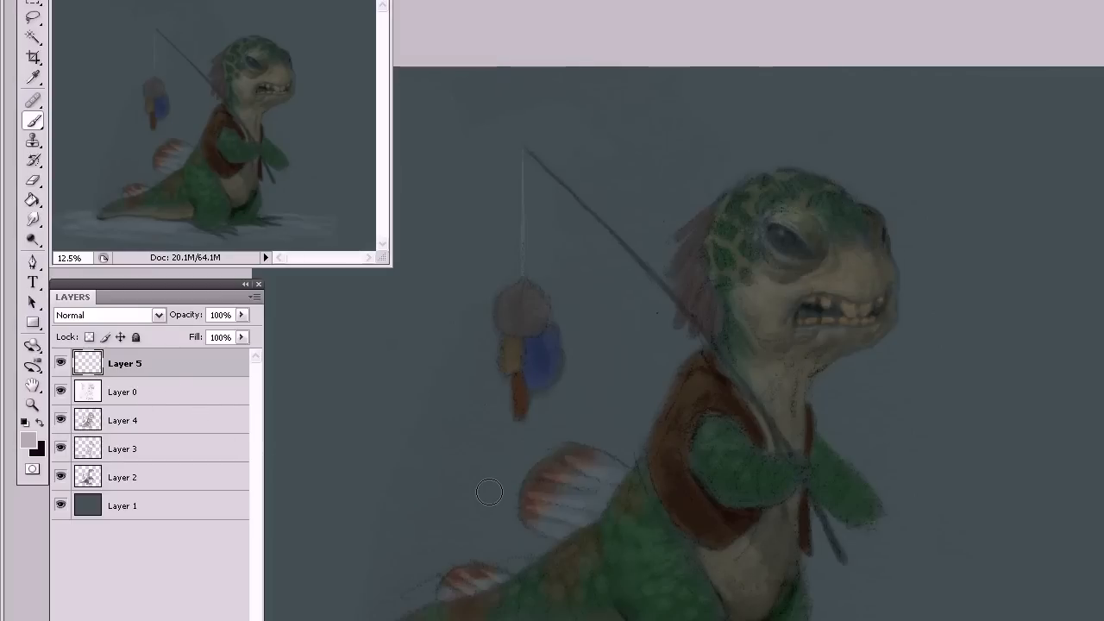
Set the foreground colour to pale warm grey b5b0a9.
click(28, 441)
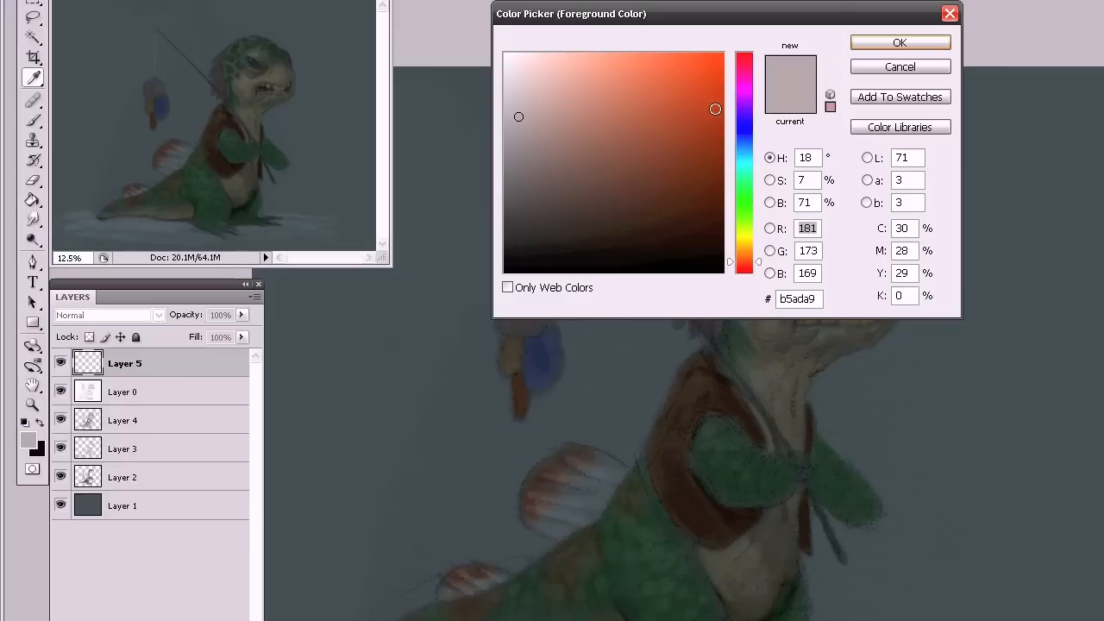
drag(743, 252, 742, 249)
click(897, 45)
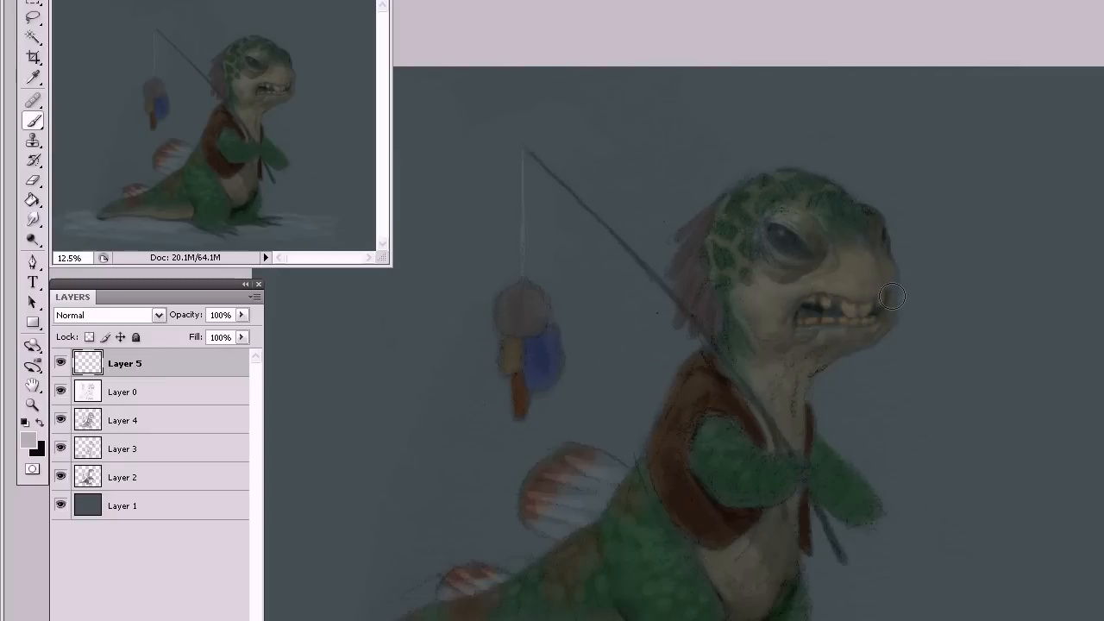
key(ctrl+plus)
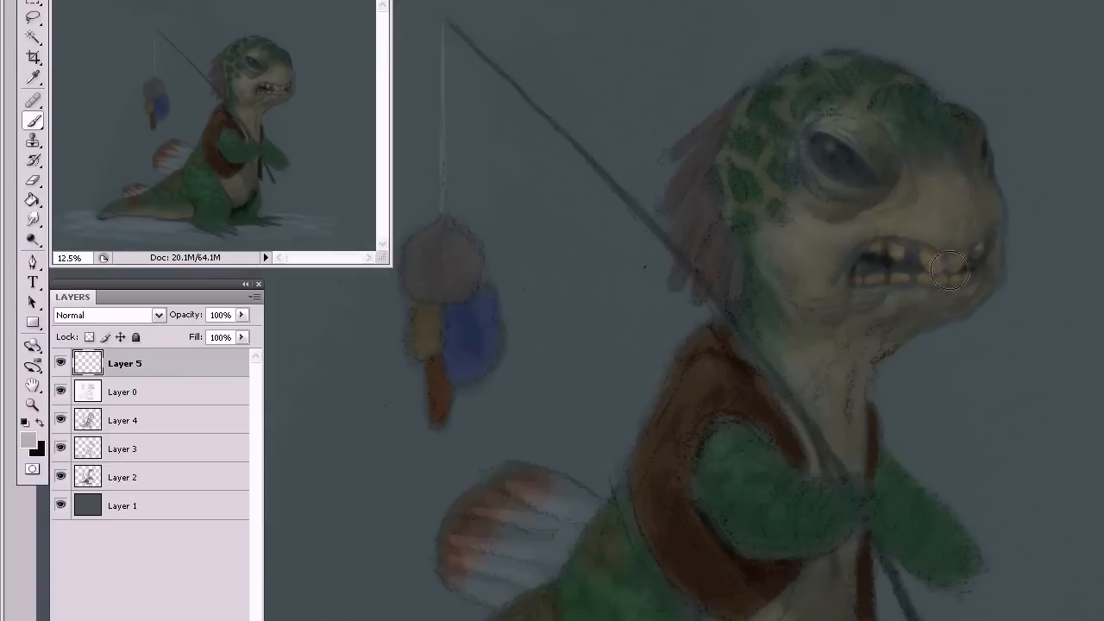
Brush pale highlights over the snout, mouth and brow, undoing two stray strokes.
drag(949, 179, 846, 309)
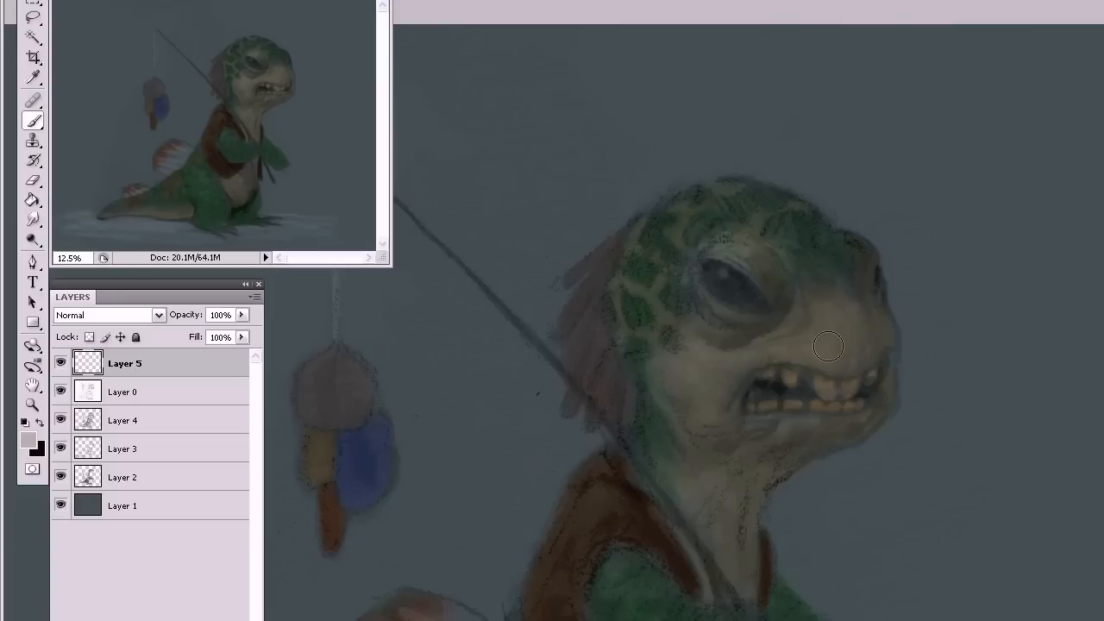
drag(821, 349, 839, 328)
key(ctrl+z)
drag(854, 357, 857, 320)
drag(853, 370, 863, 340)
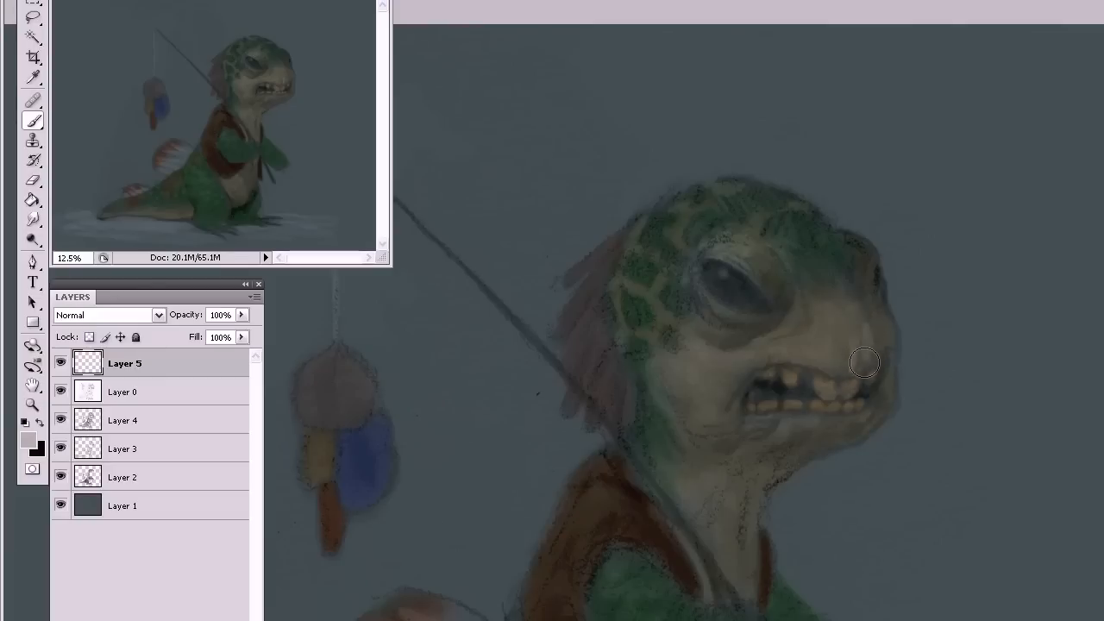
key(ctrl+z)
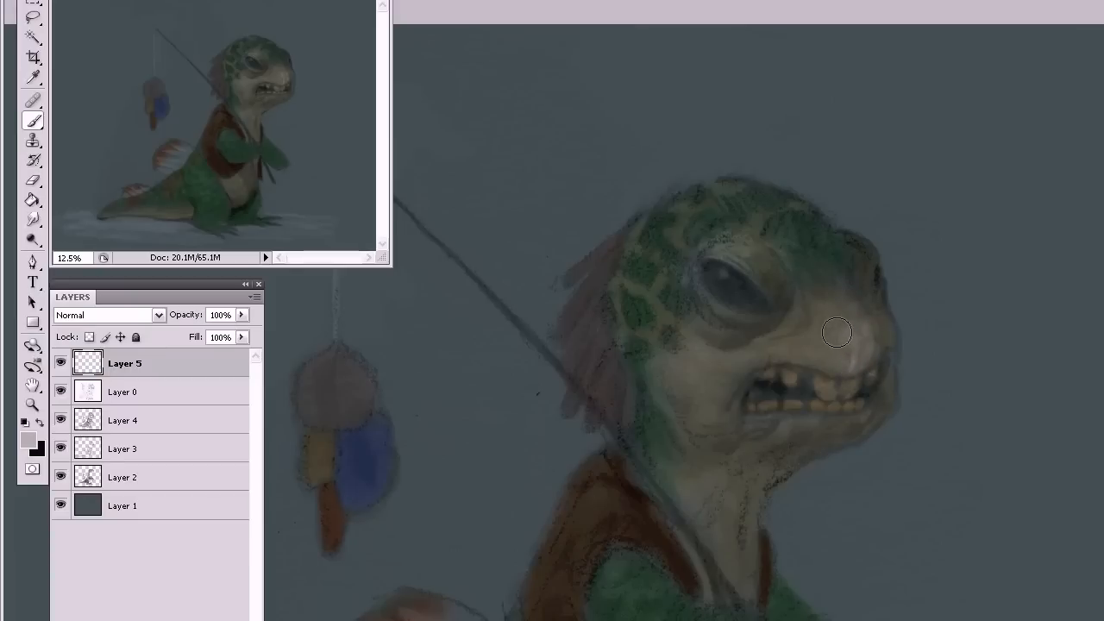
click(834, 352)
mouse_move(838, 353)
mouse_down()
mouse_move(835, 381)
mouse_move(833, 362)
mouse_move(819, 361)
mouse_move(823, 340)
mouse_move(826, 361)
mouse_move(816, 341)
mouse_move(812, 358)
mouse_move(826, 301)
mouse_up()
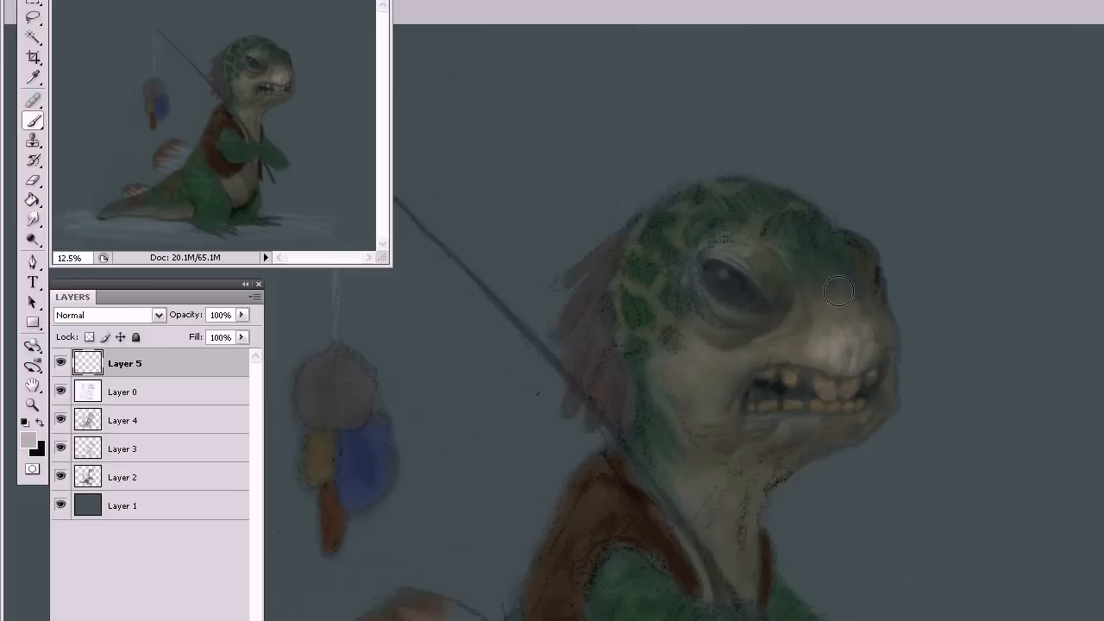
mouse_move(825, 308)
mouse_down()
mouse_move(829, 268)
mouse_move(842, 332)
mouse_move(822, 305)
mouse_move(841, 327)
mouse_up()
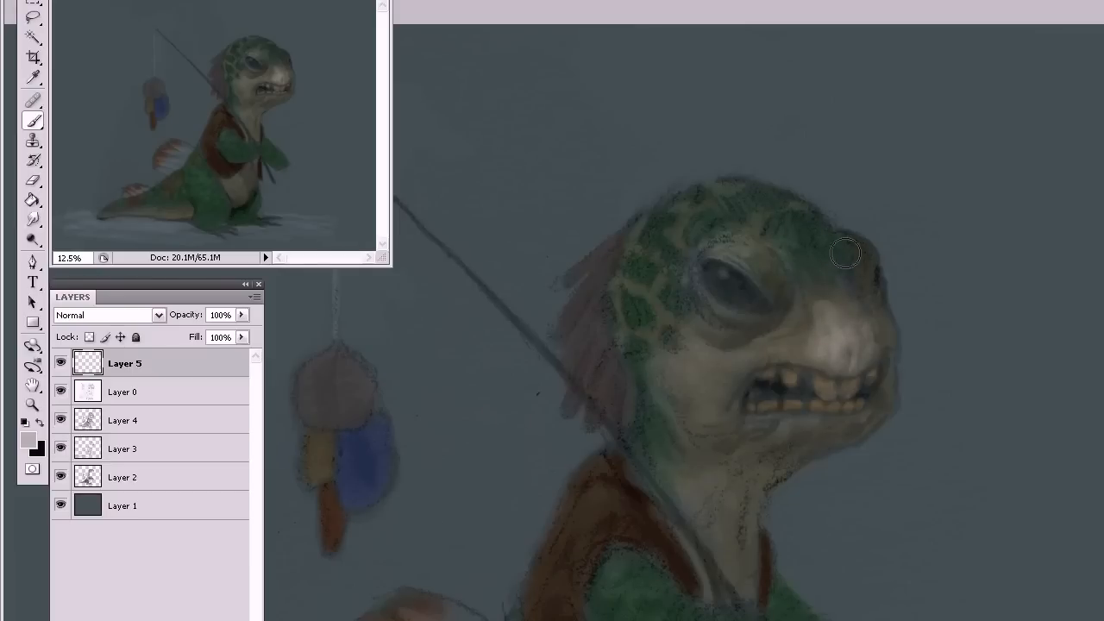
mouse_move(845, 258)
mouse_down()
mouse_move(844, 315)
mouse_move(824, 306)
mouse_move(826, 345)
mouse_move(818, 315)
mouse_move(801, 347)
mouse_move(815, 340)
mouse_move(775, 347)
mouse_move(806, 349)
mouse_move(801, 340)
mouse_up()
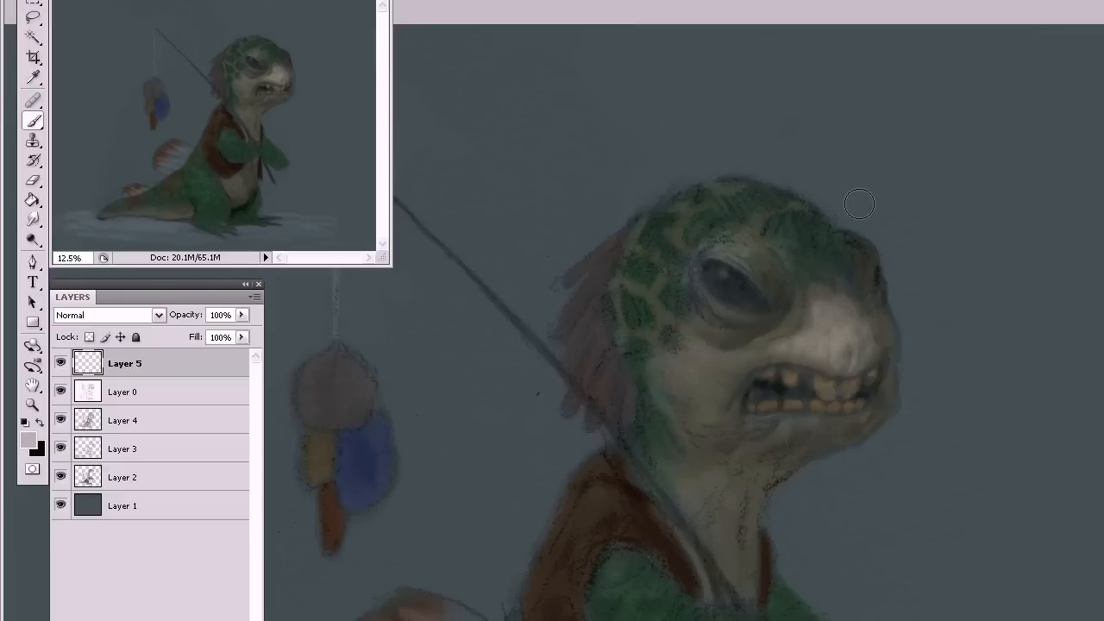
drag(823, 339, 818, 331)
Switch the foreground to a paler warm grey.
click(28, 441)
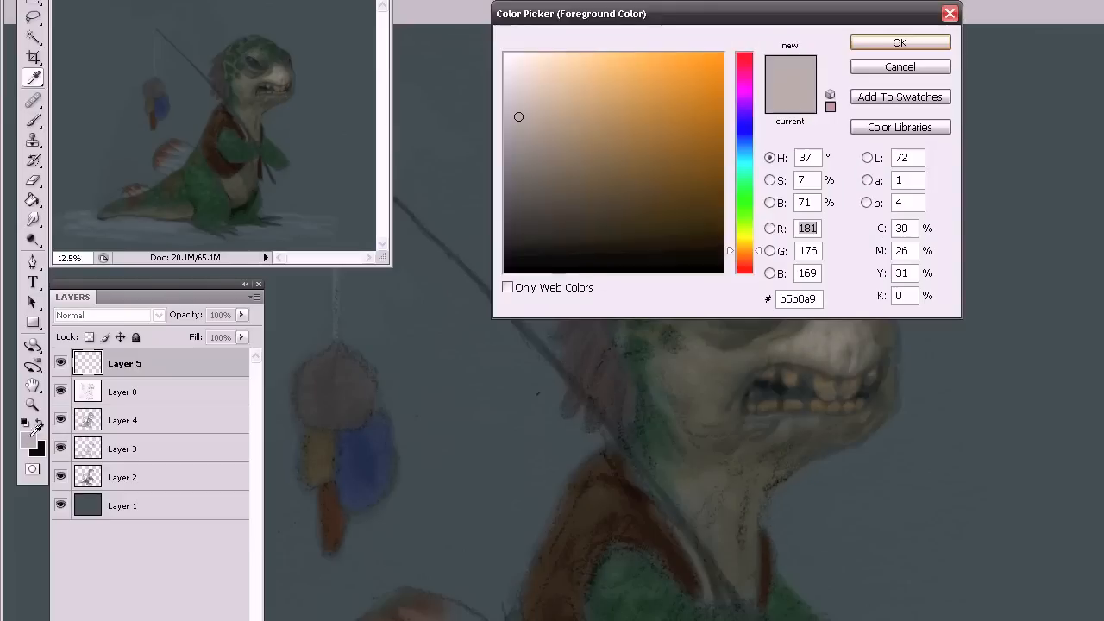
click(520, 97)
click(520, 95)
click(900, 43)
Lighten and smooth the snout beside the eye, then erase some paint from its right side.
mouse_move(829, 312)
mouse_down()
mouse_move(819, 332)
mouse_move(837, 315)
mouse_move(849, 336)
mouse_move(814, 292)
mouse_move(844, 313)
mouse_move(838, 293)
mouse_move(850, 350)
mouse_move(849, 339)
mouse_move(838, 361)
mouse_move(843, 334)
mouse_move(878, 334)
mouse_up()
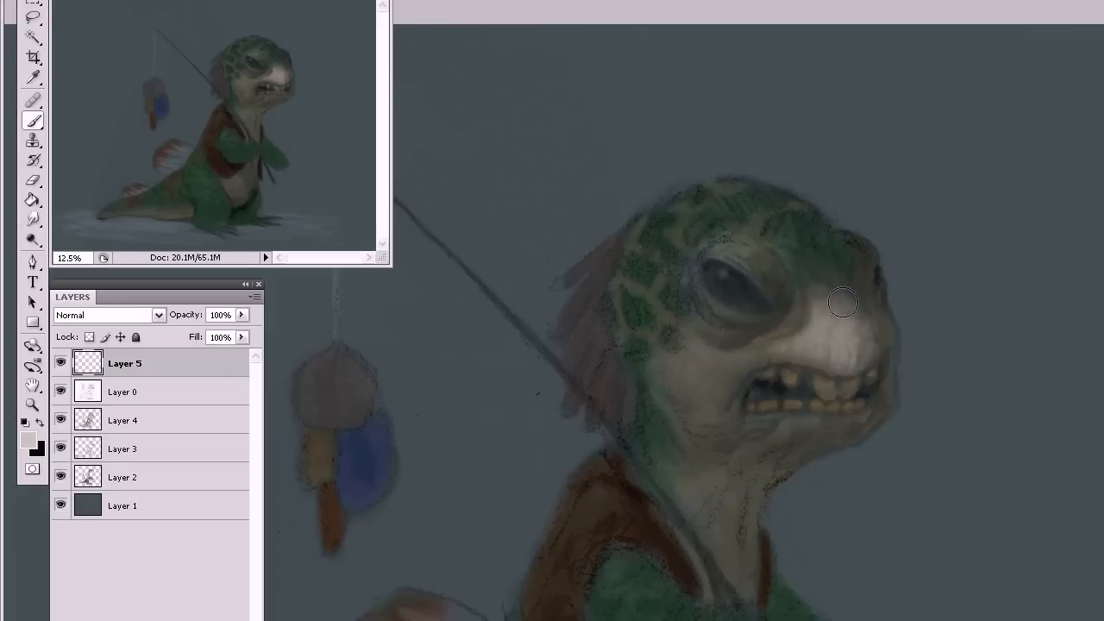
mouse_move(847, 293)
mouse_down()
mouse_move(870, 353)
mouse_move(868, 323)
mouse_move(873, 342)
mouse_move(882, 328)
mouse_move(850, 367)
mouse_up()
mouse_move(786, 211)
mouse_down()
mouse_move(806, 301)
mouse_move(797, 325)
mouse_move(814, 298)
mouse_move(788, 337)
mouse_move(816, 306)
mouse_up()
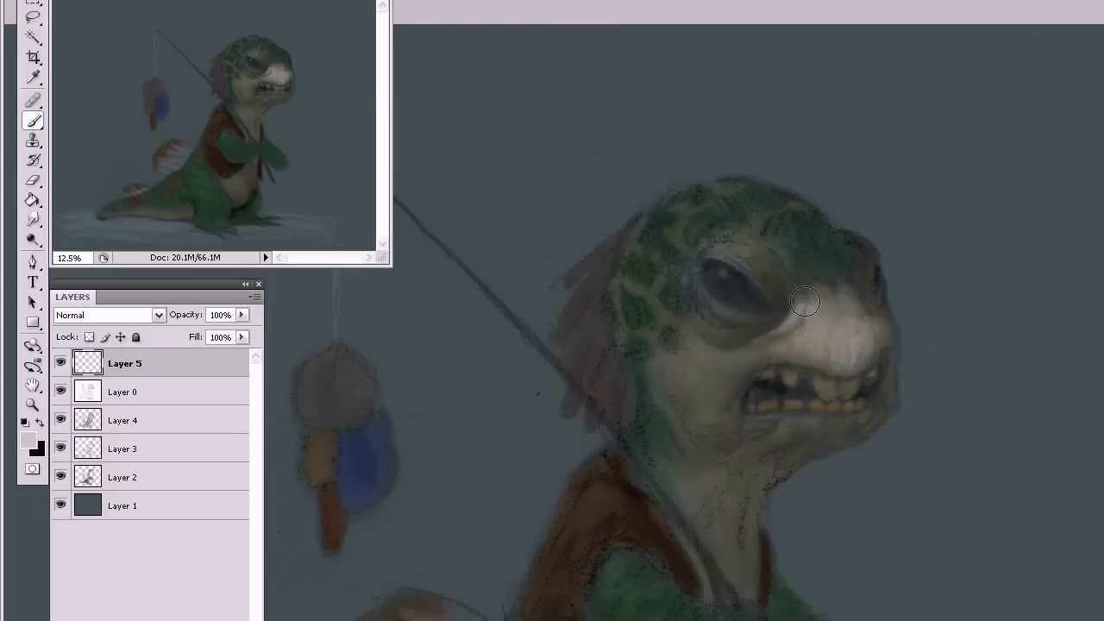
drag(797, 301, 792, 319)
key(e)
mouse_move(874, 307)
mouse_down()
mouse_move(865, 343)
mouse_move(832, 363)
mouse_move(841, 374)
mouse_move(858, 365)
mouse_move(848, 301)
mouse_move(833, 360)
mouse_move(865, 336)
mouse_move(868, 351)
mouse_move(881, 321)
mouse_move(871, 380)
mouse_move(847, 350)
mouse_move(837, 268)
mouse_move(851, 278)
mouse_move(852, 316)
mouse_move(831, 334)
mouse_move(793, 276)
mouse_move(842, 209)
mouse_move(870, 257)
mouse_move(820, 289)
mouse_move(813, 352)
mouse_move(820, 287)
mouse_move(819, 339)
mouse_up()
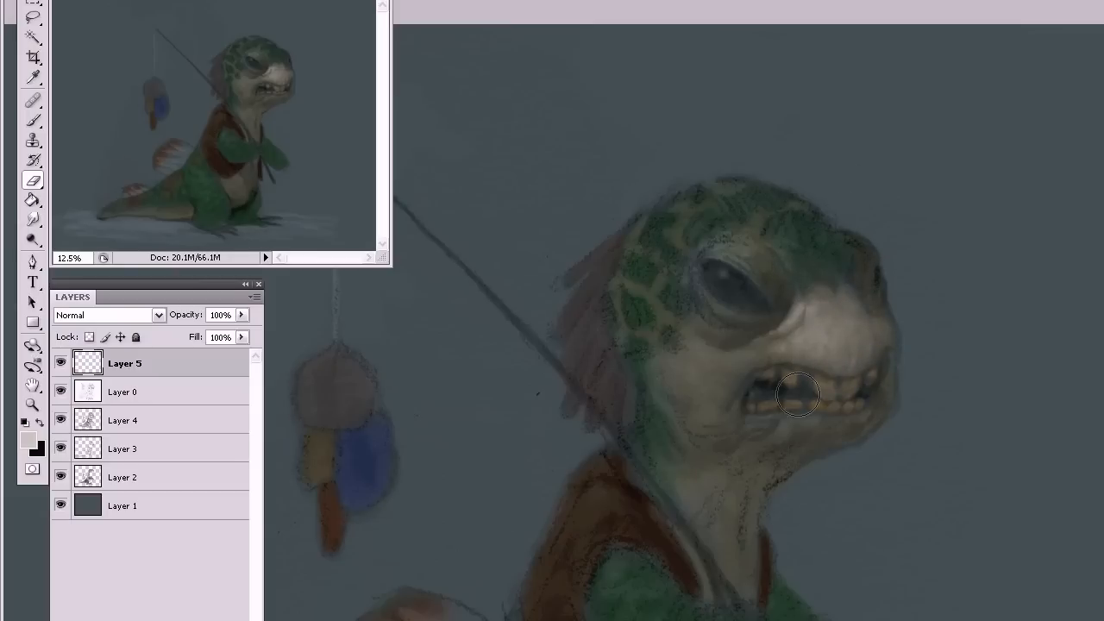
Lighten and blend the cheek and jaw below the eye.
key(b)
mouse_move(792, 249)
mouse_down()
mouse_move(784, 307)
mouse_move(716, 355)
mouse_move(703, 333)
mouse_move(700, 346)
mouse_move(756, 341)
mouse_move(710, 353)
mouse_move(728, 358)
mouse_move(718, 367)
mouse_move(772, 357)
mouse_move(728, 360)
mouse_move(718, 372)
mouse_move(710, 358)
mouse_move(707, 373)
mouse_move(689, 328)
mouse_move(743, 373)
mouse_move(666, 366)
mouse_move(673, 380)
mouse_move(694, 378)
mouse_move(707, 370)
mouse_move(680, 365)
mouse_move(712, 353)
mouse_move(715, 384)
mouse_move(713, 372)
mouse_move(696, 388)
mouse_move(737, 371)
mouse_move(699, 423)
mouse_up()
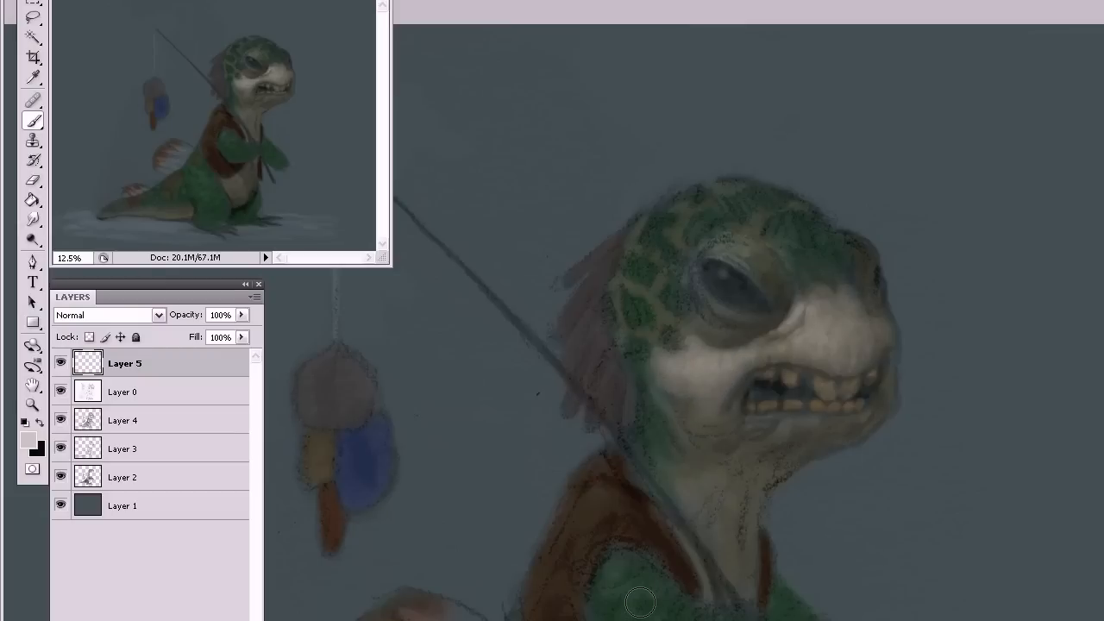
mouse_move(690, 330)
mouse_down()
mouse_move(689, 372)
mouse_move(645, 340)
mouse_move(672, 351)
mouse_move(666, 366)
mouse_move(664, 331)
mouse_move(673, 352)
mouse_move(658, 379)
mouse_move(649, 371)
mouse_move(701, 415)
mouse_up()
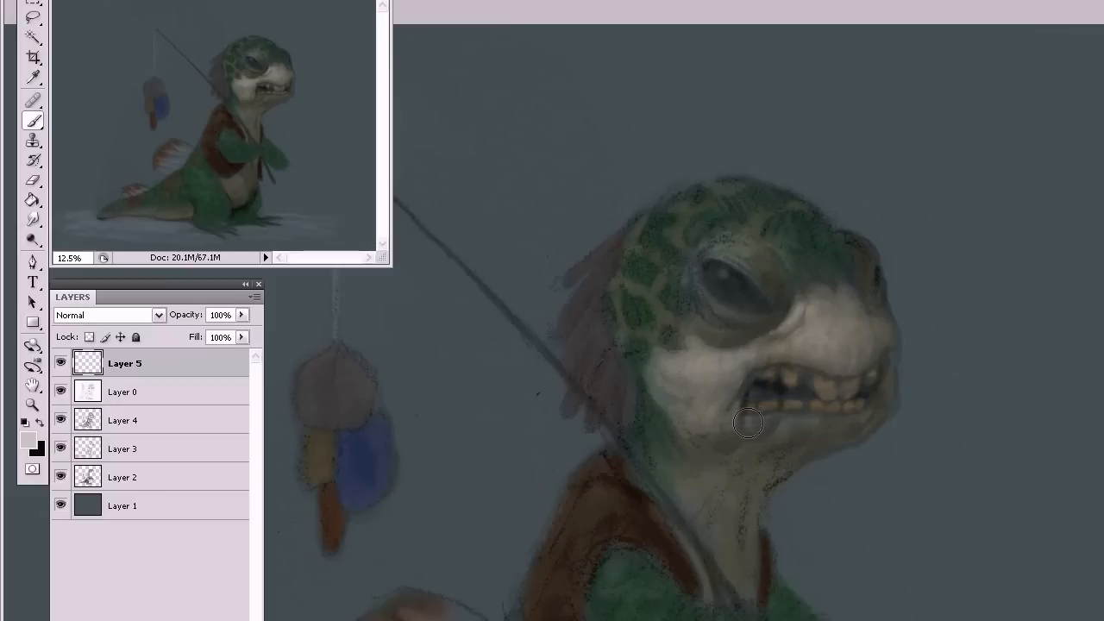
Repaint the lower lip and teeth, making the teeth yellower and more defined.
drag(772, 423, 709, 441)
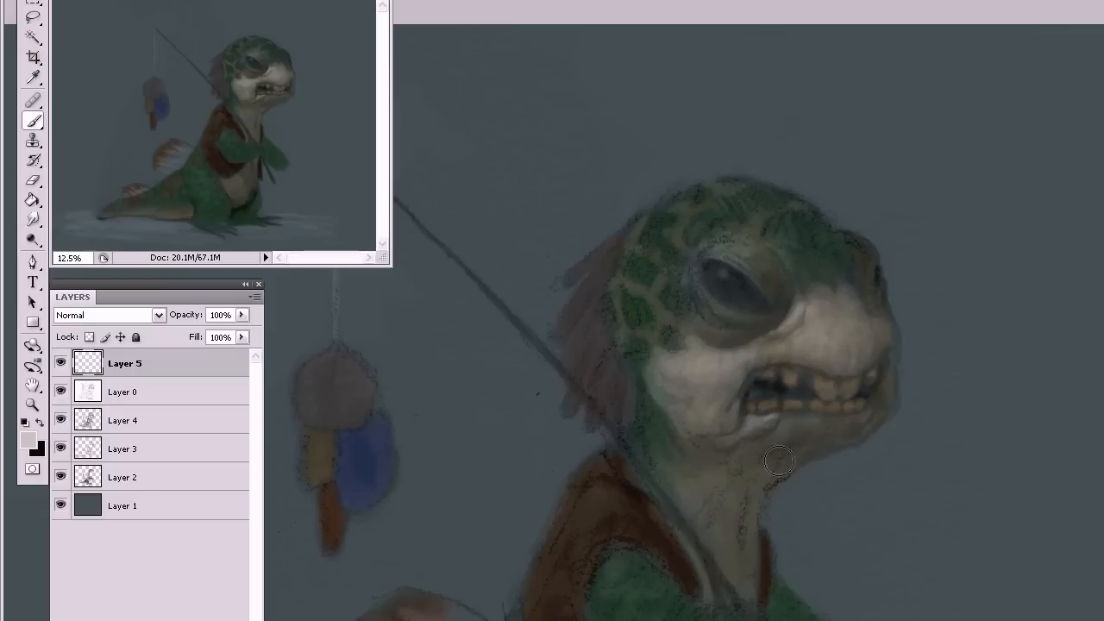
drag(786, 473, 734, 436)
mouse_move(803, 402)
mouse_down()
mouse_move(784, 423)
mouse_move(772, 417)
mouse_move(794, 417)
mouse_up()
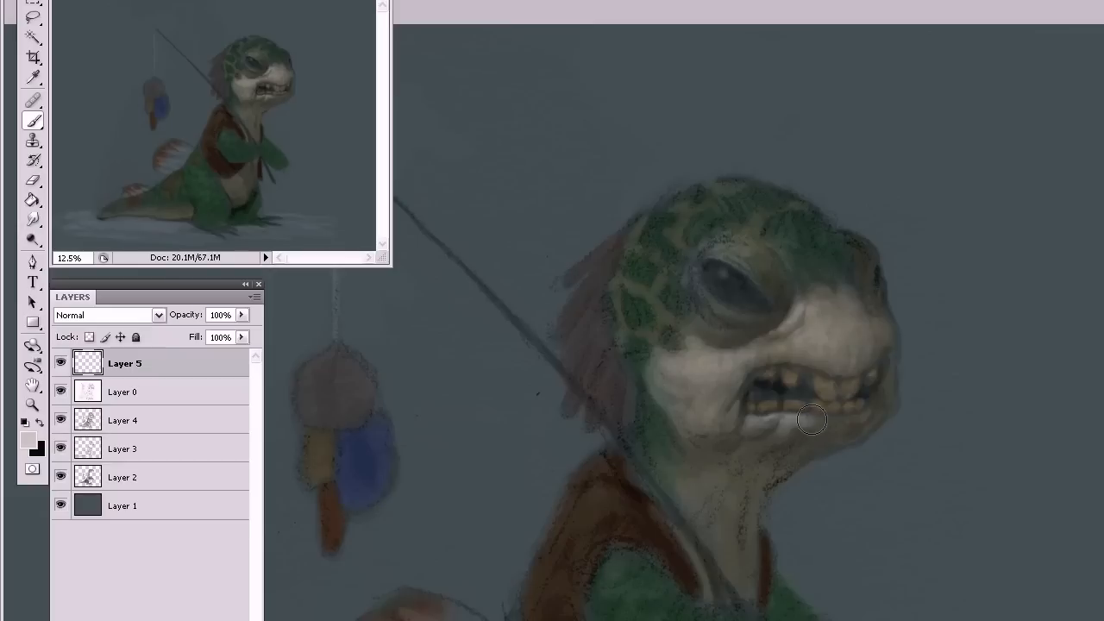
mouse_move(793, 438)
mouse_down()
mouse_move(777, 424)
mouse_move(857, 415)
mouse_up()
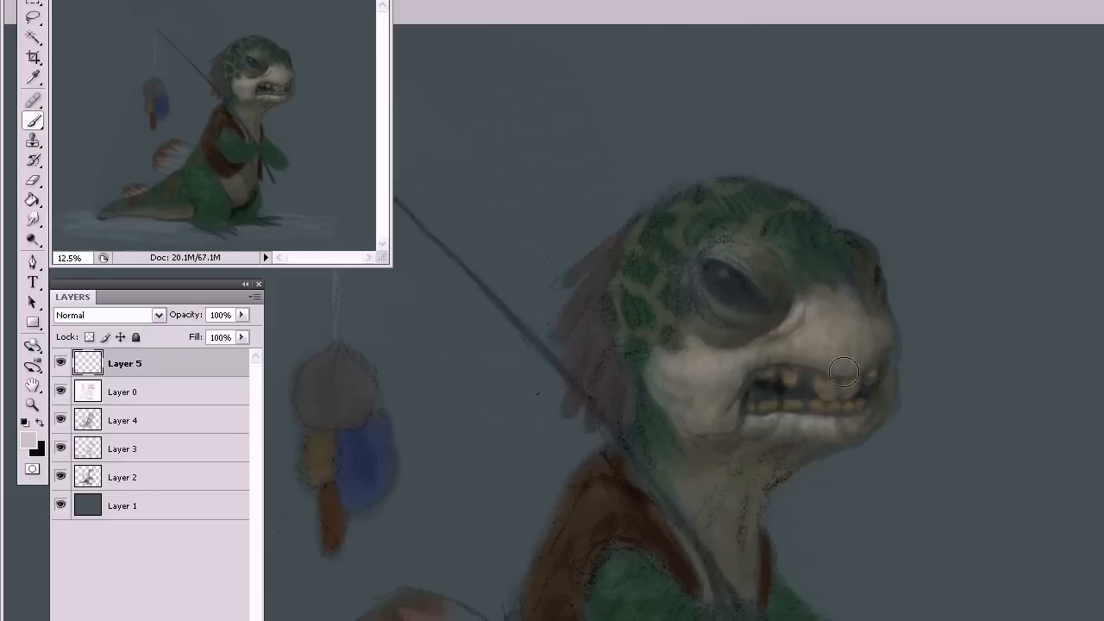
mouse_move(833, 413)
mouse_down()
mouse_move(801, 457)
mouse_move(820, 433)
mouse_move(813, 426)
mouse_move(748, 426)
mouse_up()
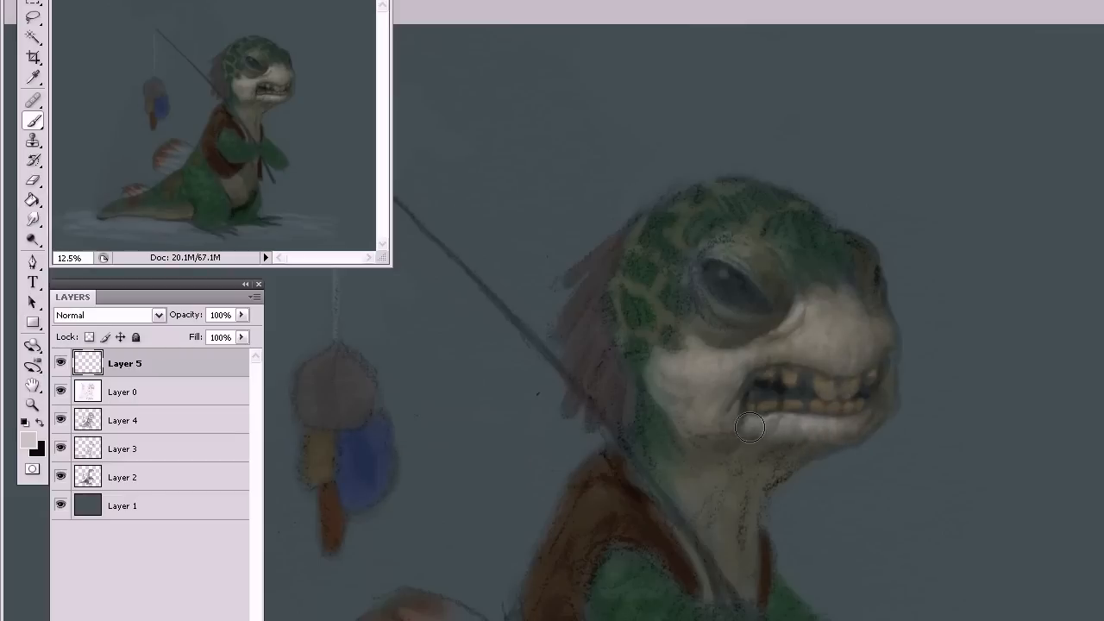
Paint pale highlights over the mouth corner, chin and down the neck.
mouse_move(781, 390)
mouse_down()
mouse_move(773, 440)
mouse_move(699, 444)
mouse_move(740, 441)
mouse_move(716, 448)
mouse_move(747, 461)
mouse_move(752, 444)
mouse_move(741, 455)
mouse_move(773, 457)
mouse_up()
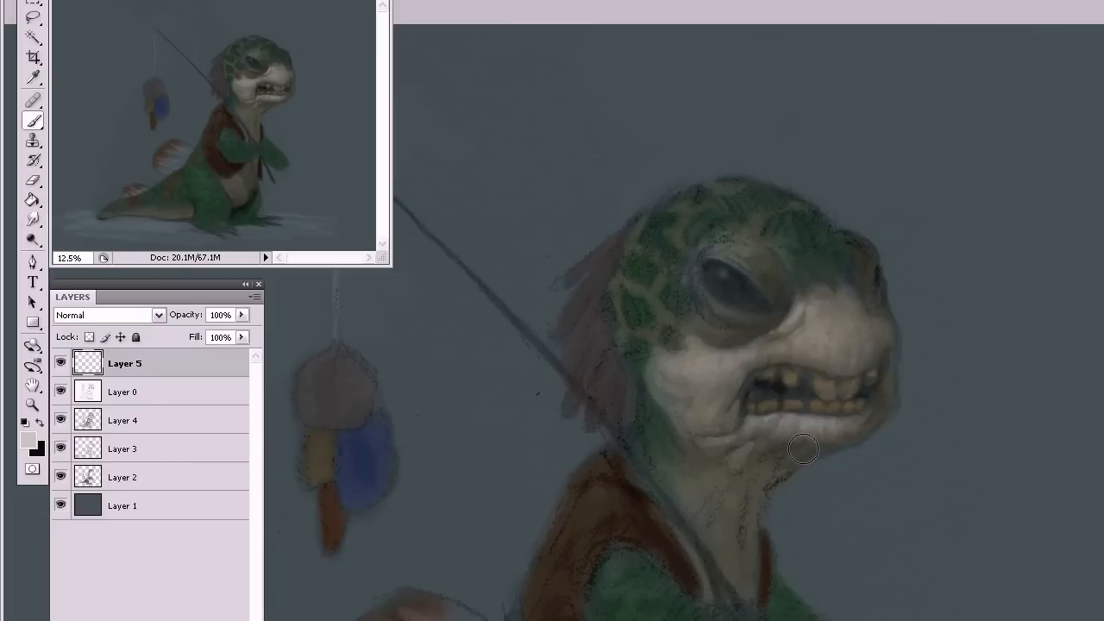
mouse_move(818, 441)
mouse_down()
mouse_move(743, 489)
mouse_move(789, 441)
mouse_move(755, 449)
mouse_move(679, 530)
mouse_move(770, 466)
mouse_move(793, 382)
mouse_move(841, 435)
mouse_up()
mouse_move(772, 464)
mouse_down()
mouse_move(751, 494)
mouse_move(766, 471)
mouse_move(748, 529)
mouse_up()
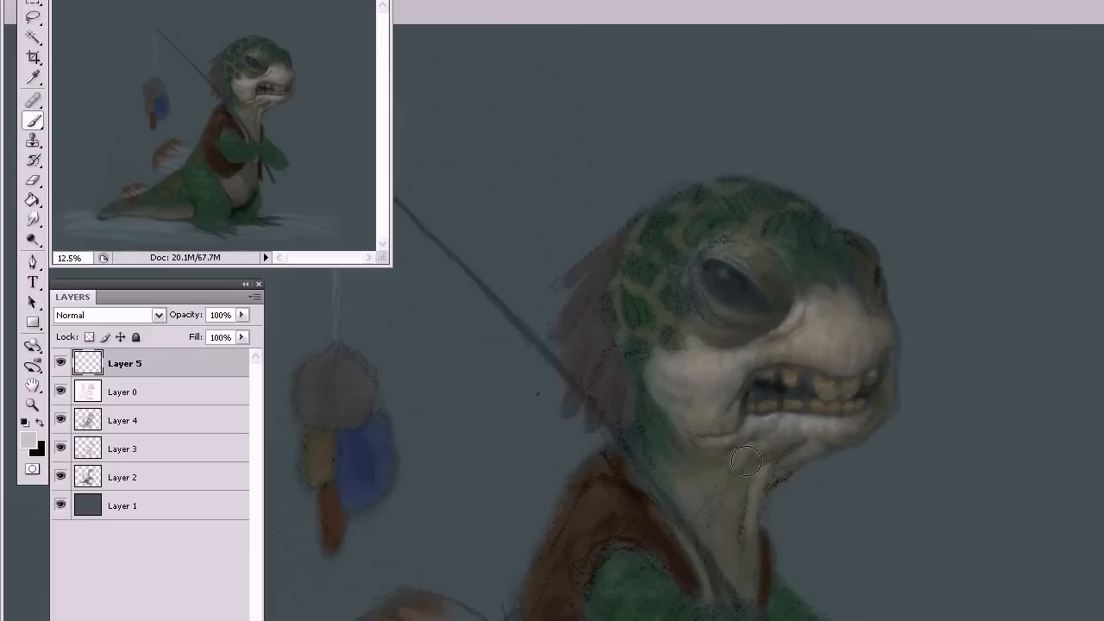
drag(734, 490, 726, 538)
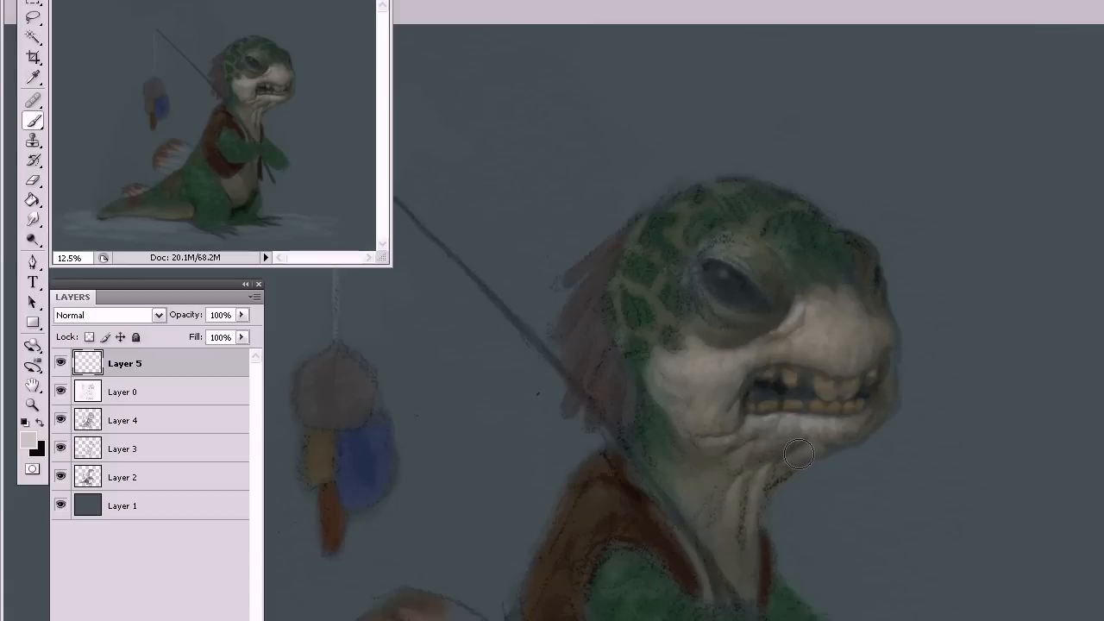
mouse_move(762, 480)
mouse_down()
mouse_move(794, 459)
mouse_move(766, 477)
mouse_move(723, 577)
mouse_move(781, 472)
mouse_up()
Erase a few neck strokes back to the sketch lines, then return to the brush.
key(e)
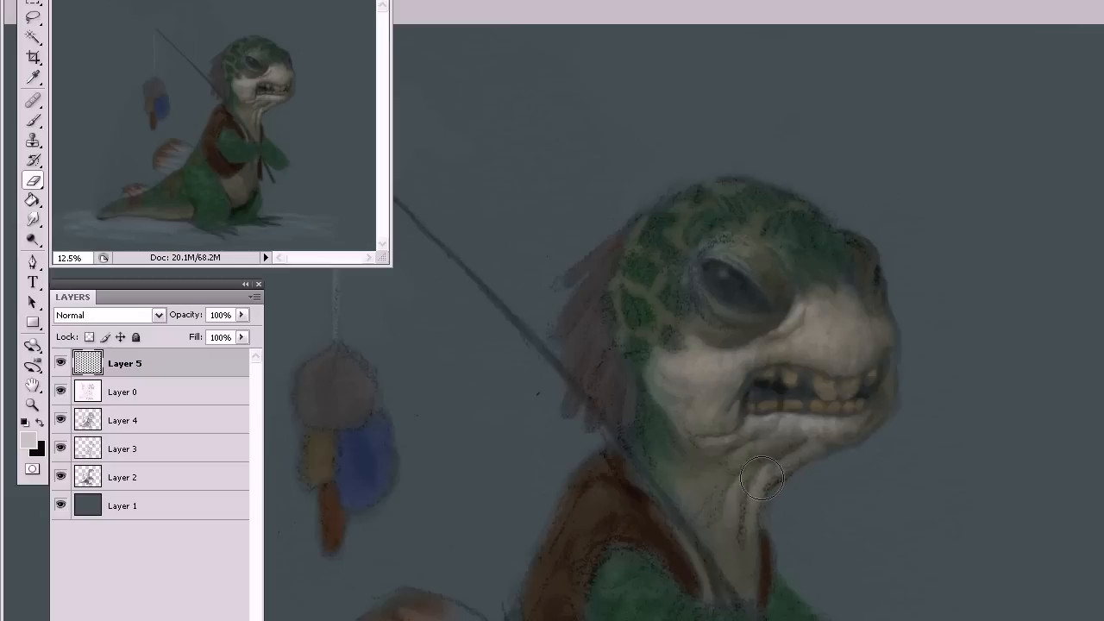
mouse_move(751, 507)
mouse_down()
mouse_move(749, 540)
mouse_move(766, 527)
mouse_move(758, 486)
mouse_move(741, 477)
mouse_move(765, 476)
mouse_move(758, 465)
mouse_move(736, 482)
mouse_move(731, 514)
mouse_move(743, 476)
mouse_move(730, 552)
mouse_move(744, 455)
mouse_move(729, 369)
mouse_move(752, 349)
mouse_move(746, 458)
mouse_move(732, 466)
mouse_move(767, 452)
mouse_move(762, 462)
mouse_move(722, 478)
mouse_move(721, 460)
mouse_move(692, 479)
mouse_move(684, 465)
mouse_move(703, 471)
mouse_move(699, 500)
mouse_move(717, 444)
mouse_move(688, 425)
mouse_move(734, 424)
mouse_move(729, 455)
mouse_move(685, 446)
mouse_move(704, 496)
mouse_move(690, 456)
mouse_move(674, 448)
mouse_move(677, 480)
mouse_move(664, 475)
mouse_move(695, 515)
mouse_move(687, 481)
mouse_move(705, 524)
mouse_move(702, 480)
mouse_move(726, 514)
mouse_move(724, 479)
mouse_move(717, 491)
mouse_move(709, 474)
mouse_move(721, 494)
mouse_move(705, 510)
mouse_move(677, 496)
mouse_move(662, 509)
mouse_move(707, 578)
mouse_move(706, 482)
mouse_move(739, 539)
mouse_move(733, 522)
mouse_move(703, 509)
mouse_move(699, 526)
mouse_move(716, 538)
mouse_move(733, 499)
mouse_move(724, 556)
mouse_move(739, 559)
mouse_move(759, 487)
mouse_move(733, 530)
mouse_move(740, 564)
mouse_move(750, 527)
mouse_move(750, 556)
mouse_up()
key(b)
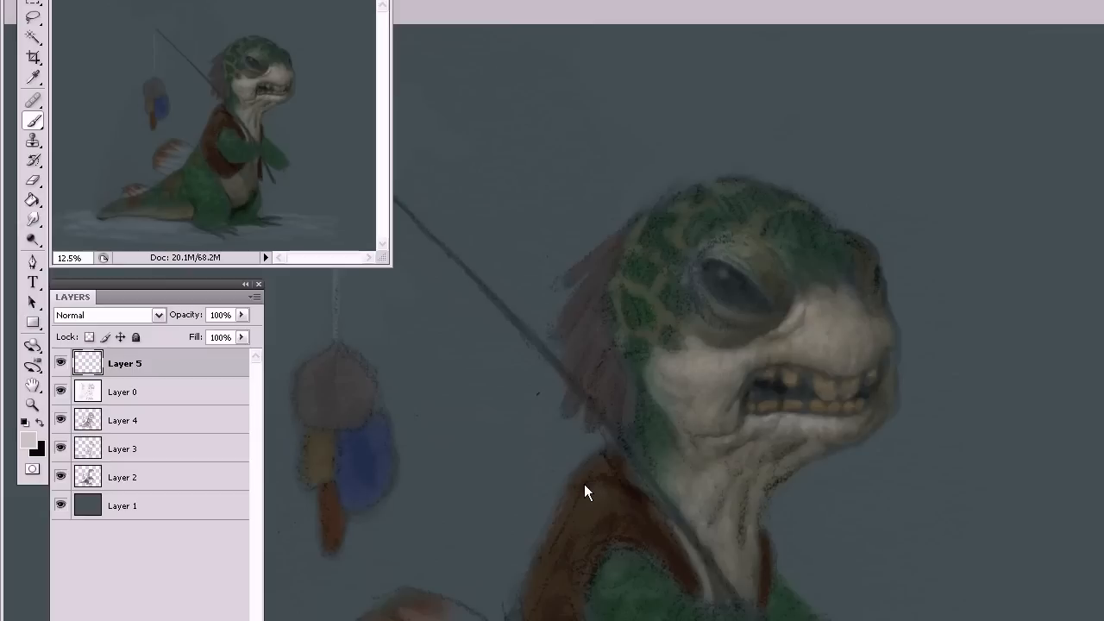
In an enlarged 25% second view, brush white over the belly, then zoom back out.
key(ctrl+plus)
drag(334, 158, 228, 183)
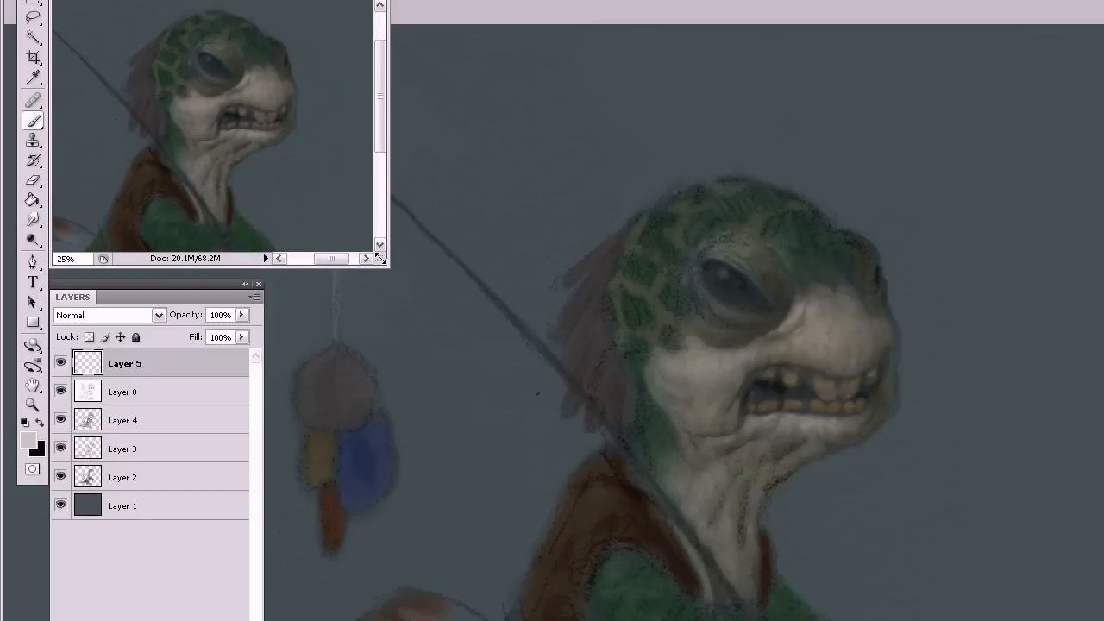
mouse_move(377, 258)
mouse_down()
mouse_move(407, 463)
mouse_move(440, 527)
mouse_move(403, 365)
mouse_move(353, 239)
mouse_move(359, 291)
mouse_move(332, 281)
mouse_move(368, 266)
mouse_up()
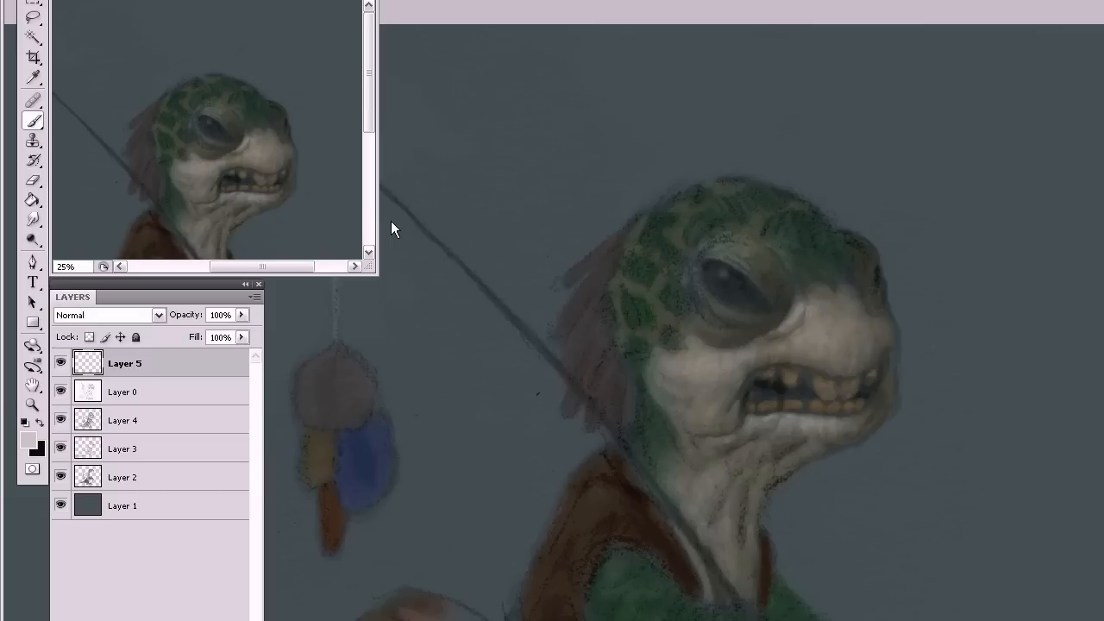
scroll(313, 87, down, 5)
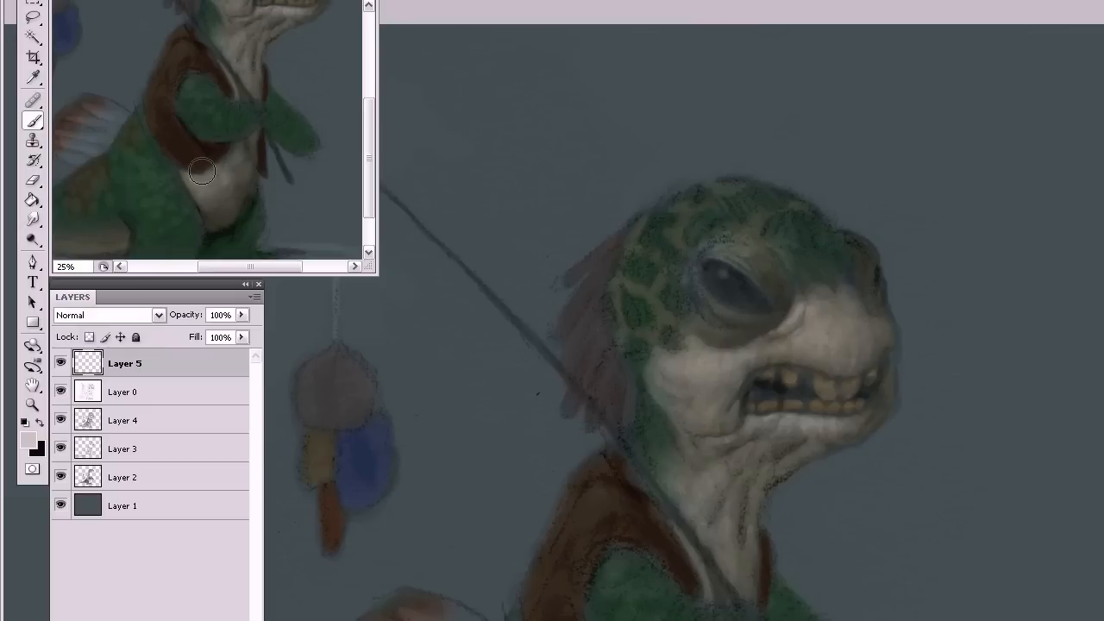
mouse_move(193, 182)
mouse_down()
mouse_move(209, 208)
mouse_move(223, 205)
mouse_move(220, 148)
mouse_move(221, 177)
mouse_move(180, 175)
mouse_move(190, 182)
mouse_move(181, 170)
mouse_move(198, 199)
mouse_up()
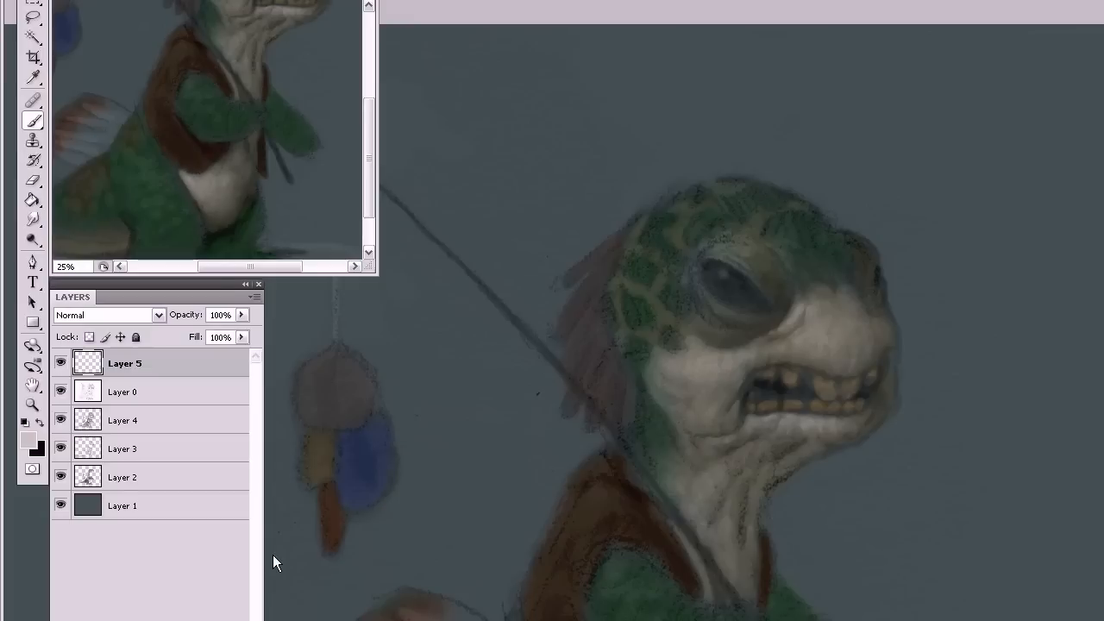
mouse_move(252, 61)
mouse_down()
mouse_move(250, 200)
mouse_move(301, 115)
mouse_move(239, 197)
mouse_move(256, 157)
mouse_move(229, 159)
mouse_move(253, 110)
mouse_move(239, 185)
mouse_move(168, 161)
mouse_move(182, 175)
mouse_move(170, 182)
mouse_move(90, 168)
mouse_move(132, 183)
mouse_move(89, 193)
mouse_move(142, 157)
mouse_move(113, 189)
mouse_move(126, 184)
mouse_move(104, 189)
mouse_move(151, 164)
mouse_move(148, 179)
mouse_move(253, 171)
mouse_move(243, 182)
mouse_move(181, 179)
mouse_up()
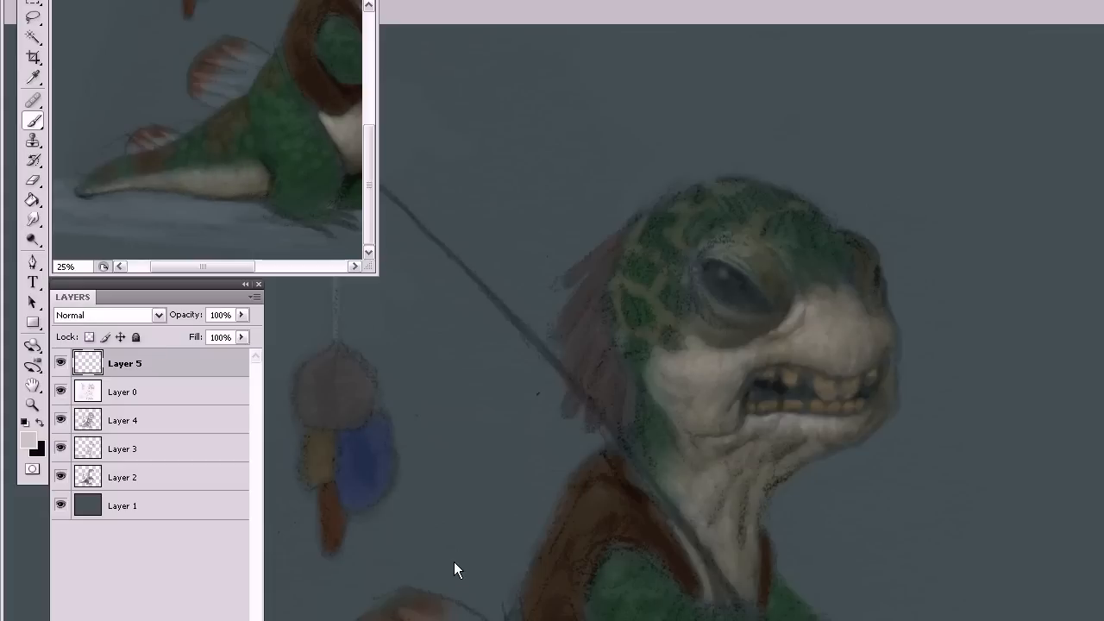
key(ctrl+minus)
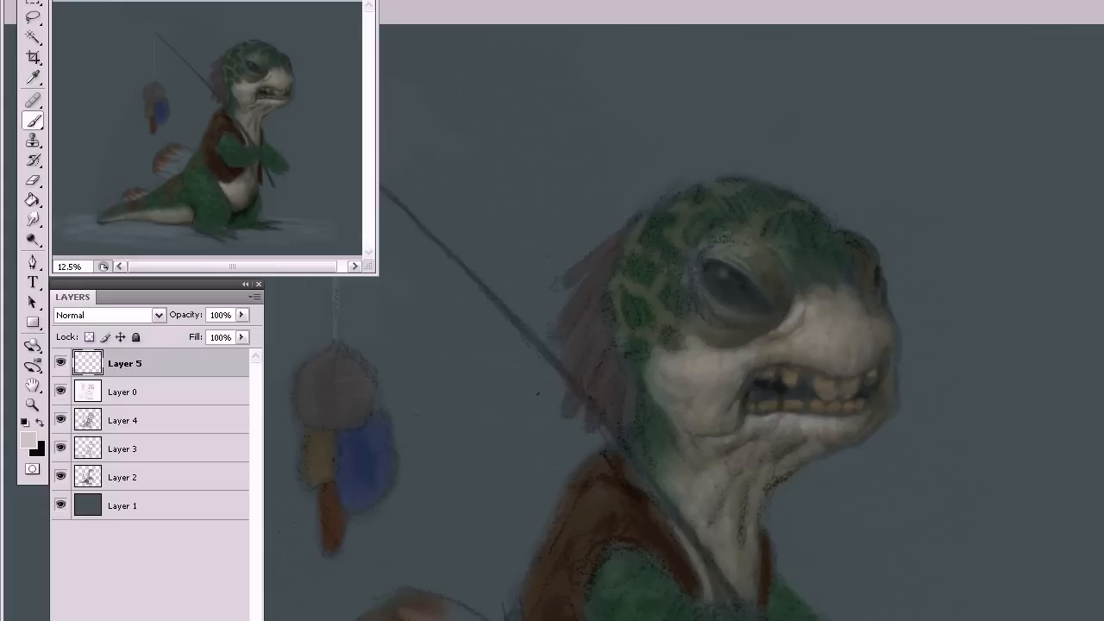
Compare Layer 5 hidden and shown, then shade under the eye and lighten its lower rim.
click(60, 366)
click(61, 366)
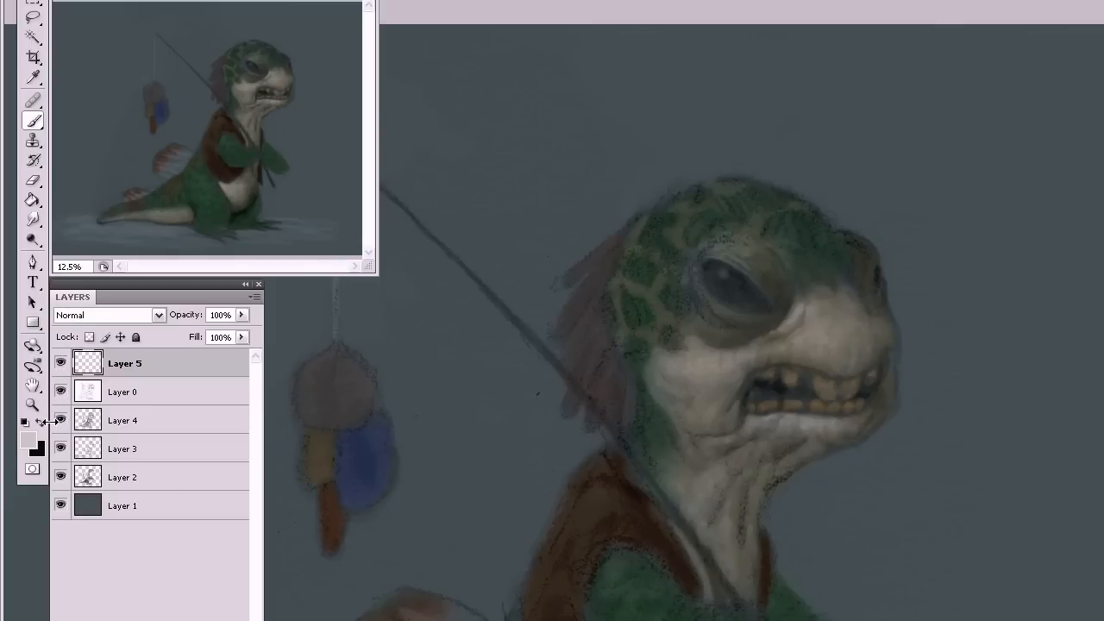
mouse_move(690, 320)
mouse_down()
mouse_move(719, 328)
mouse_move(656, 254)
mouse_move(692, 271)
mouse_move(680, 263)
mouse_move(698, 331)
mouse_move(693, 317)
mouse_move(710, 337)
mouse_move(761, 326)
mouse_move(735, 336)
mouse_move(691, 292)
mouse_move(721, 296)
mouse_move(719, 336)
mouse_move(748, 336)
mouse_move(695, 326)
mouse_up()
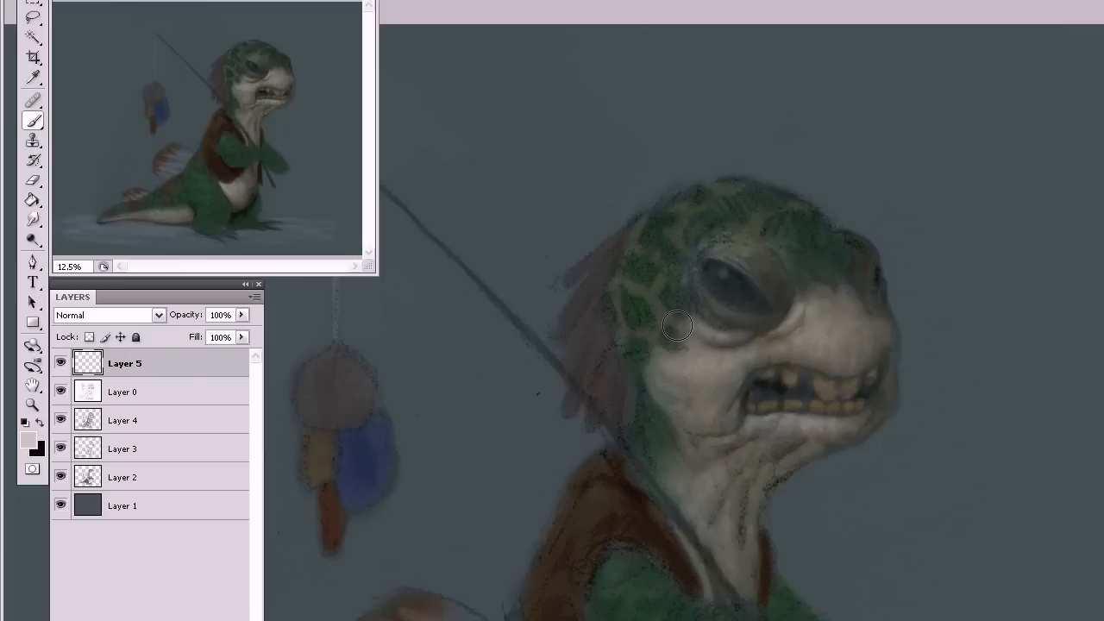
drag(744, 336, 804, 301)
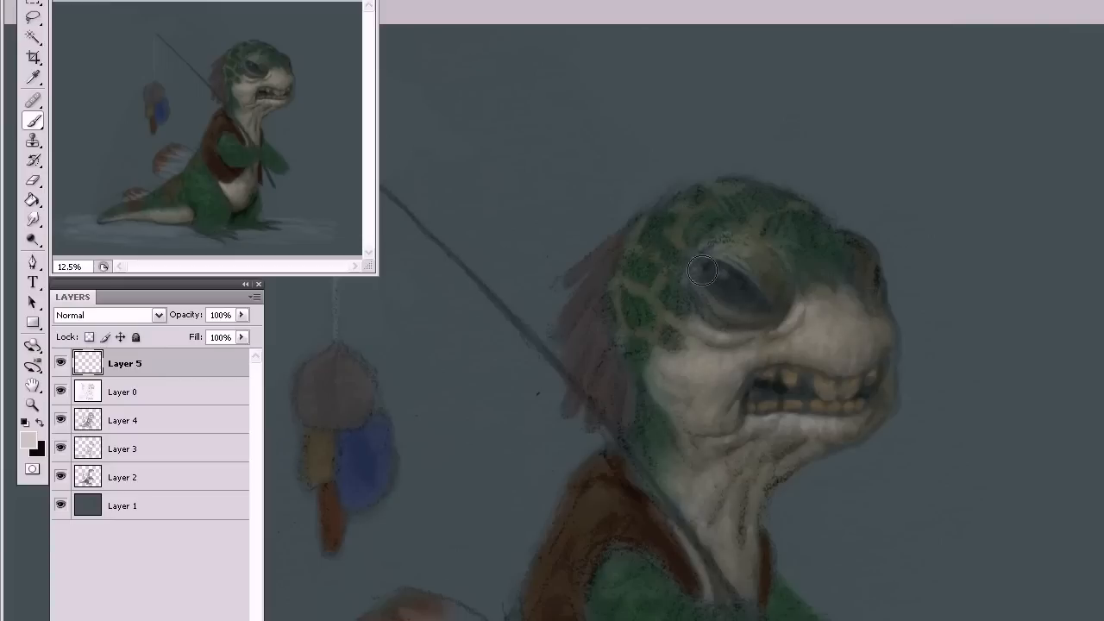
mouse_move(708, 317)
mouse_down()
mouse_move(739, 329)
mouse_move(702, 302)
mouse_move(698, 278)
mouse_move(721, 307)
mouse_up()
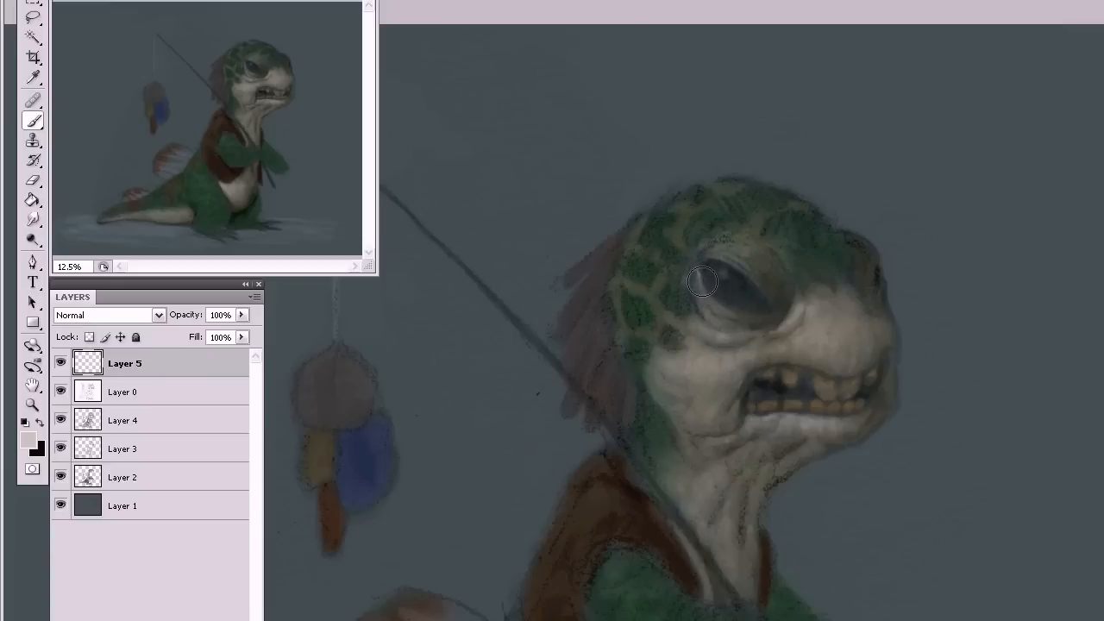
Darken the eye's lower half and add light strokes to the upper eyelid.
mouse_move(716, 302)
mouse_down()
mouse_move(765, 317)
mouse_move(707, 299)
mouse_up()
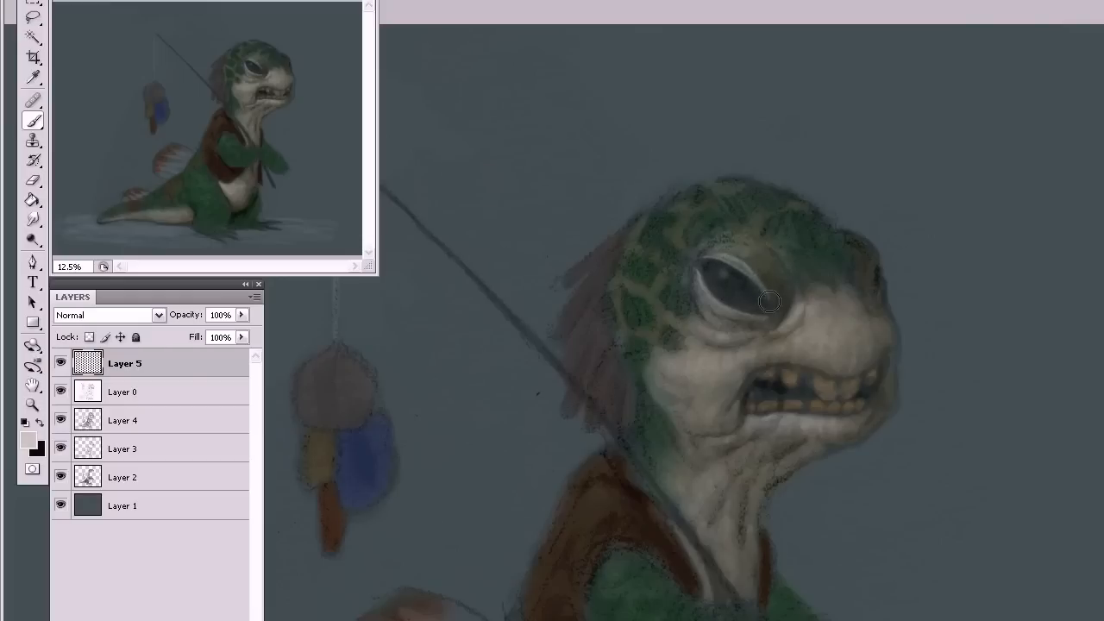
mouse_move(718, 253)
mouse_down()
mouse_move(746, 250)
mouse_move(749, 262)
mouse_up()
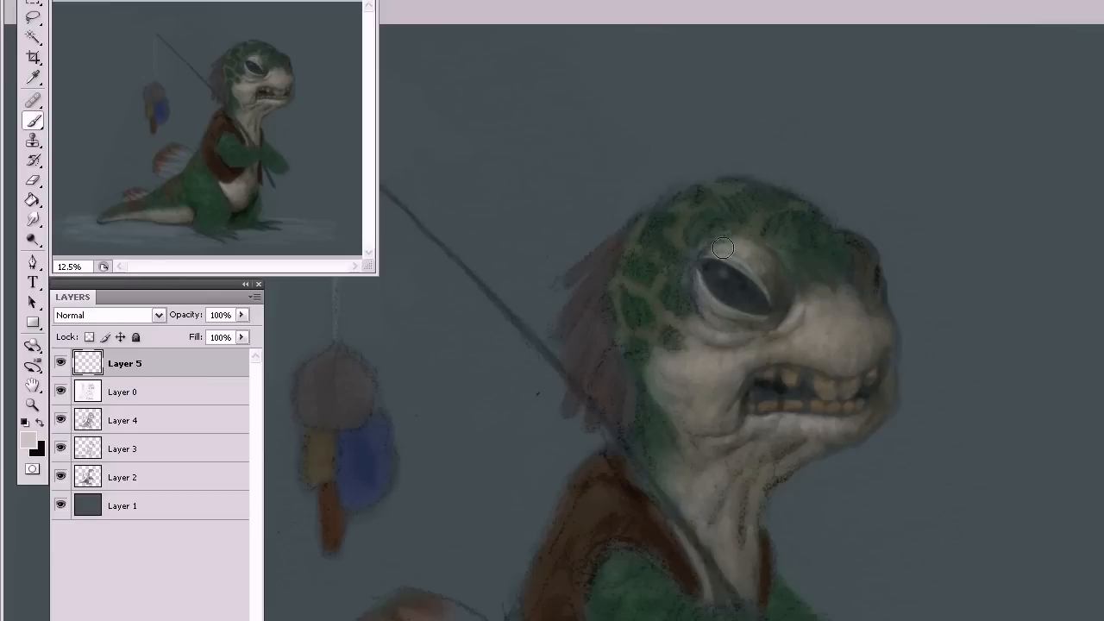
drag(718, 247, 700, 261)
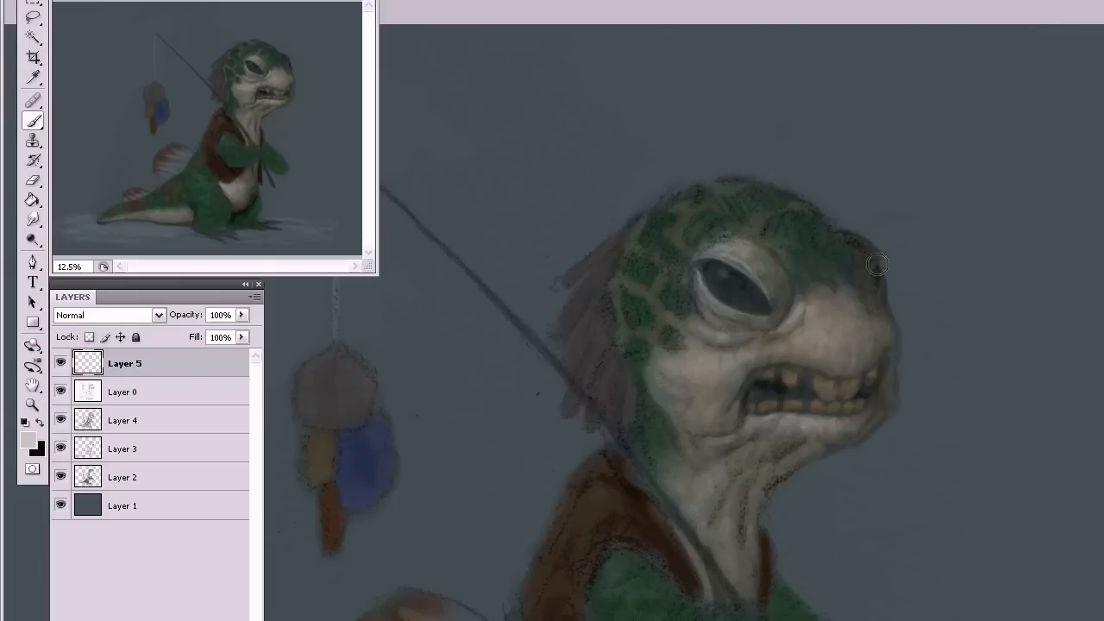
drag(879, 302, 830, 419)
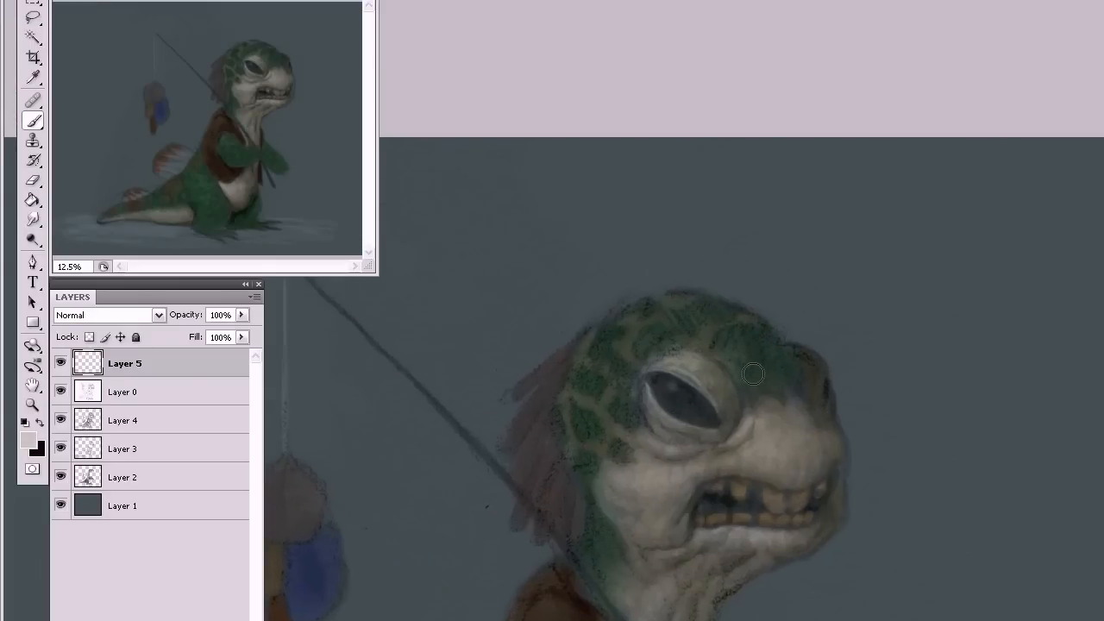
Lighten the cheek, snout and upper-right head edge, and deepen the green patch behind the eye.
mouse_move(749, 395)
mouse_down()
mouse_move(747, 445)
mouse_move(757, 431)
mouse_move(766, 452)
mouse_move(719, 458)
mouse_move(773, 442)
mouse_move(768, 501)
mouse_up()
mouse_move(725, 346)
mouse_down()
mouse_move(736, 309)
mouse_move(767, 370)
mouse_up()
drag(750, 406, 746, 408)
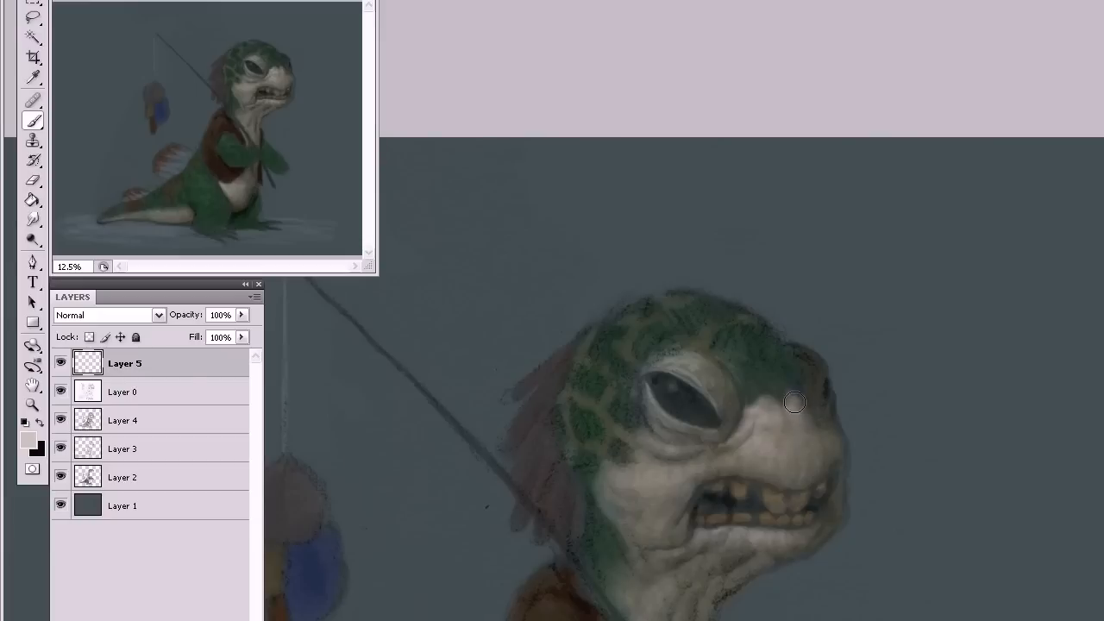
mouse_move(793, 421)
mouse_down()
mouse_move(777, 419)
mouse_move(799, 413)
mouse_up()
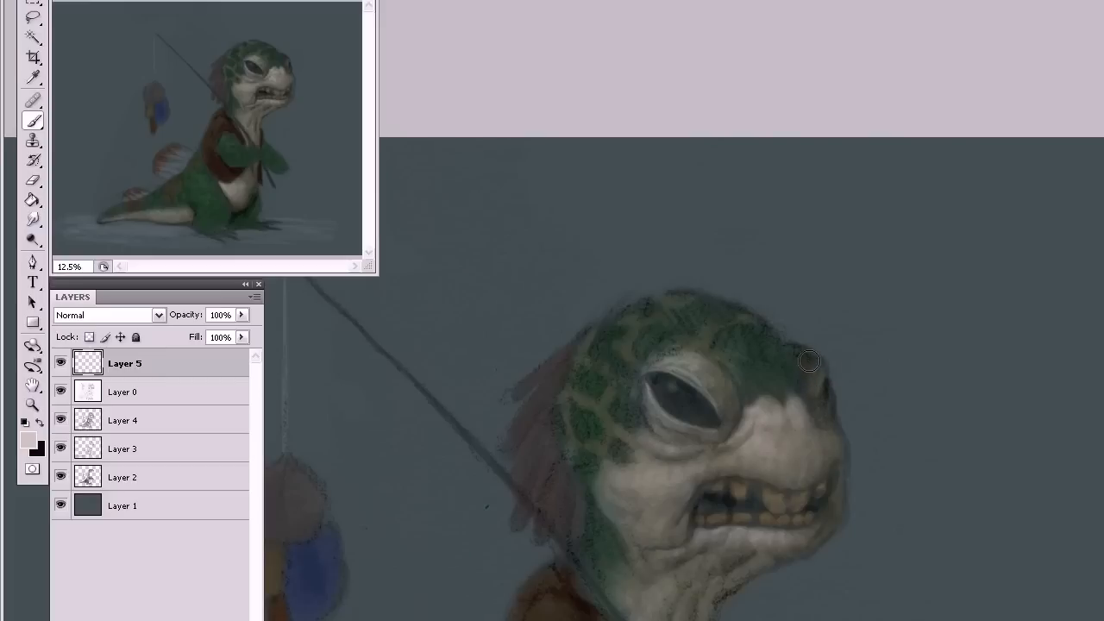
mouse_move(802, 358)
mouse_down()
mouse_move(811, 415)
mouse_move(798, 379)
mouse_move(833, 385)
mouse_move(809, 405)
mouse_move(814, 465)
mouse_move(827, 421)
mouse_up()
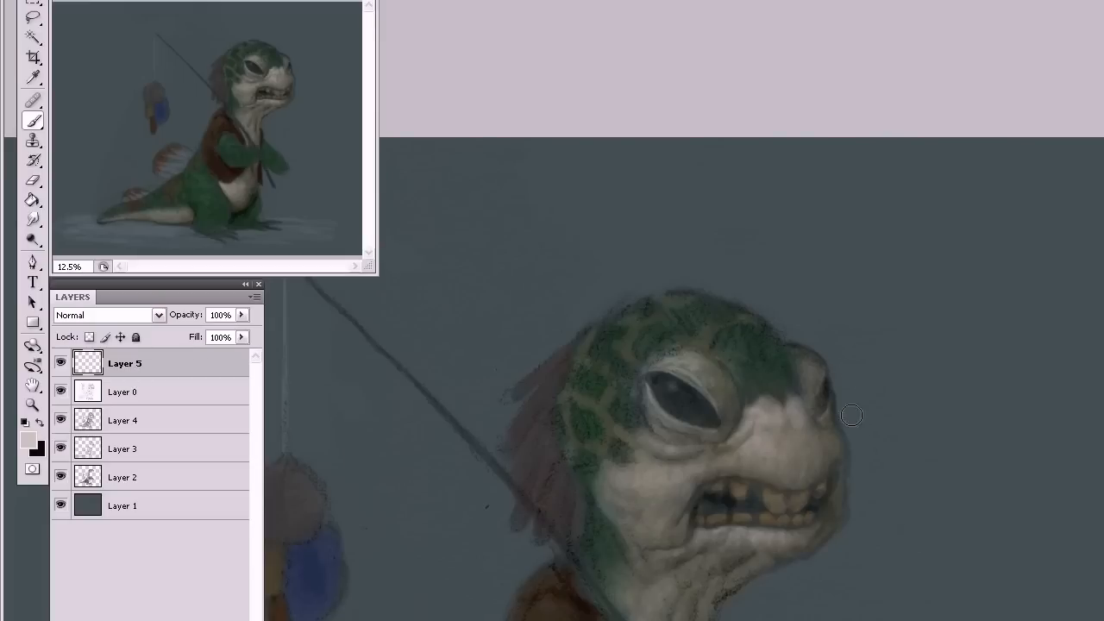
drag(852, 607, 946, 370)
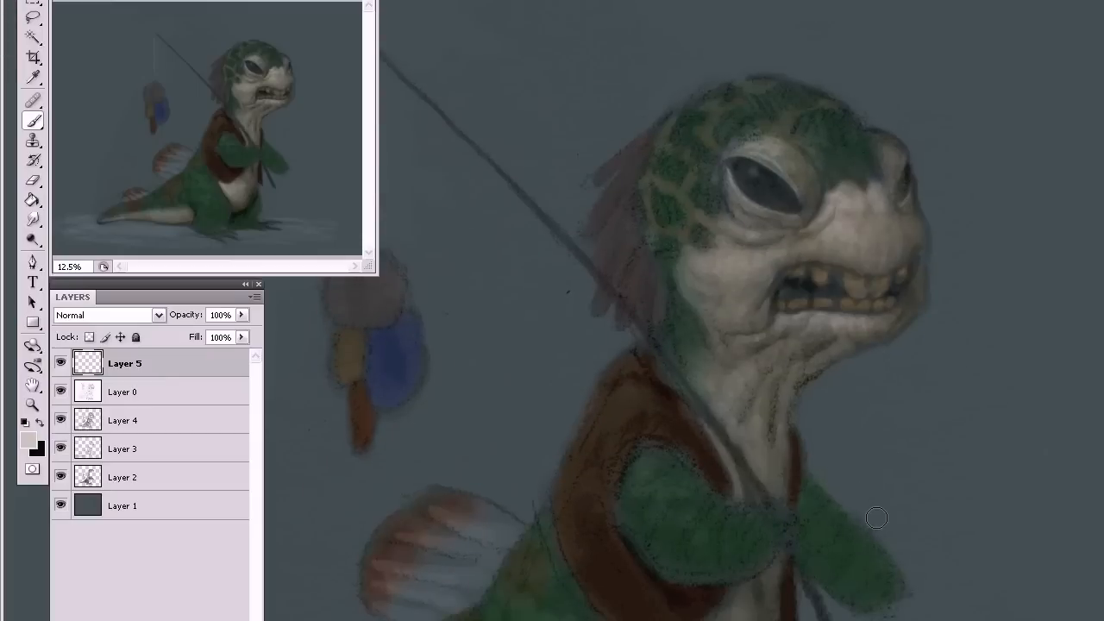
Repaint the lower lip and jaw edge, toggling Layer 5 to compare.
mouse_move(812, 311)
mouse_down()
mouse_move(837, 321)
mouse_move(820, 335)
mouse_up()
click(61, 363)
click(61, 363)
Paint pale scale lines across the top of the head and dark green dabs near the eye.
drag(875, 247, 783, 458)
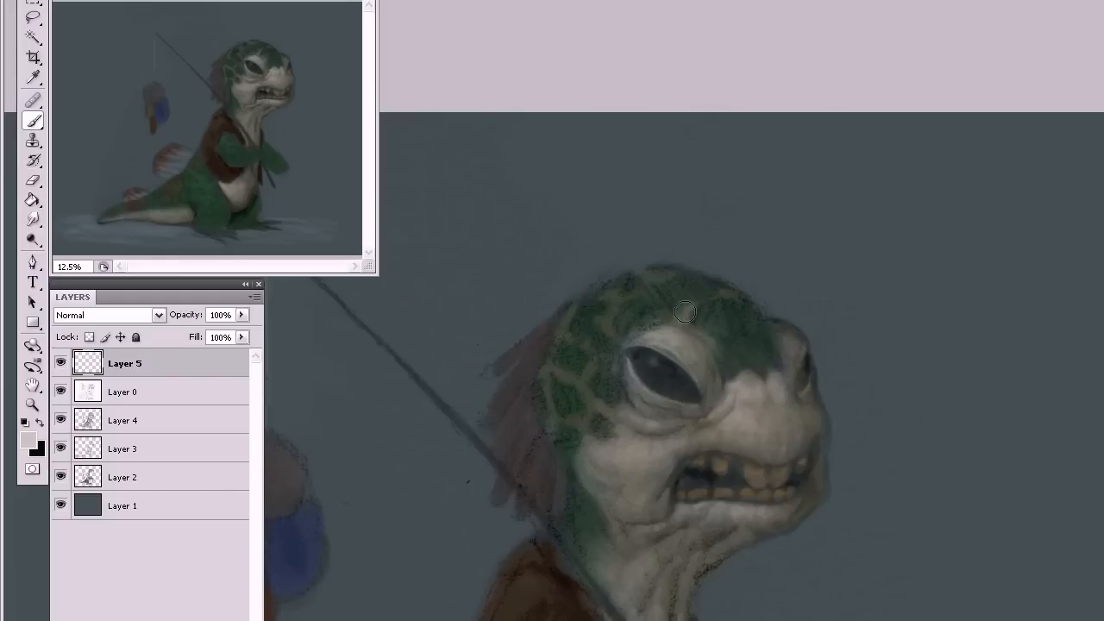
mouse_move(630, 297)
mouse_down()
mouse_move(608, 327)
mouse_move(596, 320)
mouse_move(608, 335)
mouse_move(579, 390)
mouse_move(577, 341)
mouse_move(590, 347)
mouse_move(578, 384)
mouse_up()
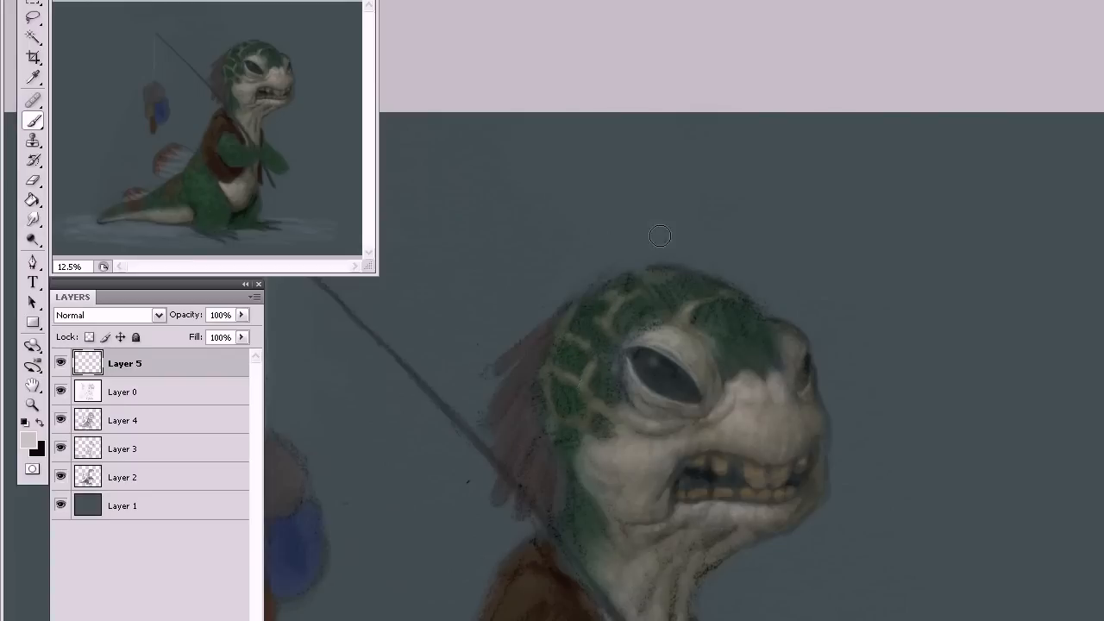
mouse_move(619, 338)
mouse_down()
mouse_move(603, 350)
mouse_move(600, 336)
mouse_move(612, 336)
mouse_up()
scroll(747, 543, down, 8)
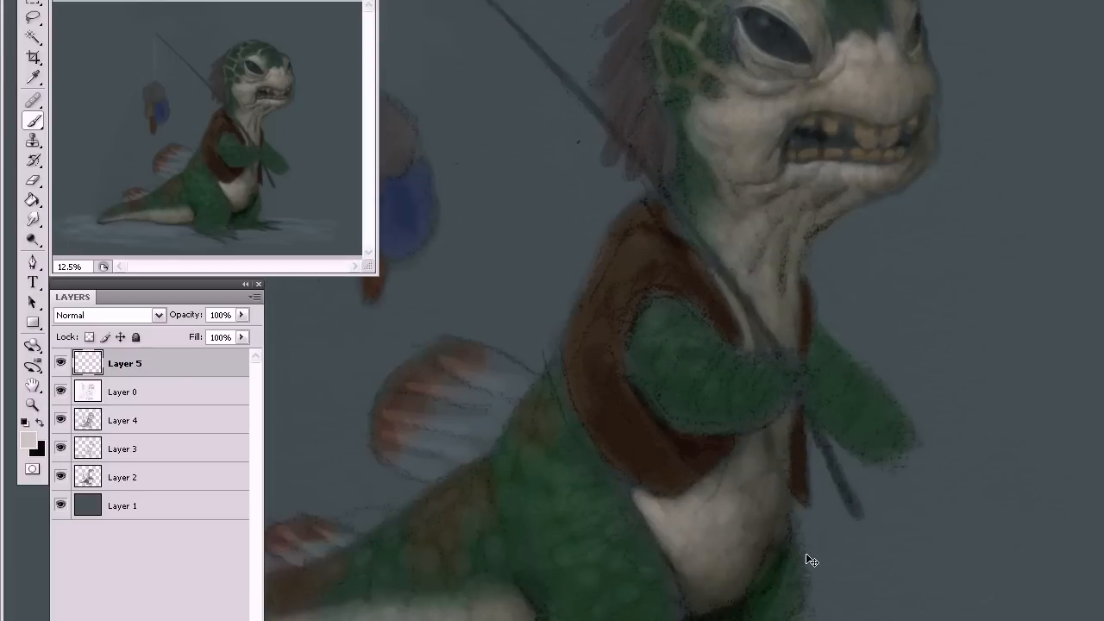
scroll(805, 559, down, 1)
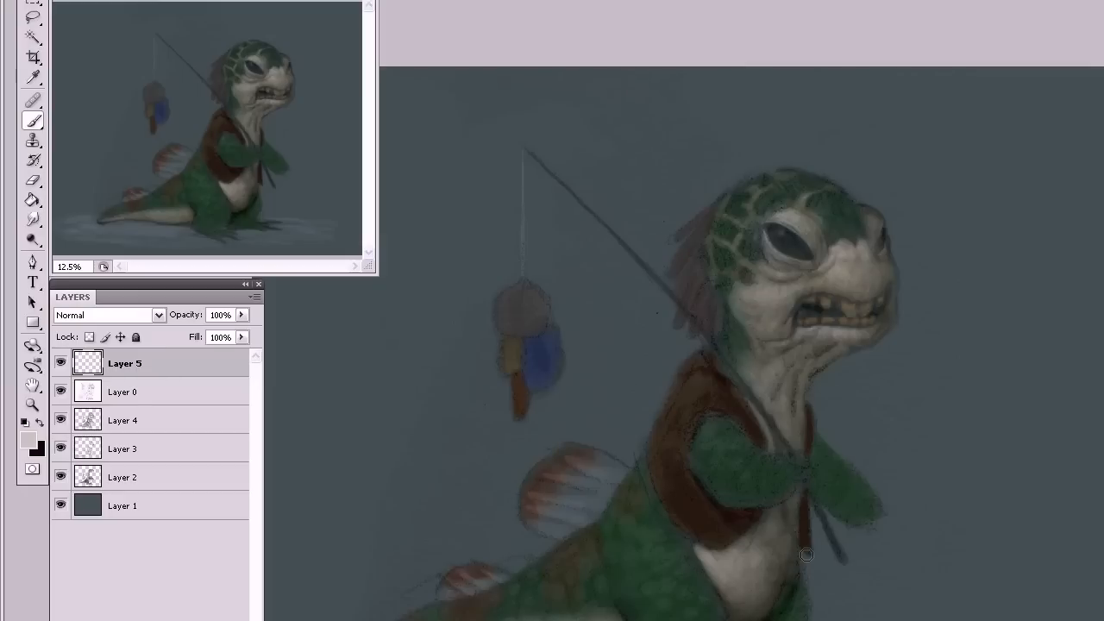
Set the foreground colour to muted green 658253, sampled from the creature and nudged toward yellow-green.
click(32, 441)
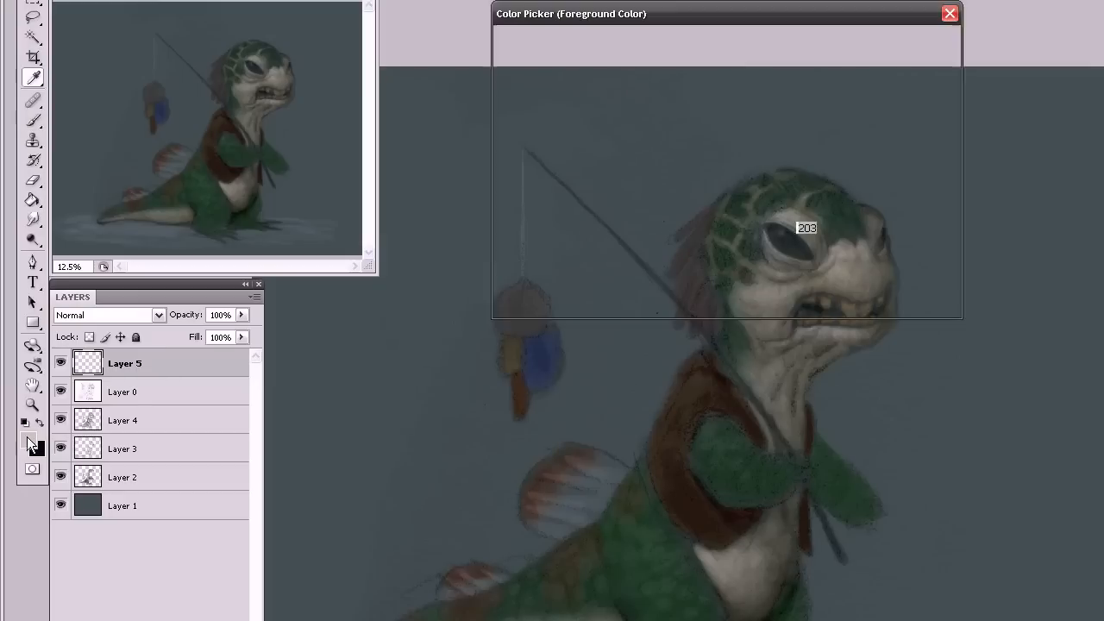
click(698, 556)
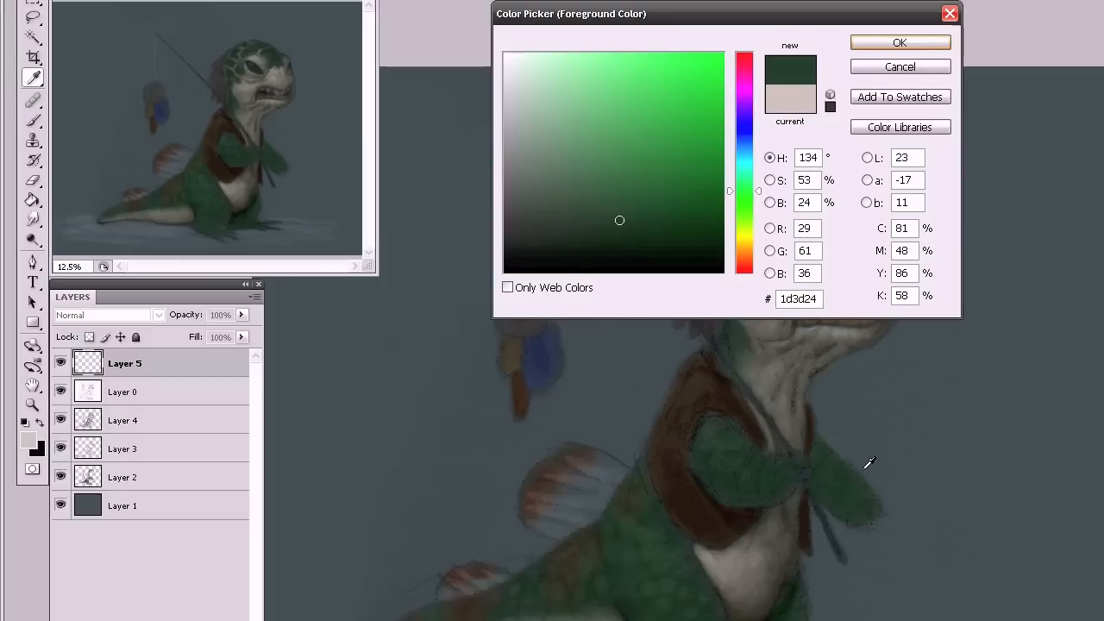
click(654, 538)
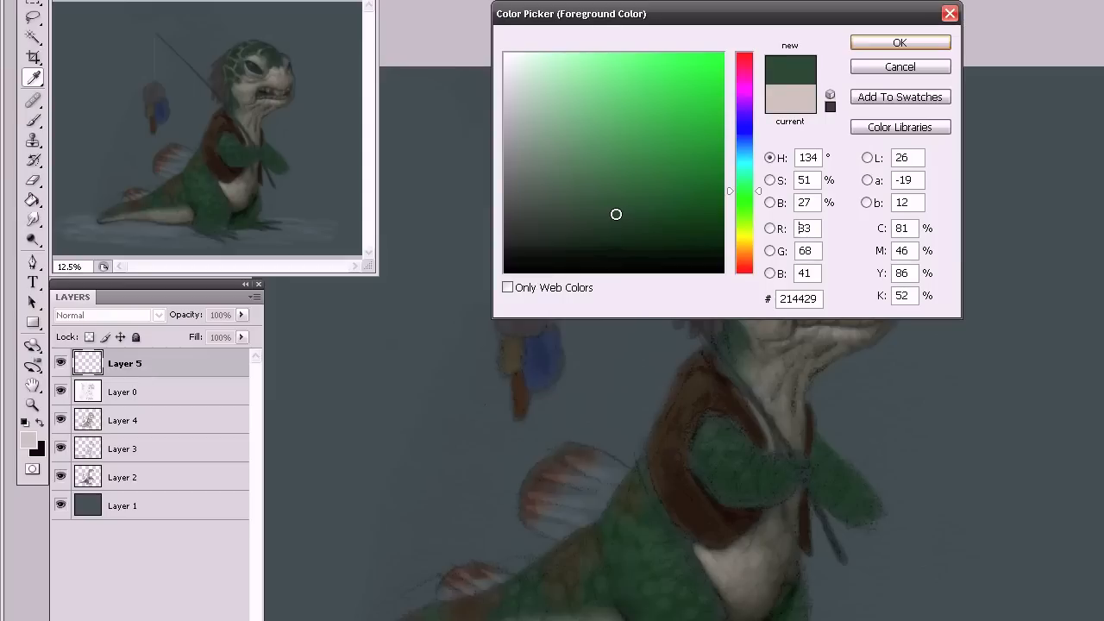
mouse_move(615, 213)
mouse_down()
mouse_move(558, 94)
mouse_move(604, 212)
mouse_move(583, 161)
mouse_up()
click(745, 206)
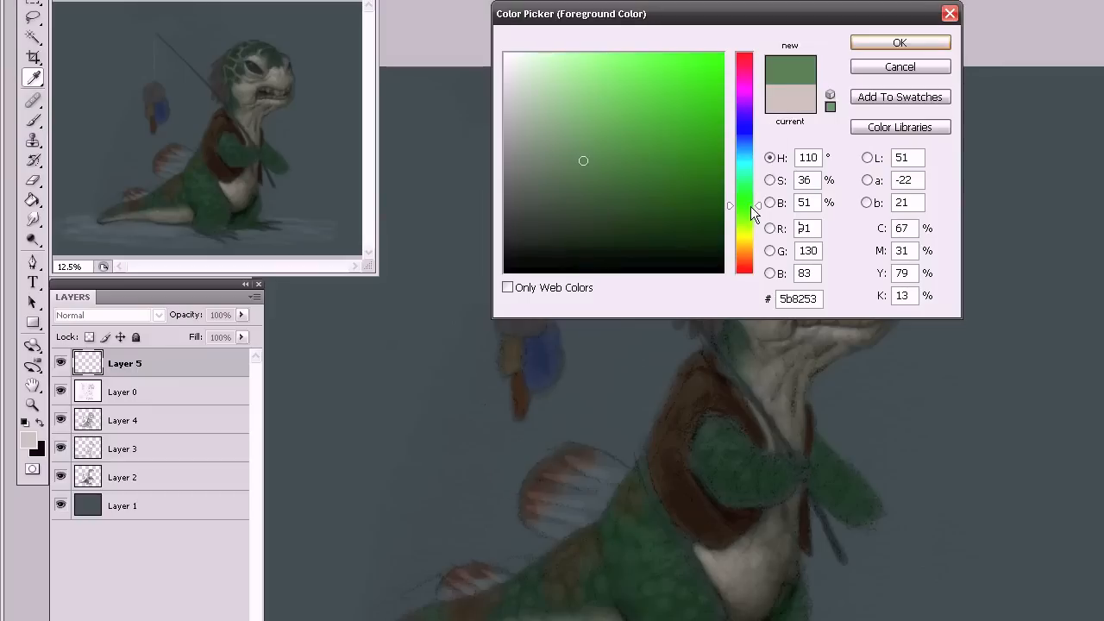
click(744, 213)
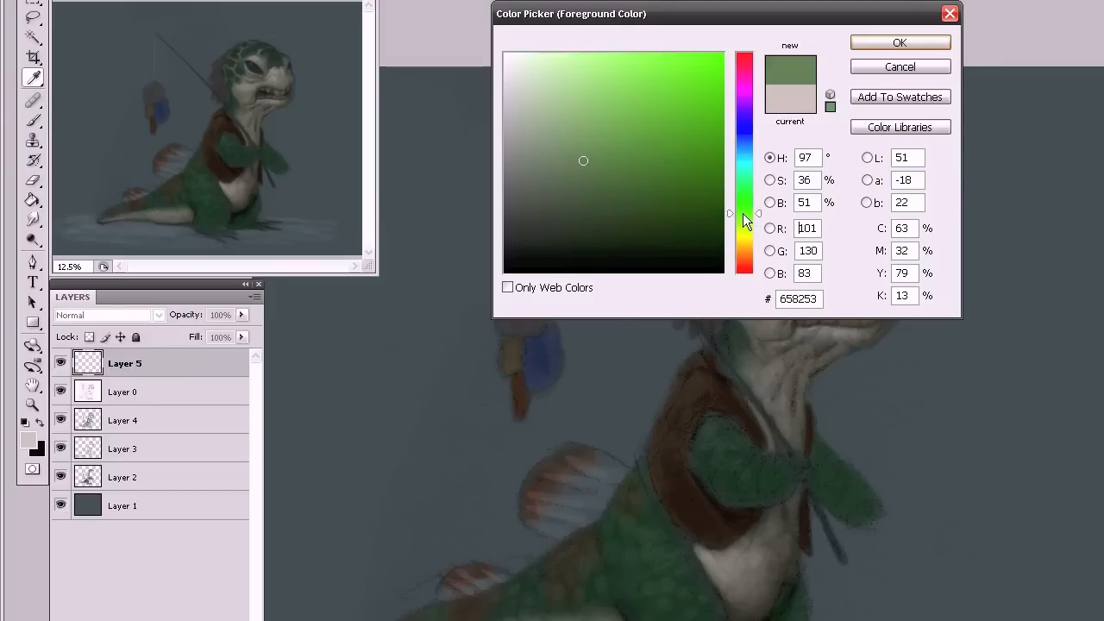
click(873, 44)
key(b)
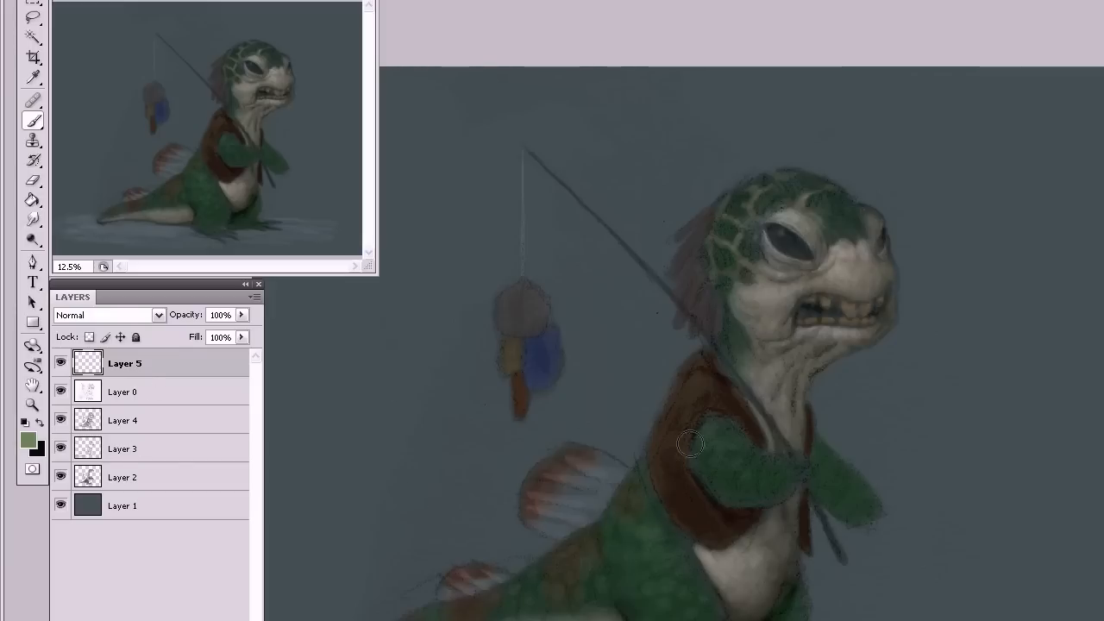
Add a new empty Layer 6 above Layer 5 with Ctrl+Shift+Alt+N.
key(ctrl+shift+alt+n)
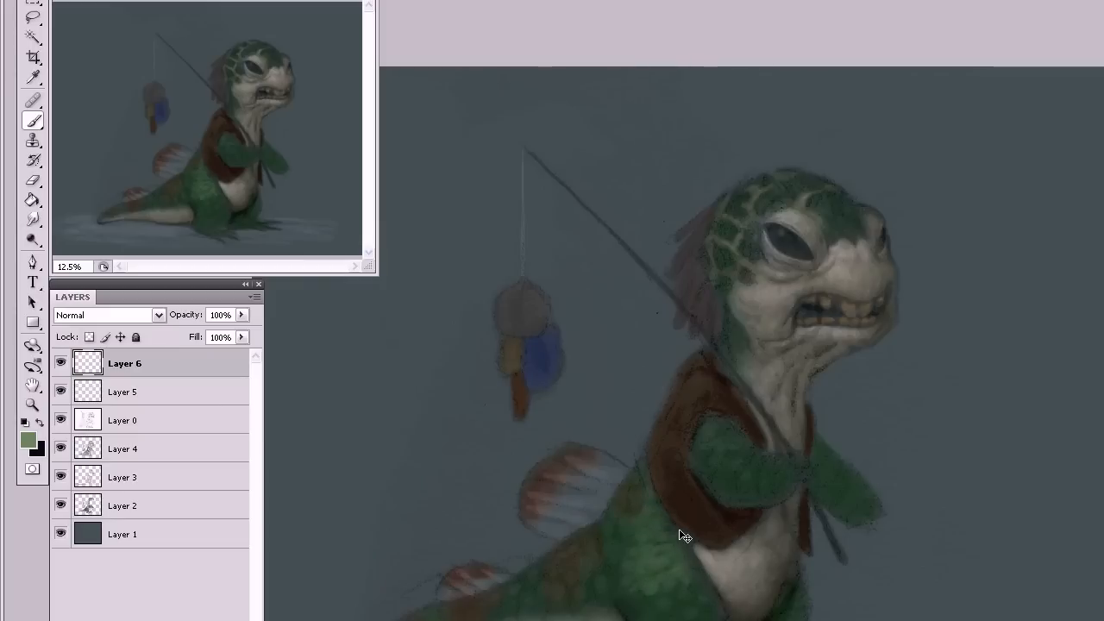
Paint lighter green tones and short scaly strokes over the belly beside and below the fin.
mouse_move(672, 571)
mouse_down()
mouse_move(692, 602)
mouse_move(702, 573)
mouse_move(689, 574)
mouse_move(704, 598)
mouse_move(709, 570)
mouse_move(685, 552)
mouse_move(711, 609)
mouse_move(643, 512)
mouse_move(653, 571)
mouse_move(668, 568)
mouse_move(692, 589)
mouse_move(627, 604)
mouse_move(642, 620)
mouse_move(685, 604)
mouse_move(679, 616)
mouse_move(699, 604)
mouse_move(710, 615)
mouse_move(676, 550)
mouse_up()
drag(693, 609, 716, 609)
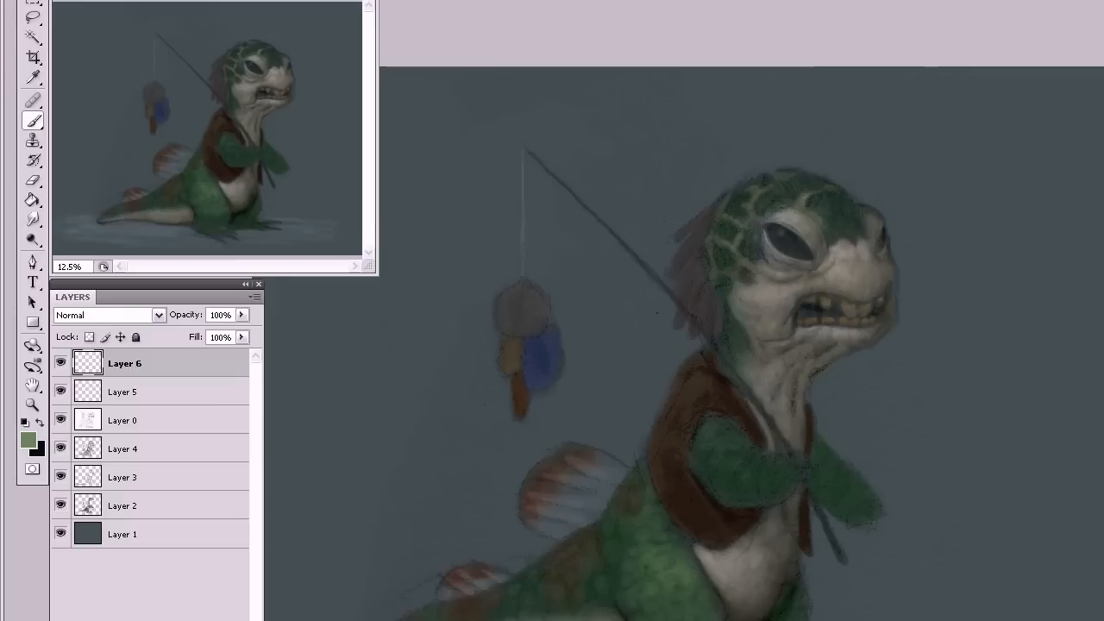
mouse_move(658, 537)
mouse_down()
mouse_move(695, 563)
mouse_move(683, 595)
mouse_move(661, 599)
mouse_move(680, 611)
mouse_move(680, 589)
mouse_move(696, 603)
mouse_move(660, 540)
mouse_move(684, 575)
mouse_up()
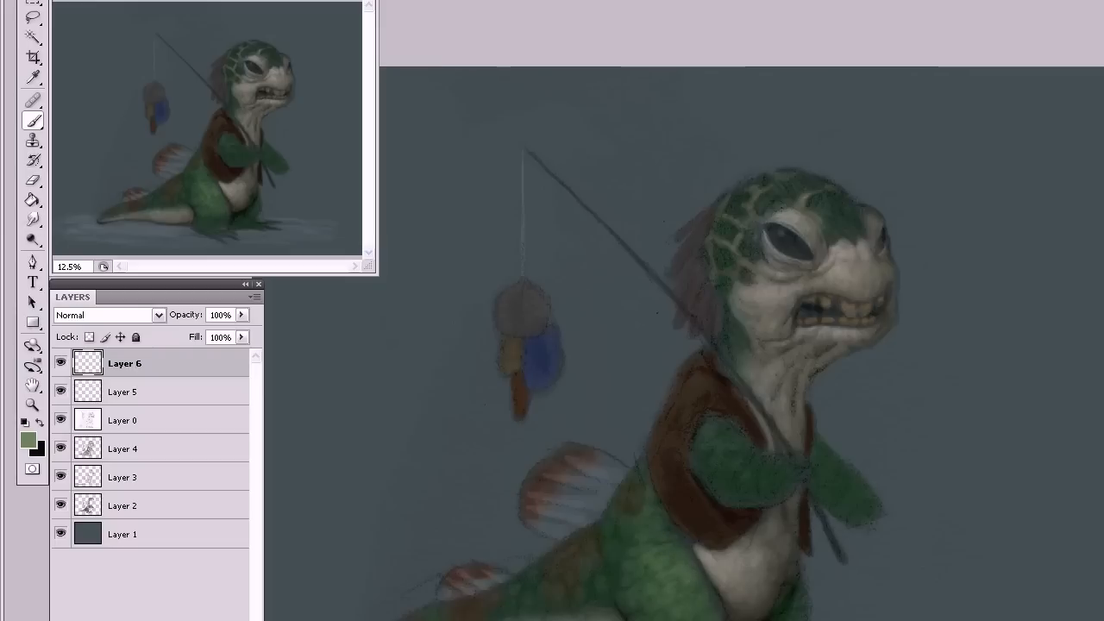
mouse_move(666, 535)
mouse_down()
mouse_move(632, 538)
mouse_move(672, 533)
mouse_move(620, 547)
mouse_move(659, 520)
mouse_move(651, 526)
mouse_move(664, 529)
mouse_move(626, 530)
mouse_move(670, 521)
mouse_move(652, 504)
mouse_move(640, 522)
mouse_move(648, 518)
mouse_move(632, 410)
mouse_move(669, 502)
mouse_move(656, 548)
mouse_move(676, 553)
mouse_move(640, 548)
mouse_move(648, 544)
mouse_move(620, 561)
mouse_move(643, 545)
mouse_move(608, 505)
mouse_move(650, 494)
mouse_move(643, 454)
mouse_move(635, 472)
mouse_move(643, 461)
mouse_move(657, 500)
mouse_up()
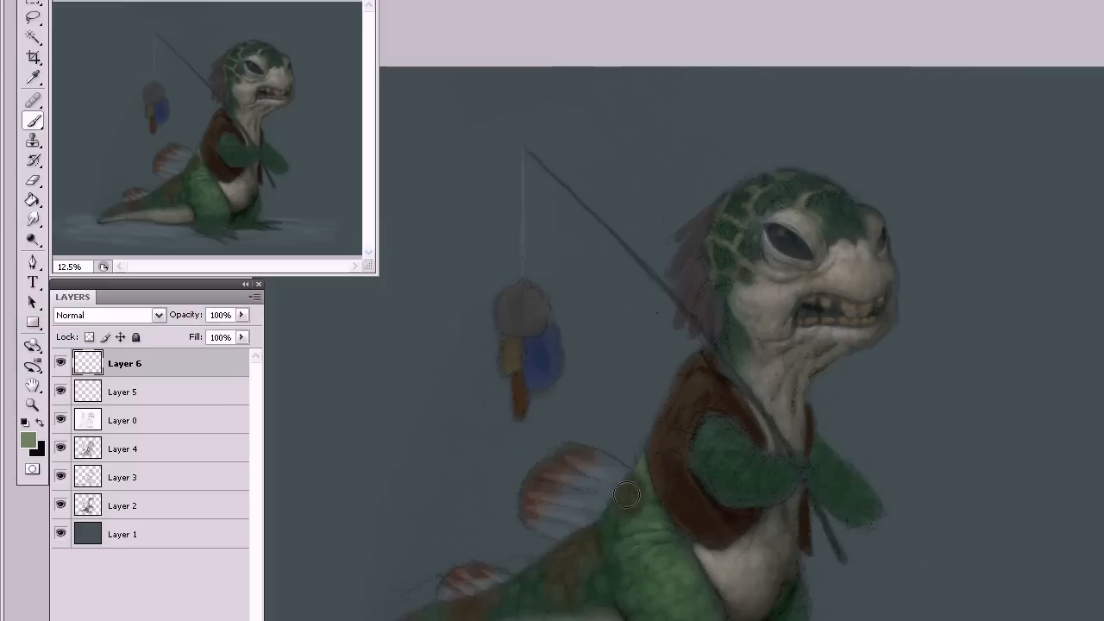
mouse_move(614, 551)
mouse_down()
mouse_move(620, 516)
mouse_move(613, 535)
mouse_move(609, 516)
mouse_up()
mouse_move(630, 519)
mouse_down()
mouse_move(611, 552)
mouse_move(620, 593)
mouse_move(602, 582)
mouse_move(608, 593)
mouse_up()
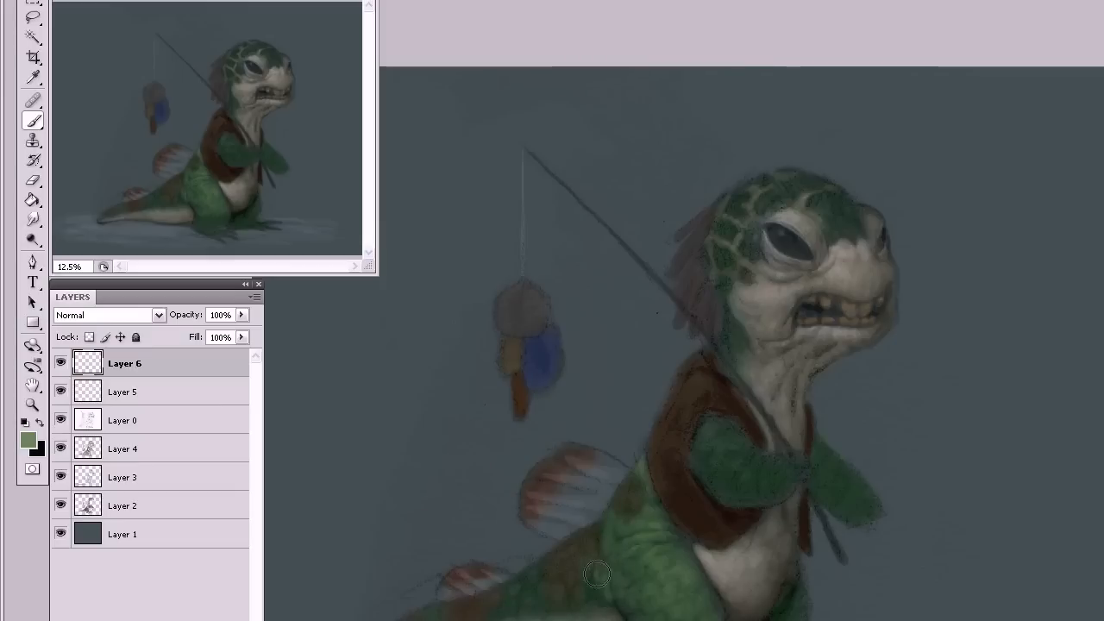
mouse_move(603, 571)
mouse_down()
mouse_move(578, 584)
mouse_move(588, 579)
mouse_move(587, 591)
mouse_move(571, 588)
mouse_move(583, 598)
mouse_move(572, 612)
mouse_move(530, 588)
mouse_move(530, 620)
mouse_move(543, 569)
mouse_move(547, 589)
mouse_move(579, 575)
mouse_move(583, 588)
mouse_move(563, 596)
mouse_move(561, 583)
mouse_move(578, 583)
mouse_move(555, 566)
mouse_move(568, 589)
mouse_move(546, 567)
mouse_move(563, 590)
mouse_move(550, 589)
mouse_move(564, 587)
mouse_move(571, 606)
mouse_move(511, 609)
mouse_up()
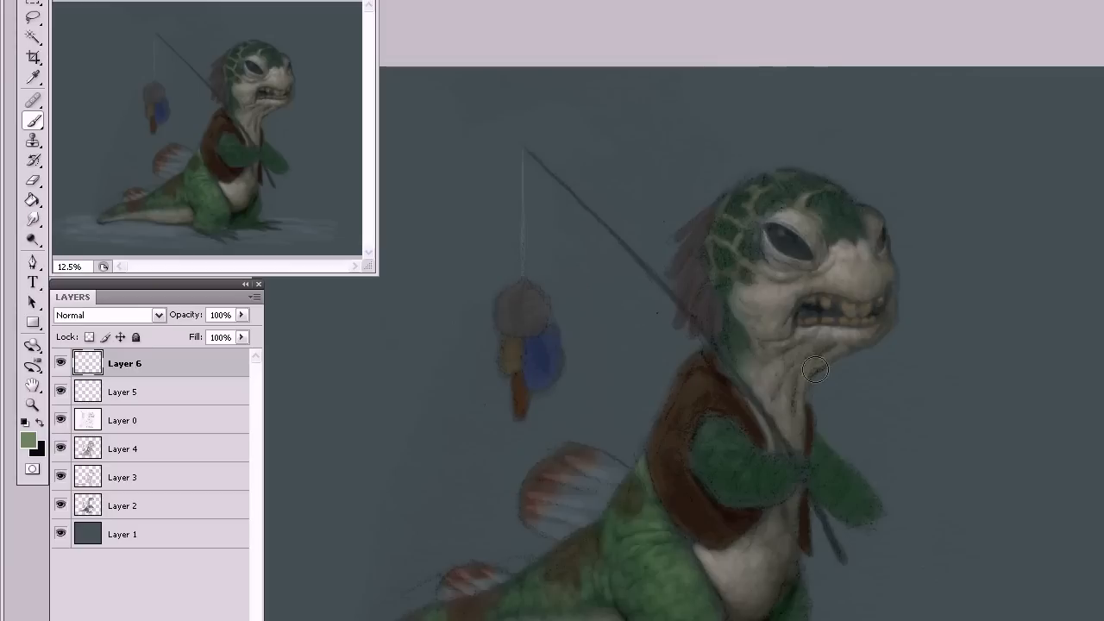
Touch up the green near the neck and hand, then sample dark brown 2d2a1a as foreground colour.
mouse_move(720, 437)
mouse_down()
mouse_move(739, 463)
mouse_move(718, 470)
mouse_move(742, 455)
mouse_move(745, 473)
mouse_move(749, 454)
mouse_move(734, 482)
mouse_move(755, 462)
mouse_move(745, 478)
mouse_move(761, 479)
mouse_move(756, 465)
mouse_move(750, 480)
mouse_move(773, 476)
mouse_move(767, 465)
mouse_move(761, 480)
mouse_move(782, 483)
mouse_move(778, 469)
mouse_move(779, 483)
mouse_move(744, 488)
mouse_up()
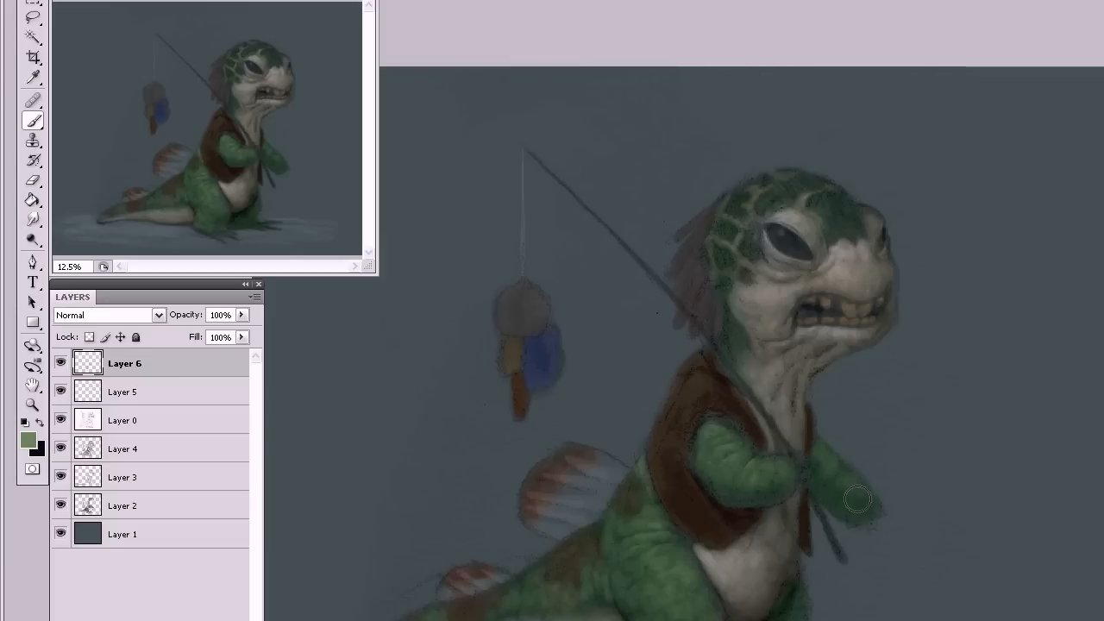
drag(841, 460, 849, 472)
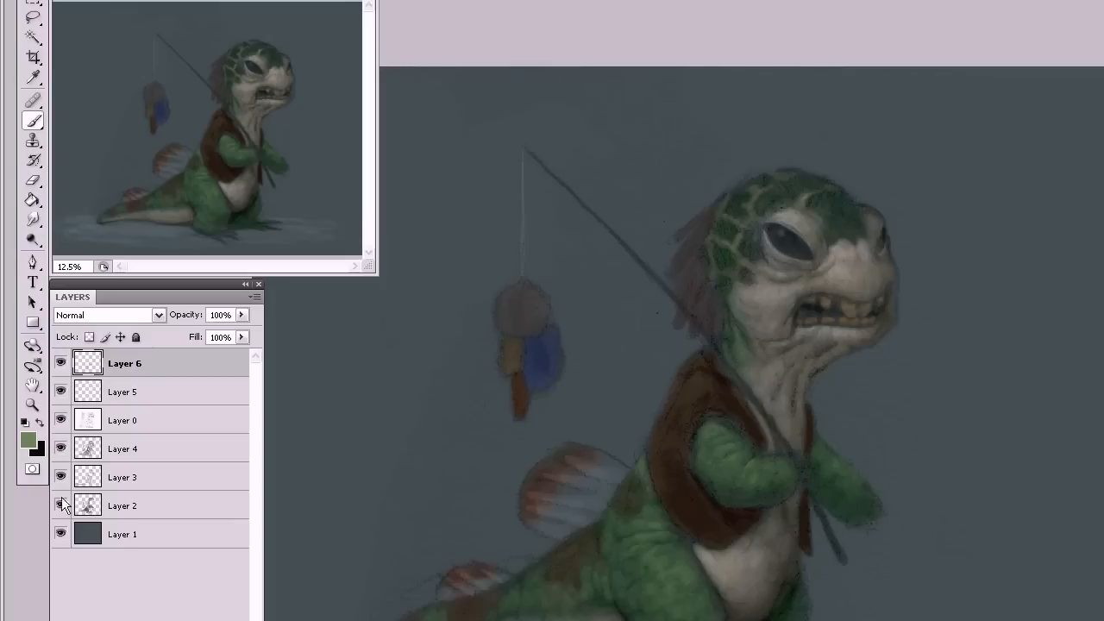
click(28, 441)
click(575, 564)
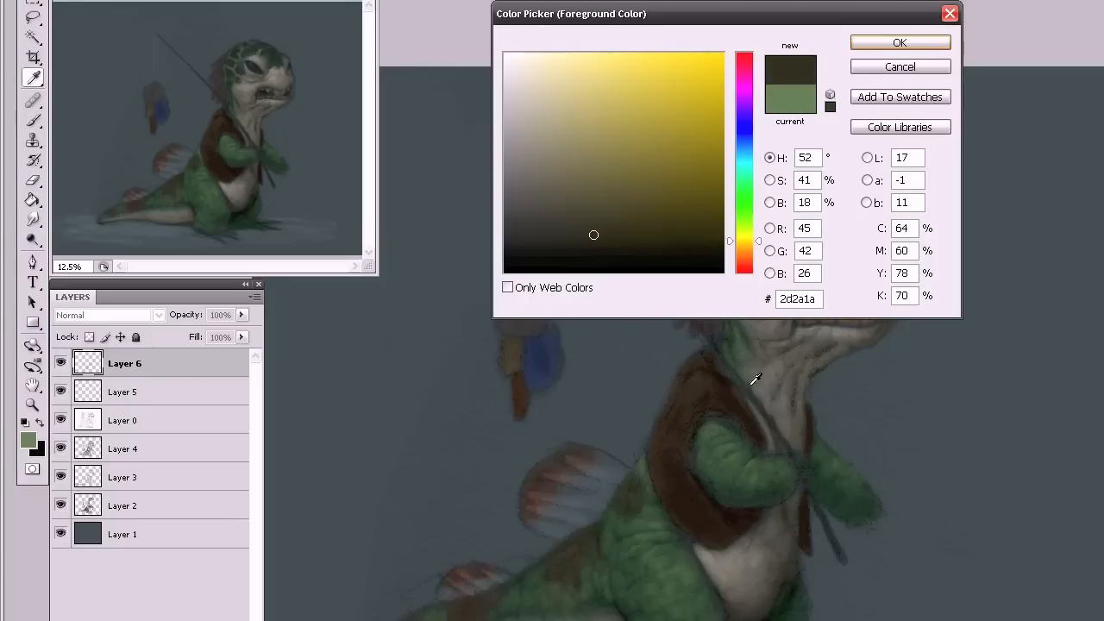
Choose a mid-tone brown sampled from the painting and paint it over the green shoulder.
click(578, 562)
click(584, 542)
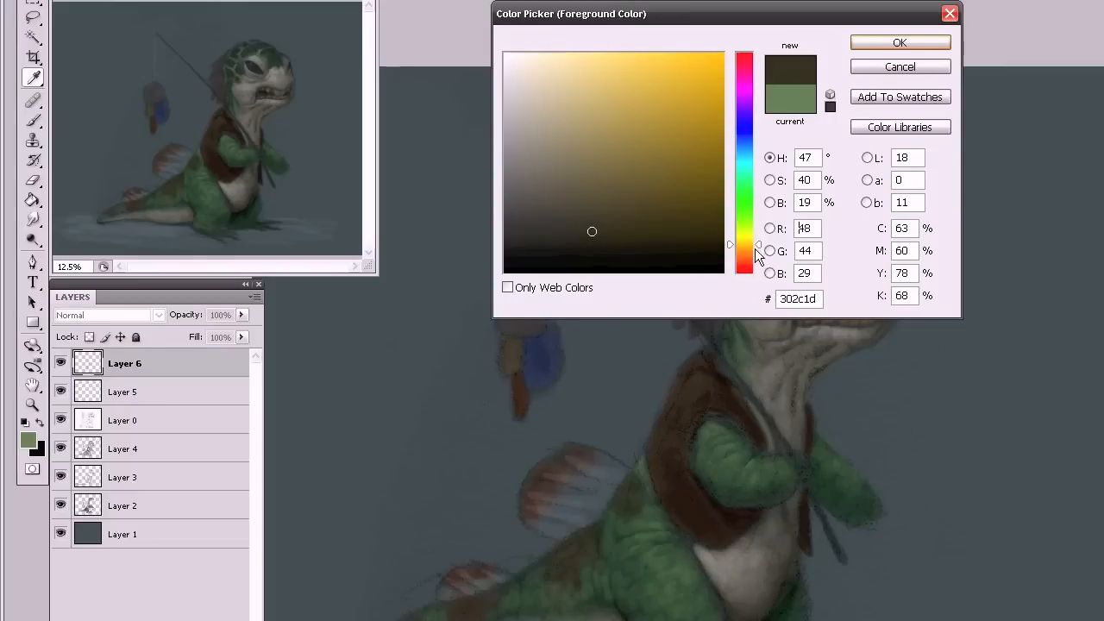
drag(757, 246, 757, 257)
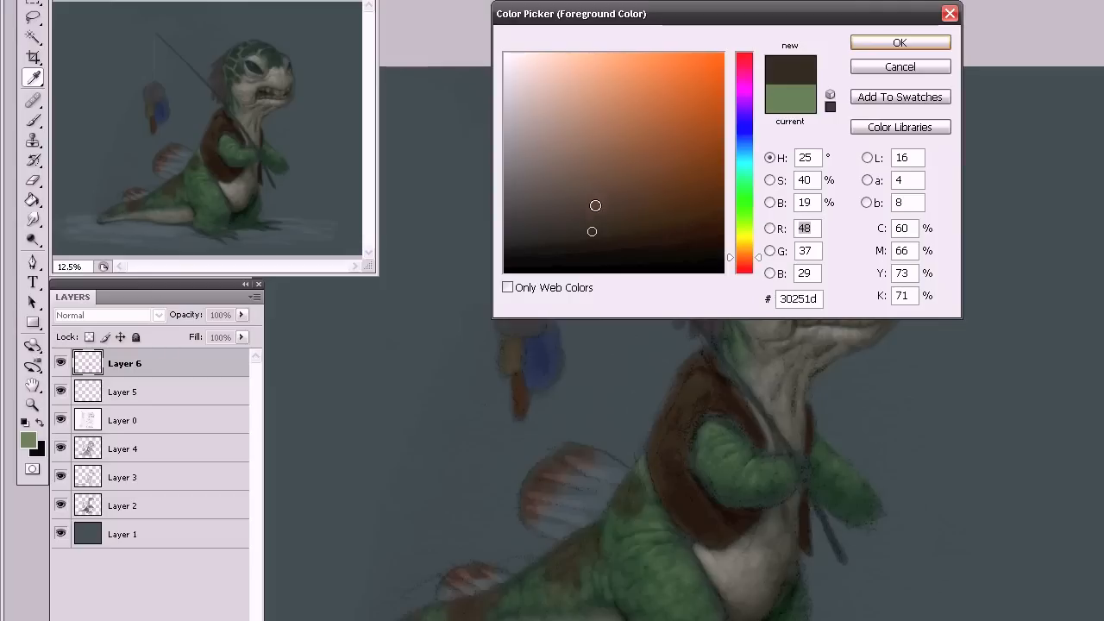
click(477, 608)
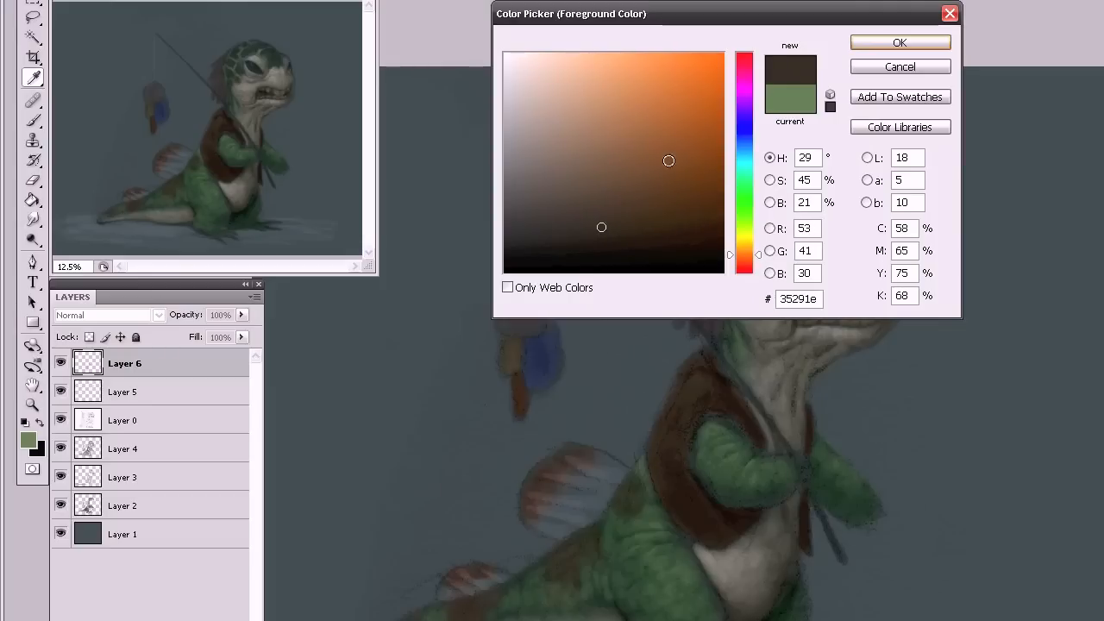
mouse_move(616, 165)
mouse_down()
mouse_move(589, 148)
mouse_move(594, 156)
mouse_up()
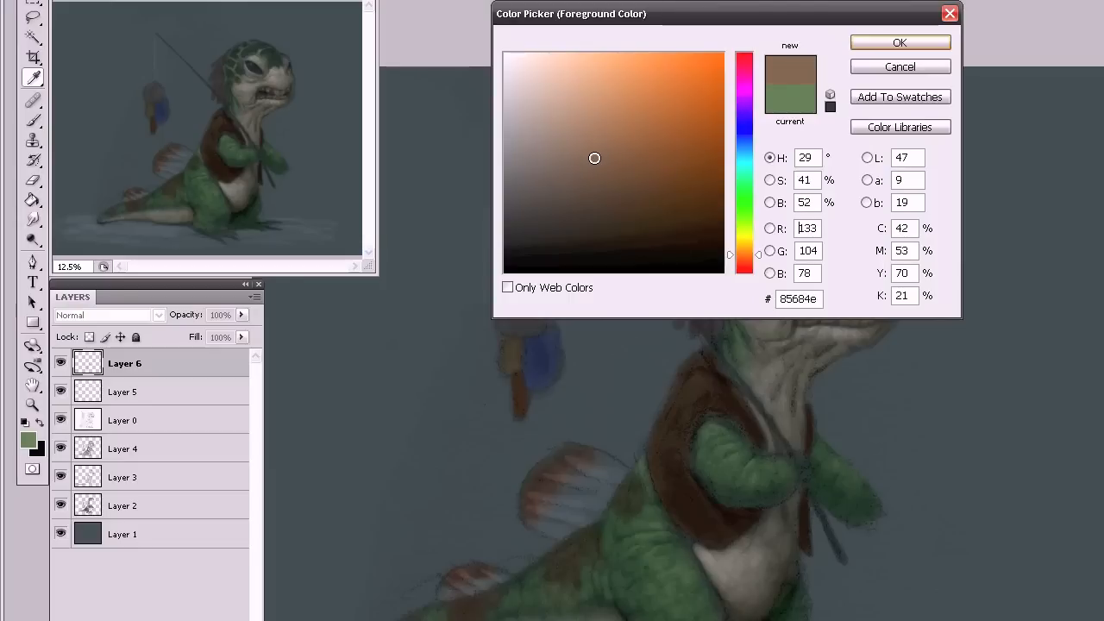
click(880, 46)
key(b)
mouse_move(572, 548)
mouse_down()
mouse_move(573, 574)
mouse_move(558, 561)
mouse_move(554, 574)
mouse_move(600, 562)
mouse_move(572, 563)
mouse_up()
Change the paint colour to reddish brown 84513a and brush strokes on the lower tail.
click(34, 441)
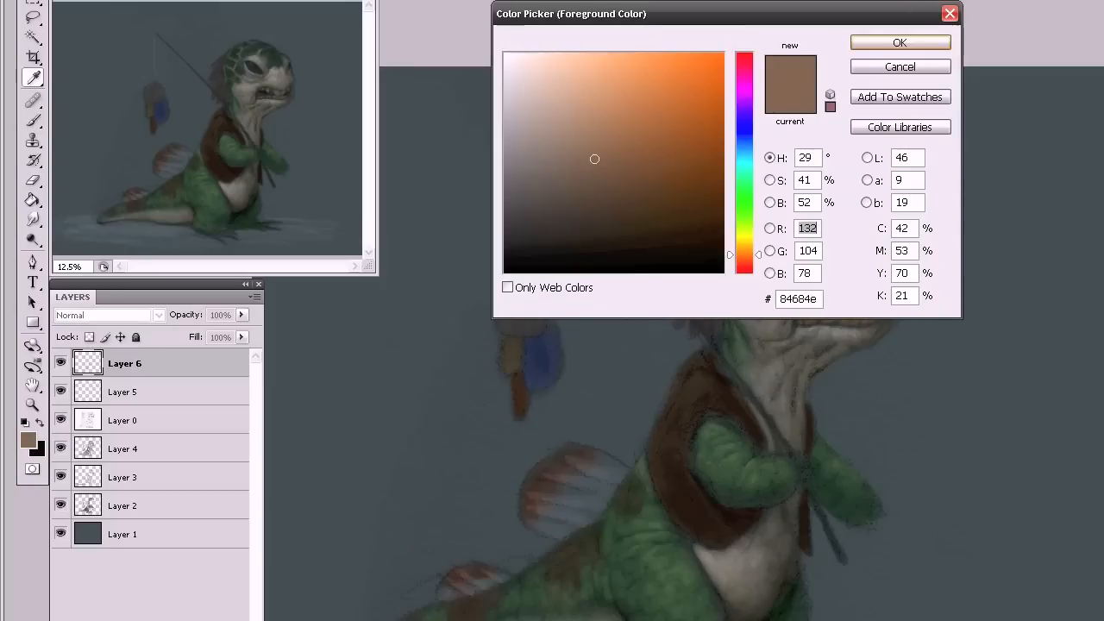
click(579, 561)
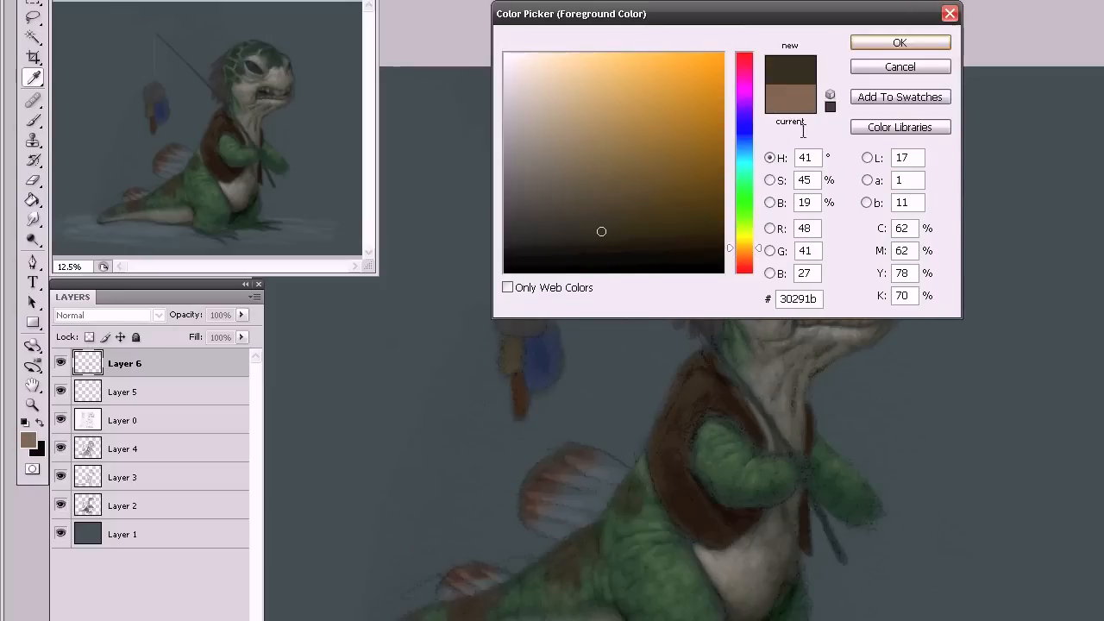
click(478, 604)
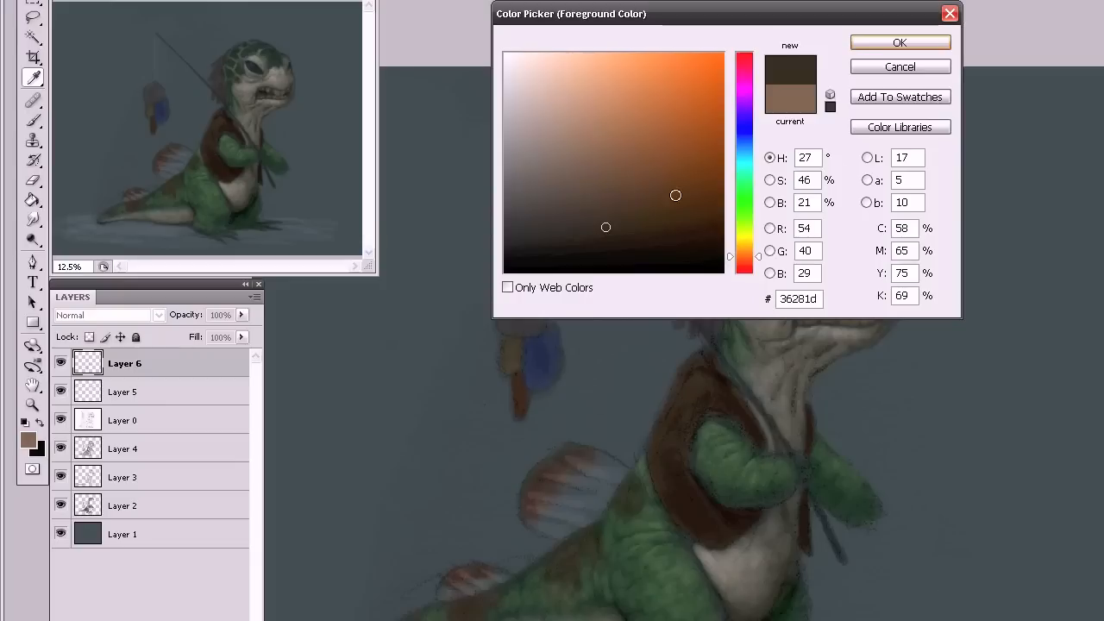
drag(628, 173, 627, 159)
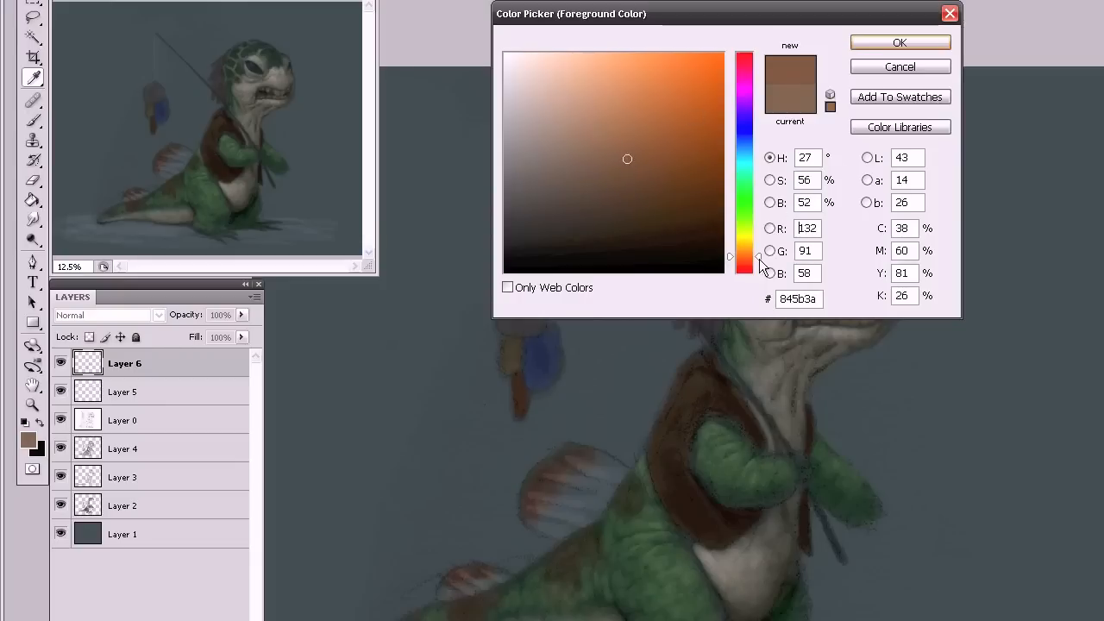
click(758, 262)
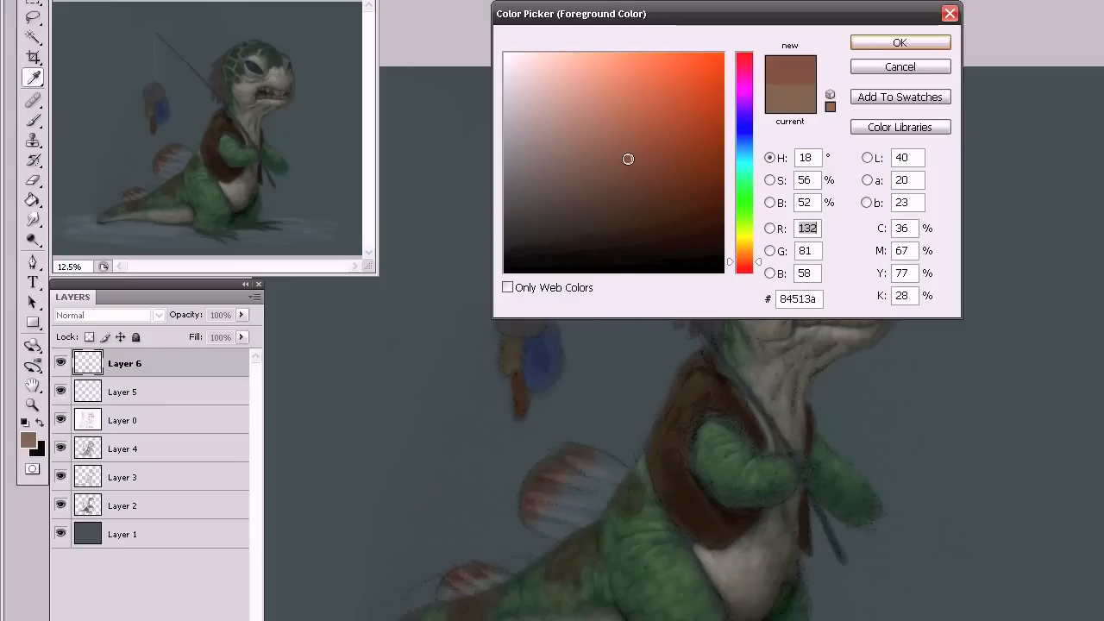
click(899, 42)
mouse_move(480, 605)
mouse_down()
mouse_move(476, 614)
mouse_move(449, 610)
mouse_move(497, 598)
mouse_move(518, 537)
mouse_move(503, 516)
mouse_move(496, 566)
mouse_move(463, 611)
mouse_up()
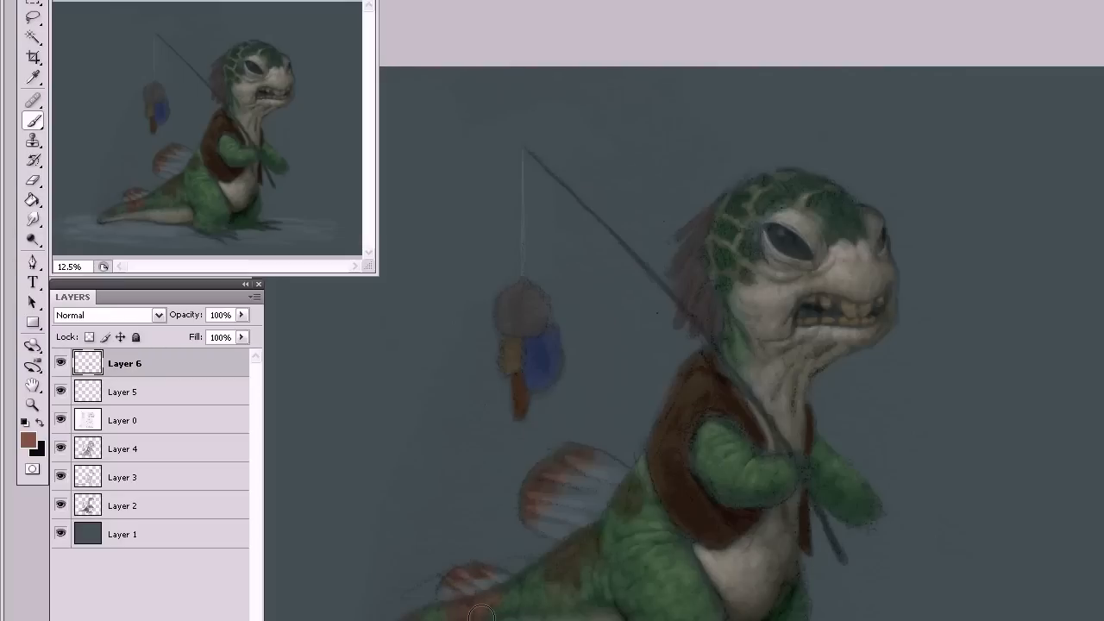
Add reddish-brown patches on the tail and the back beside the vest.
drag(488, 610, 504, 597)
drag(409, 614, 405, 607)
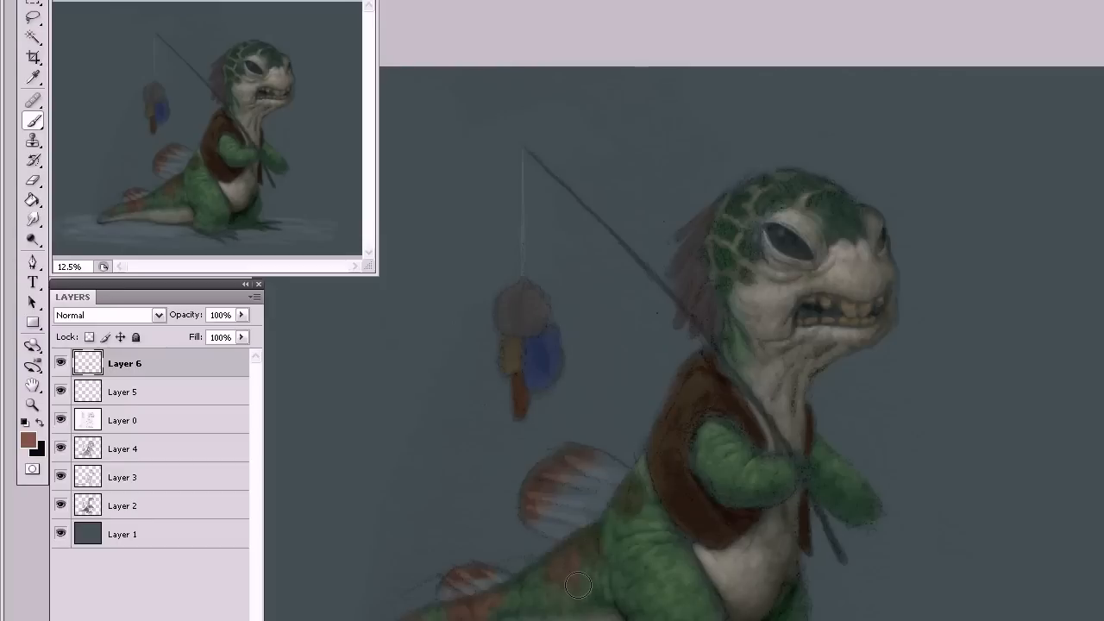
drag(560, 586, 584, 556)
mouse_move(644, 489)
mouse_down()
mouse_move(626, 507)
mouse_move(632, 499)
mouse_move(642, 516)
mouse_up()
Paint reddish strokes across the tail fin and strands fanning down behind the head.
mouse_move(543, 470)
mouse_down()
mouse_move(586, 465)
mouse_move(565, 447)
mouse_move(587, 462)
mouse_move(552, 461)
mouse_move(562, 504)
mouse_up()
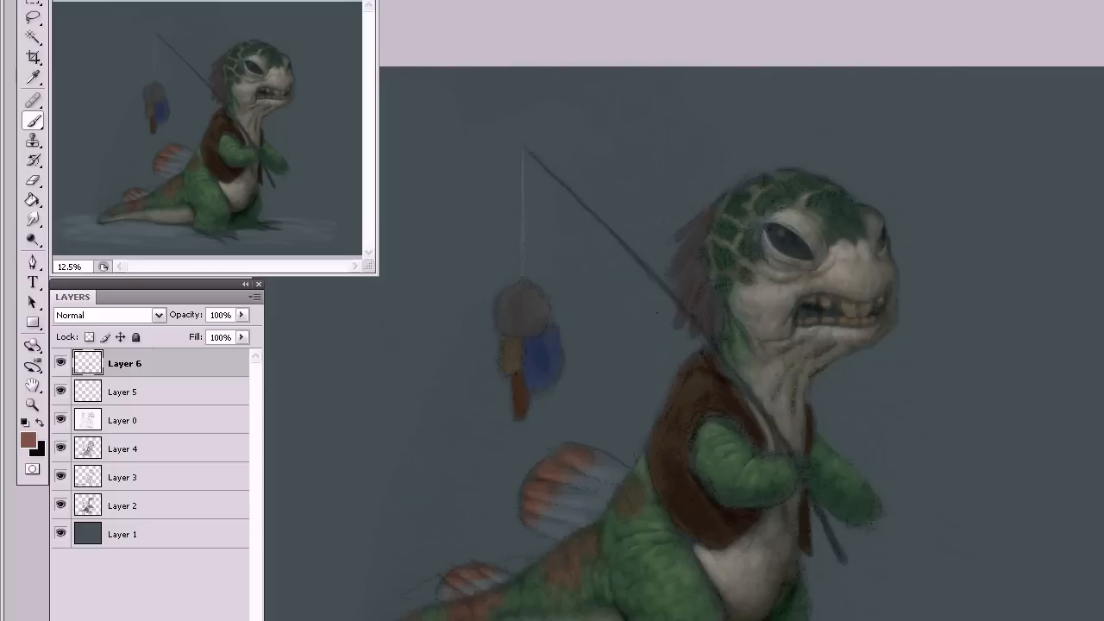
mouse_move(722, 189)
mouse_down()
mouse_move(701, 225)
mouse_move(679, 231)
mouse_move(707, 209)
mouse_move(679, 232)
mouse_move(720, 199)
mouse_move(676, 235)
mouse_move(712, 206)
mouse_move(669, 273)
mouse_move(706, 229)
mouse_move(676, 298)
mouse_move(697, 263)
mouse_move(678, 297)
mouse_move(704, 274)
mouse_move(676, 323)
mouse_move(711, 271)
mouse_move(707, 313)
mouse_move(708, 292)
mouse_move(690, 336)
mouse_move(708, 324)
mouse_up()
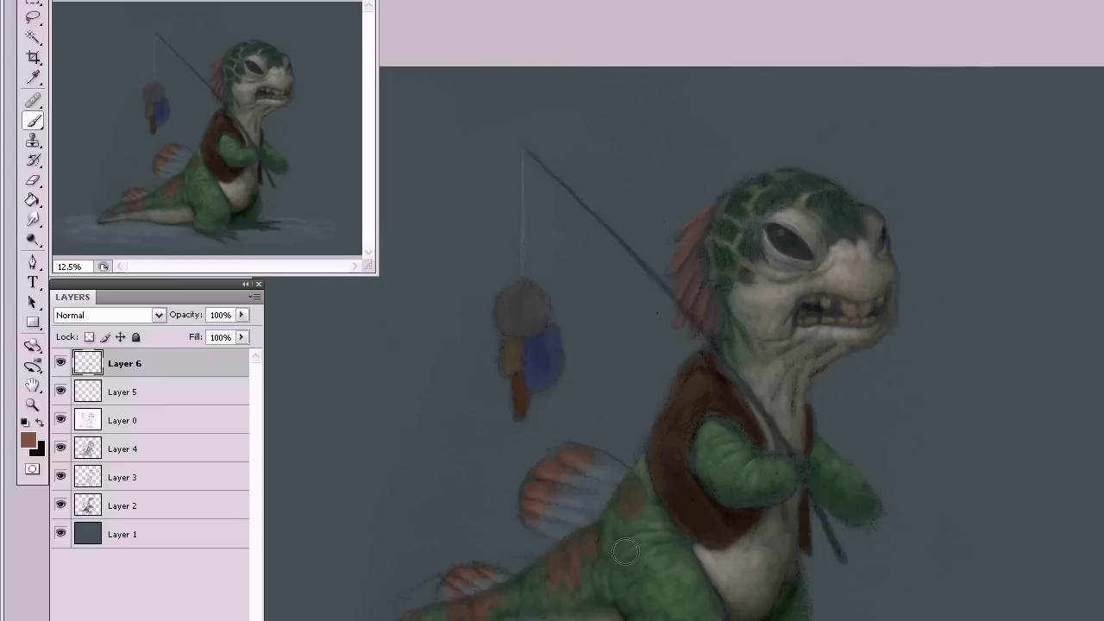
mouse_move(707, 200)
mouse_down()
mouse_move(694, 257)
mouse_move(702, 276)
mouse_up()
Draw the fishing rod in bold black up to its tip, then paint the gripping hand green.
key(x)
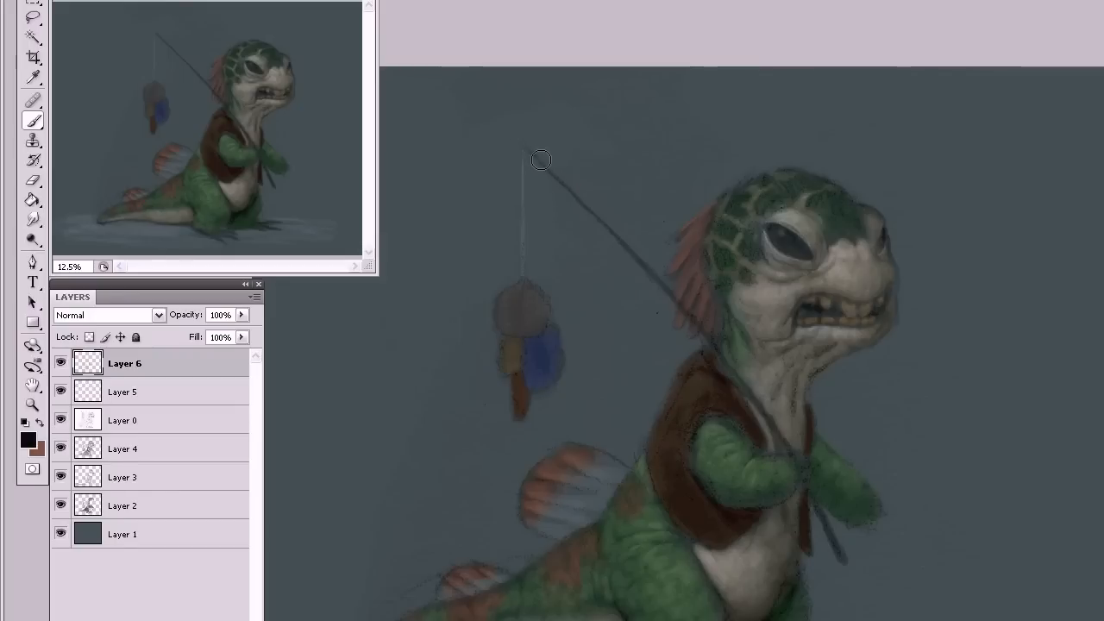
mouse_move(525, 148)
mouse_down()
mouse_move(605, 228)
mouse_move(592, 192)
mouse_move(601, 223)
mouse_move(695, 328)
mouse_move(667, 301)
mouse_move(692, 317)
mouse_move(818, 495)
mouse_move(804, 479)
mouse_move(842, 557)
mouse_up()
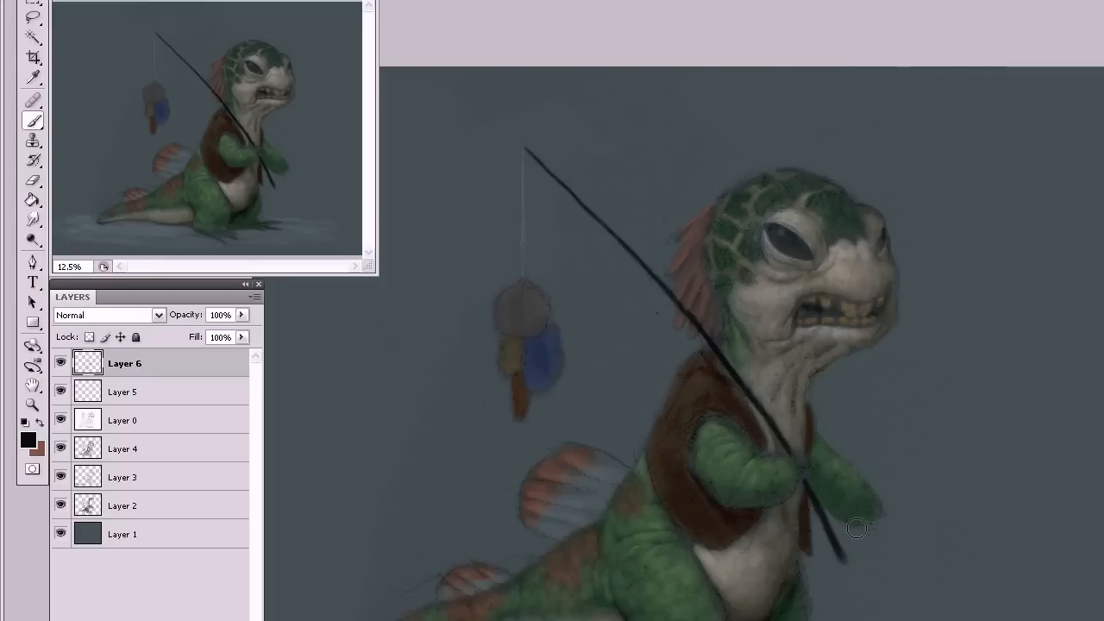
alt+click(761, 470)
mouse_move(802, 463)
mouse_down()
mouse_move(814, 515)
mouse_move(801, 505)
mouse_move(819, 497)
mouse_move(798, 473)
mouse_move(806, 504)
mouse_up()
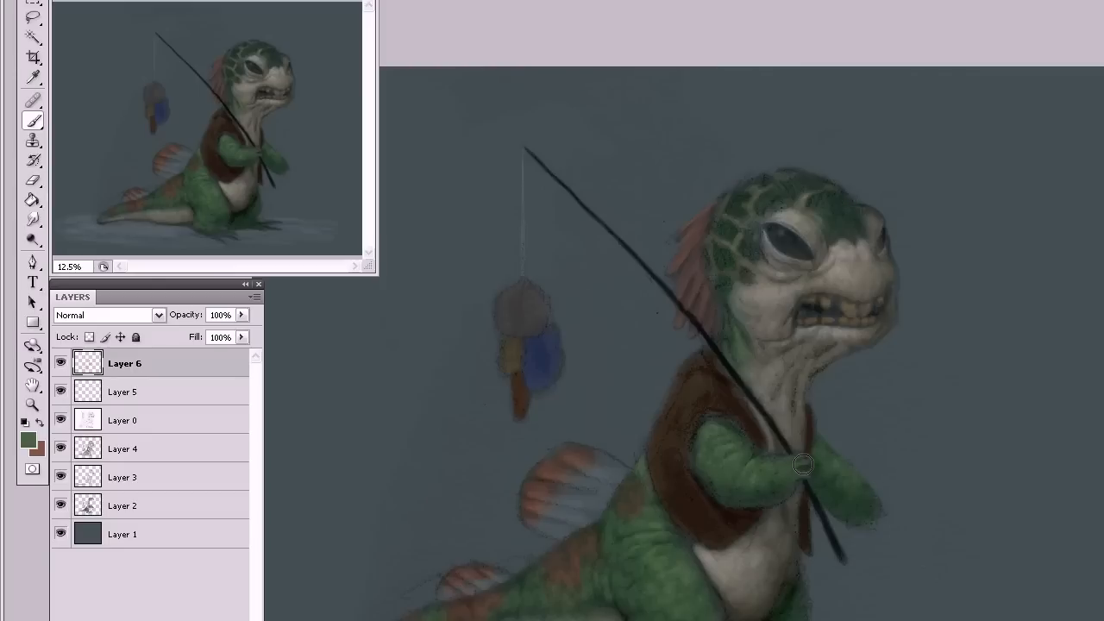
Erase the rod where it crosses the fingers and brush darker shading onto the hand.
key(e)
drag(807, 464, 809, 459)
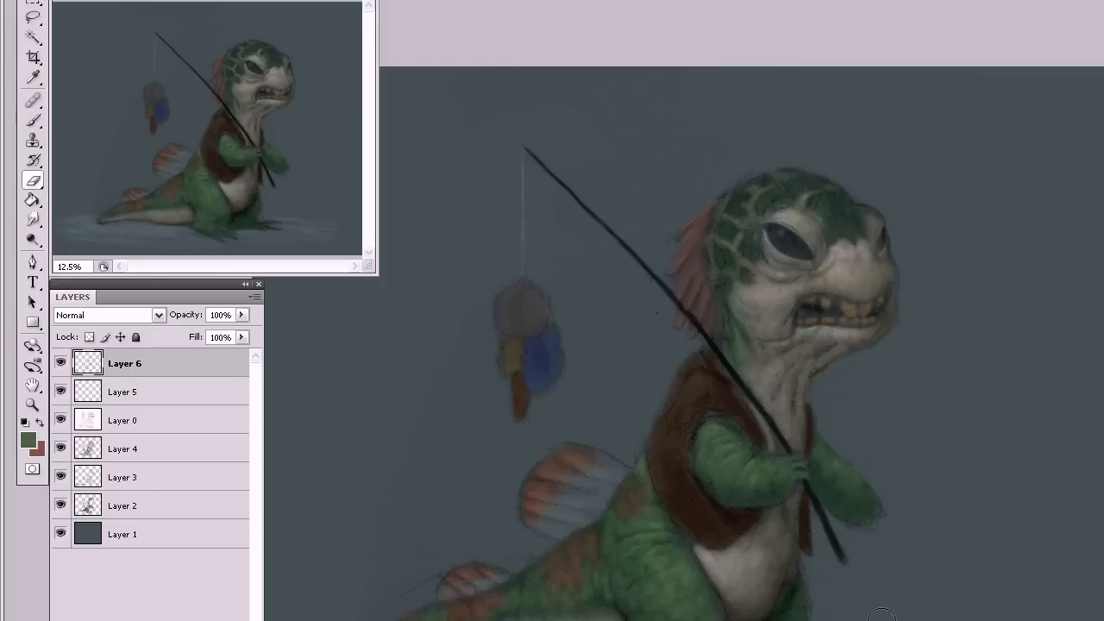
key(b)
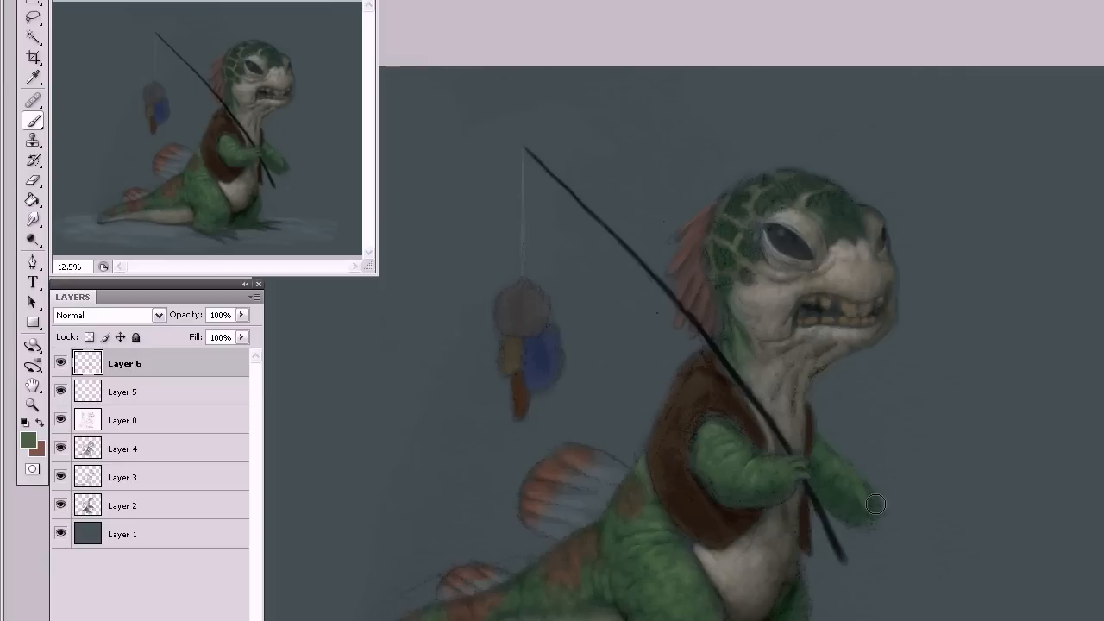
drag(876, 530, 860, 524)
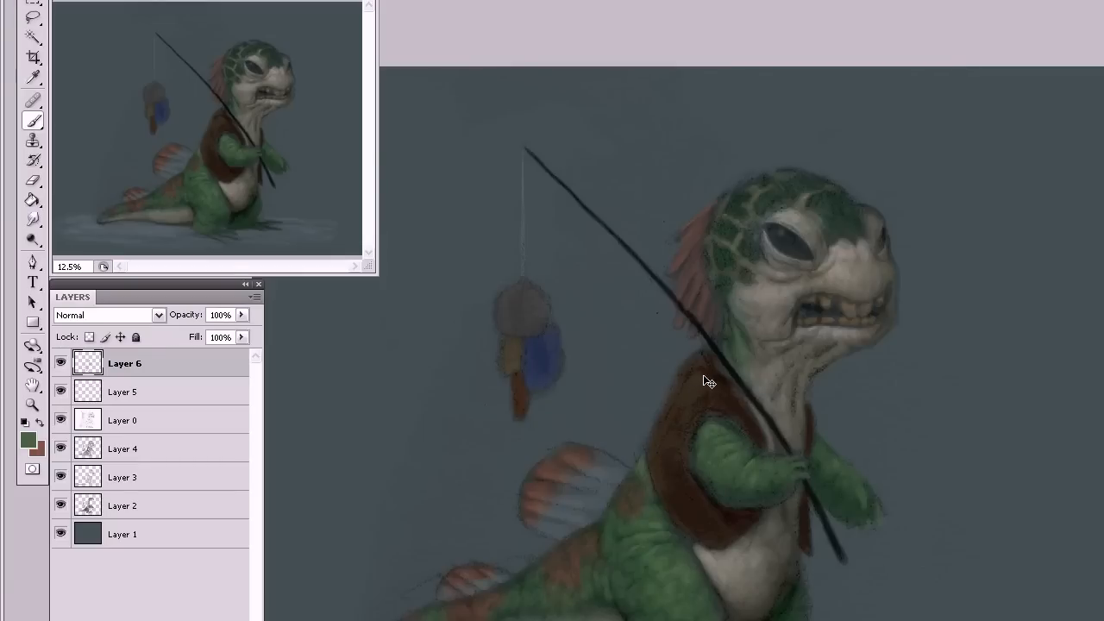
alt+click(970, 580)
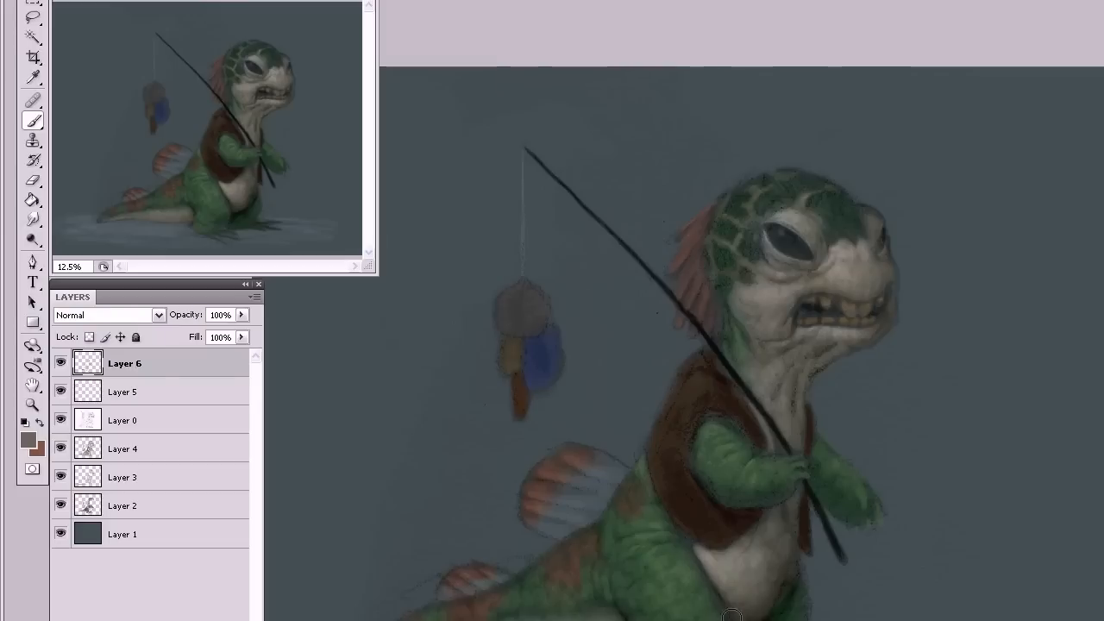
alt+click(605, 226)
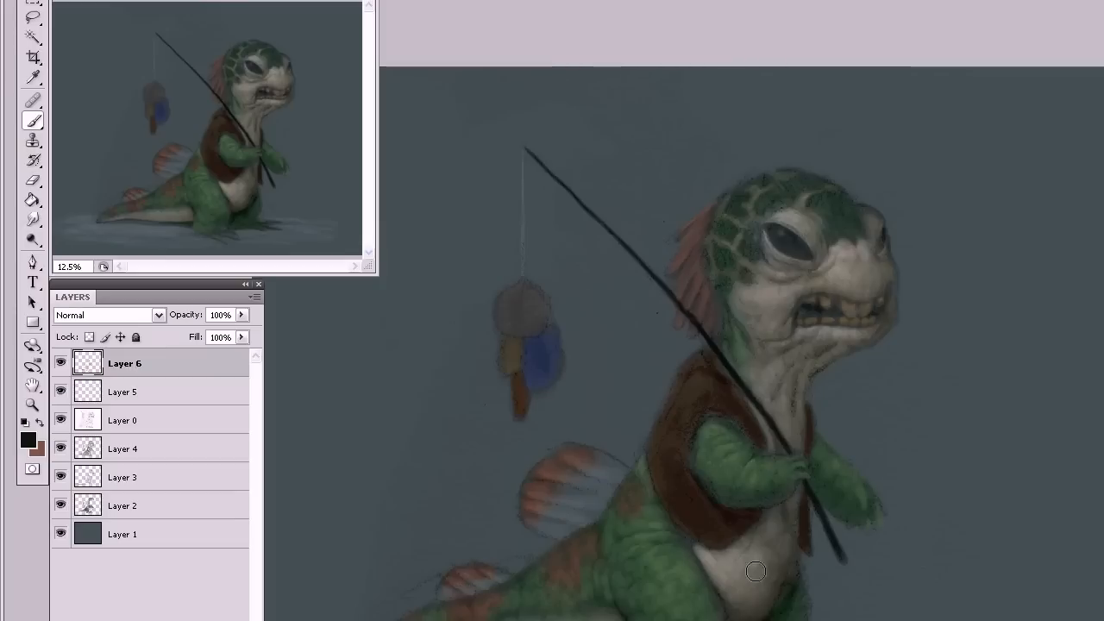
alt+click(747, 611)
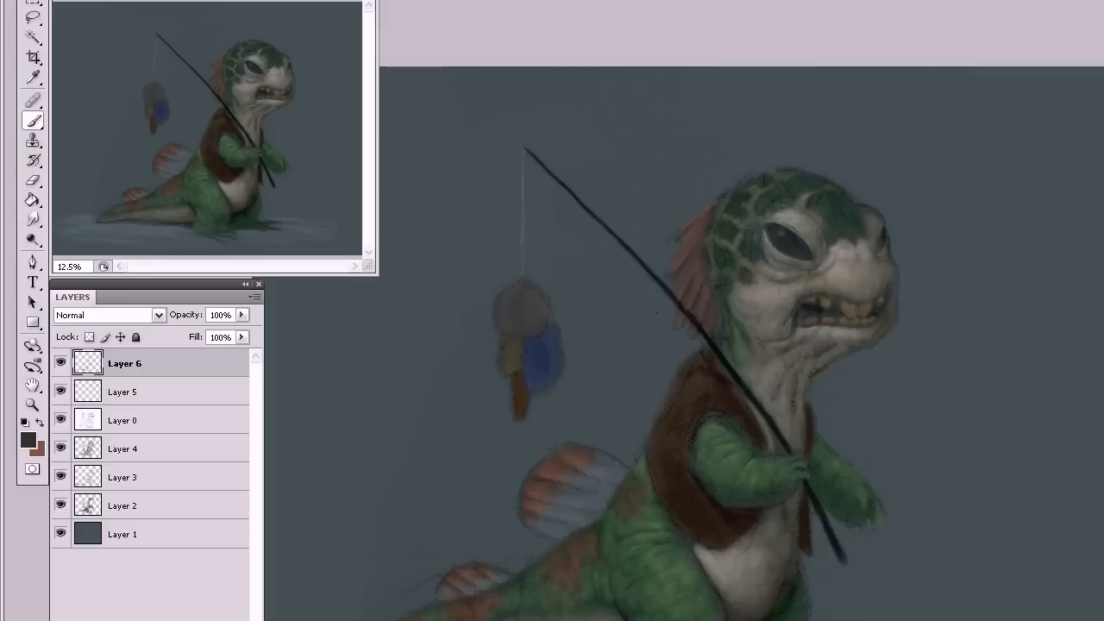
alt+click(771, 612)
alt+click(681, 582)
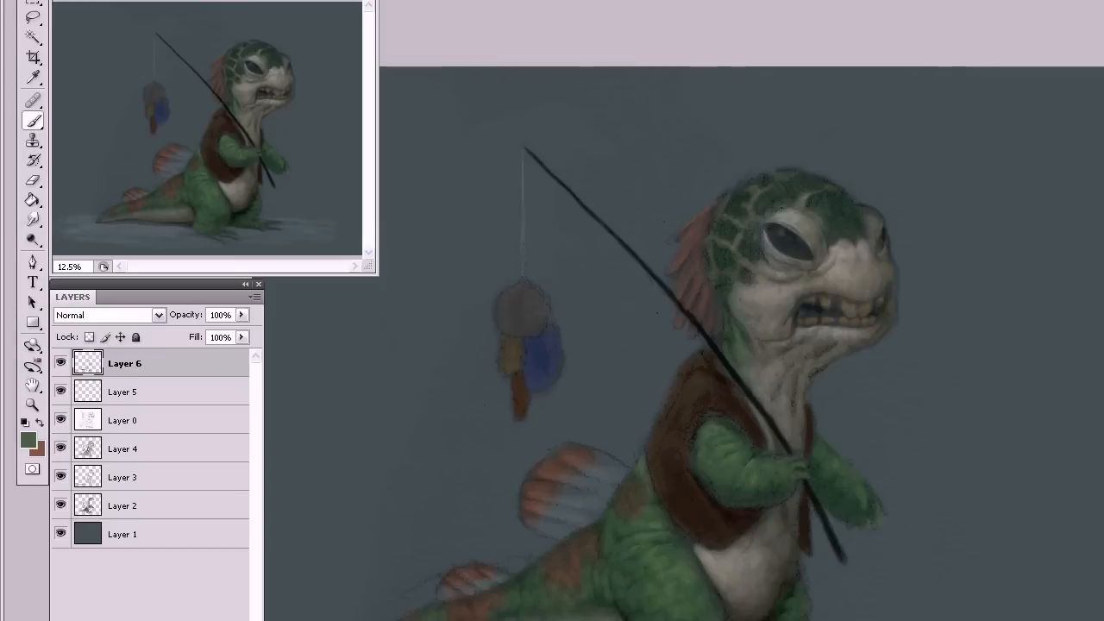
Lighten the lure's grey top and upper-left, then paint muted olive on its left and lower side.
alt+click(729, 564)
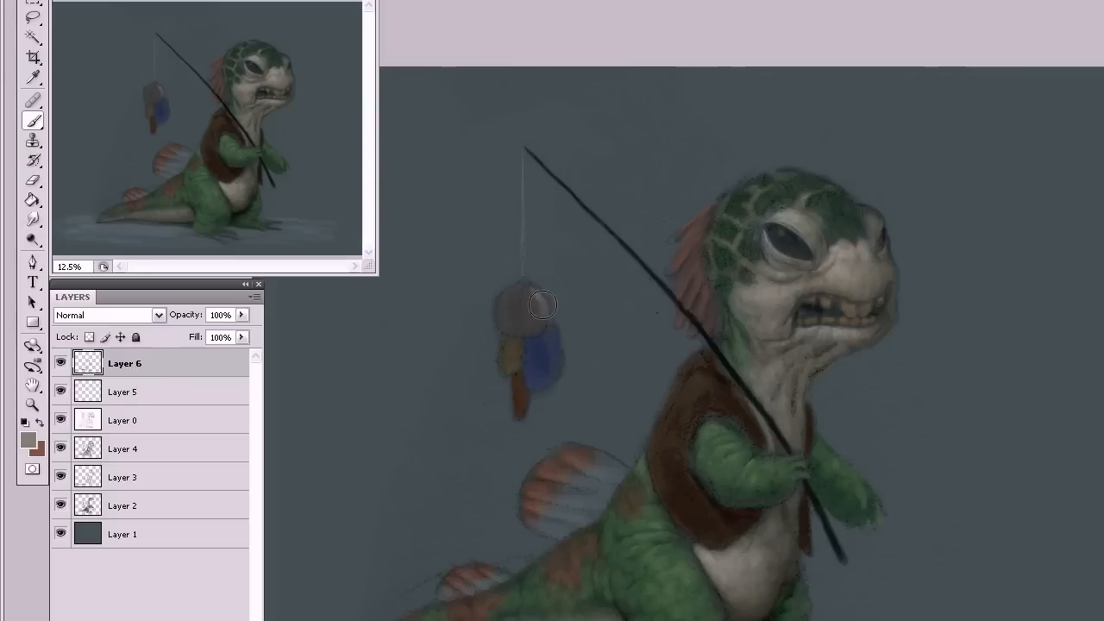
mouse_move(536, 302)
mouse_down()
mouse_move(536, 333)
mouse_move(535, 300)
mouse_move(531, 326)
mouse_move(550, 300)
mouse_move(535, 398)
mouse_move(532, 332)
mouse_move(522, 336)
mouse_move(552, 303)
mouse_up()
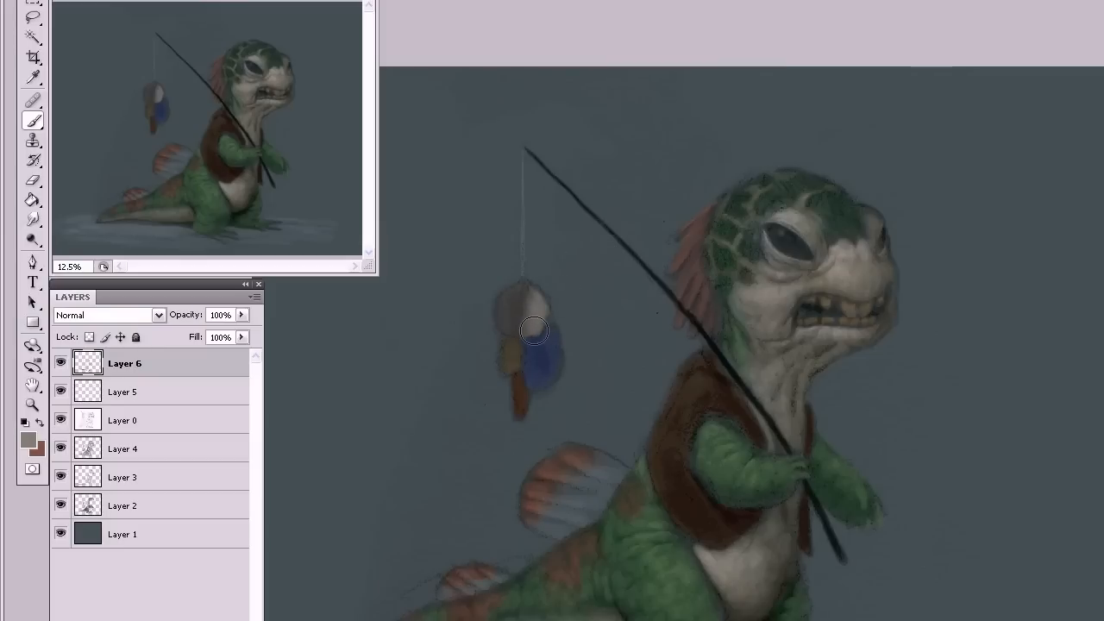
mouse_move(517, 313)
mouse_down()
mouse_move(526, 318)
mouse_move(513, 355)
mouse_move(516, 344)
mouse_up()
click(28, 441)
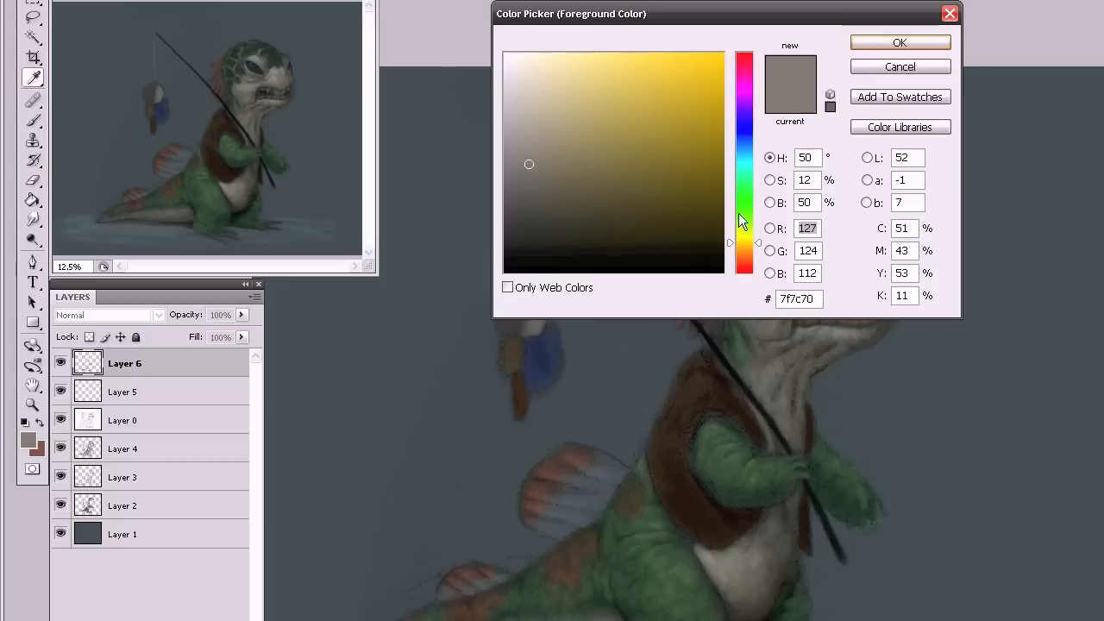
mouse_move(561, 128)
mouse_down()
mouse_move(584, 138)
mouse_move(592, 160)
mouse_move(580, 157)
mouse_up()
click(900, 43)
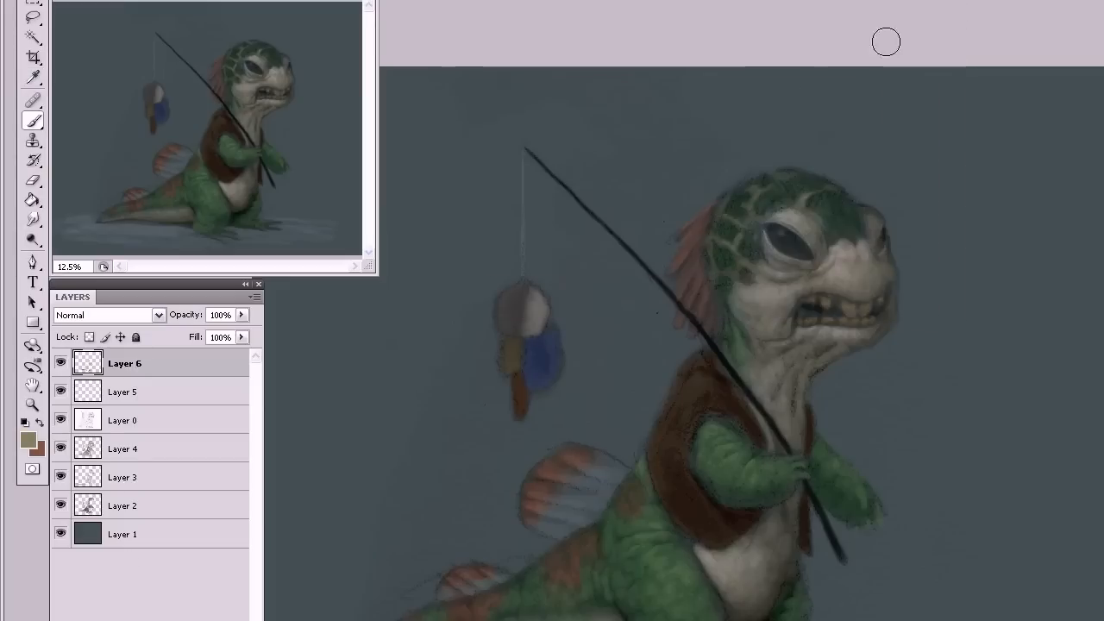
mouse_move(520, 383)
mouse_down()
mouse_move(526, 349)
mouse_move(515, 360)
mouse_up()
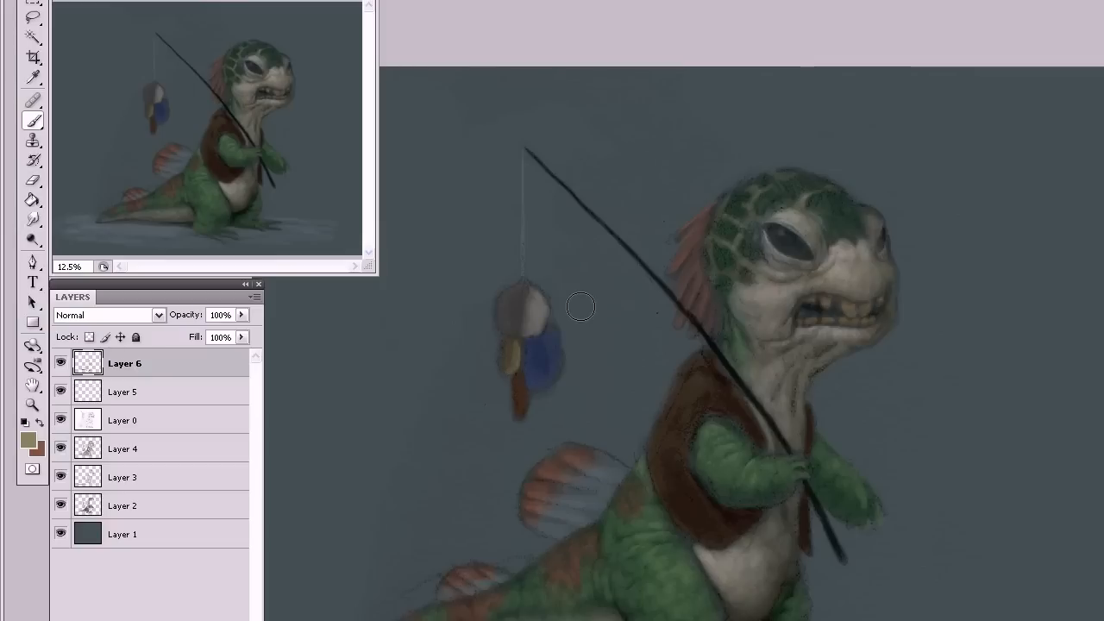
Paint pale blue-grey highlights along the lure's blue edge and the fin's lower edge.
alt+click(535, 362)
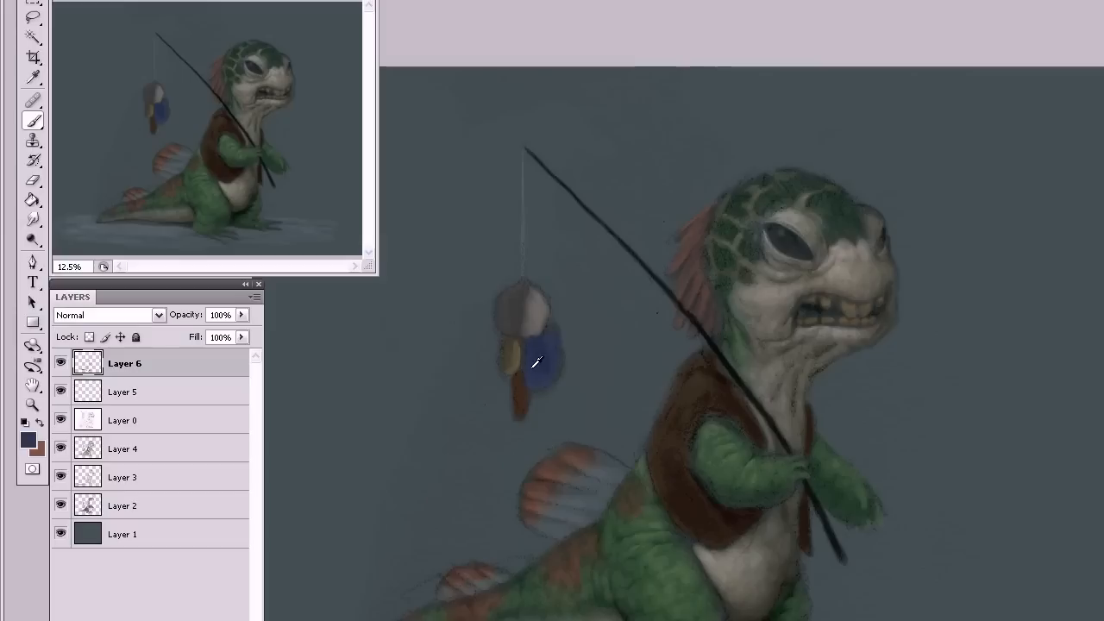
click(27, 440)
drag(561, 137, 539, 131)
click(899, 42)
mouse_move(526, 345)
mouse_down()
mouse_move(530, 384)
mouse_move(529, 353)
mouse_move(538, 373)
mouse_up()
drag(529, 521, 539, 534)
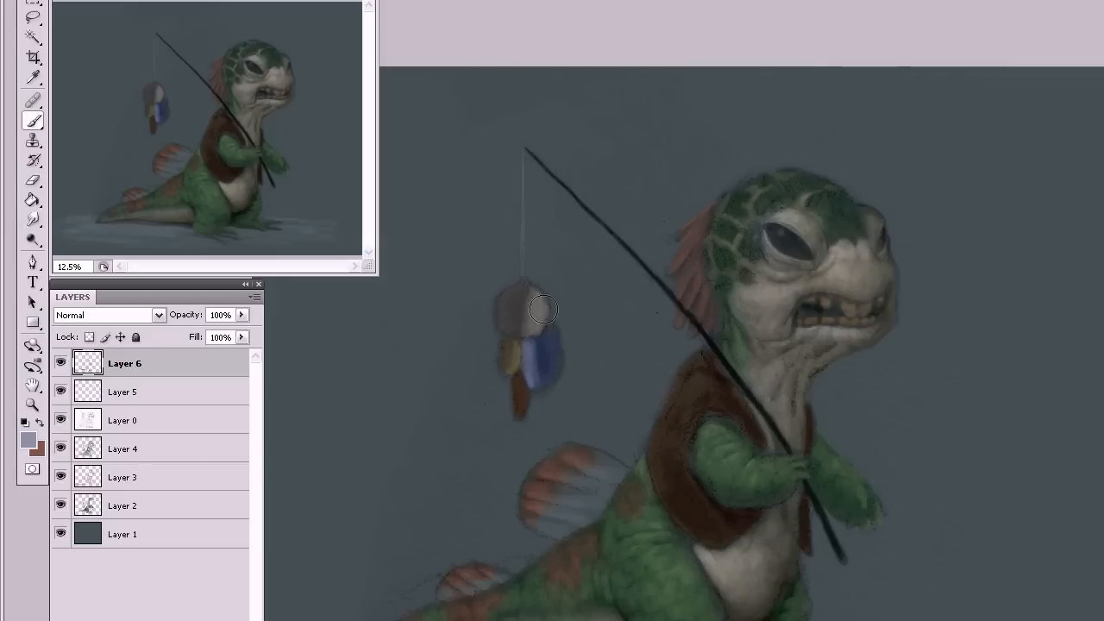
Sample the lure's dark brown and shift it to yellow-olive b3a543 in the Color Picker.
alt+click(528, 390)
click(28, 441)
drag(746, 238, 744, 241)
mouse_move(655, 193)
mouse_down()
mouse_move(655, 120)
mouse_move(640, 118)
mouse_up()
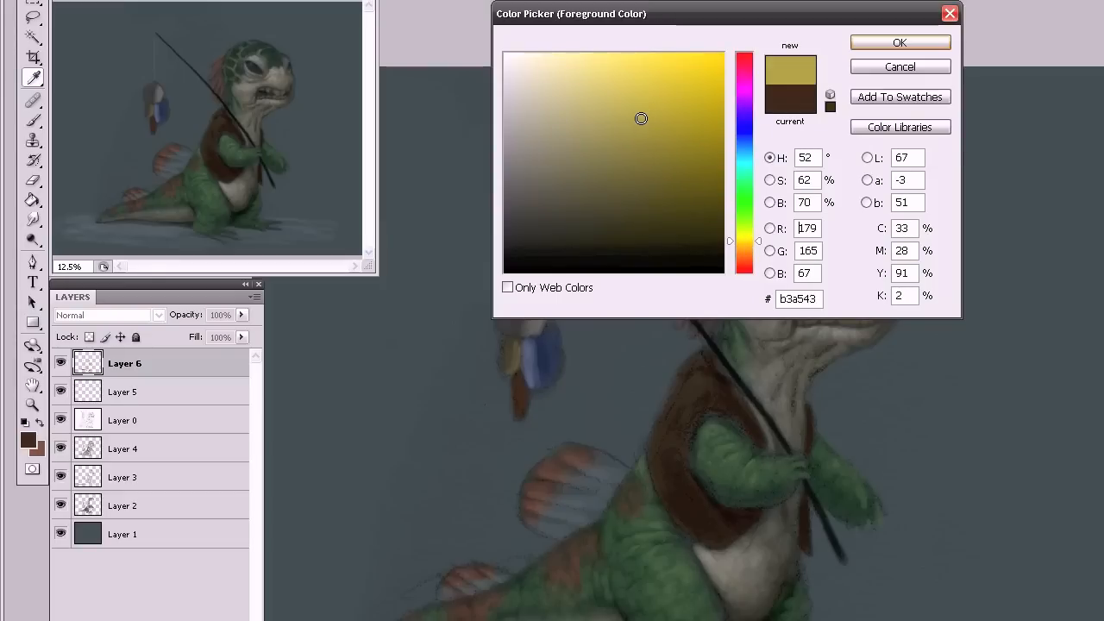
Warm the yellow-olive slightly and paint a gold fin and warm patches down the lure's left side.
click(758, 244)
click(759, 246)
click(900, 42)
key(b)
mouse_move(528, 394)
mouse_down()
mouse_move(521, 380)
mouse_move(523, 406)
mouse_up()
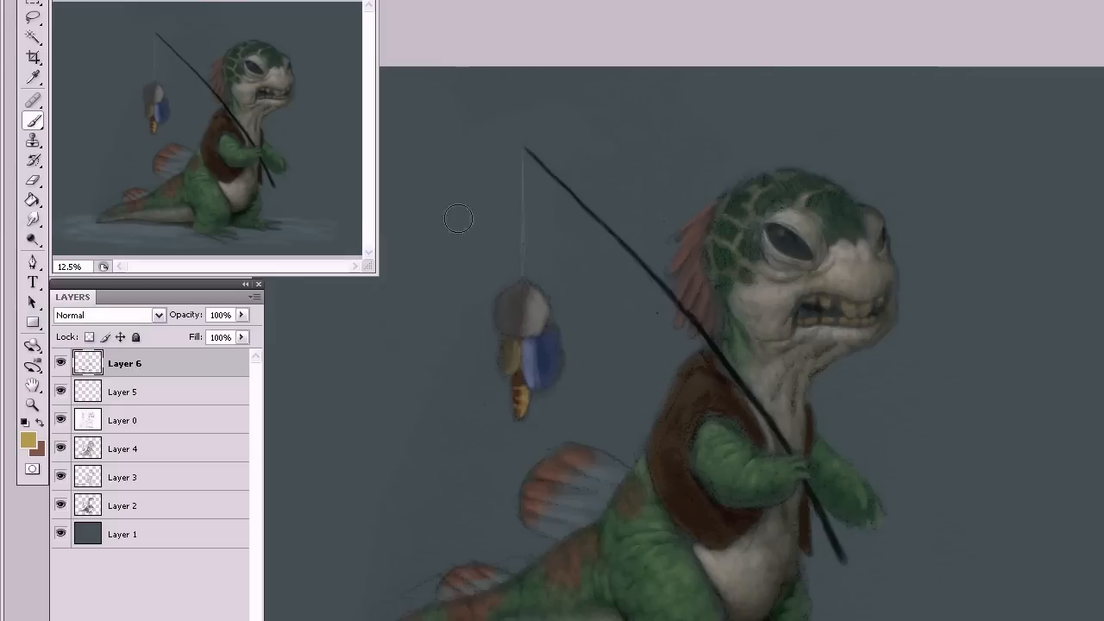
mouse_move(518, 349)
mouse_down()
mouse_move(515, 367)
mouse_move(536, 318)
mouse_up()
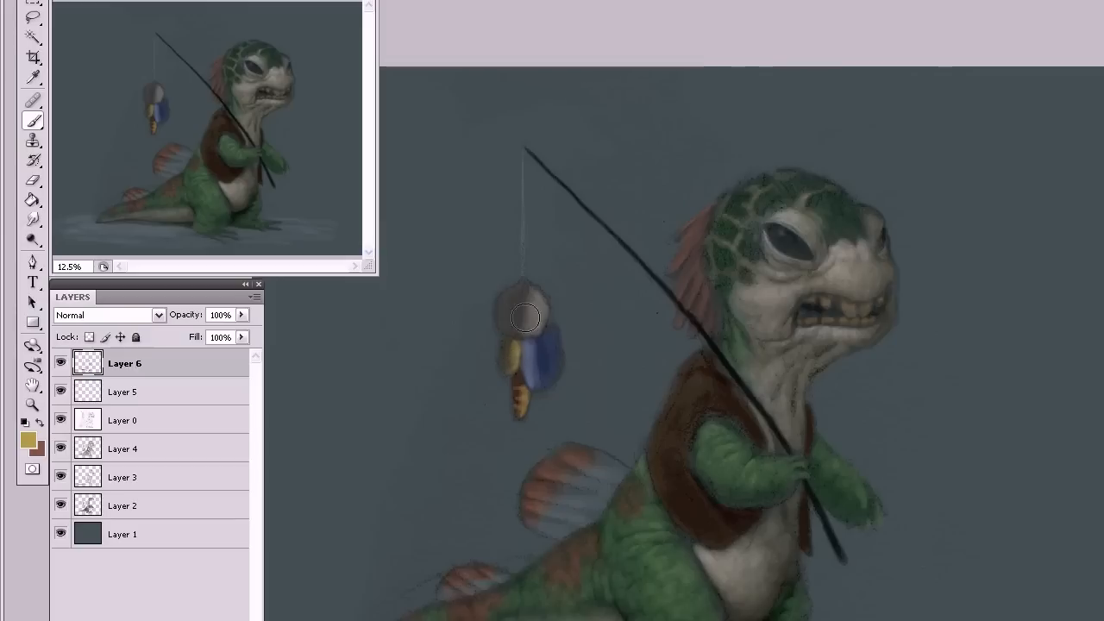
mouse_move(530, 398)
mouse_down()
mouse_move(542, 407)
mouse_move(553, 385)
mouse_up()
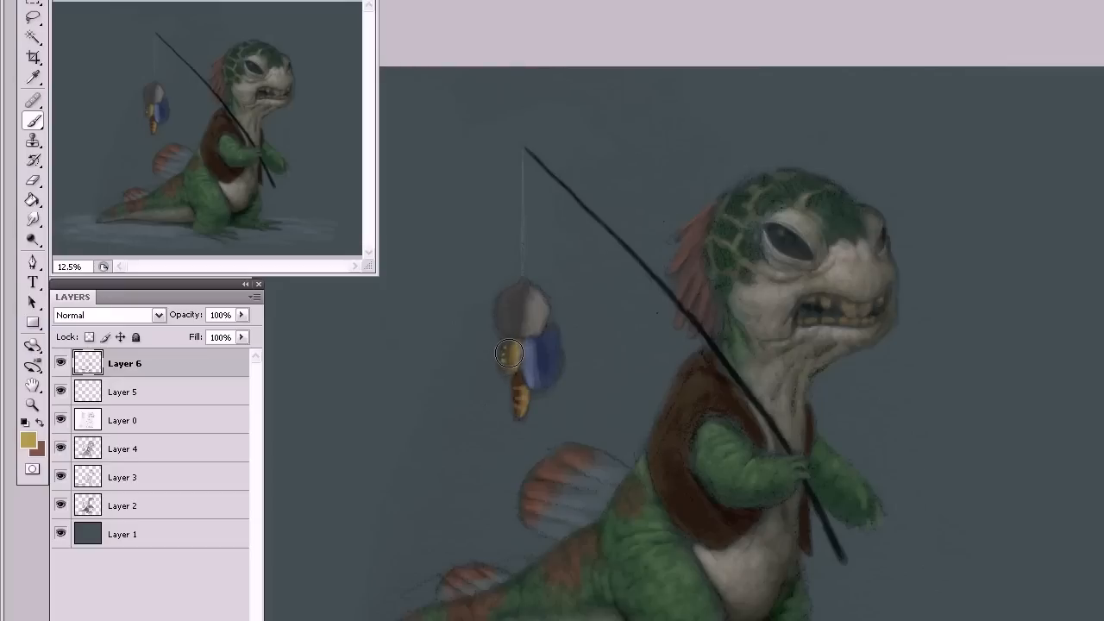
mouse_move(509, 347)
mouse_down()
mouse_move(502, 370)
mouse_move(516, 352)
mouse_move(500, 366)
mouse_move(510, 363)
mouse_up()
Pick a near-black colour and paint dark stripes across the lure's blue body and top.
alt+click(560, 355)
click(29, 441)
drag(614, 212, 641, 260)
key(Return)
mouse_move(525, 344)
mouse_down()
mouse_move(561, 347)
mouse_move(543, 353)
mouse_move(526, 351)
mouse_move(565, 345)
mouse_move(542, 362)
mouse_up()
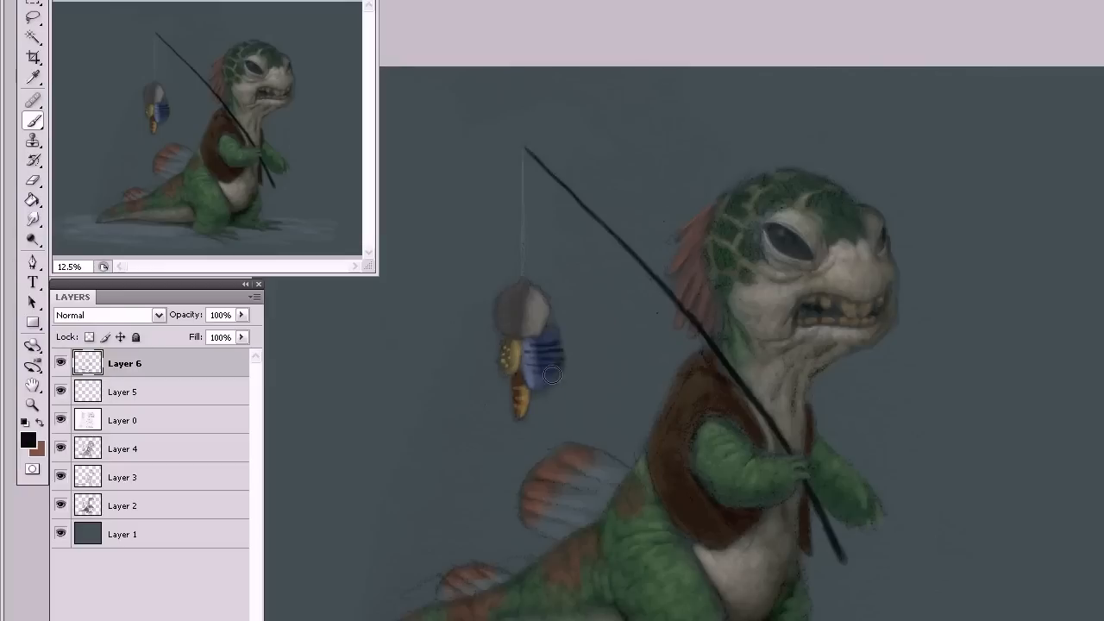
drag(551, 371, 555, 376)
drag(545, 331, 554, 333)
Dot a dark eye on the lure's head and set the foreground to dark red 3b1615.
click(519, 295)
click(31, 438)
drag(744, 262, 744, 273)
drag(646, 214, 645, 221)
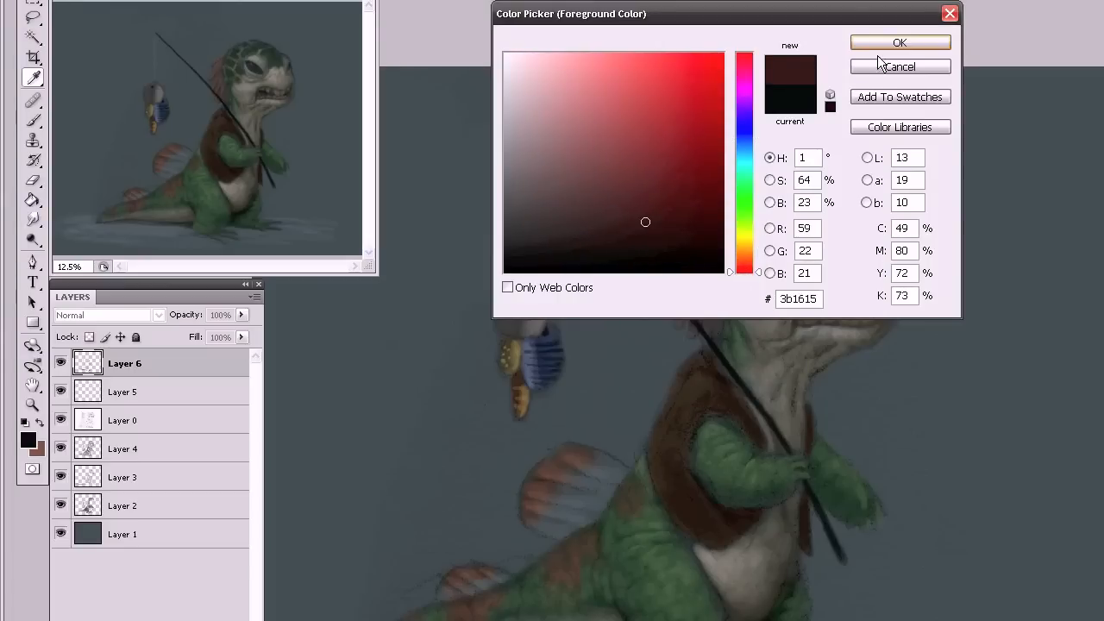
click(878, 45)
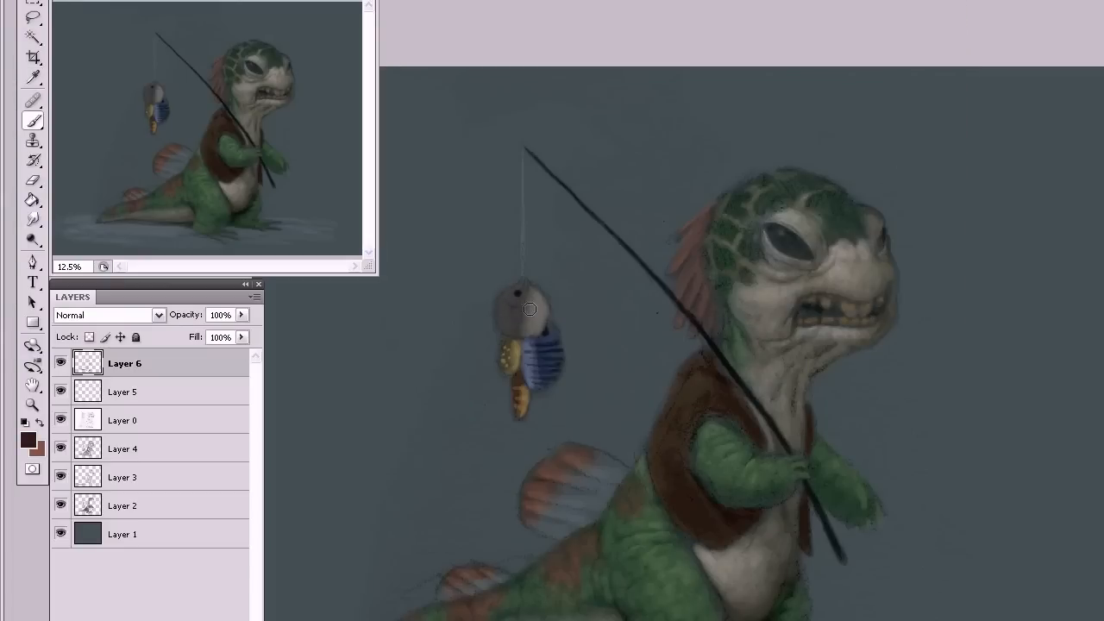
Brush a smiling dark red mouth on the lure's head and speckle its yellow fin.
drag(507, 303, 530, 304)
drag(528, 303, 541, 299)
click(509, 348)
On new Layer 7, brush a faint near-white highlight on the head's top and sketch an arrow above.
key(ctrl+shift+alt+n)
click(28, 440)
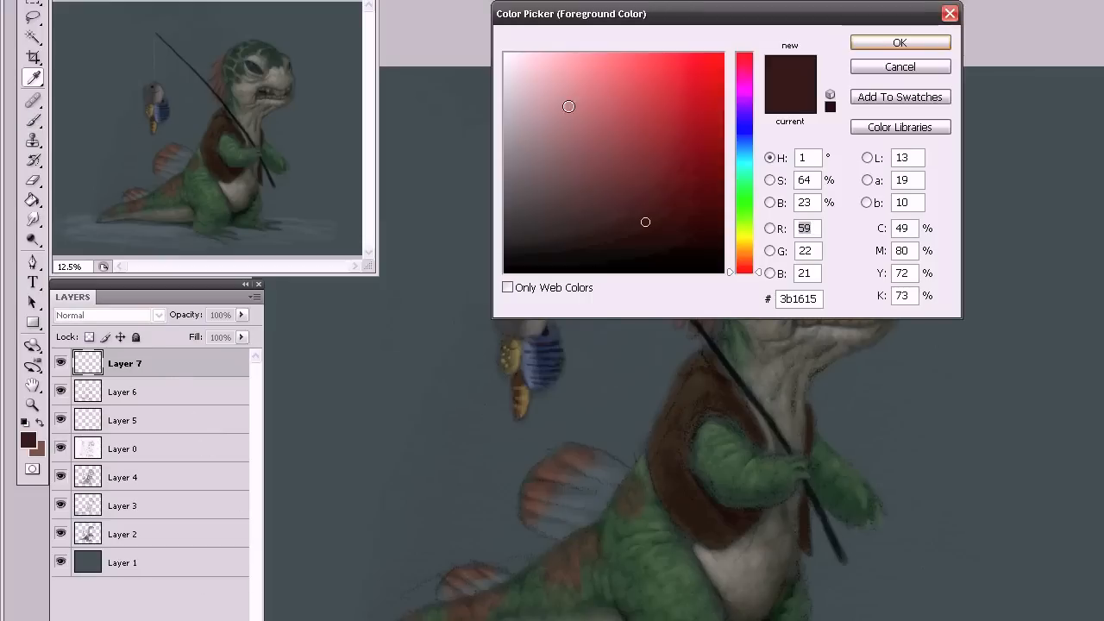
drag(516, 62, 514, 52)
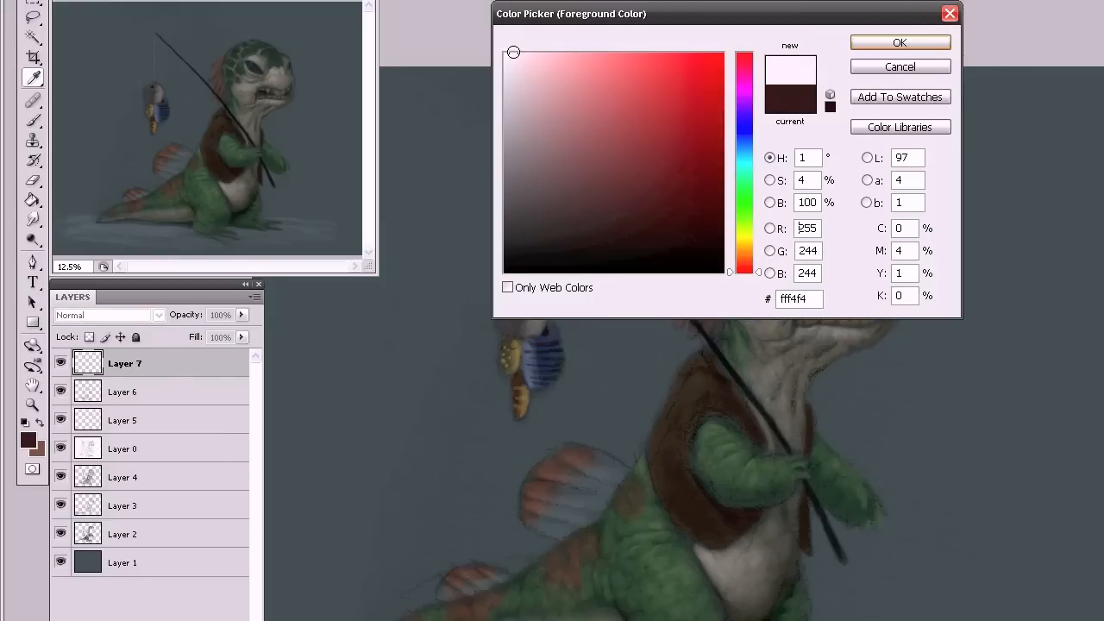
drag(743, 249, 742, 241)
click(889, 43)
key(b)
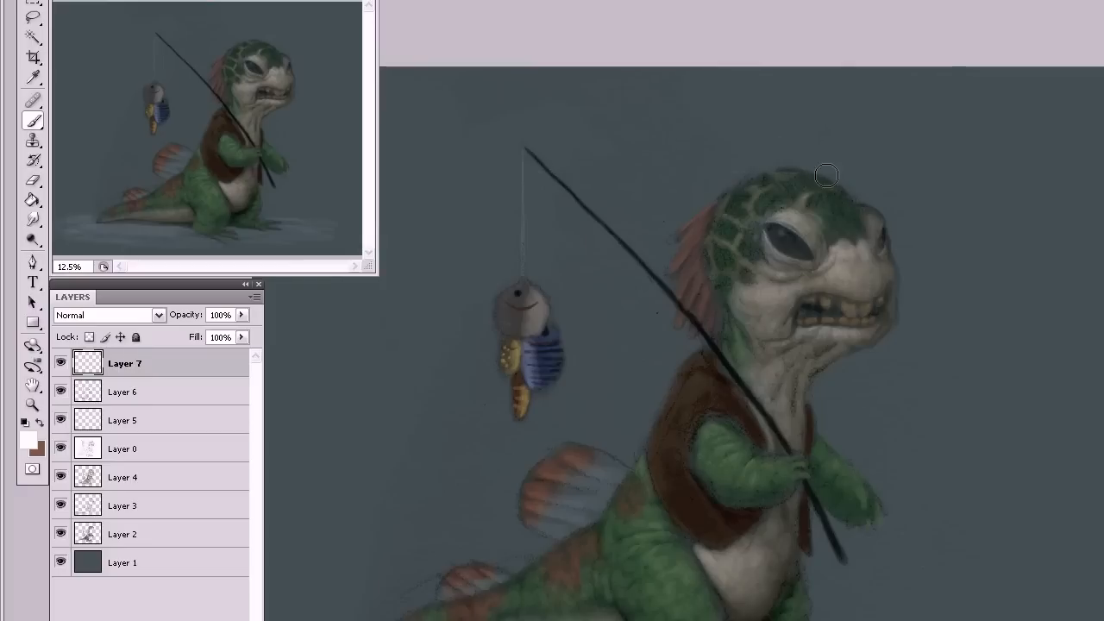
drag(806, 174, 853, 200)
mouse_move(936, 100)
mouse_down()
mouse_move(893, 157)
mouse_move(909, 154)
mouse_up()
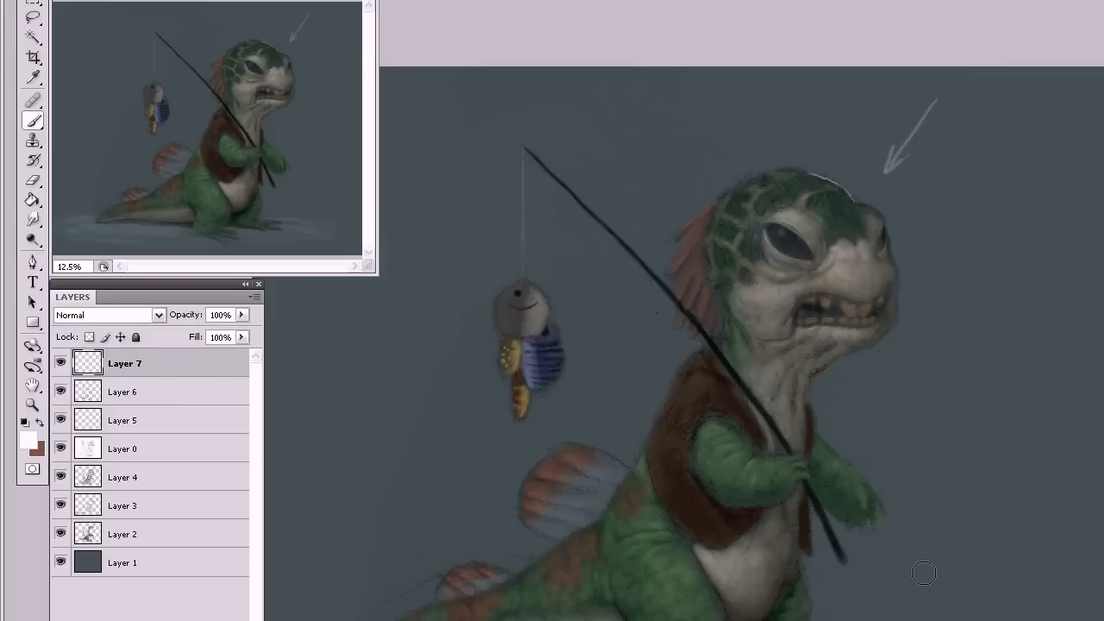
Undo the arrow sketch and redraw its shaft pointing down at the head.
key(ctrl+alt+z)
key(ctrl+alt+z)
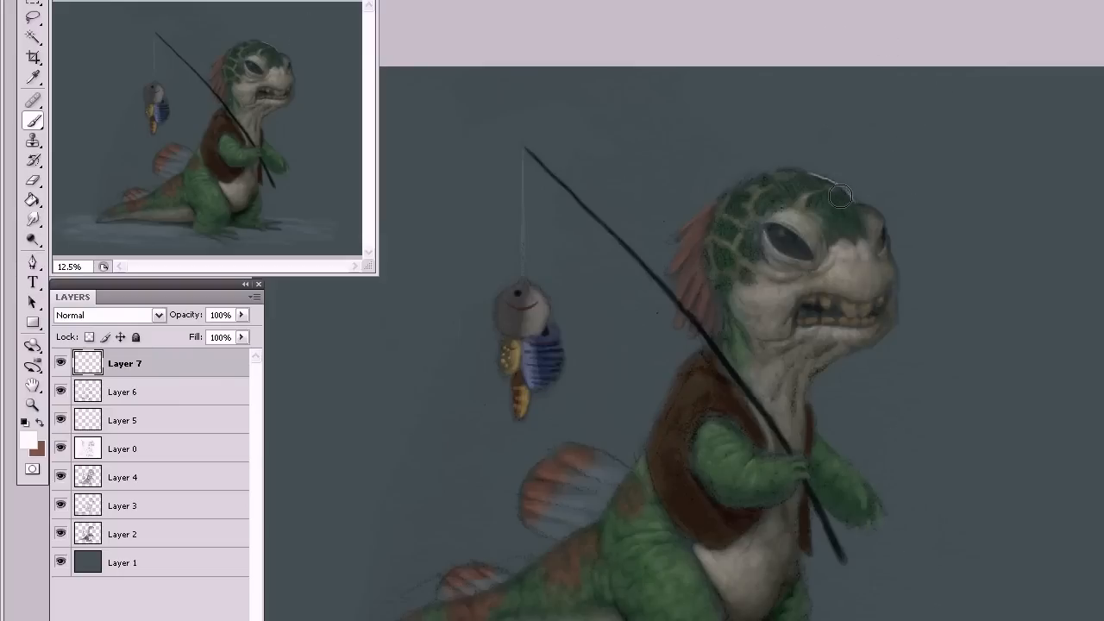
key(ctrl+shift+z)
key(ctrl+alt+z)
drag(888, 166, 938, 98)
drag(892, 144, 888, 169)
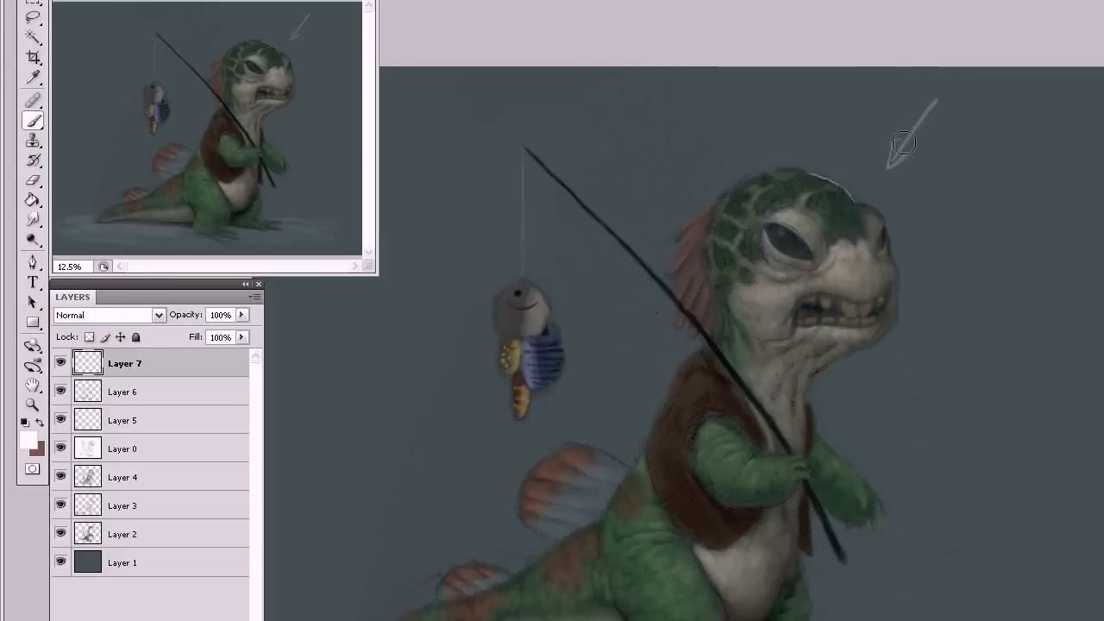
Fill the arrowhead solidly and lengthen and brighten the highlight across the head's top.
drag(907, 150, 897, 154)
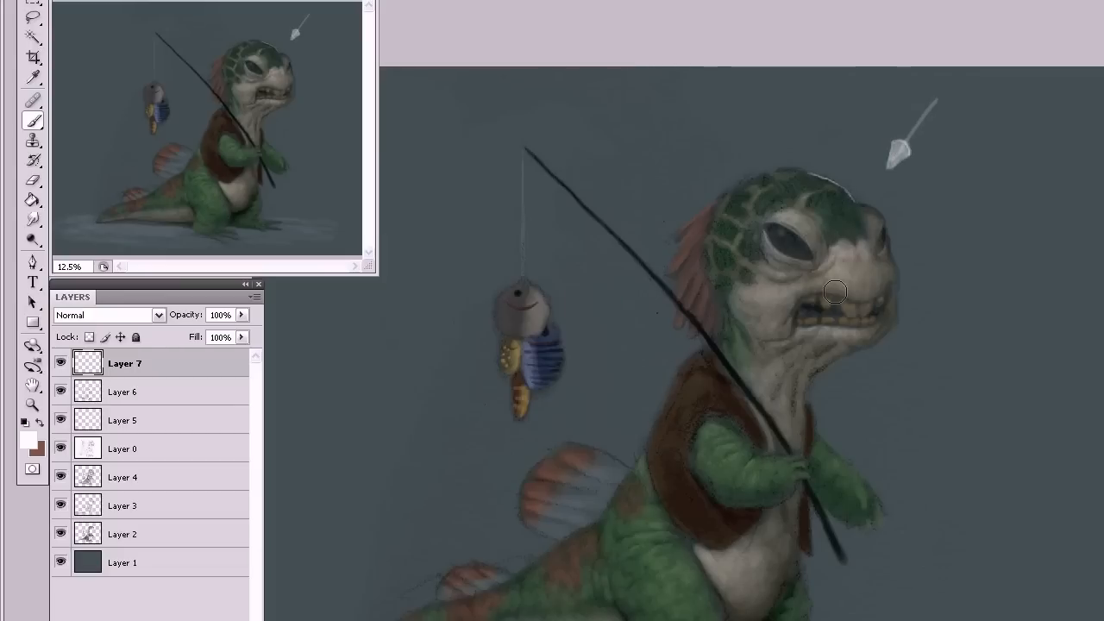
drag(846, 200, 848, 193)
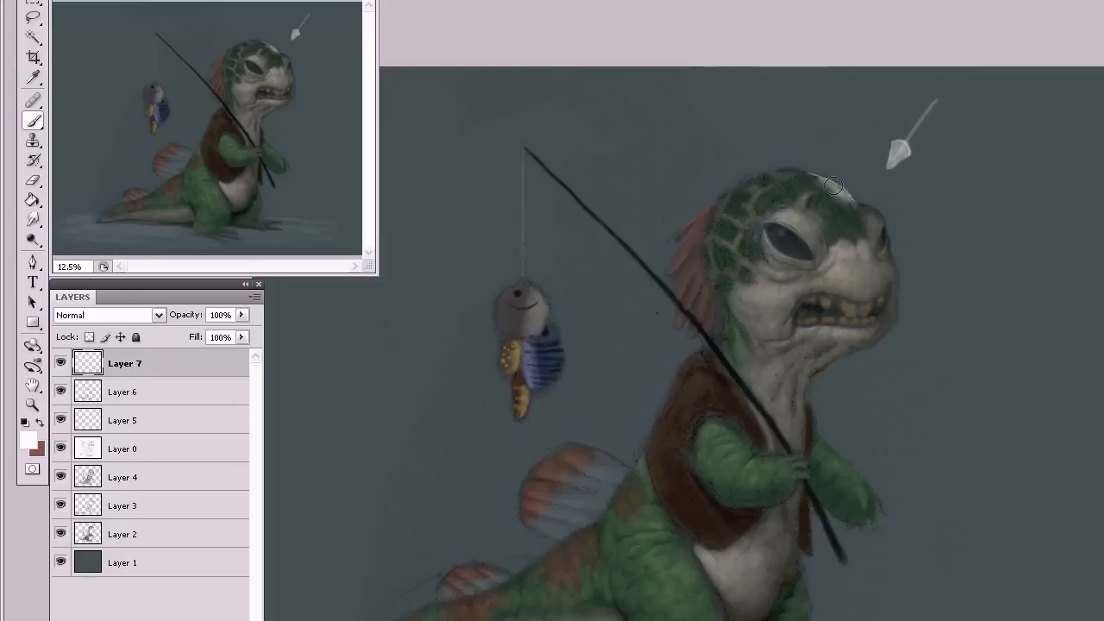
mouse_move(844, 191)
mouse_down()
mouse_move(806, 178)
mouse_move(799, 154)
mouse_move(816, 176)
mouse_move(792, 175)
mouse_move(811, 175)
mouse_move(793, 175)
mouse_move(802, 180)
mouse_move(797, 240)
mouse_move(836, 152)
mouse_move(812, 140)
mouse_move(820, 155)
mouse_move(746, 201)
mouse_move(820, 168)
mouse_move(756, 178)
mouse_move(808, 173)
mouse_move(772, 176)
mouse_up()
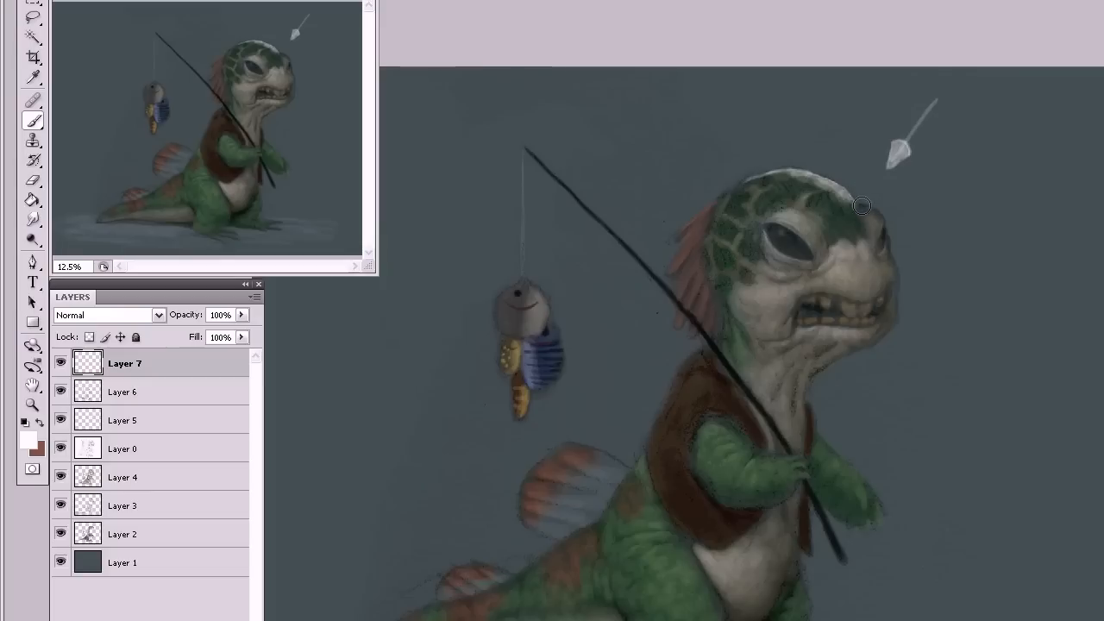
Erase excess highlight on the head and extend the rim light along the brow.
key(e)
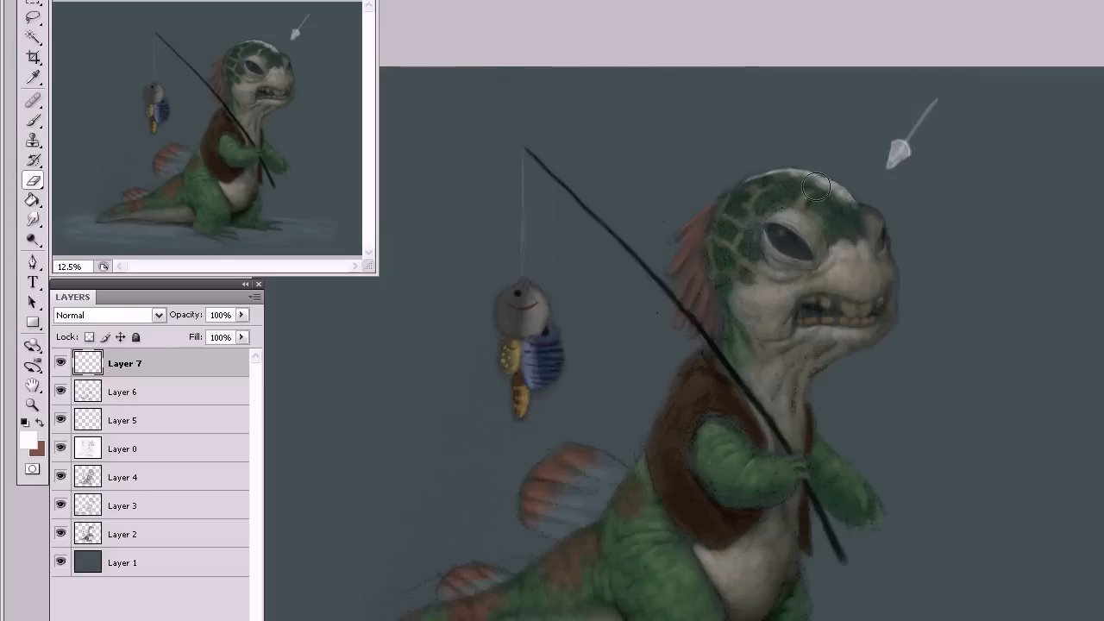
drag(828, 191, 819, 192)
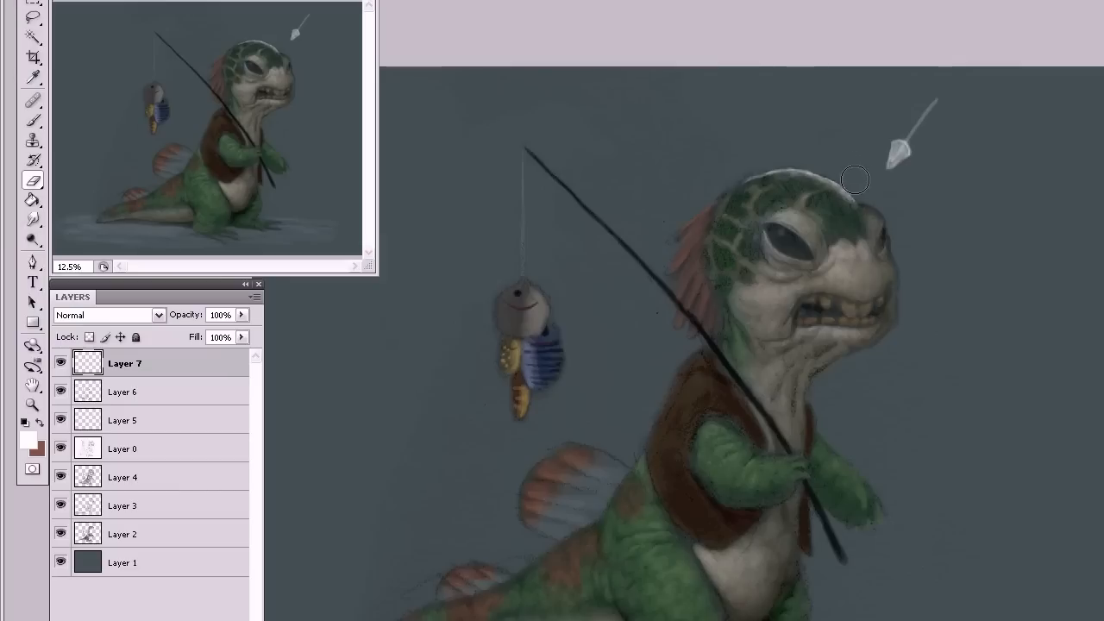
key(b)
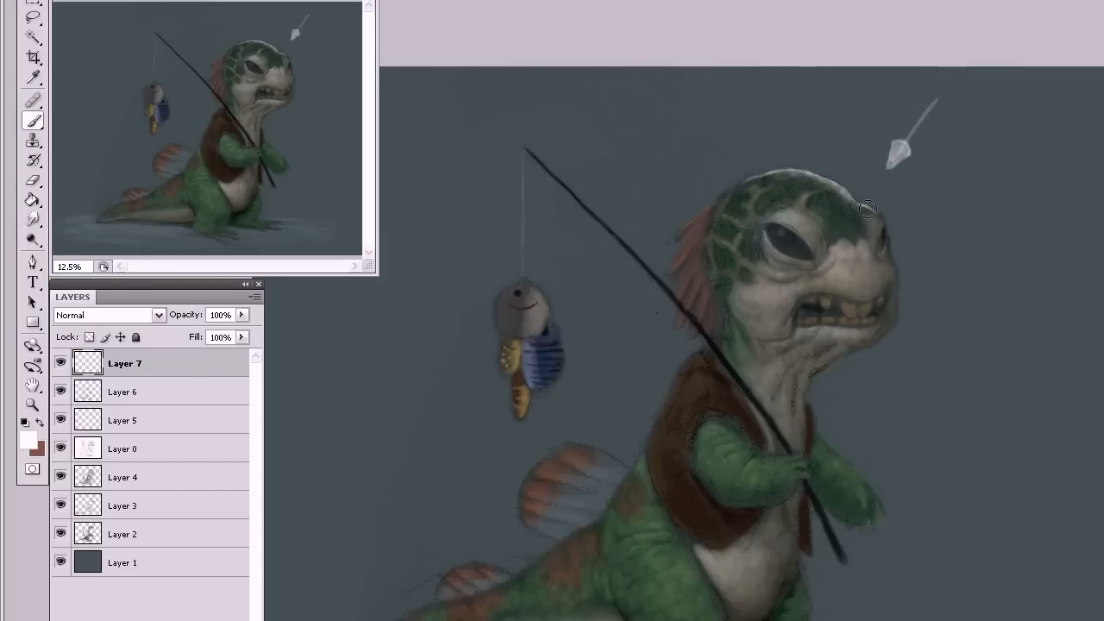
mouse_move(867, 207)
mouse_down()
mouse_move(880, 256)
mouse_move(884, 221)
mouse_move(851, 188)
mouse_up()
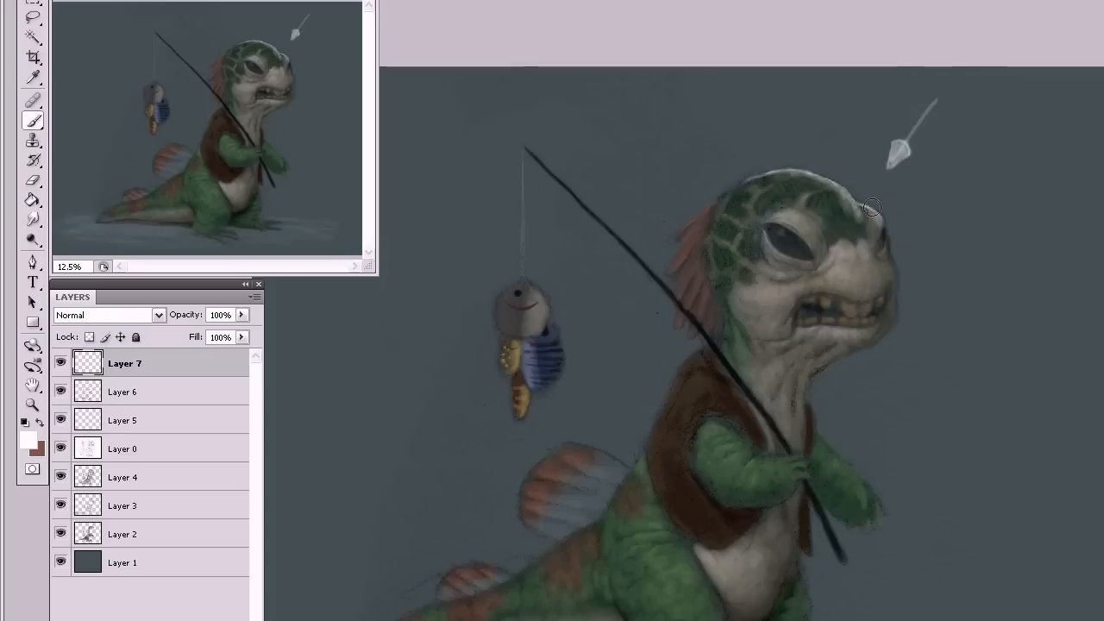
Paint pale rim light down the head's right edge to the snout and jaw.
drag(890, 246, 897, 278)
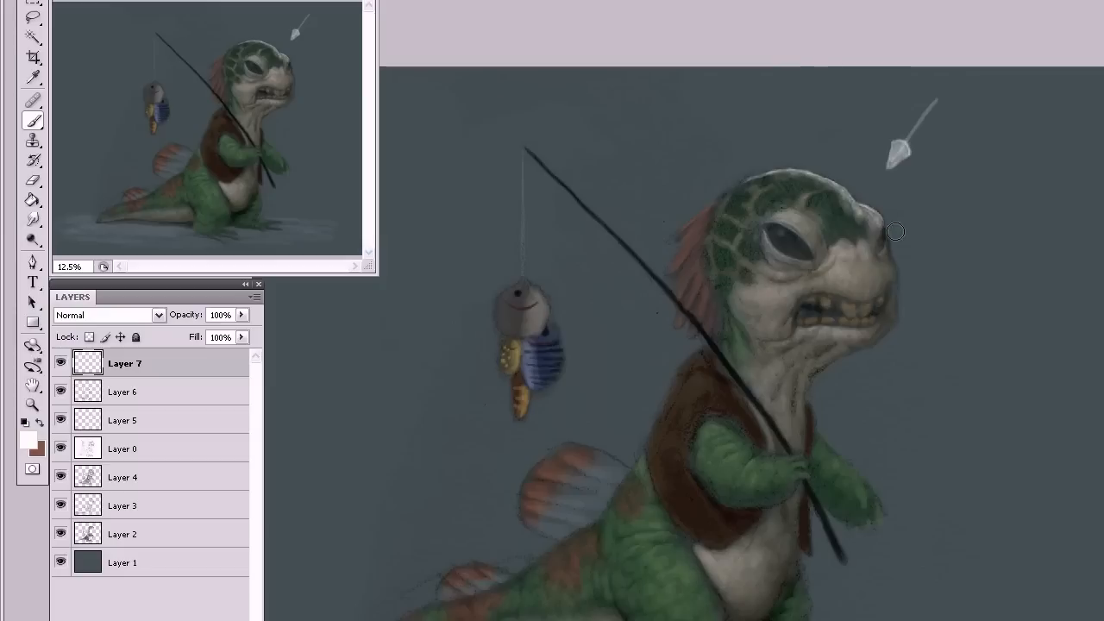
mouse_move(869, 214)
mouse_down()
mouse_move(878, 234)
mouse_move(879, 217)
mouse_move(895, 236)
mouse_up()
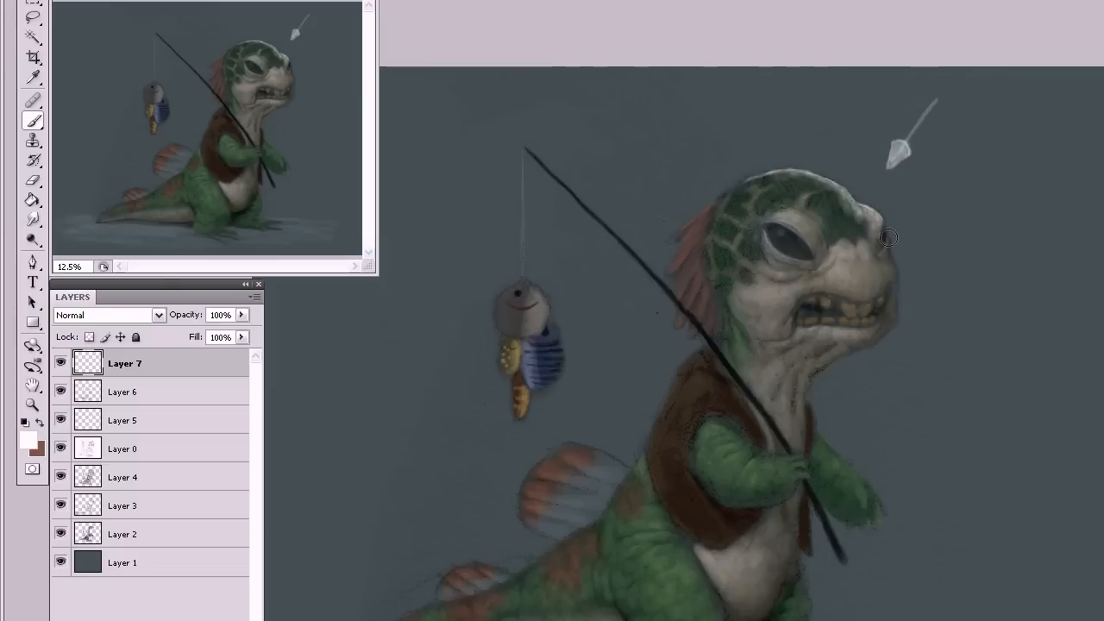
drag(885, 238, 892, 253)
drag(893, 263, 877, 272)
mouse_move(875, 293)
mouse_down()
mouse_move(895, 269)
mouse_move(862, 265)
mouse_move(854, 278)
mouse_move(884, 307)
mouse_up()
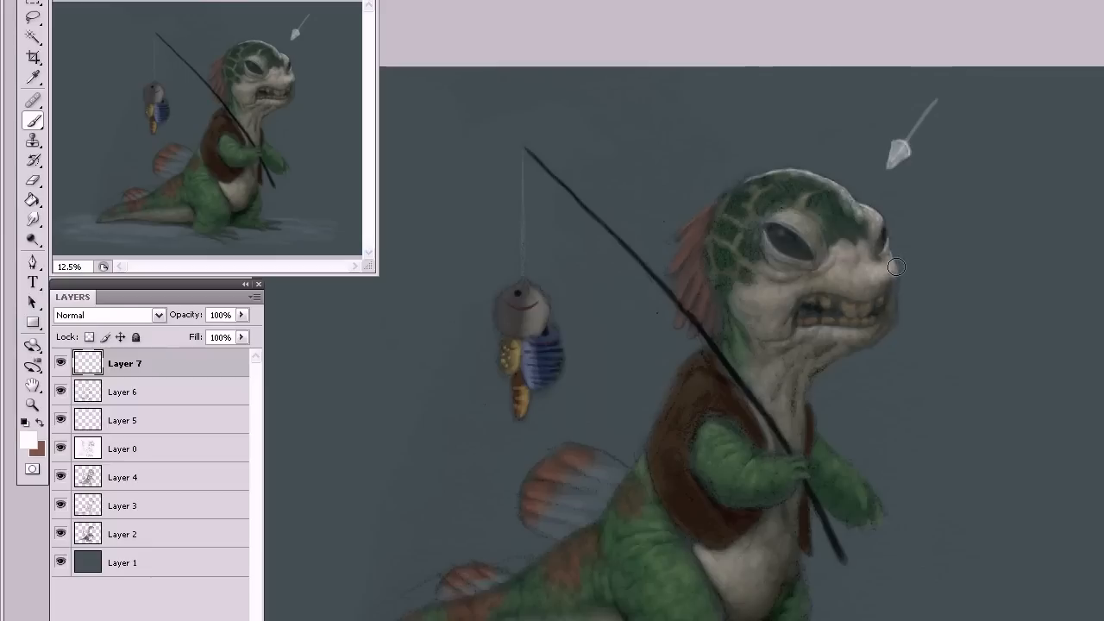
Continue rim light up the snout, add pink strokes to the head fin, and lighten the neck.
drag(896, 312, 896, 295)
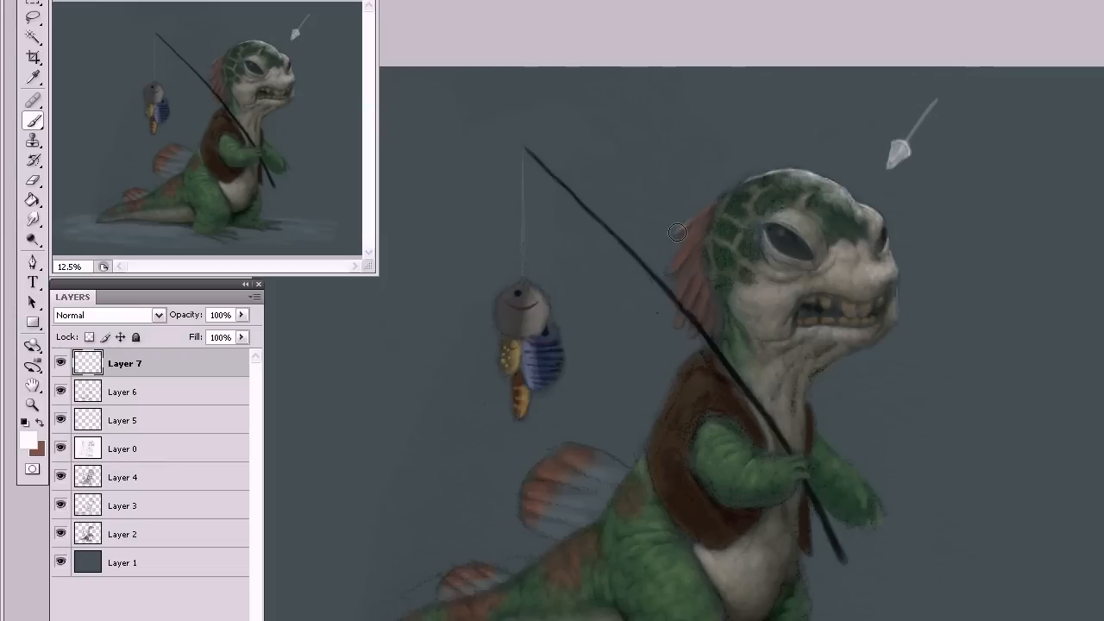
drag(693, 218, 718, 200)
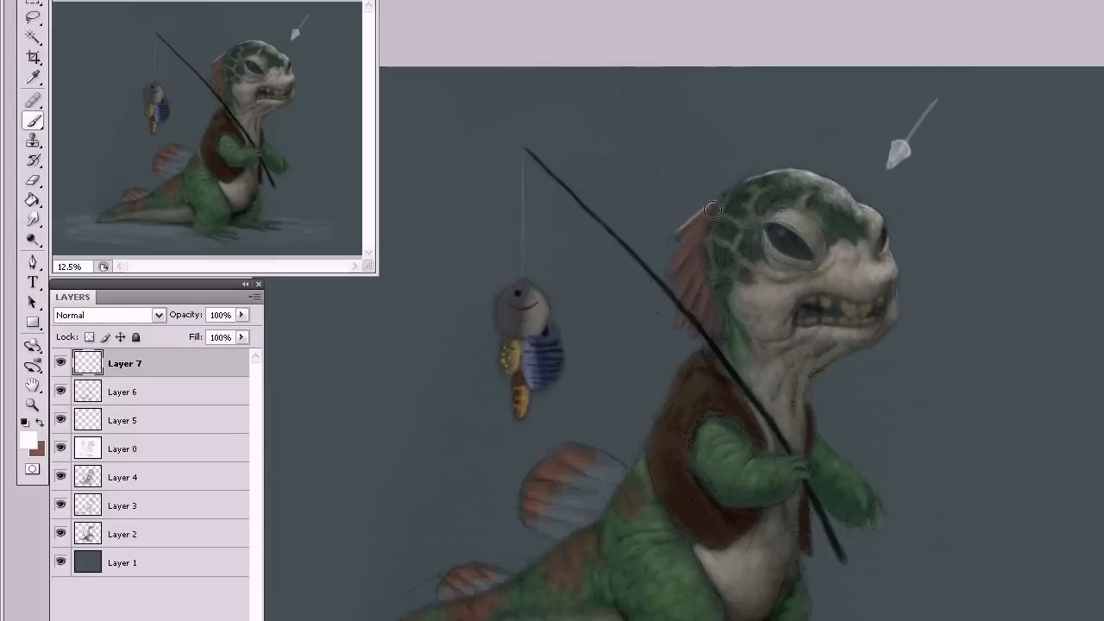
drag(676, 263, 699, 223)
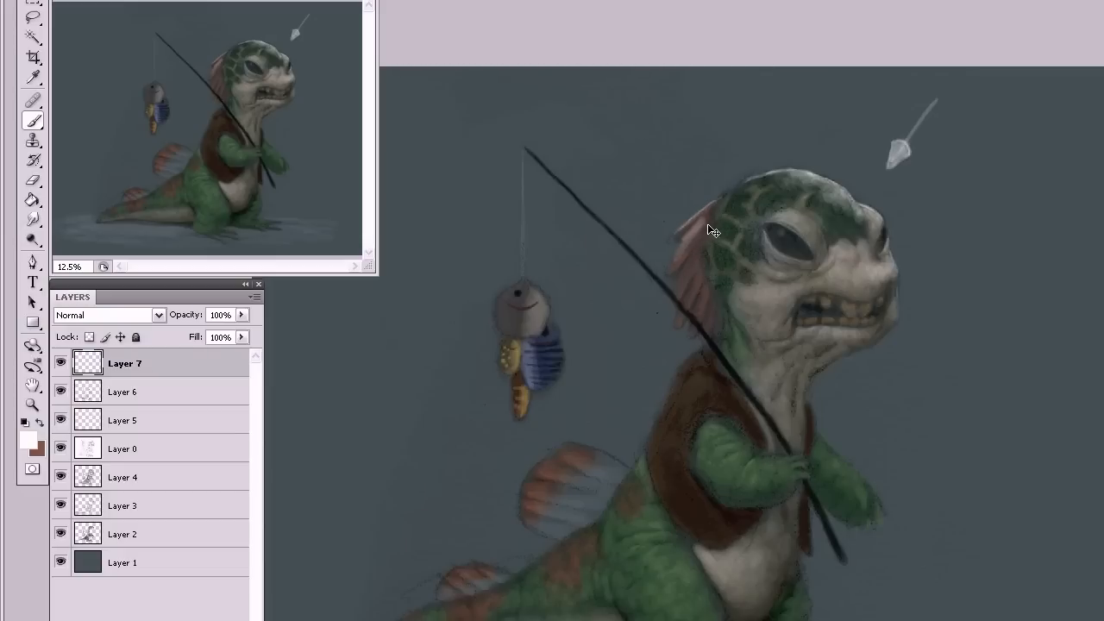
drag(669, 270, 686, 255)
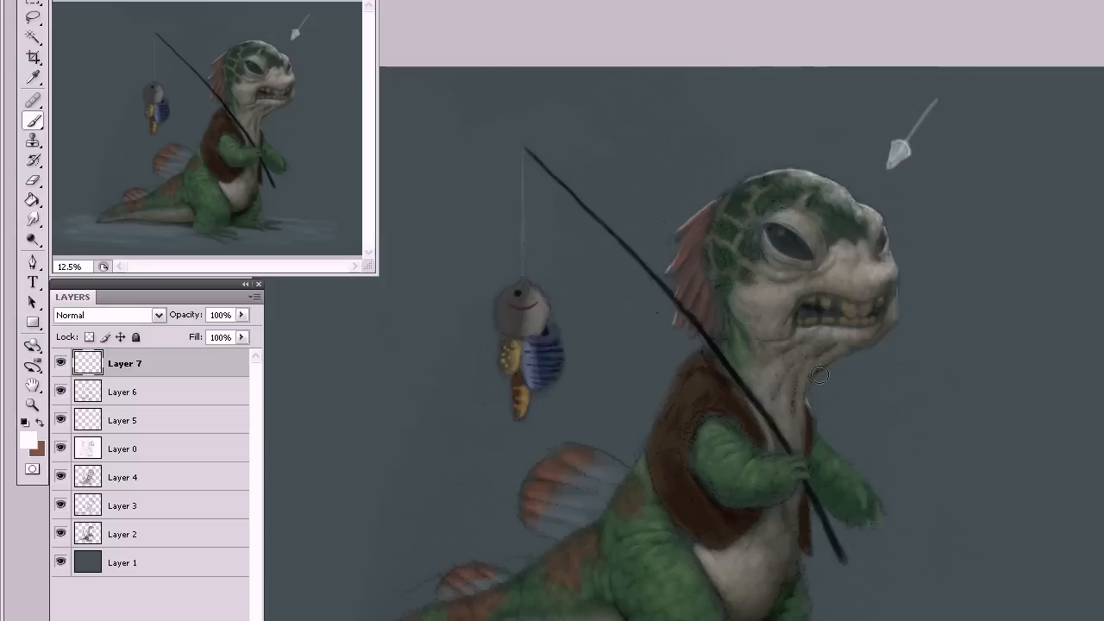
drag(802, 407, 813, 426)
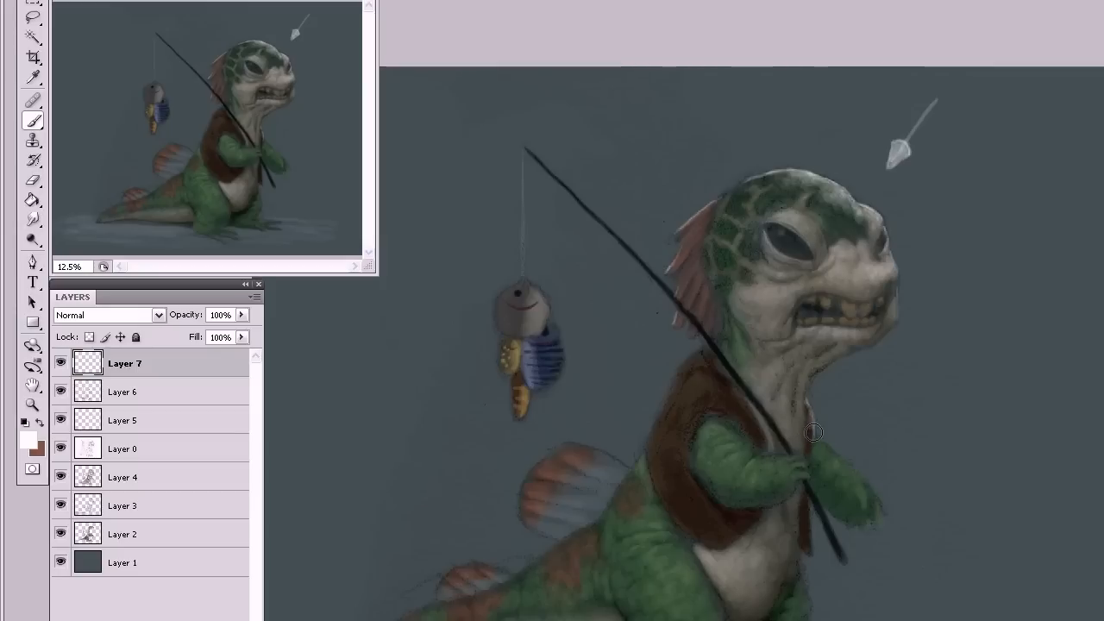
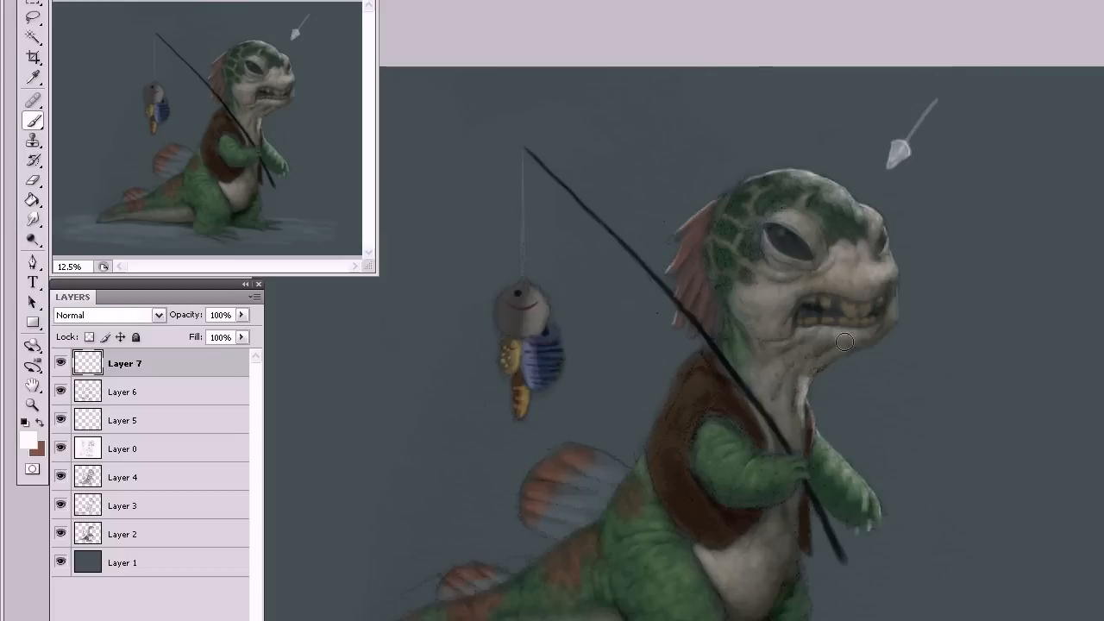
Refine the faint vertical throat wrinkles below the jaw on Layer 7, alternating eraser and brush.
key(e)
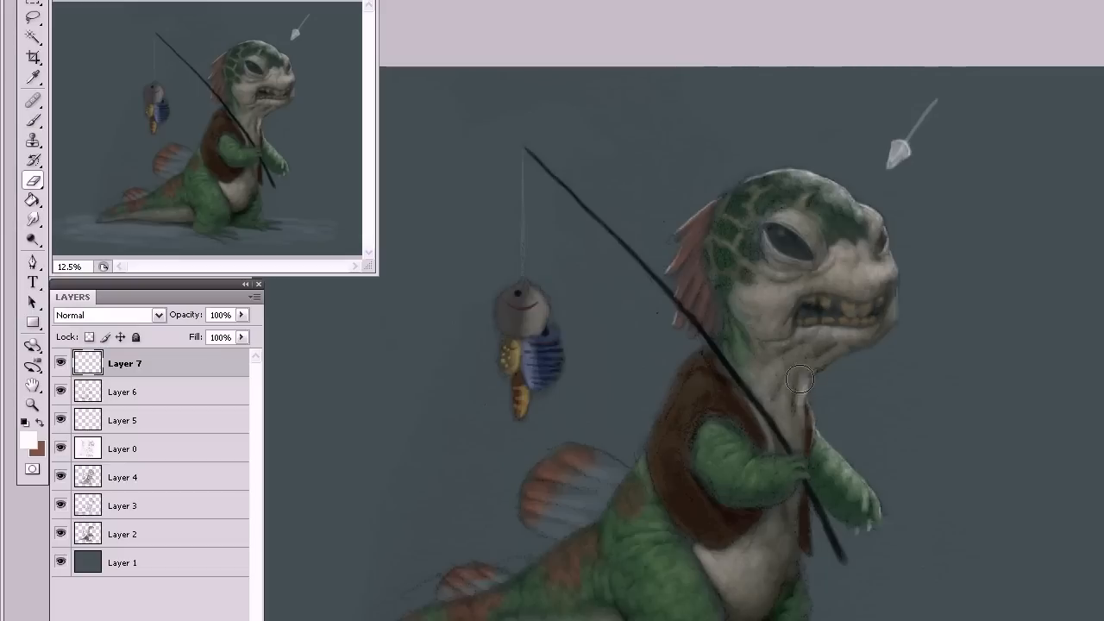
key(b)
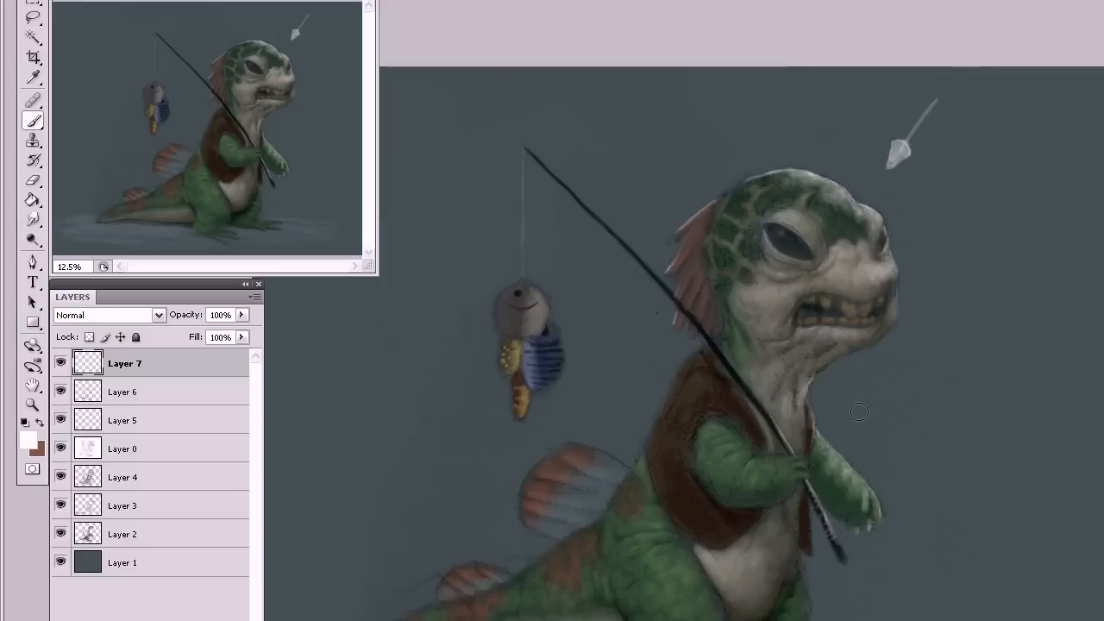
Dab a light highlight on the knuckles gripping the rod, refining it with eraser and brush.
click(807, 457)
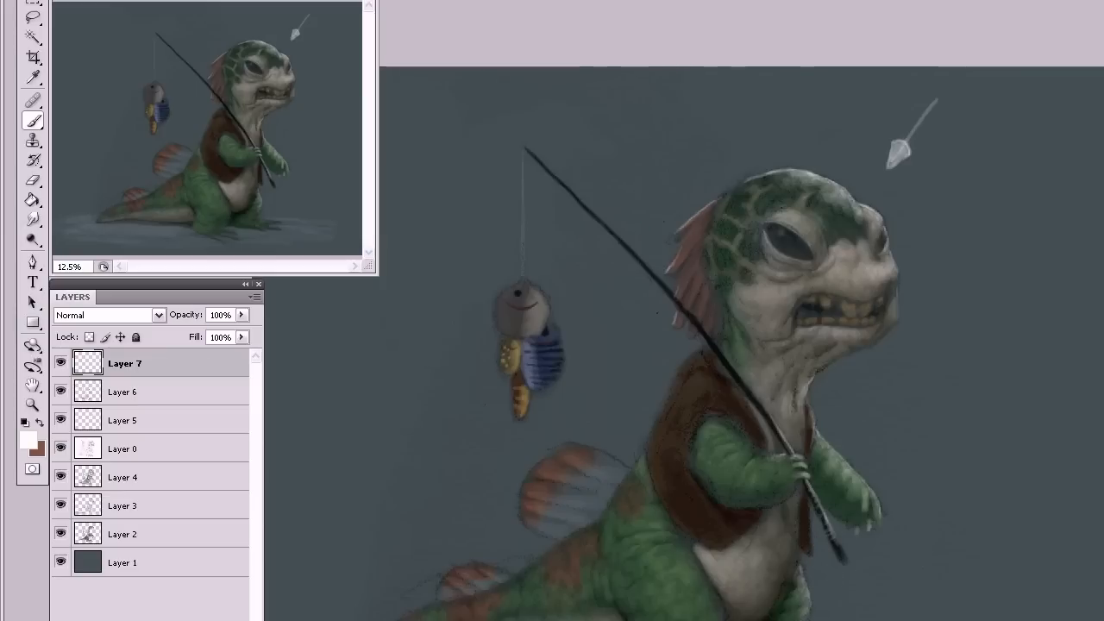
key(e)
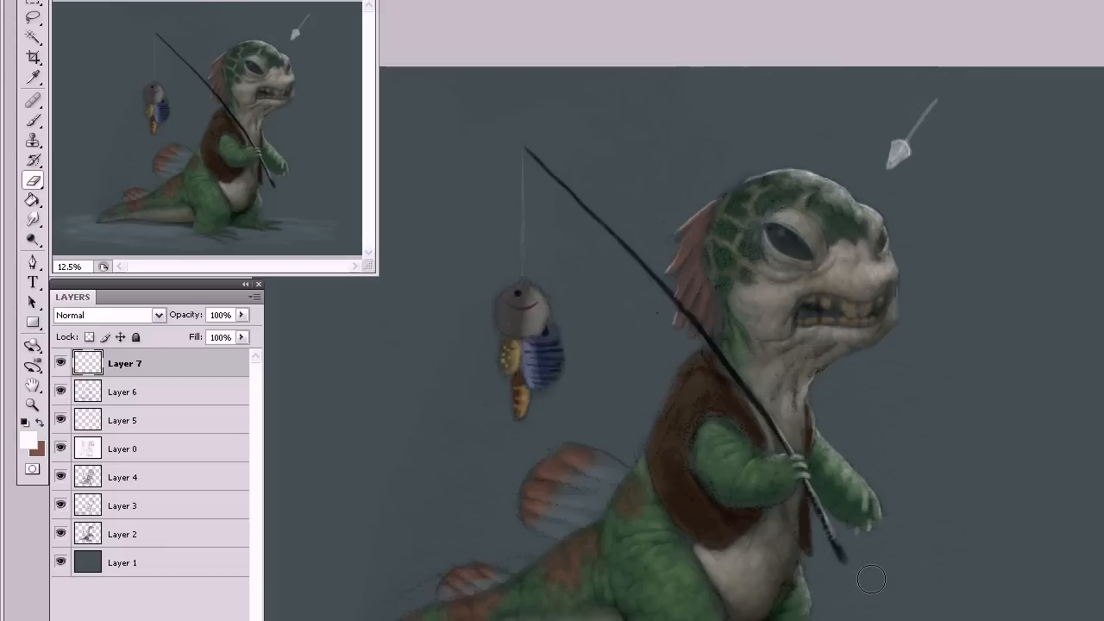
key(b)
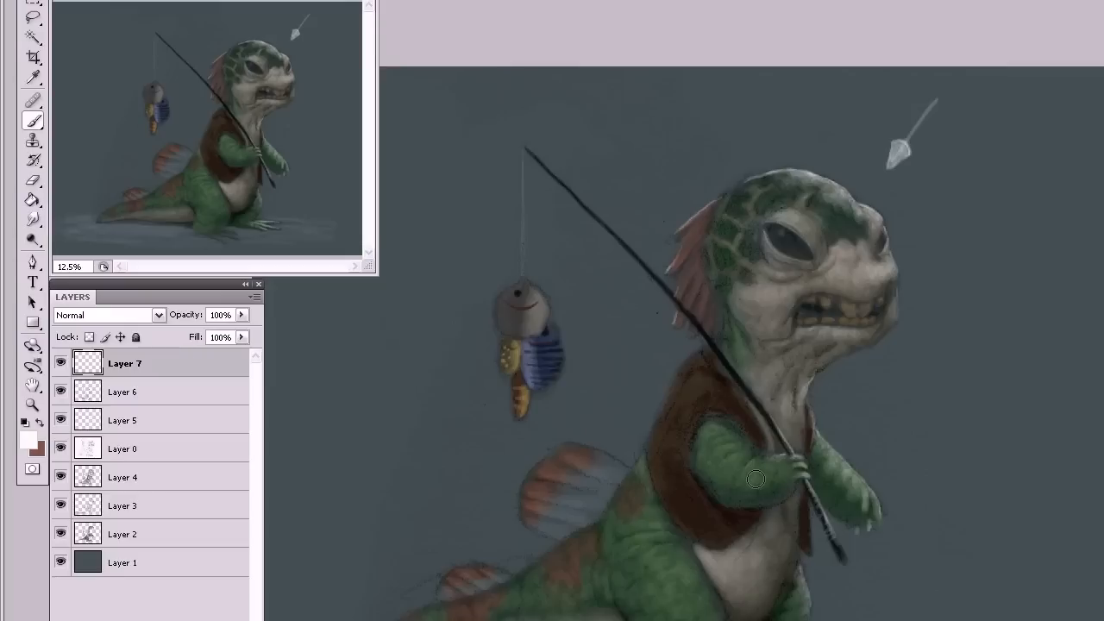
key(e)
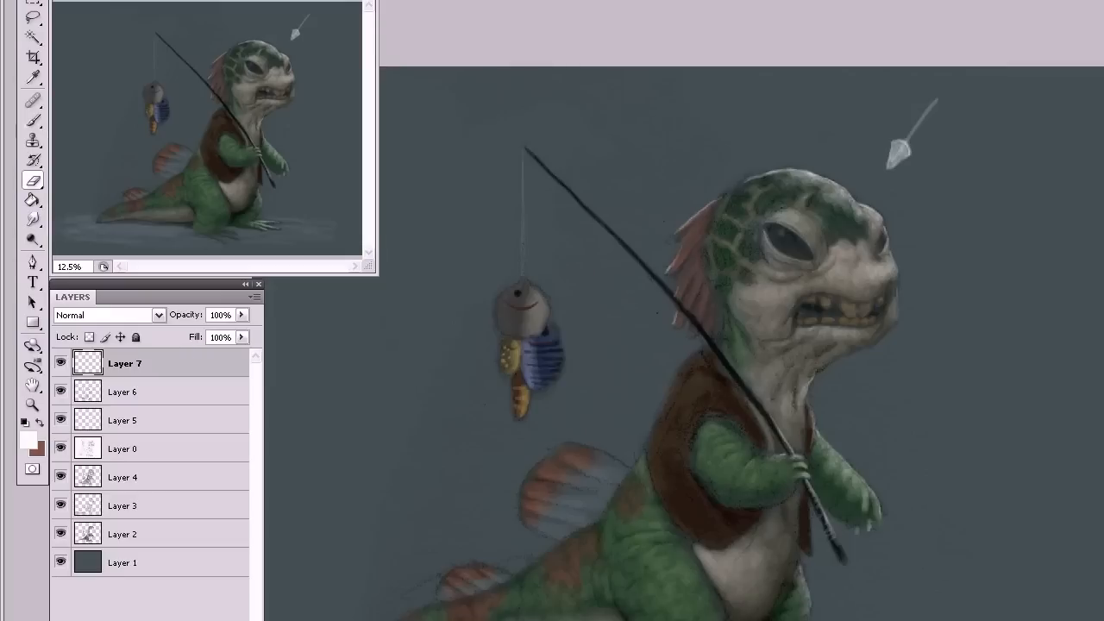
key(b)
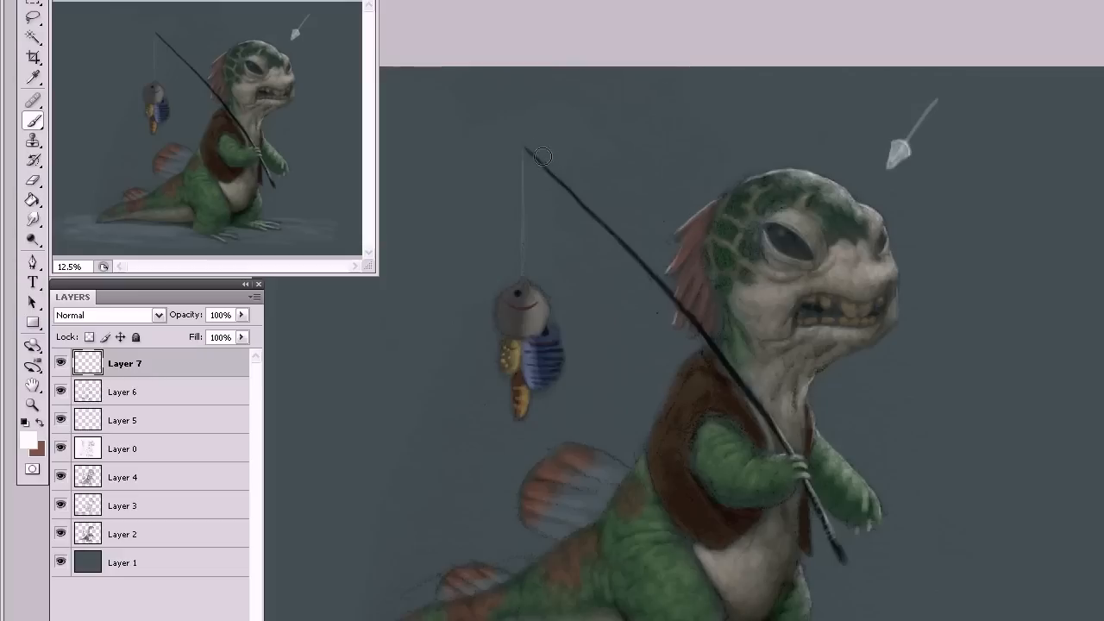
Darken and thicken the fishing rod's tip, then lighten the back fin's top edge.
mouse_move(536, 160)
mouse_down()
mouse_move(673, 302)
mouse_move(642, 246)
mouse_move(671, 285)
mouse_move(660, 254)
mouse_move(647, 245)
mouse_move(677, 281)
mouse_move(639, 258)
mouse_move(682, 280)
mouse_up()
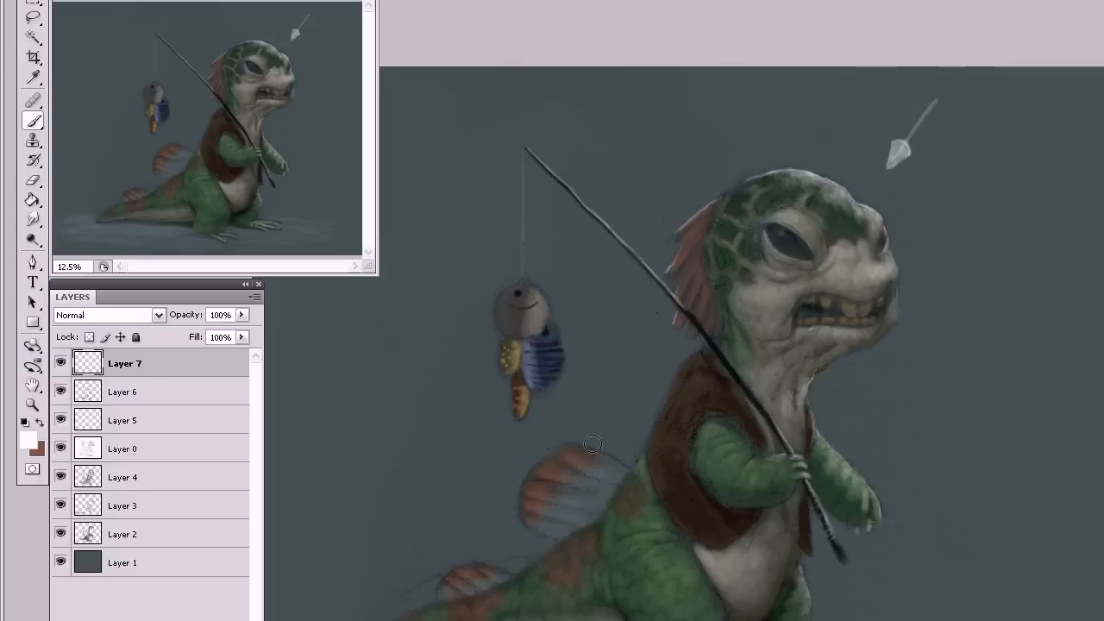
mouse_move(580, 443)
mouse_down()
mouse_move(633, 467)
mouse_move(610, 454)
mouse_move(629, 473)
mouse_up()
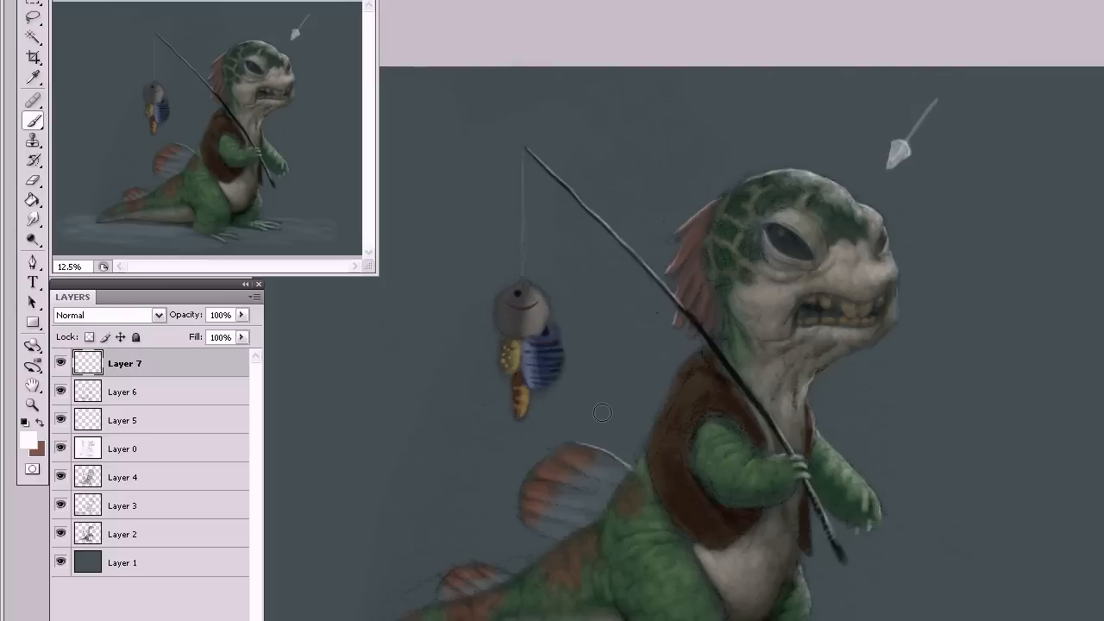
Lighten the back fin, lower-fin stripes and small tail fin, and add a rim highlight along the back.
mouse_move(594, 460)
mouse_down()
mouse_move(615, 475)
mouse_move(598, 461)
mouse_move(619, 473)
mouse_move(566, 473)
mouse_move(615, 489)
mouse_move(549, 480)
mouse_move(559, 499)
mouse_move(595, 502)
mouse_up()
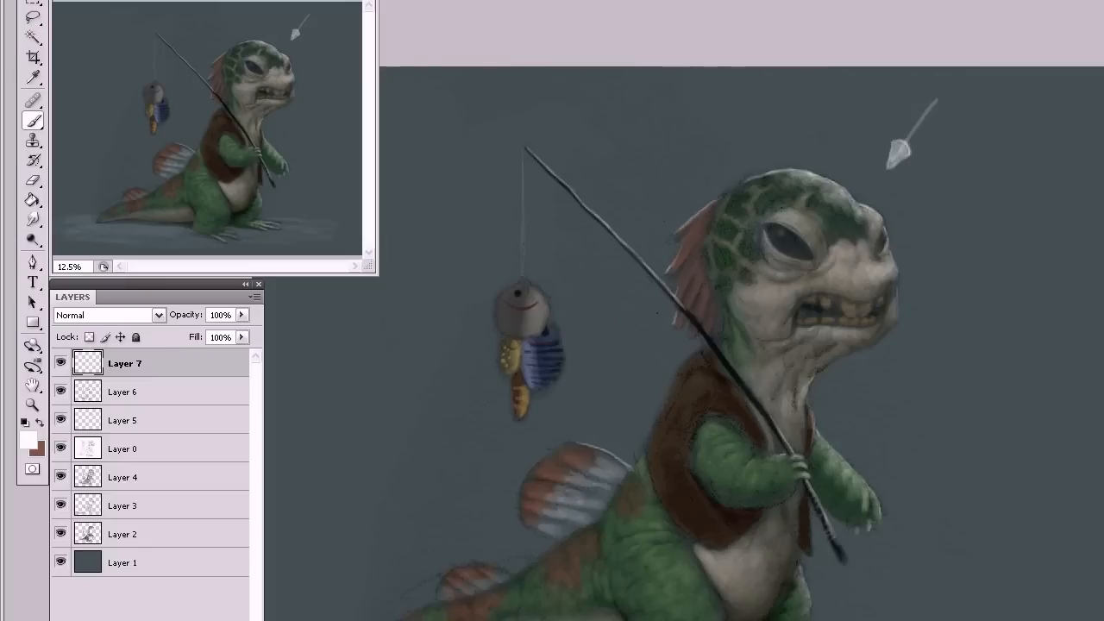
mouse_move(507, 548)
mouse_down()
mouse_move(479, 563)
mouse_move(489, 565)
mouse_move(477, 561)
mouse_move(504, 571)
mouse_up()
mouse_move(484, 571)
mouse_down()
mouse_move(457, 566)
mouse_move(486, 586)
mouse_move(447, 583)
mouse_move(442, 593)
mouse_move(471, 591)
mouse_up()
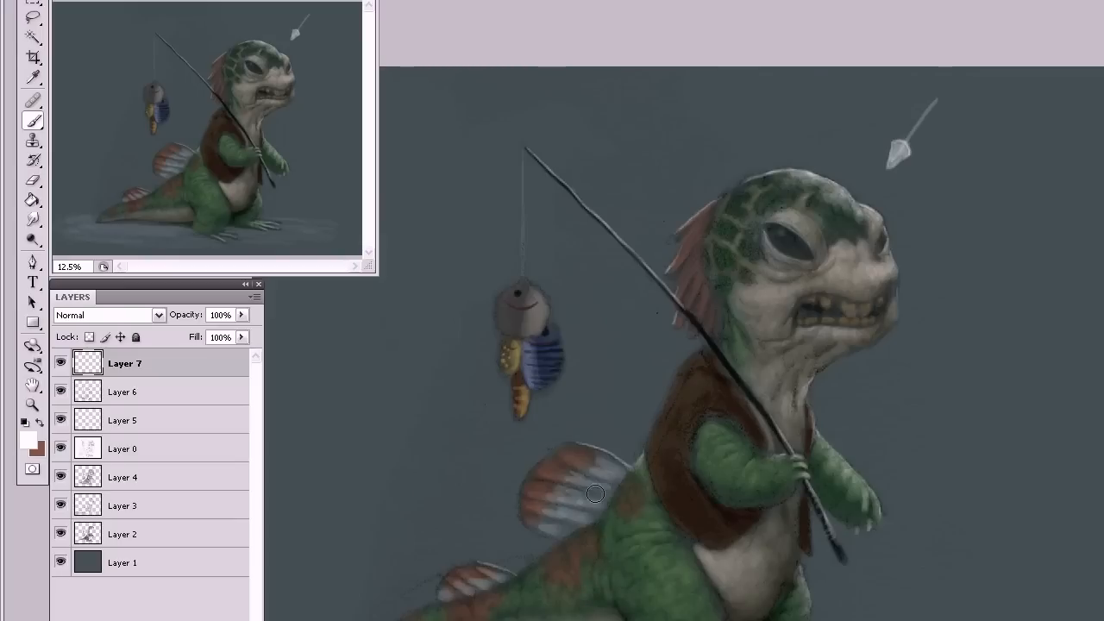
drag(537, 562, 521, 576)
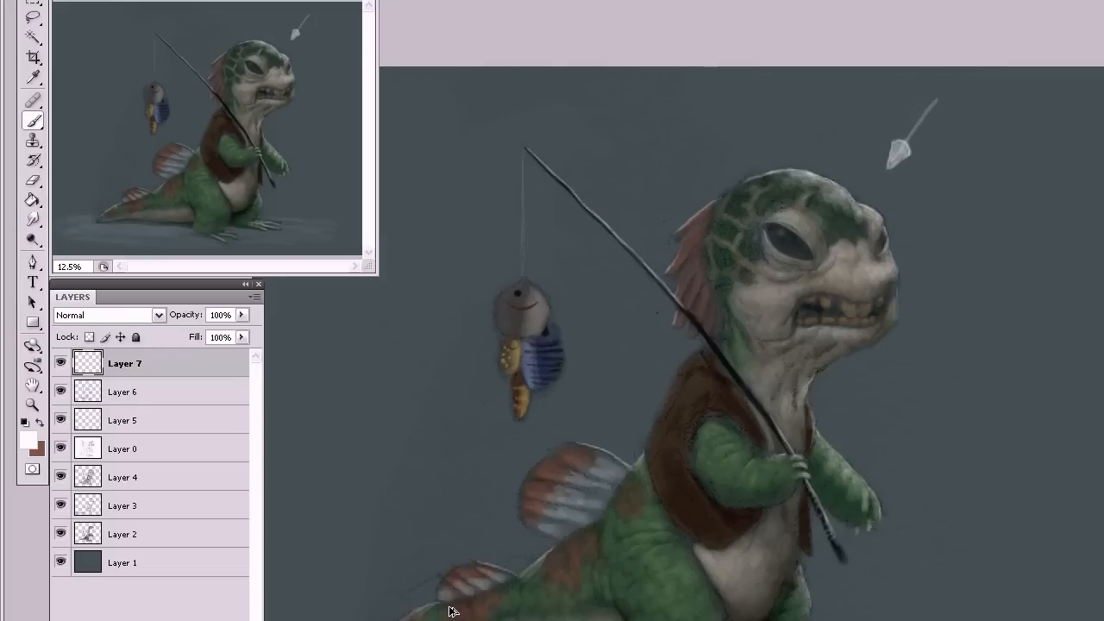
drag(410, 613, 441, 602)
Undo the stray lower-fin stroke and touch up the eye's upper lid with sampled dark grey.
key(ctrl+z)
alt+click(804, 261)
drag(783, 217, 810, 245)
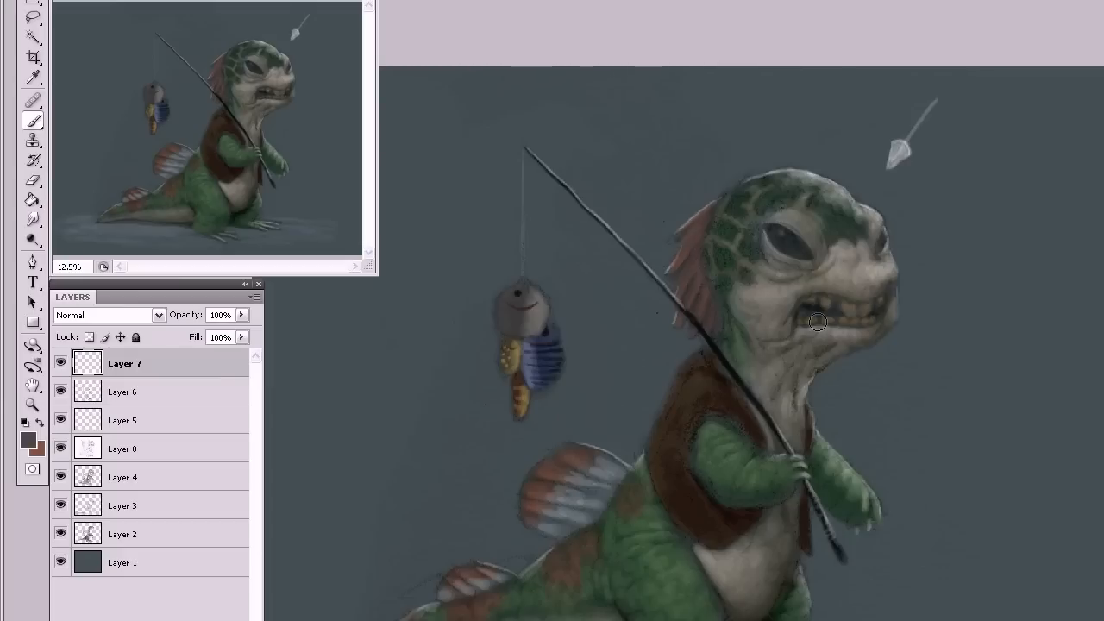
Set the foreground painting colour to pale cream #f5f1e1.
click(29, 441)
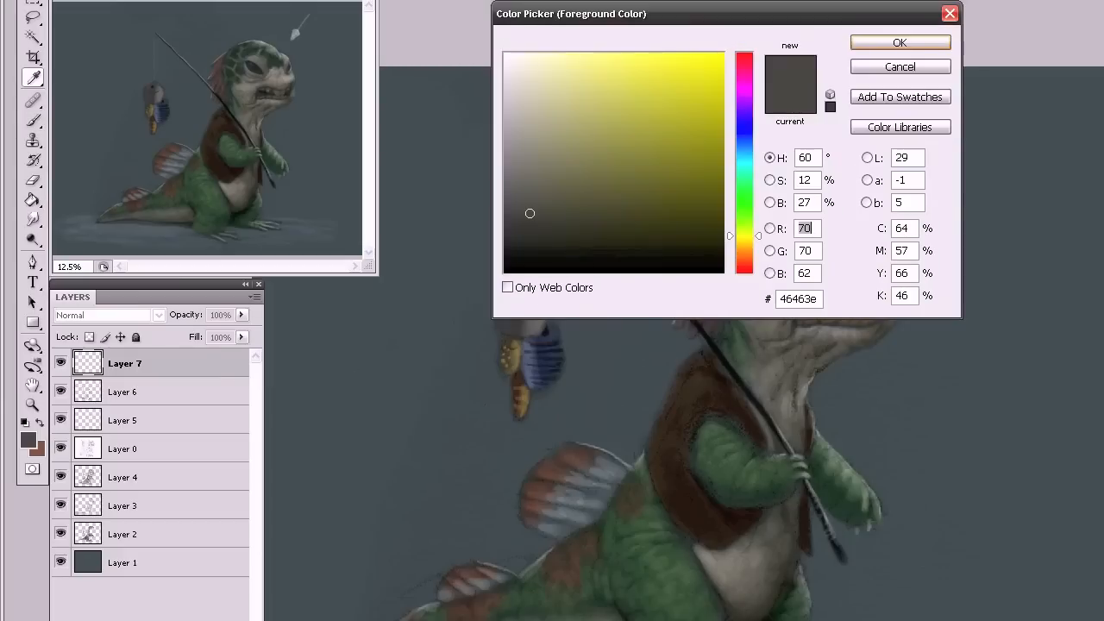
click(549, 547)
click(552, 512)
click(744, 242)
drag(661, 143, 517, 53)
click(899, 42)
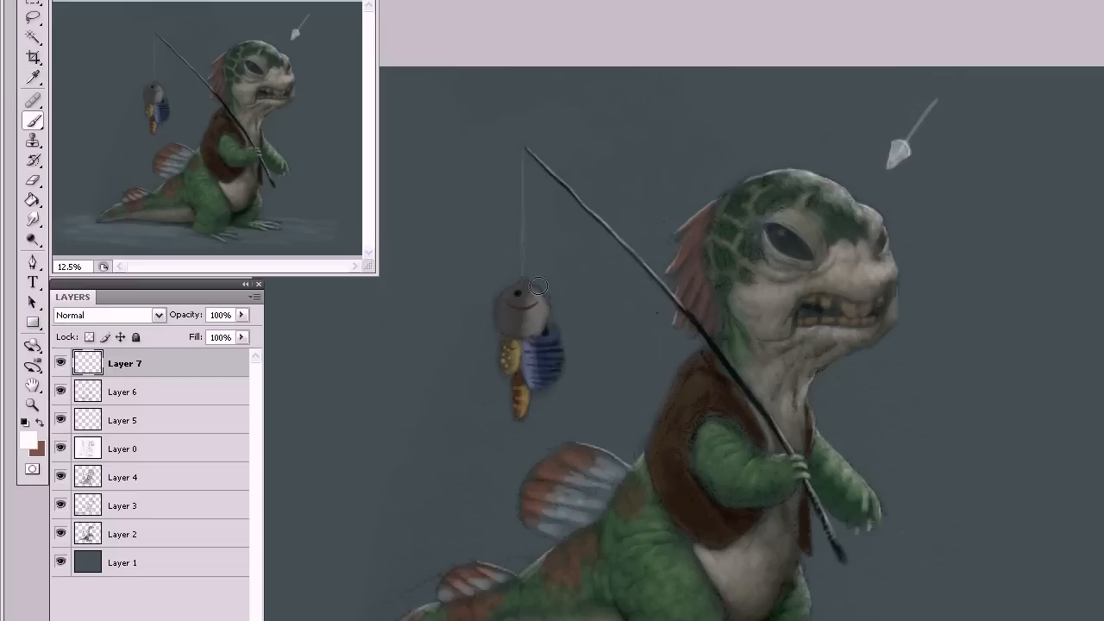
Highlight the hooked fish's head, crisp its blue stripes, brighten its yellow tail and lighten its lower fins.
drag(525, 278, 543, 299)
mouse_move(552, 321)
mouse_down()
mouse_move(561, 362)
mouse_move(563, 348)
mouse_up()
drag(524, 399, 523, 418)
drag(511, 352, 528, 351)
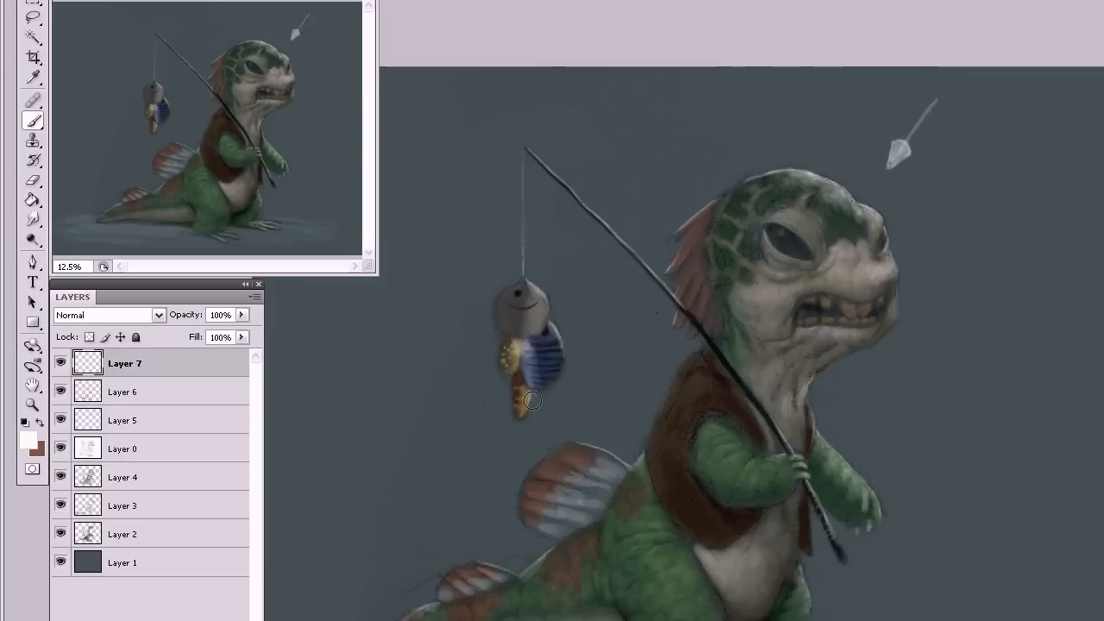
mouse_move(542, 395)
mouse_down()
mouse_move(511, 455)
mouse_move(518, 420)
mouse_up()
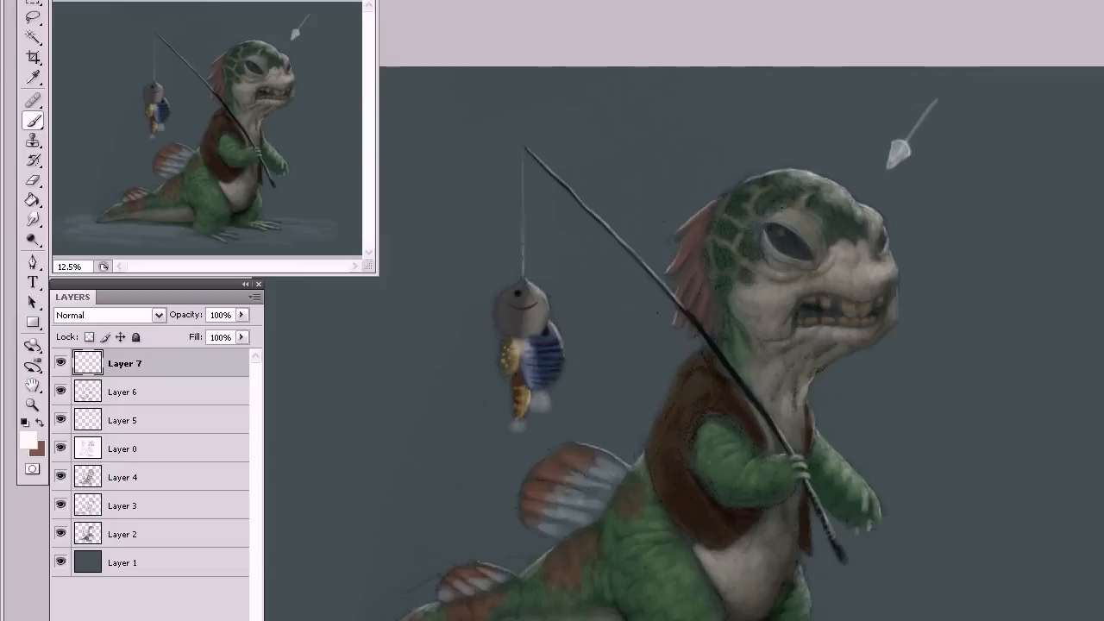
mouse_move(509, 358)
mouse_down()
mouse_move(503, 389)
mouse_move(506, 377)
mouse_up()
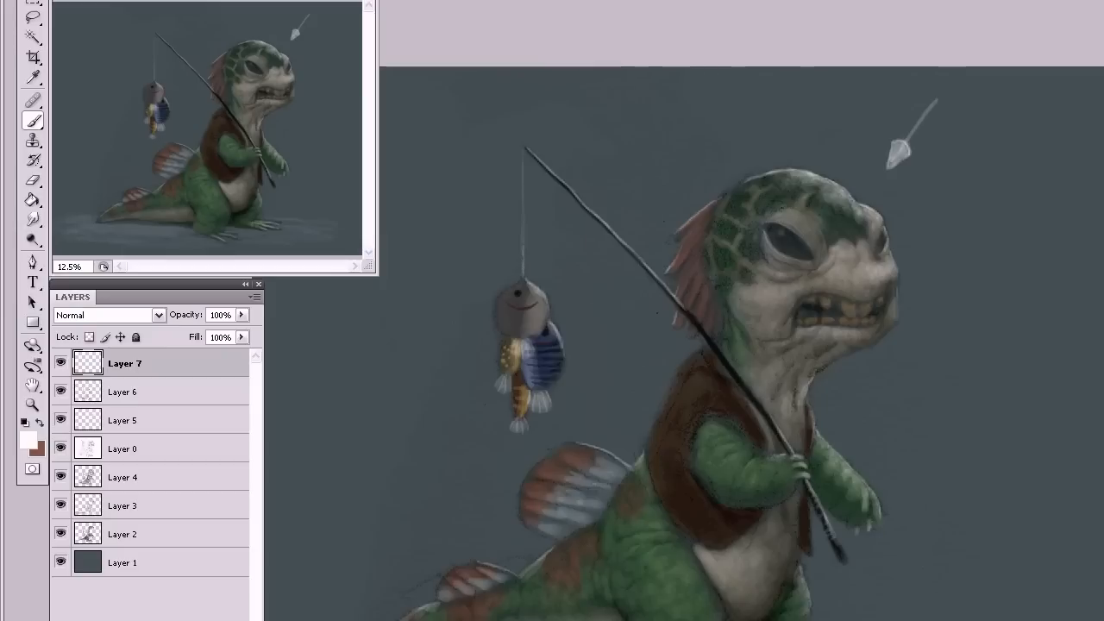
Lighten the hooked fish's head along its left edge and refine its facial details.
key(e)
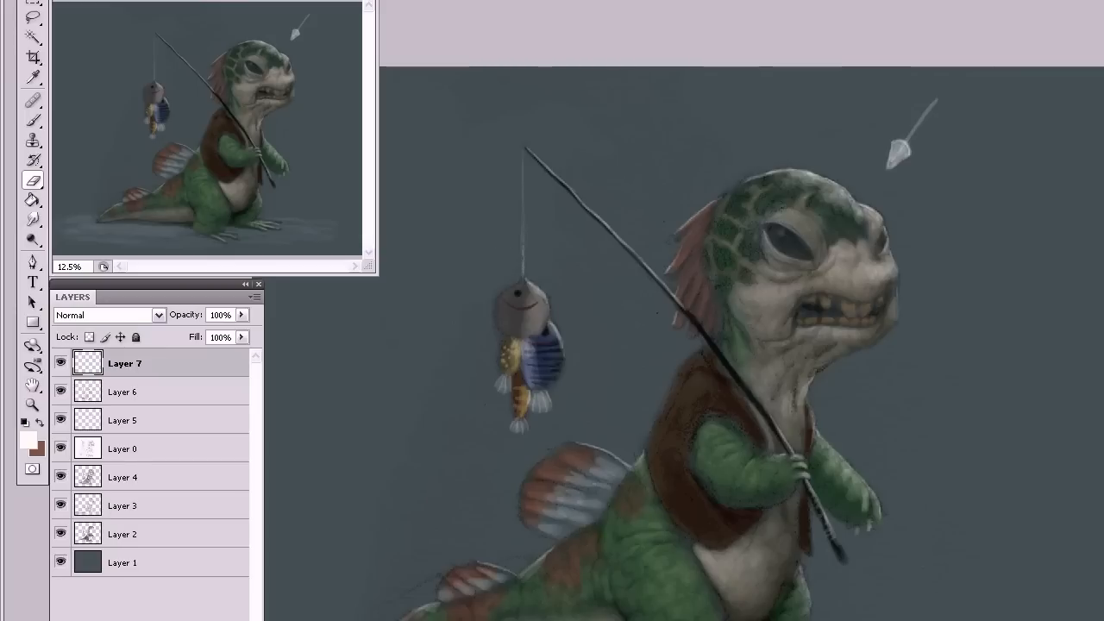
key(b)
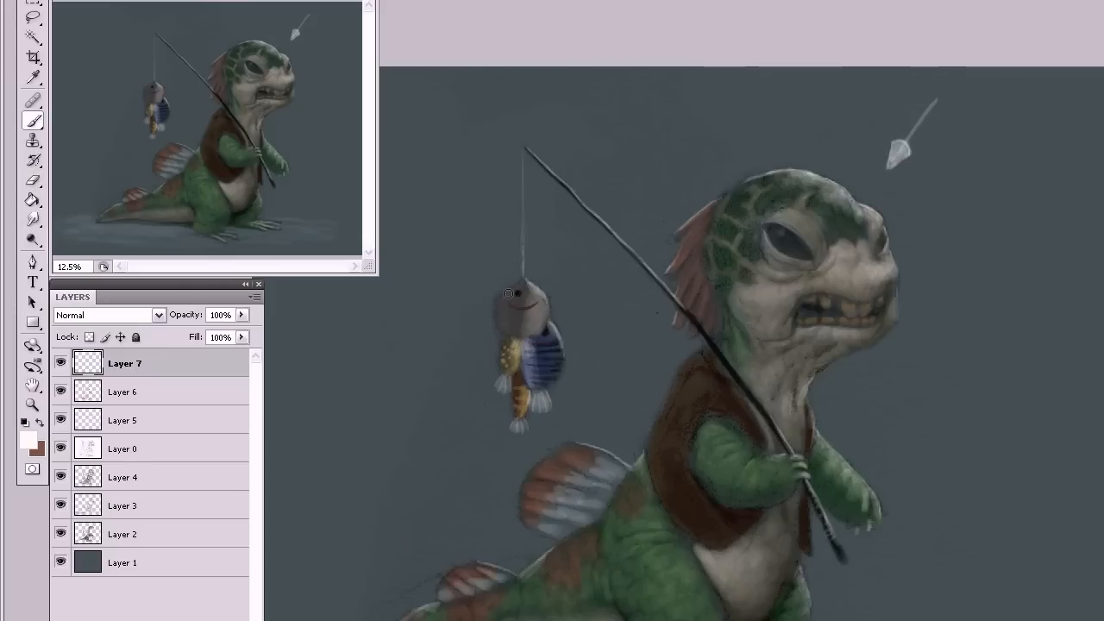
mouse_move(494, 310)
mouse_down()
mouse_move(550, 285)
mouse_move(510, 573)
mouse_move(499, 370)
mouse_move(510, 263)
mouse_move(498, 327)
mouse_up()
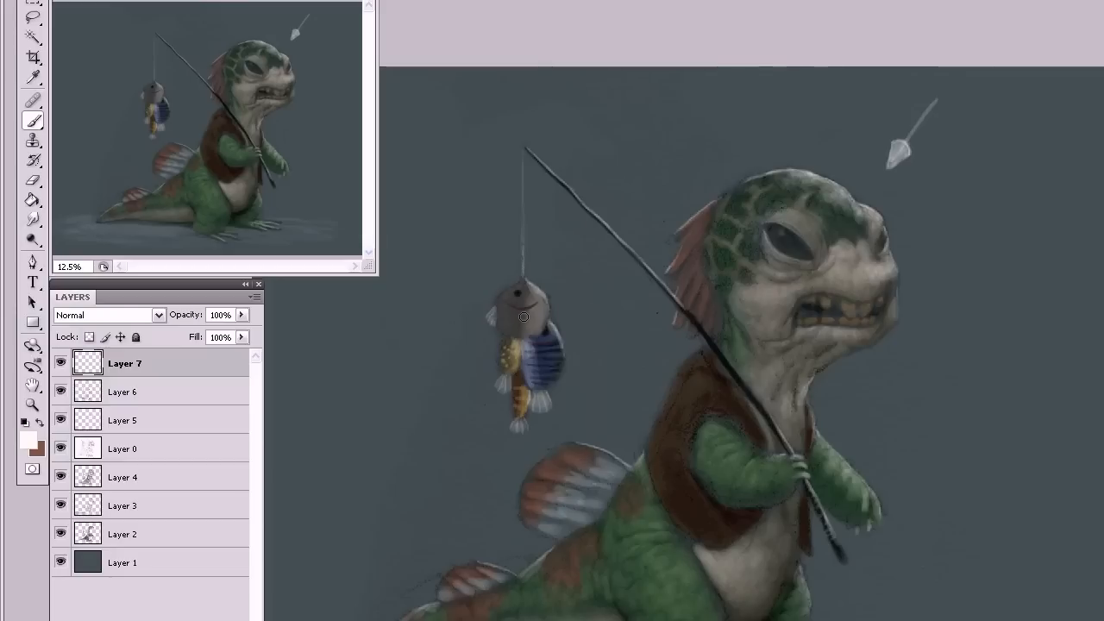
drag(523, 316, 528, 323)
Sample the brown near the rod and pick a lighter, warmer brown in the Color Picker.
alt+click(687, 250)
click(29, 440)
drag(613, 135, 628, 112)
Confirm the lighter colour and paint faint salmon-red strokes along the fin edges.
click(898, 44)
key(b)
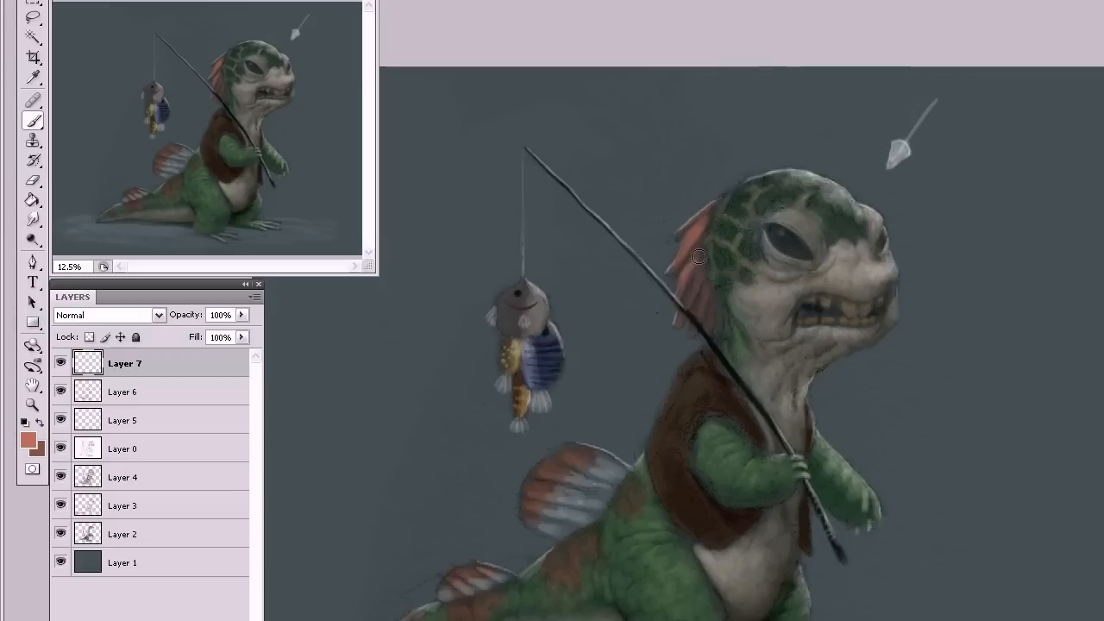
drag(678, 297, 678, 302)
drag(696, 295, 678, 326)
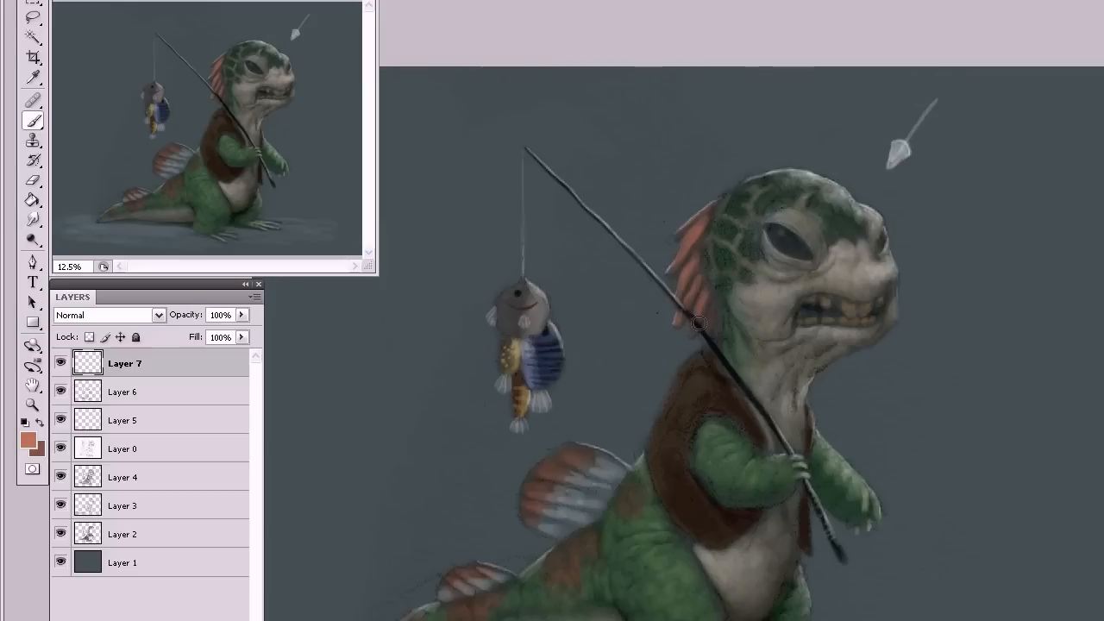
drag(687, 330, 710, 310)
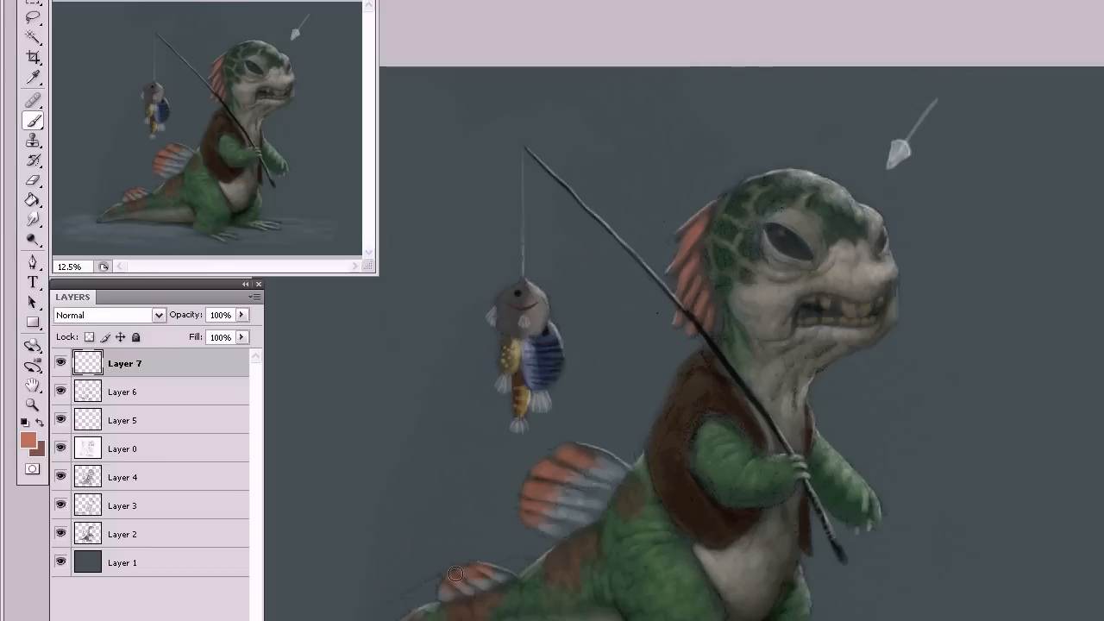
Sample the creature's eye colour and darken it to near-black as the brush colour.
key(i)
click(793, 234)
click(29, 442)
drag(554, 255, 552, 268)
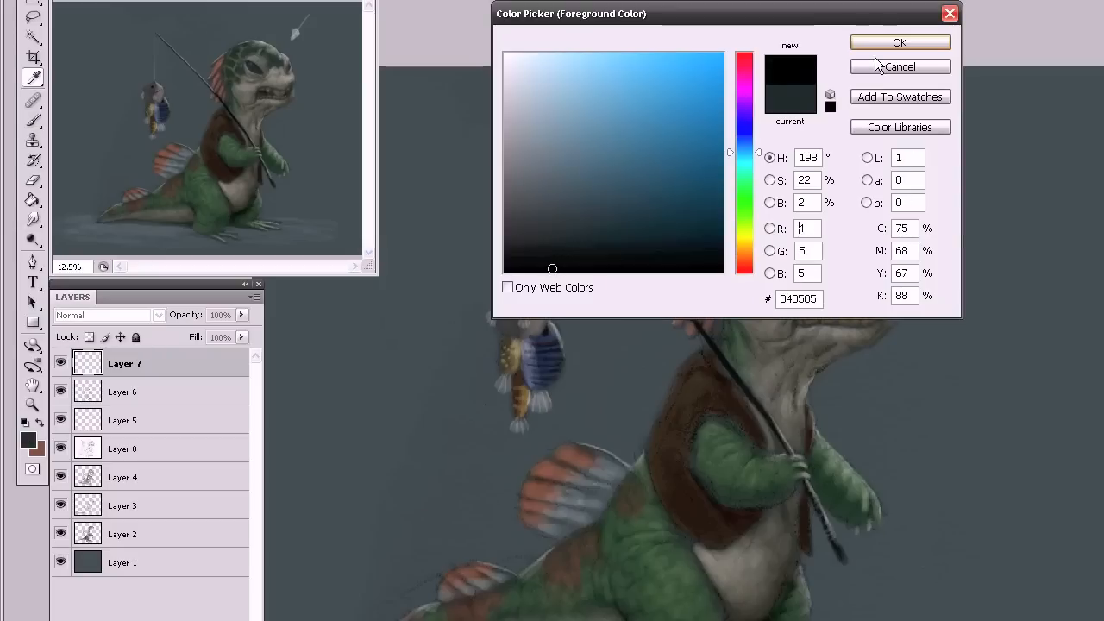
click(886, 45)
key(b)
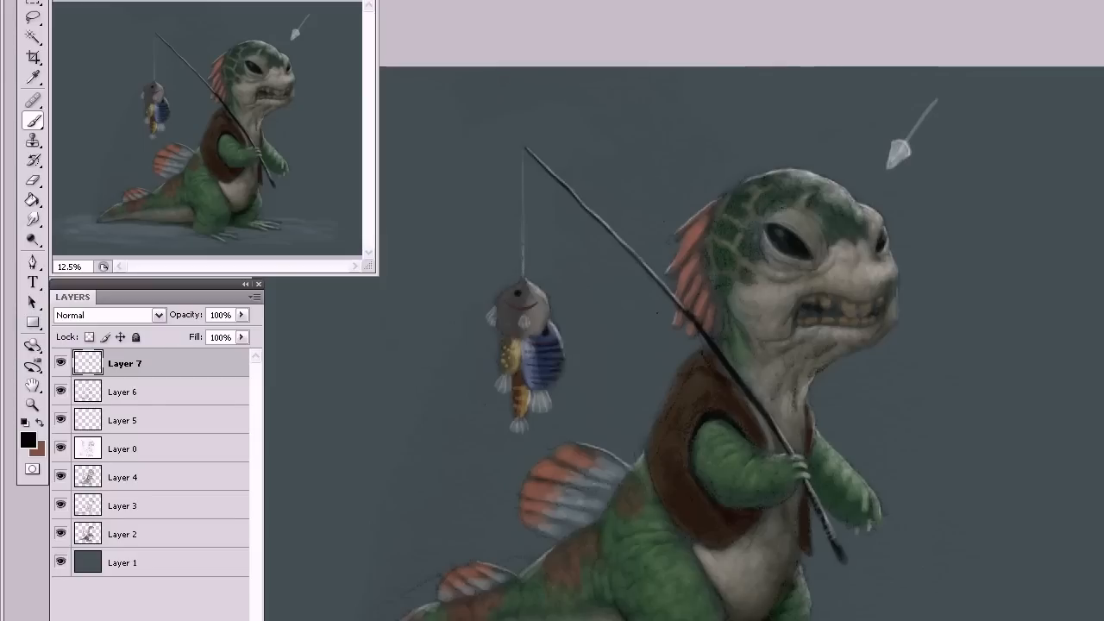
Add a Curves 1 adjustment layer lifting midtones (input 102 to output 157) to brighten the painting.
click(157, 619)
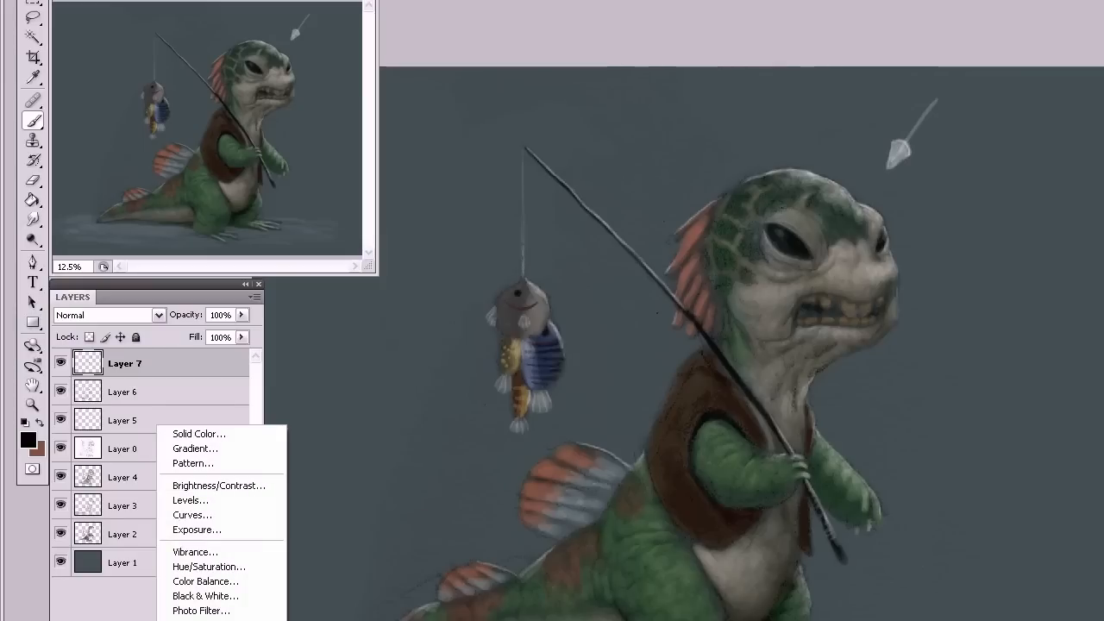
click(241, 515)
drag(913, 361, 401, 322)
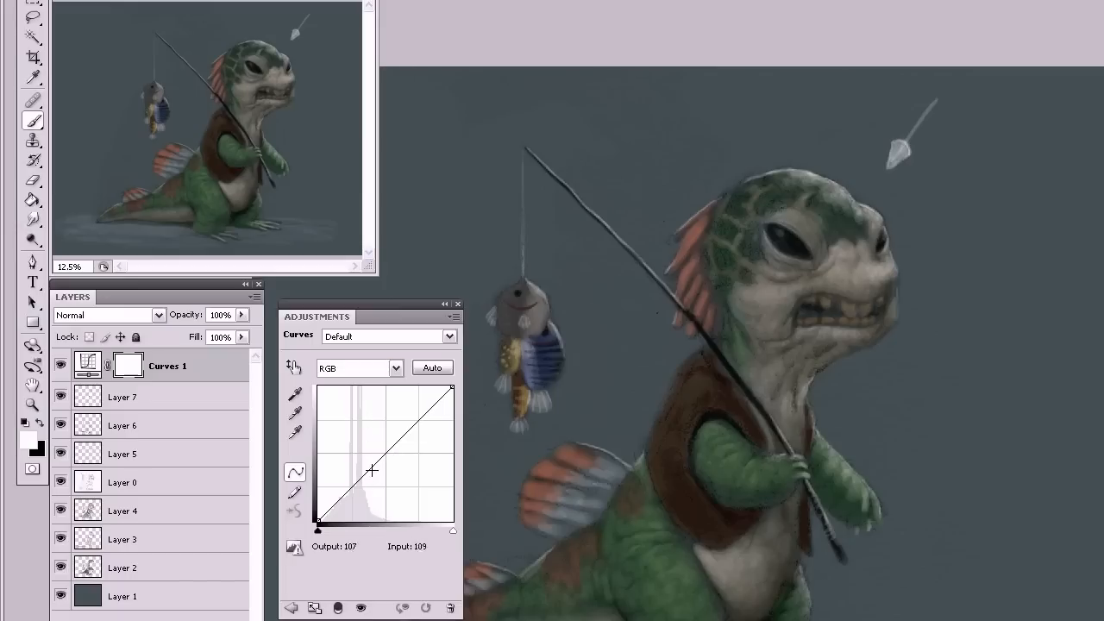
drag(387, 452, 377, 440)
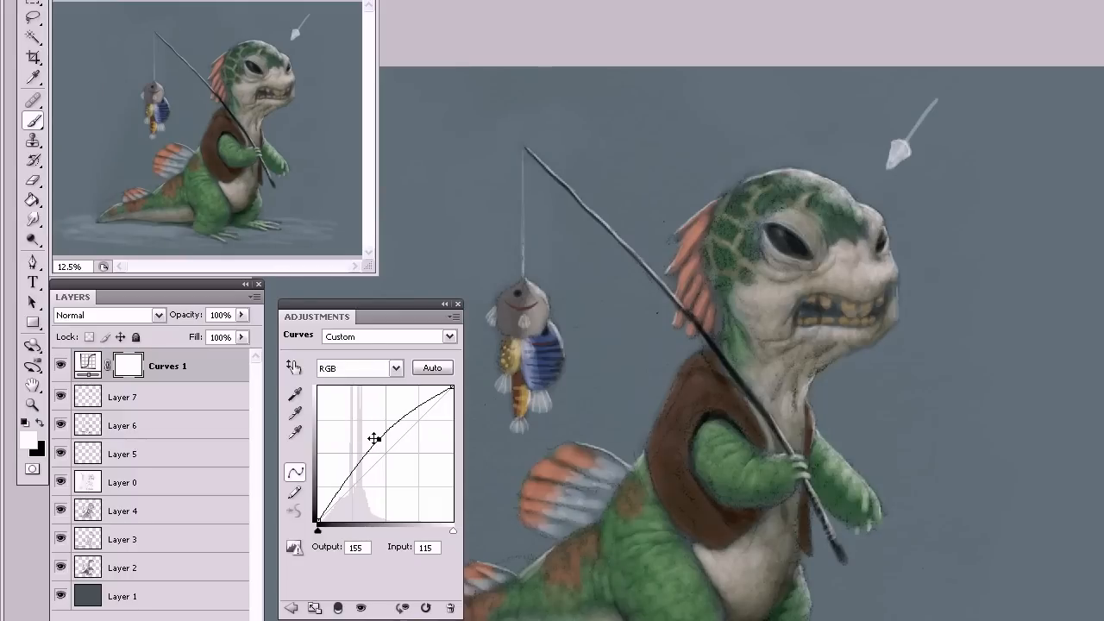
drag(379, 440, 371, 439)
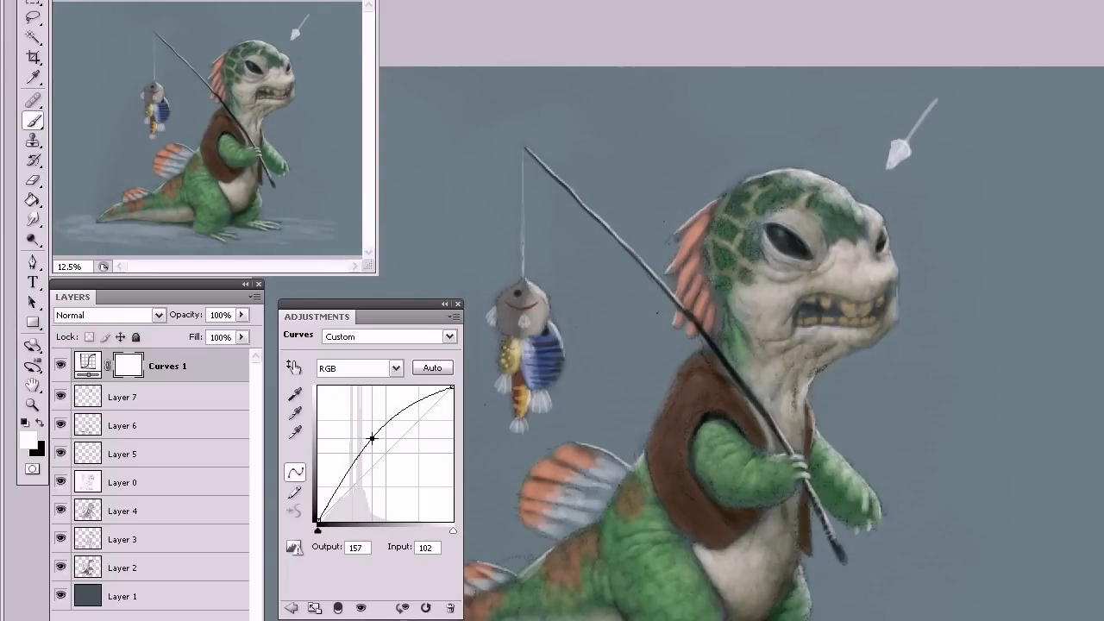
click(458, 304)
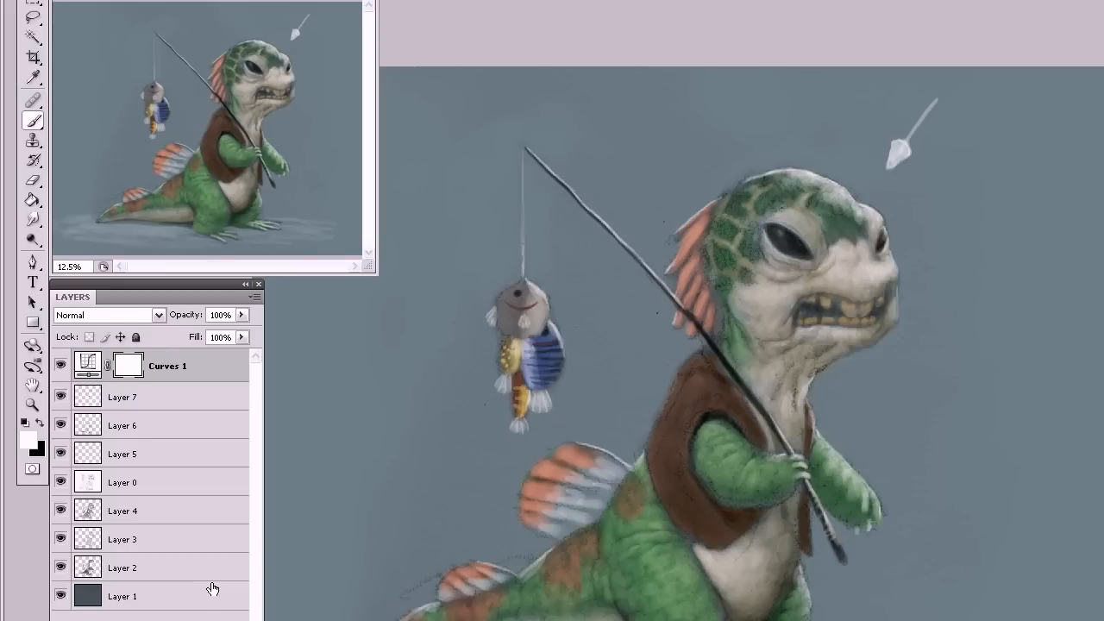
Invert the Curves 1 mask to black so its brightening is hidden, then select Layer 7.
key(ctrl+i)
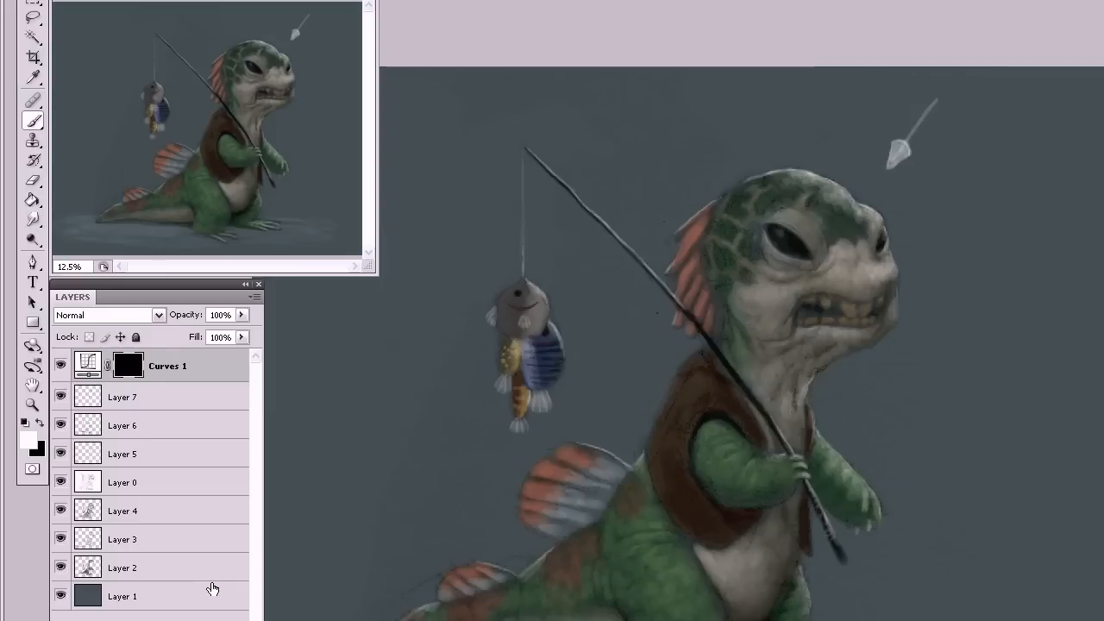
key(ctrl+i)
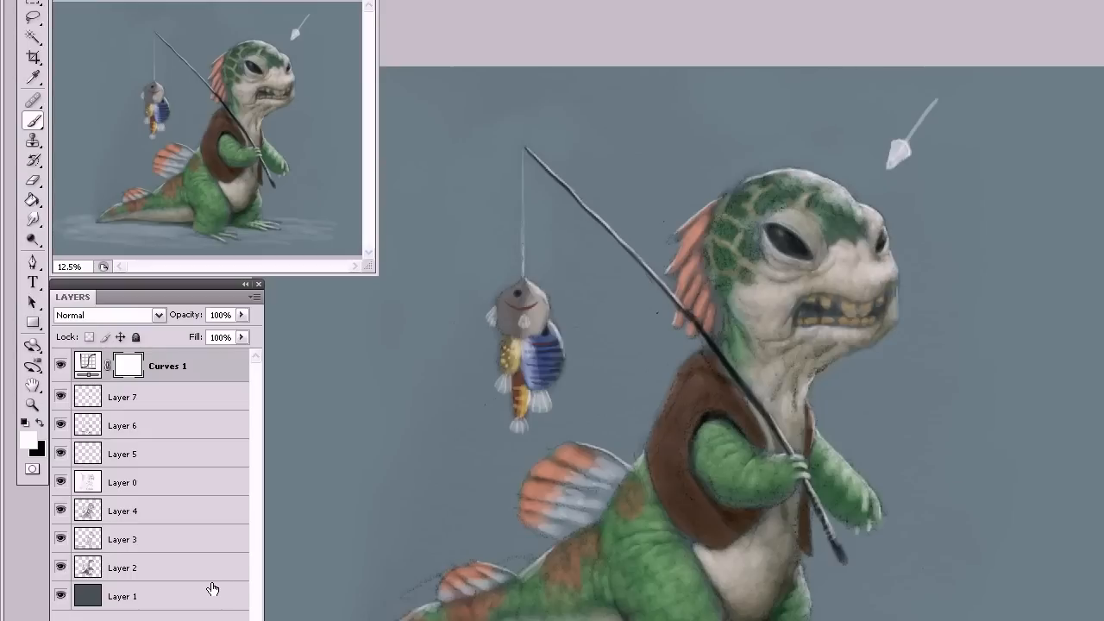
key(ctrl+i)
key(ctrl+i)
key(ctrl+i)
click(190, 401)
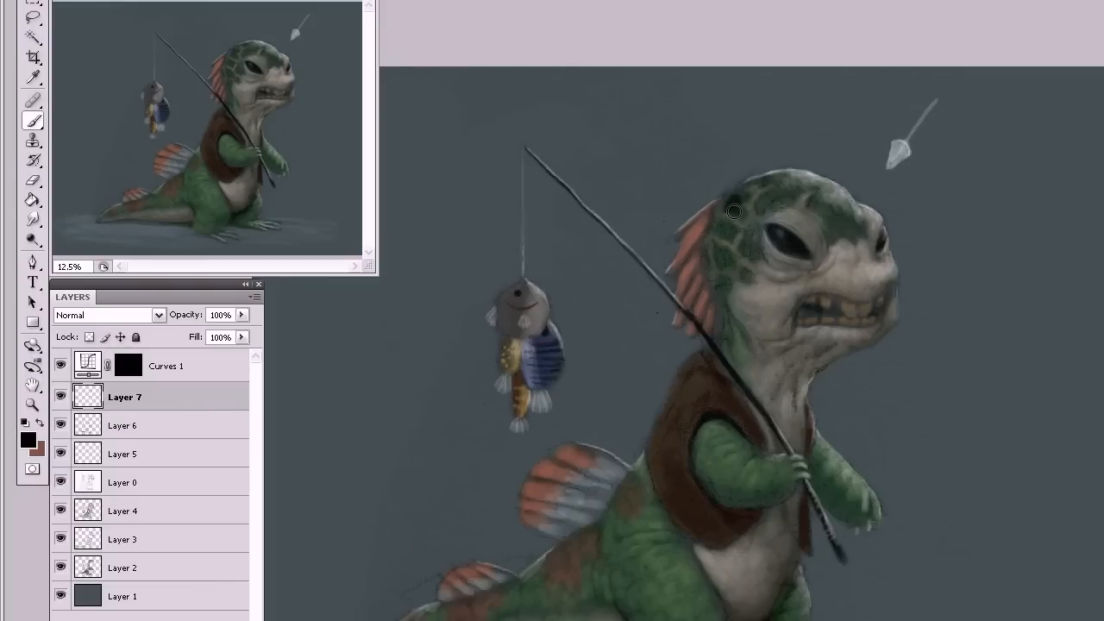
On Layer 7, paint dark green spots across the head top, sampling grey and near-black.
mouse_move(735, 203)
mouse_down()
mouse_move(716, 225)
mouse_move(728, 238)
mouse_move(733, 224)
mouse_move(721, 267)
mouse_move(721, 256)
mouse_move(734, 260)
mouse_move(712, 221)
mouse_move(706, 253)
mouse_up()
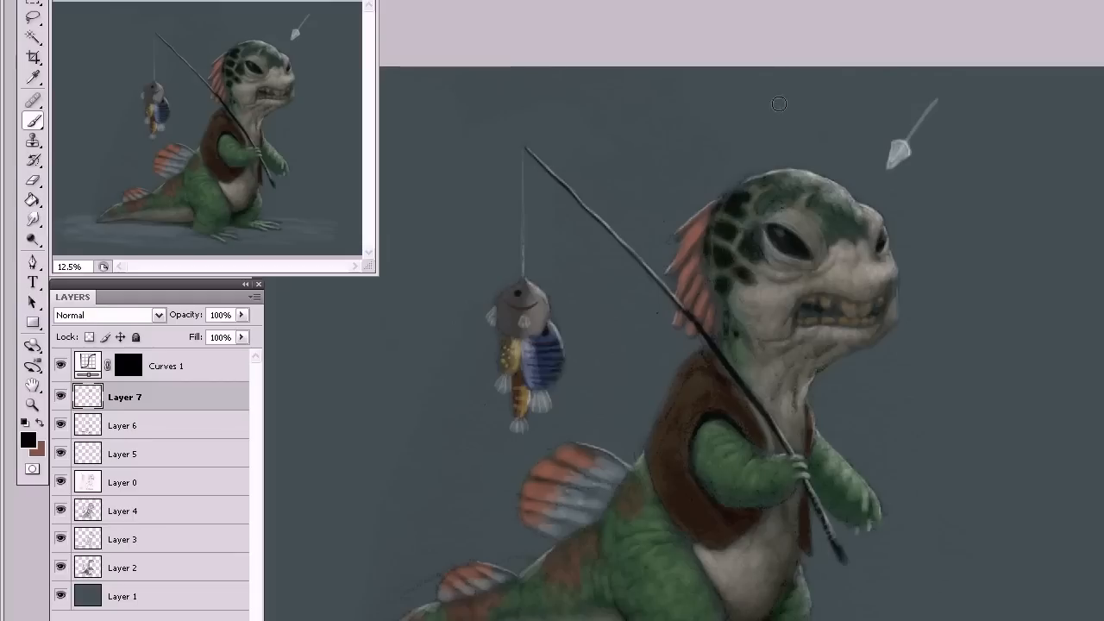
mouse_move(761, 197)
mouse_down()
mouse_move(762, 207)
mouse_move(825, 185)
mouse_move(764, 181)
mouse_move(748, 192)
mouse_up()
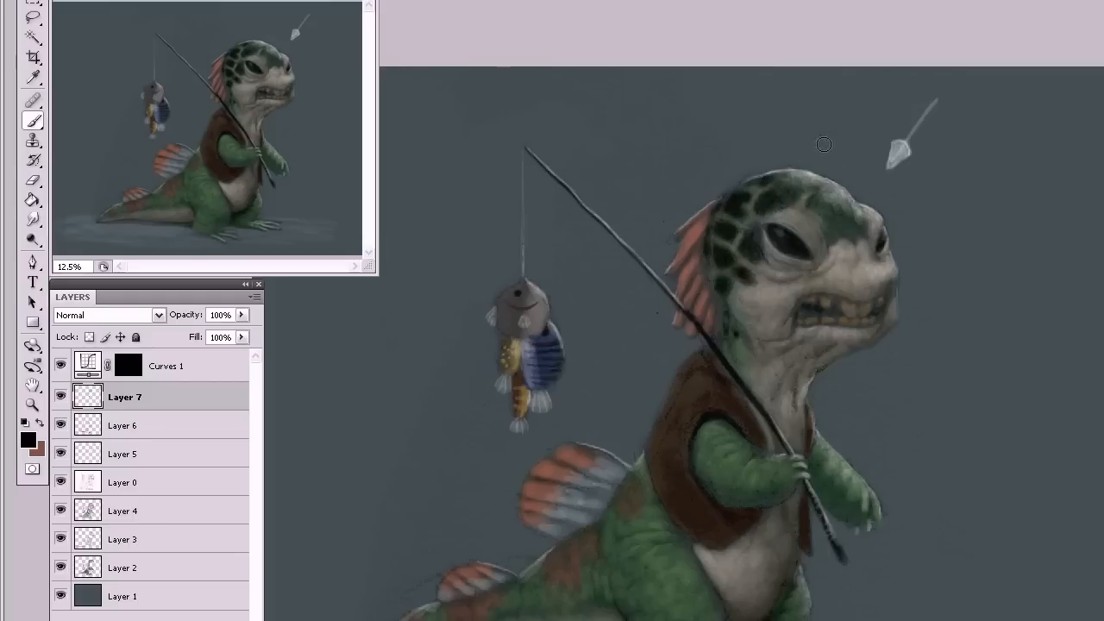
mouse_move(827, 205)
mouse_down()
mouse_move(851, 218)
mouse_move(841, 198)
mouse_move(847, 218)
mouse_move(844, 203)
mouse_move(840, 215)
mouse_move(826, 199)
mouse_move(832, 225)
mouse_move(811, 202)
mouse_move(841, 200)
mouse_move(796, 178)
mouse_move(835, 188)
mouse_move(800, 175)
mouse_up()
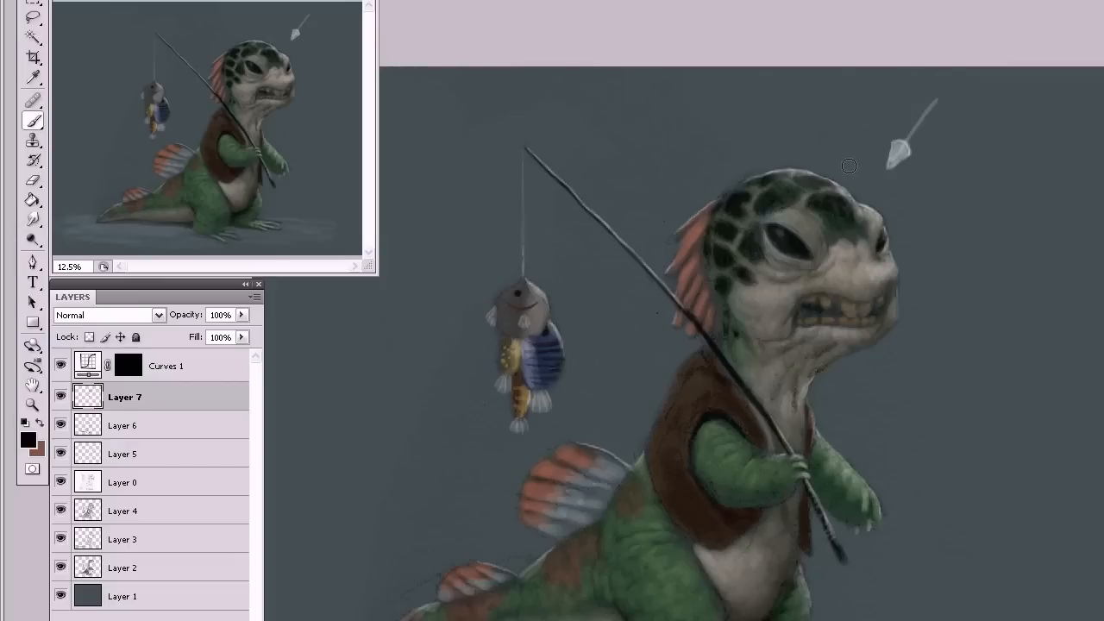
drag(849, 197, 859, 213)
alt+click(800, 215)
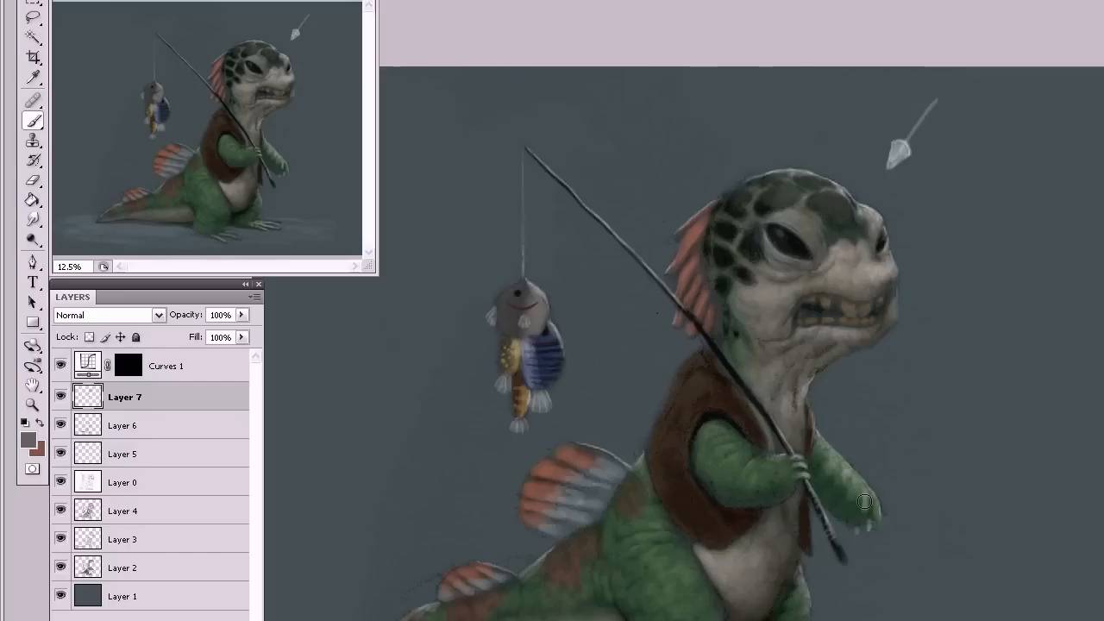
alt+click(792, 228)
Zoom in on the head and dab small dark marks across the creature's brow.
drag(772, 216, 784, 214)
key(ctrl+plus)
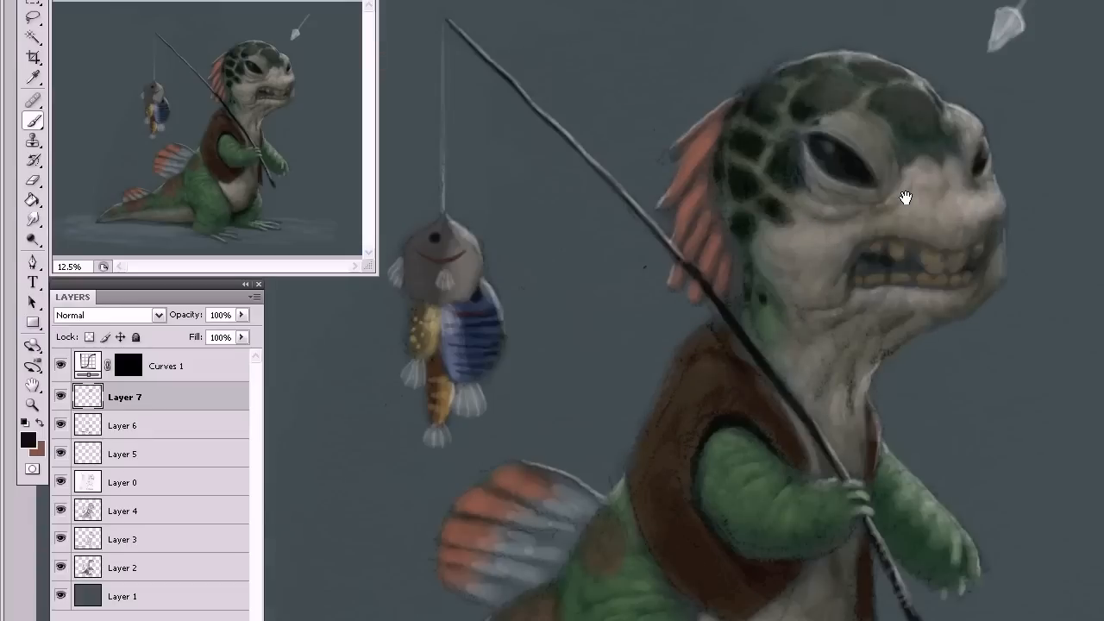
drag(905, 197, 725, 356)
mouse_move(624, 357)
mouse_down()
mouse_move(592, 346)
mouse_move(632, 368)
mouse_up()
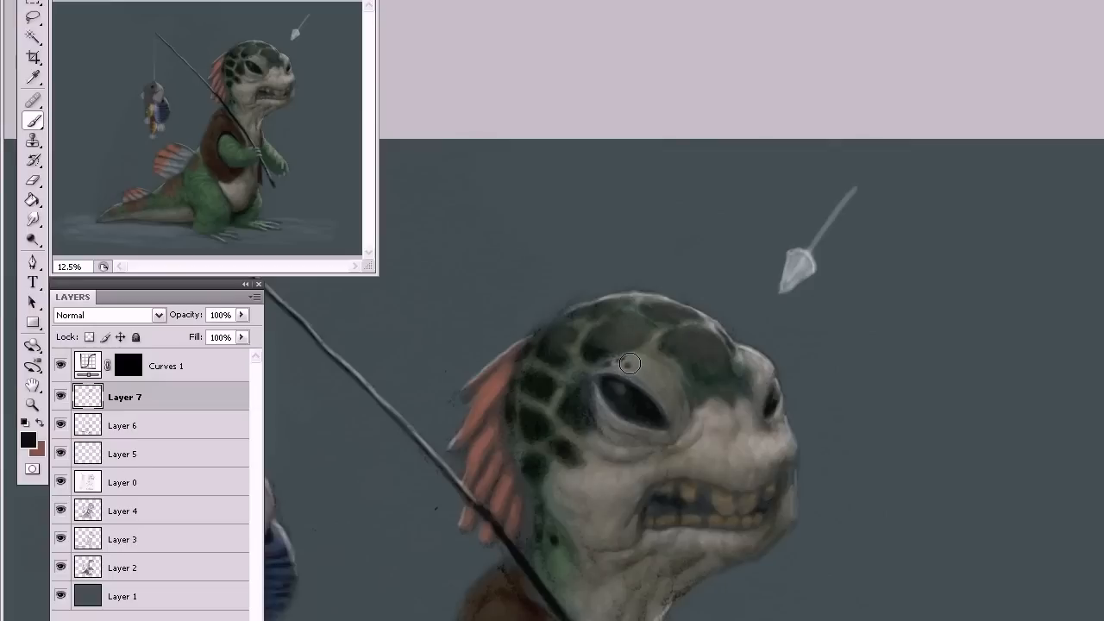
drag(634, 357, 626, 363)
drag(649, 365, 655, 368)
drag(665, 366, 675, 377)
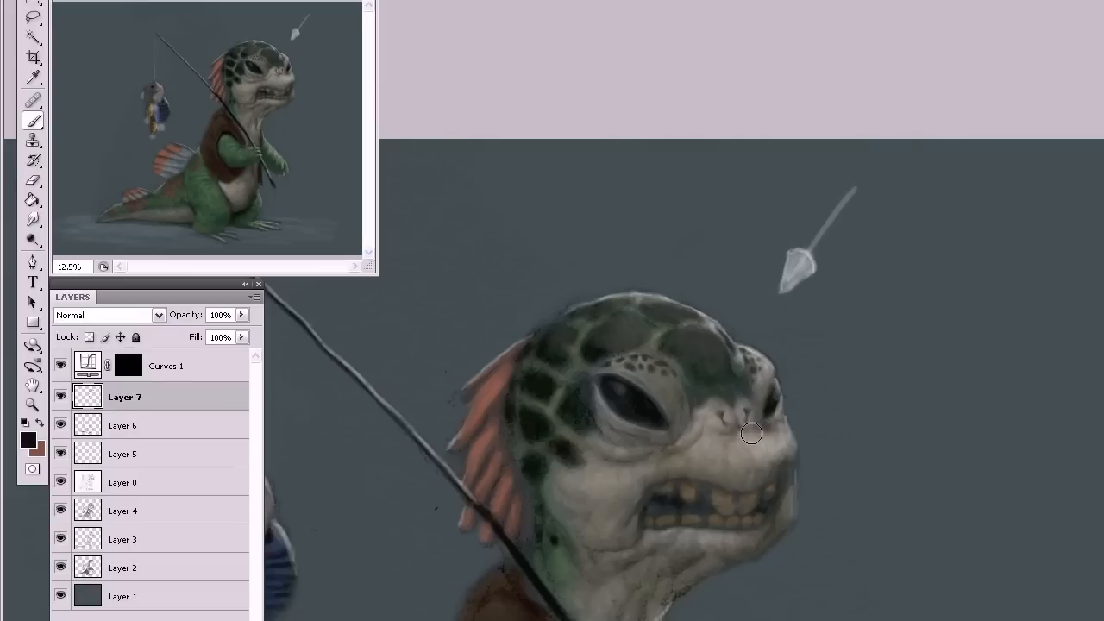
Darken beside the nostril, touch up the mouth corner and repaint the jaw's right edge.
drag(763, 415, 781, 409)
drag(769, 432, 783, 425)
alt+click(788, 438)
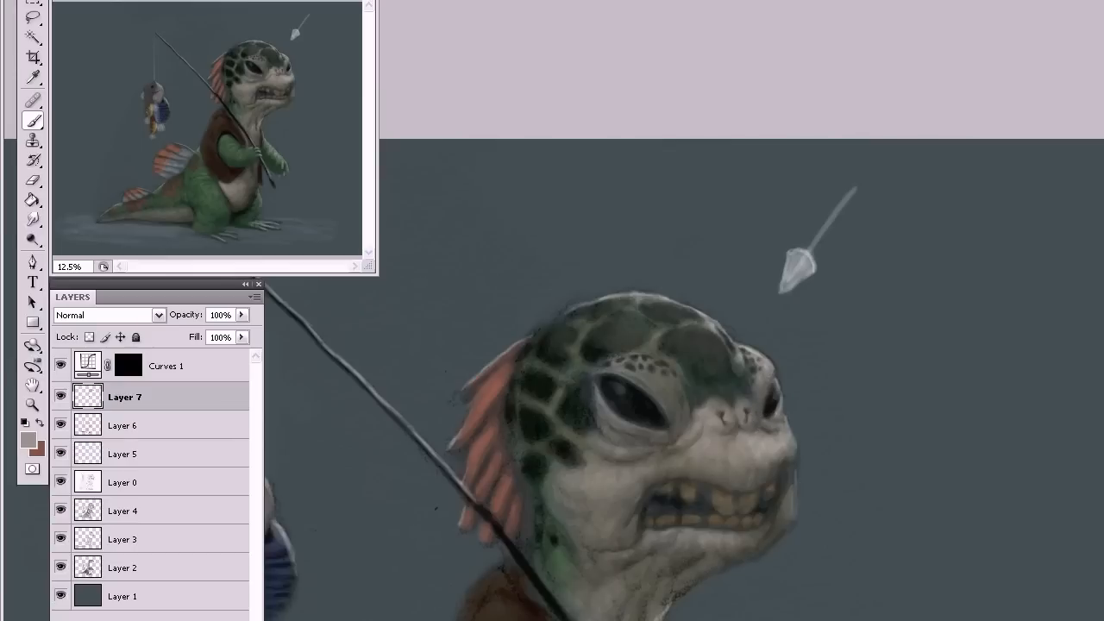
drag(794, 468, 797, 491)
alt+click(766, 474)
alt+click(790, 438)
Trim the jaw edge and smooth the cheek above the mouth with light grey skin tones.
drag(783, 410, 786, 423)
alt+click(811, 436)
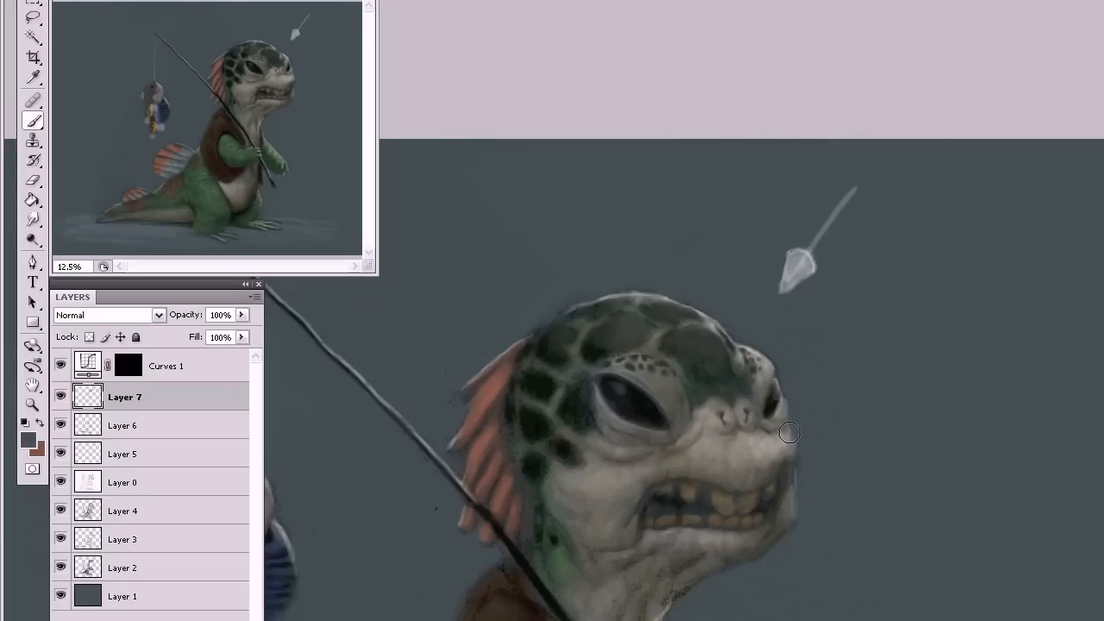
drag(788, 426, 798, 457)
alt+click(765, 441)
mouse_move(692, 457)
mouse_down()
mouse_move(642, 464)
mouse_move(668, 471)
mouse_move(633, 491)
mouse_move(680, 492)
mouse_move(660, 447)
mouse_move(667, 459)
mouse_move(680, 455)
mouse_move(622, 452)
mouse_move(631, 463)
mouse_move(611, 463)
mouse_move(633, 468)
mouse_move(621, 464)
mouse_move(591, 503)
mouse_move(629, 445)
mouse_move(621, 453)
mouse_move(636, 461)
mouse_move(601, 462)
mouse_move(642, 474)
mouse_move(615, 480)
mouse_move(605, 462)
mouse_move(634, 462)
mouse_move(602, 448)
mouse_move(603, 483)
mouse_up()
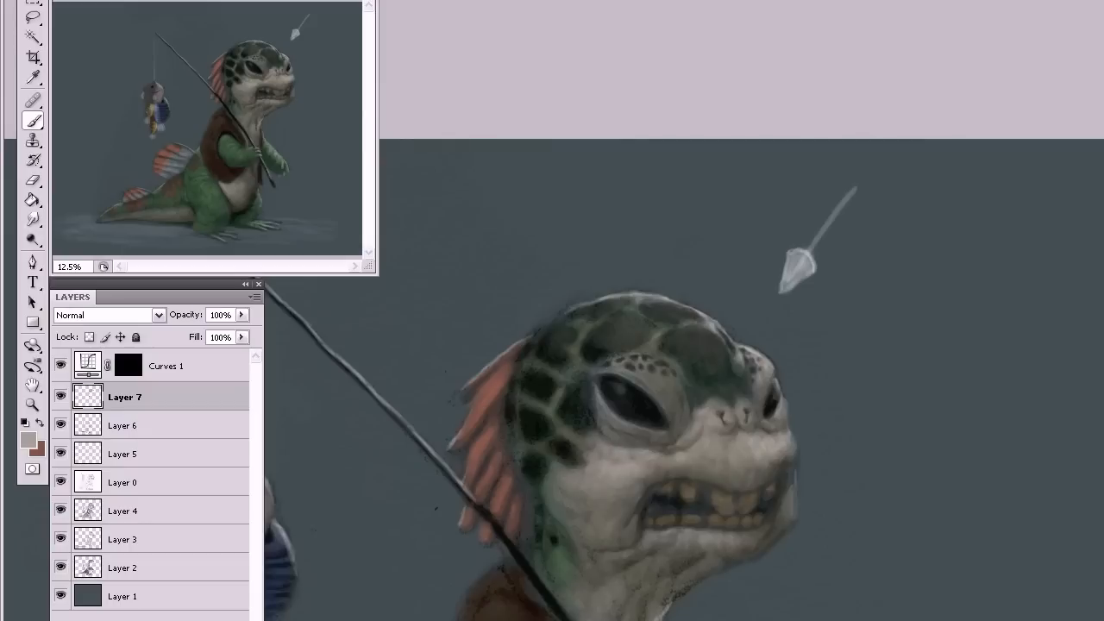
mouse_move(680, 446)
mouse_down()
mouse_move(634, 460)
mouse_move(734, 469)
mouse_move(764, 552)
mouse_move(775, 493)
mouse_move(704, 455)
mouse_move(720, 465)
mouse_move(713, 525)
mouse_move(685, 434)
mouse_move(641, 467)
mouse_move(628, 461)
mouse_move(646, 457)
mouse_move(602, 445)
mouse_move(642, 487)
mouse_move(611, 468)
mouse_move(647, 495)
mouse_move(720, 515)
mouse_up()
Lightly repaint the mouth corner with the sampled skin colour.
alt+click(631, 497)
drag(644, 493, 647, 491)
alt+click(648, 483)
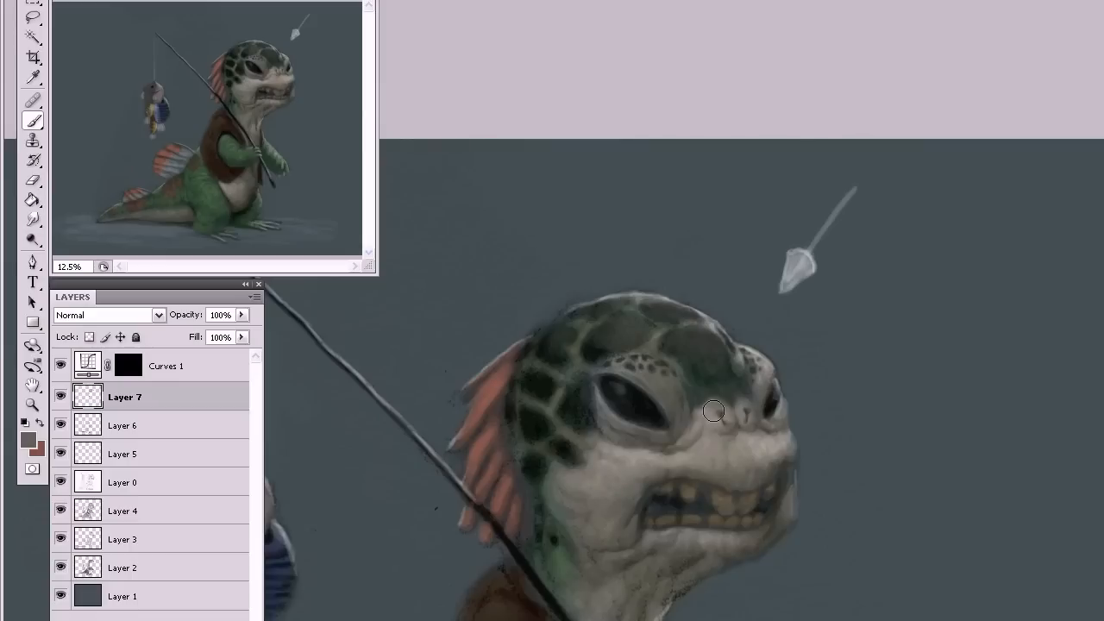
Lighten the snout below the nostrils, then darken the area around the teeth with black.
alt+click(752, 436)
mouse_move(739, 444)
mouse_down()
mouse_move(762, 466)
mouse_move(770, 459)
mouse_move(730, 475)
mouse_move(751, 478)
mouse_move(711, 474)
mouse_move(743, 458)
mouse_up()
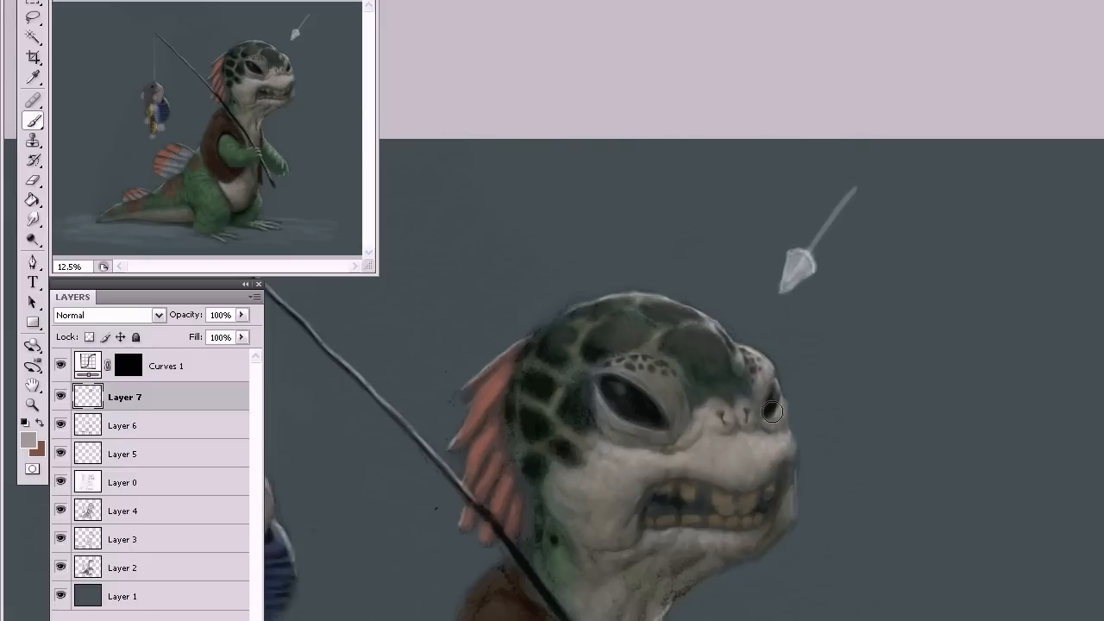
alt+click(752, 347)
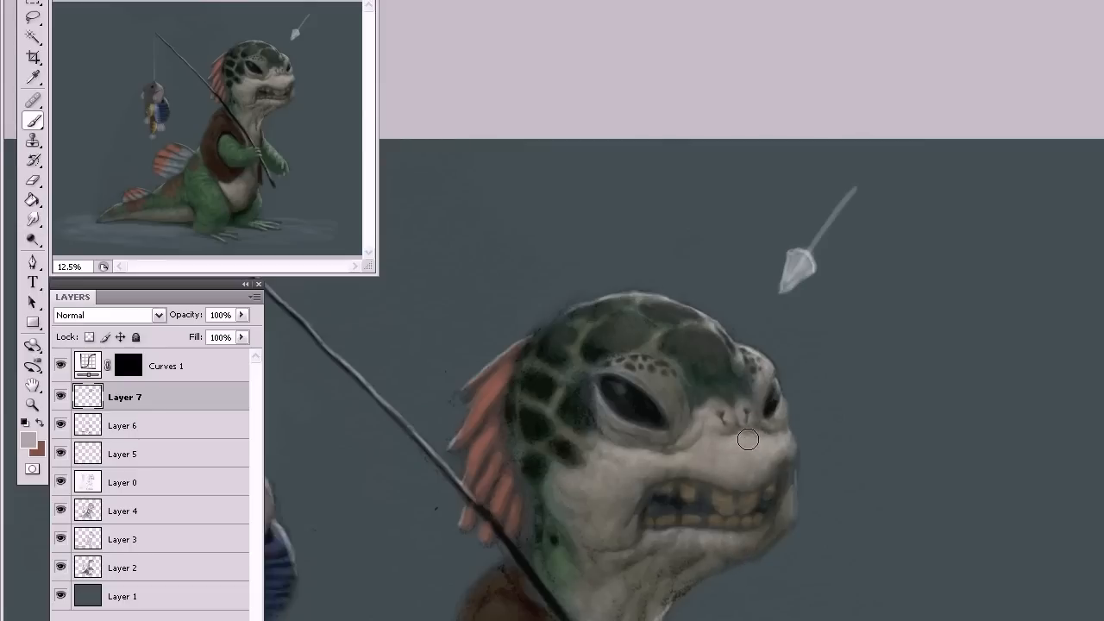
mouse_move(746, 446)
mouse_down()
mouse_move(749, 463)
mouse_move(732, 465)
mouse_move(716, 442)
mouse_move(732, 460)
mouse_move(759, 441)
mouse_move(702, 451)
mouse_up()
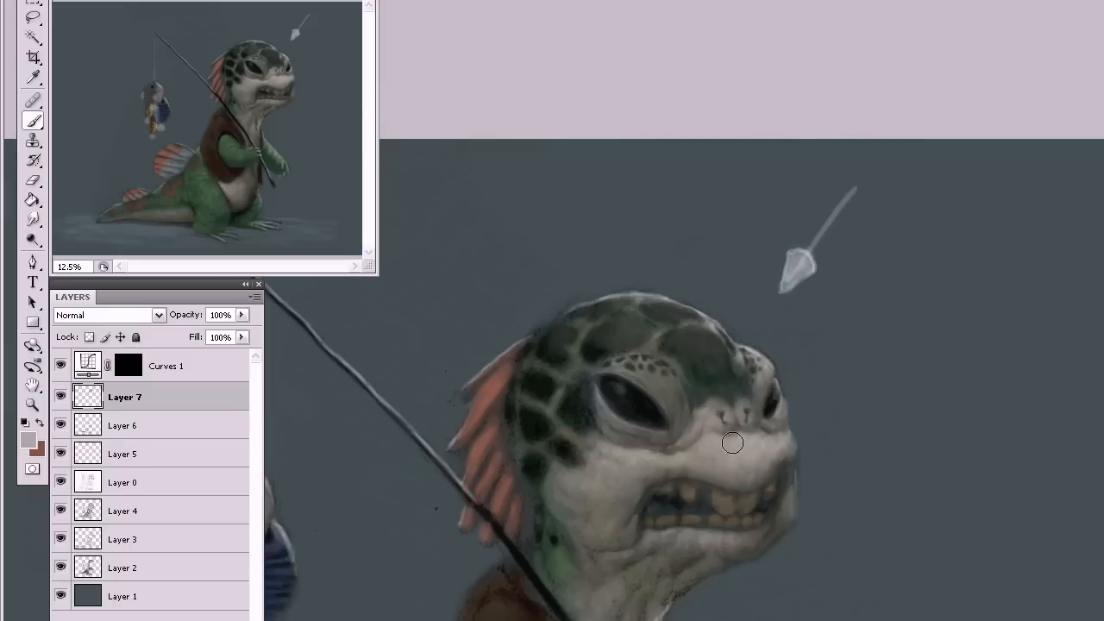
alt+click(649, 398)
mouse_move(650, 510)
mouse_down()
mouse_move(680, 494)
mouse_move(660, 500)
mouse_move(679, 498)
mouse_move(662, 511)
mouse_move(679, 506)
mouse_move(677, 492)
mouse_move(666, 499)
mouse_move(678, 482)
mouse_move(684, 508)
mouse_move(703, 489)
mouse_move(706, 506)
mouse_move(705, 491)
mouse_move(704, 518)
mouse_move(769, 510)
mouse_move(775, 493)
mouse_up()
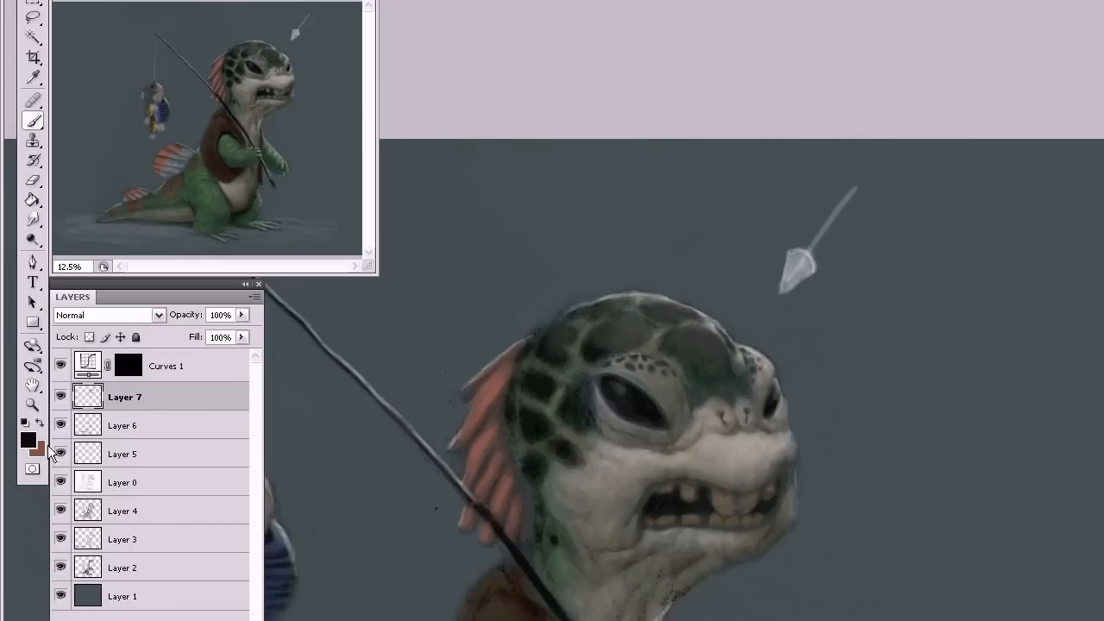
Darken the left mouth corner with brown, then paint muted blue #3a6284 inside the mouth under the teeth.
key(x)
mouse_move(640, 501)
mouse_down()
mouse_move(655, 499)
mouse_move(661, 511)
mouse_move(617, 498)
mouse_up()
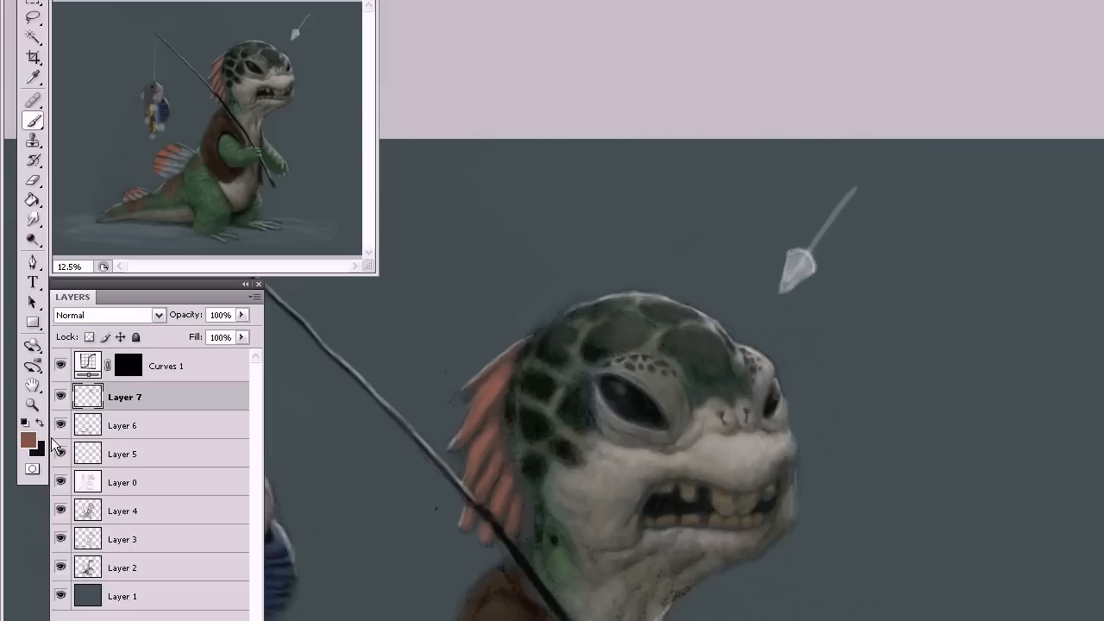
click(29, 440)
click(744, 135)
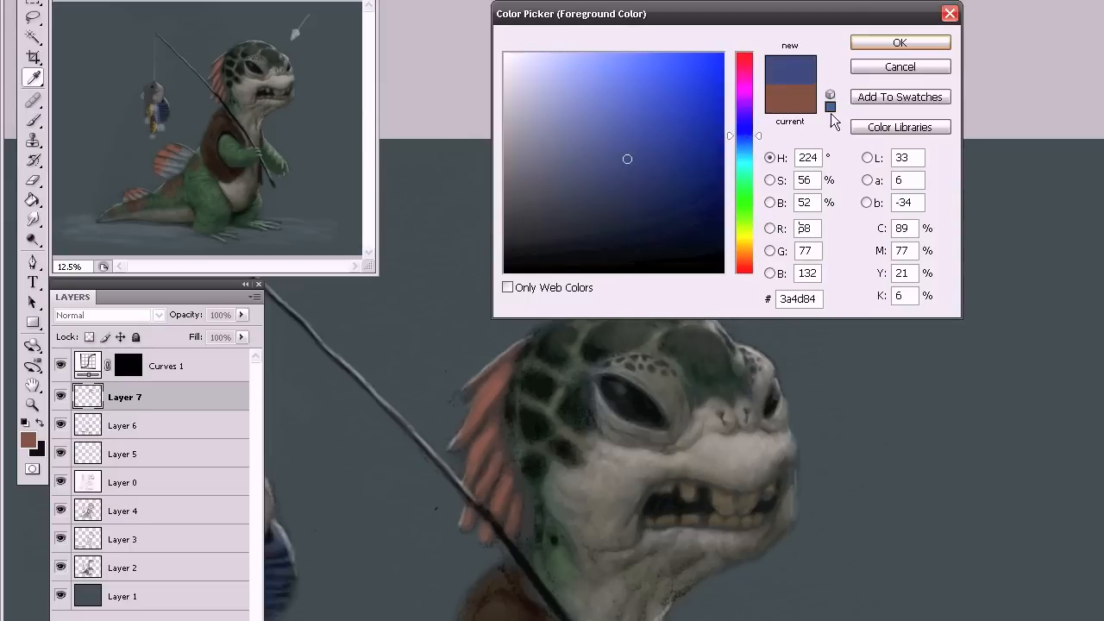
drag(751, 141, 757, 147)
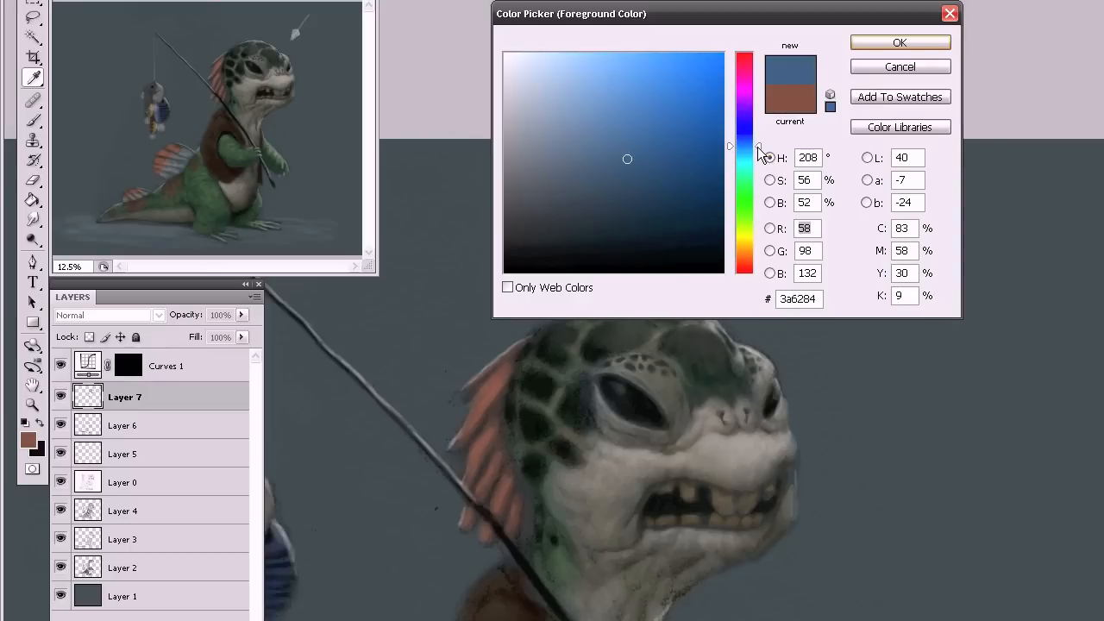
click(897, 43)
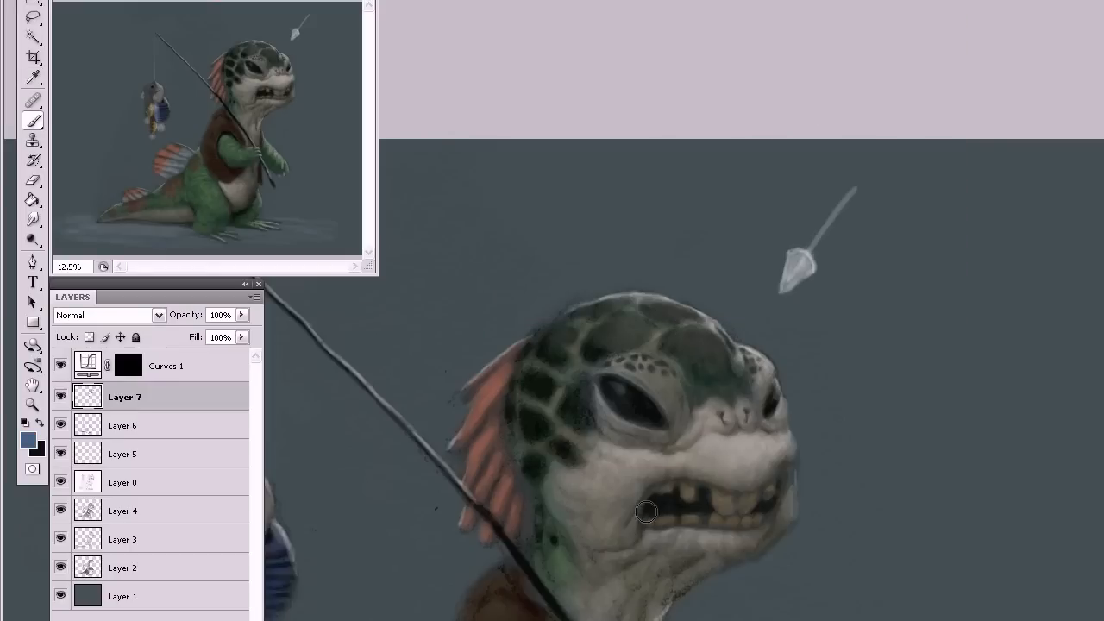
mouse_move(667, 510)
mouse_down()
mouse_move(654, 507)
mouse_move(700, 510)
mouse_move(708, 522)
mouse_move(721, 514)
mouse_up()
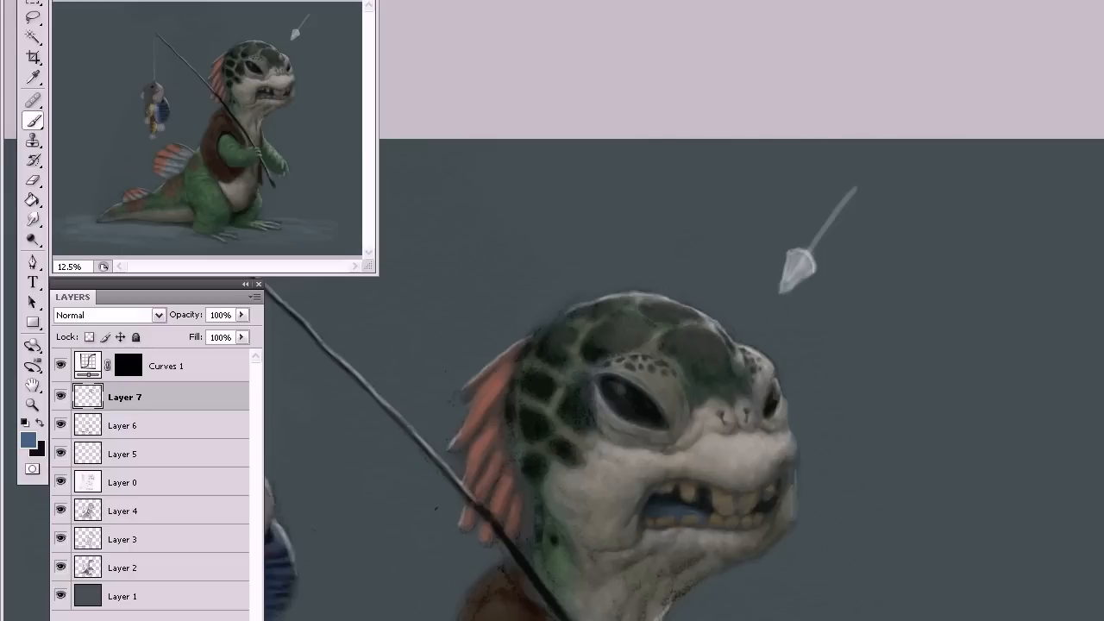
mouse_move(673, 503)
mouse_down()
mouse_move(707, 522)
mouse_move(688, 506)
mouse_move(696, 512)
mouse_move(649, 495)
mouse_up()
Choose pale yellow #f6eda0 as the foreground colour in the Color Picker.
click(31, 443)
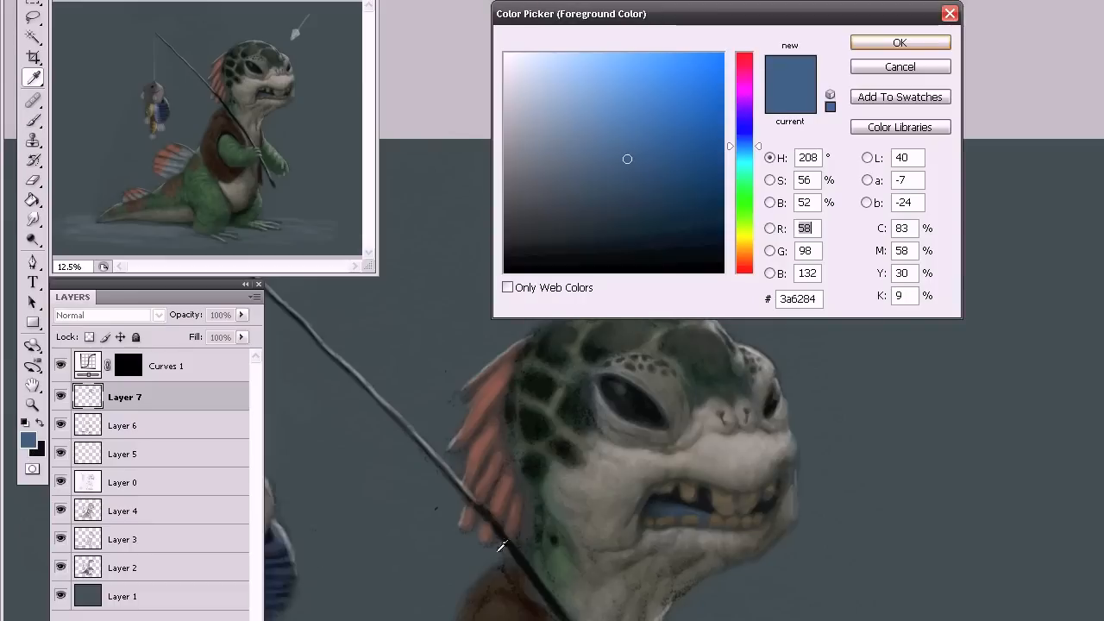
click(743, 238)
drag(743, 238, 743, 239)
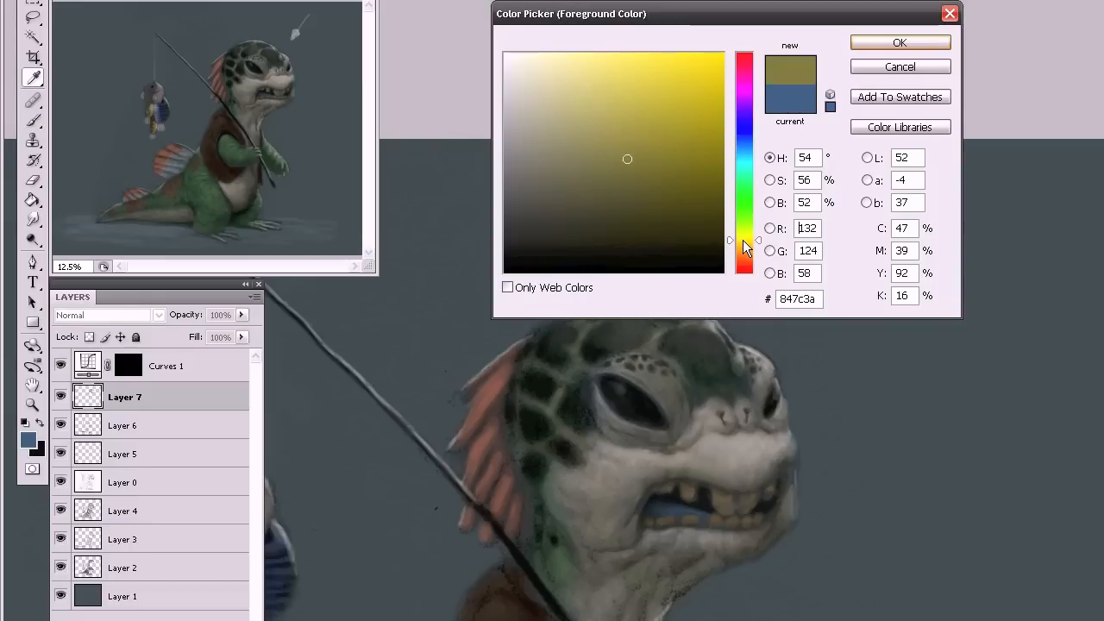
drag(648, 81, 578, 61)
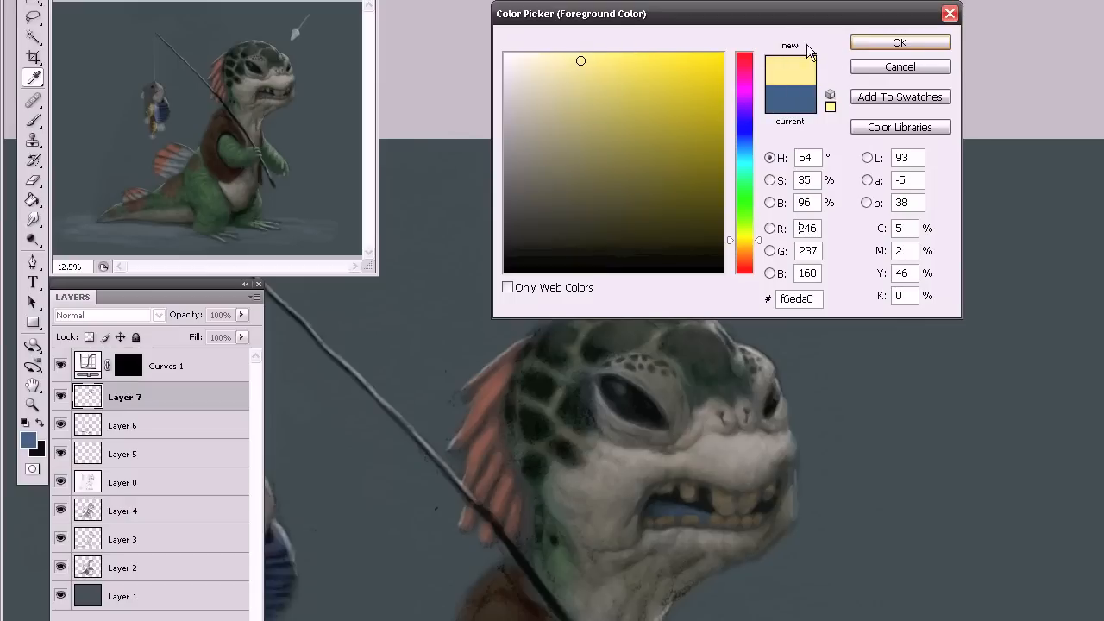
click(897, 43)
Brush the front teeth and lower gum pale yellow, then darken the gap beside a tooth.
key(b)
mouse_move(716, 502)
mouse_down()
mouse_move(752, 495)
mouse_move(724, 510)
mouse_move(744, 498)
mouse_move(750, 507)
mouse_move(739, 501)
mouse_move(740, 511)
mouse_move(755, 502)
mouse_move(784, 466)
mouse_move(767, 497)
mouse_up()
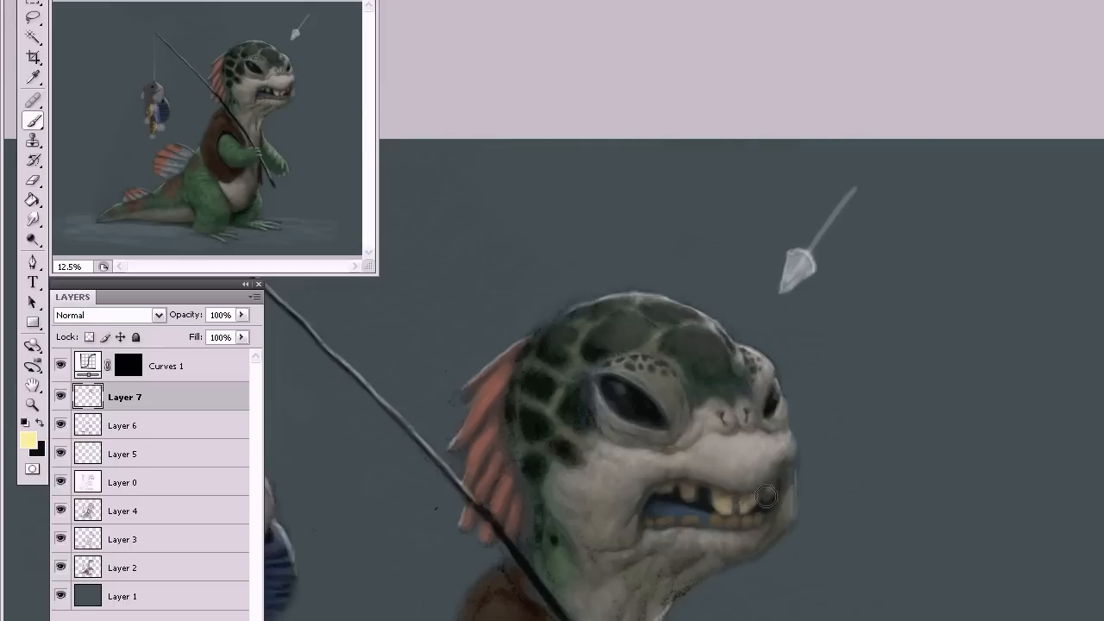
mouse_move(700, 488)
mouse_down()
mouse_move(685, 492)
mouse_move(688, 478)
mouse_move(666, 495)
mouse_move(689, 475)
mouse_up()
mouse_move(703, 518)
mouse_down()
mouse_move(680, 528)
mouse_move(661, 519)
mouse_move(759, 517)
mouse_move(735, 518)
mouse_up()
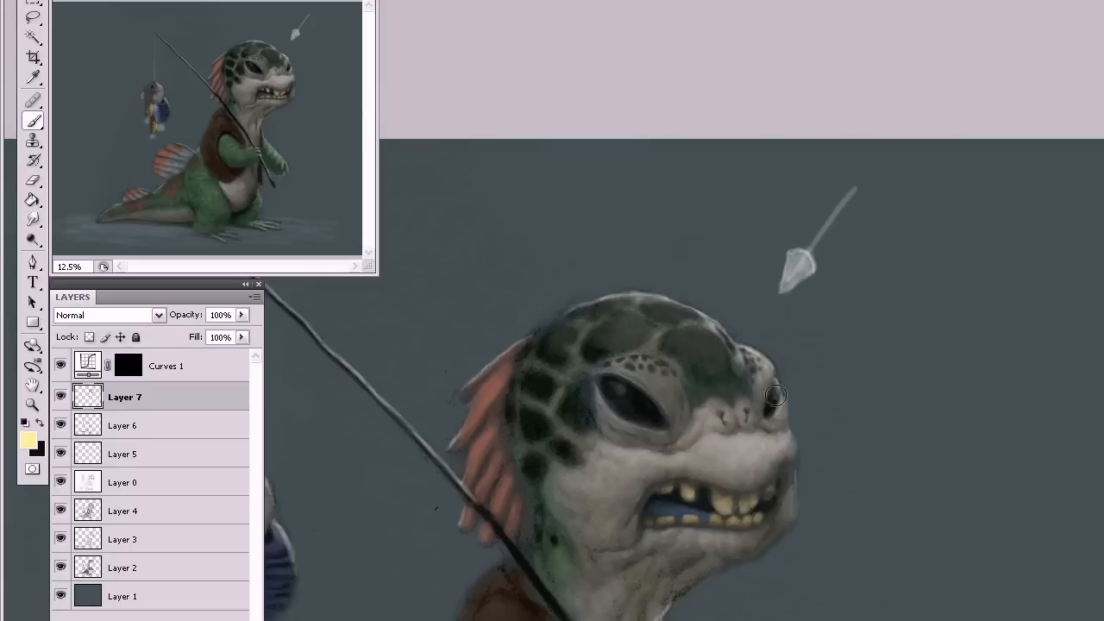
alt+click(766, 500)
mouse_move(739, 500)
mouse_down()
mouse_move(726, 514)
mouse_move(746, 507)
mouse_up()
Darken the gap between two front teeth and shade the head's right edge by the eye.
alt+click(788, 459)
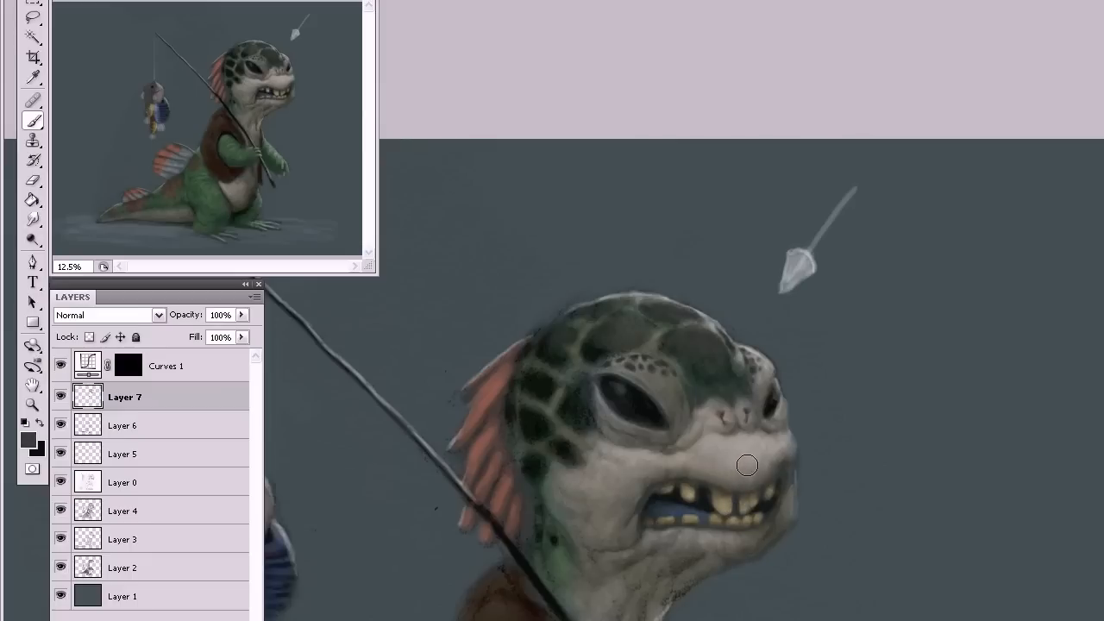
mouse_move(741, 467)
mouse_down()
mouse_move(722, 485)
mouse_move(755, 463)
mouse_move(764, 469)
mouse_up()
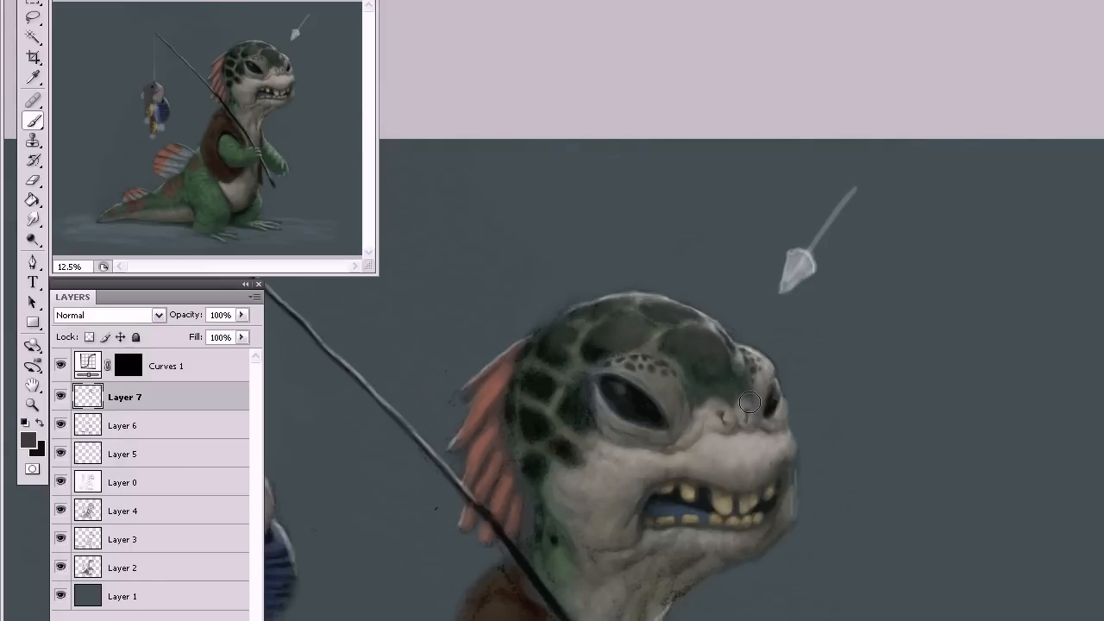
alt+click(779, 422)
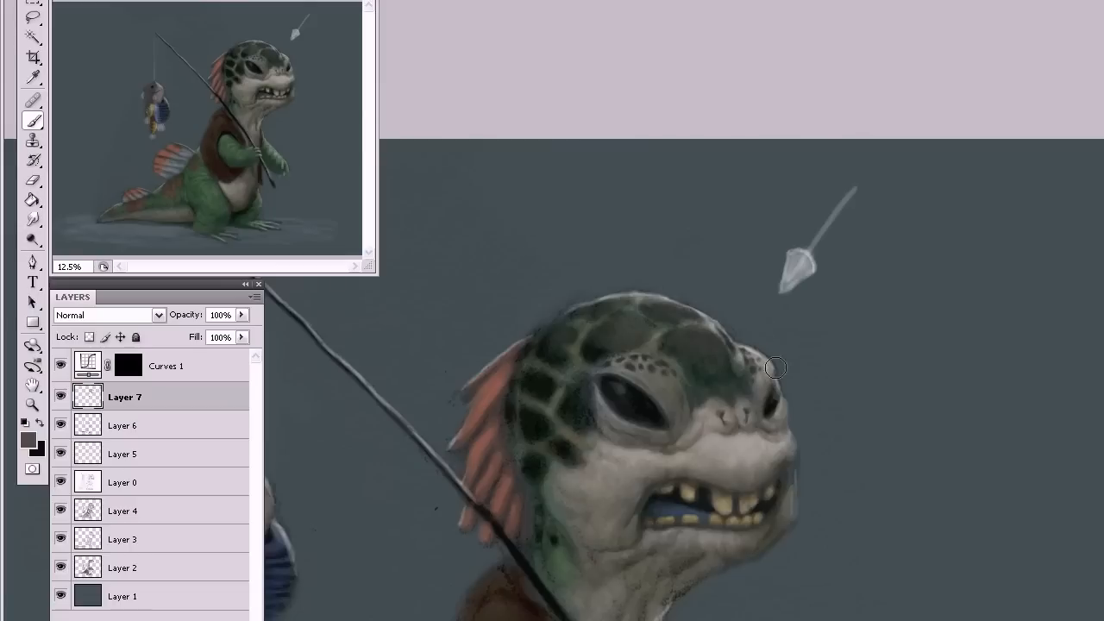
drag(774, 380, 781, 414)
Add soft light-grey touches to the lower snout beside the nostrils.
alt+click(751, 438)
mouse_move(762, 431)
mouse_down()
mouse_move(779, 432)
mouse_move(769, 442)
mouse_move(789, 421)
mouse_up()
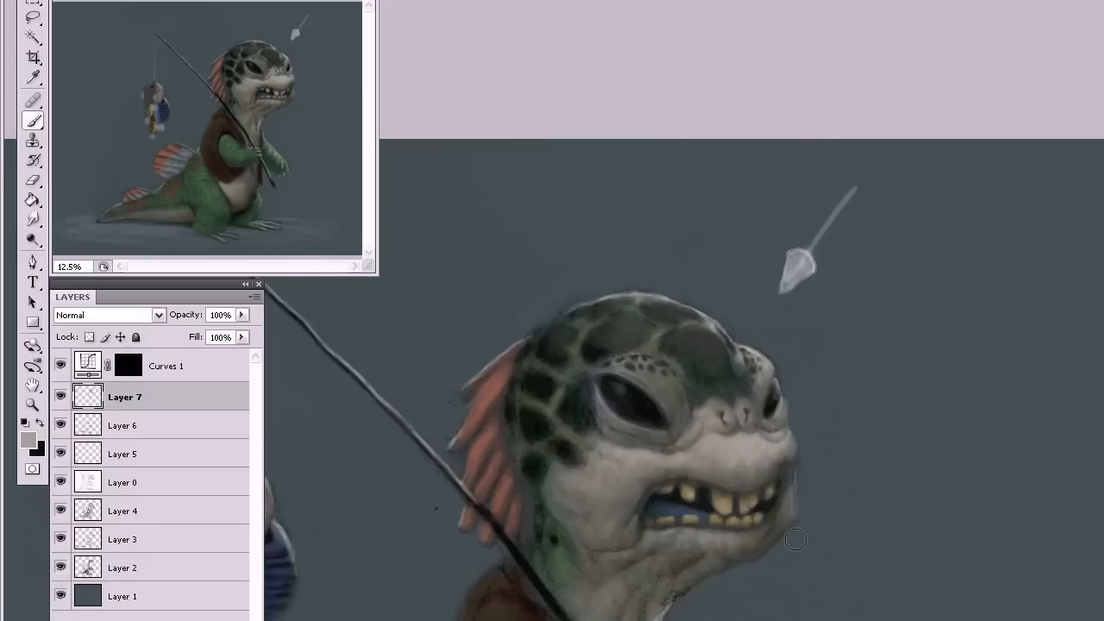
drag(757, 422, 768, 431)
Compare the painting with Layer 7 hidden and shown, then select Layer 7.
click(134, 372)
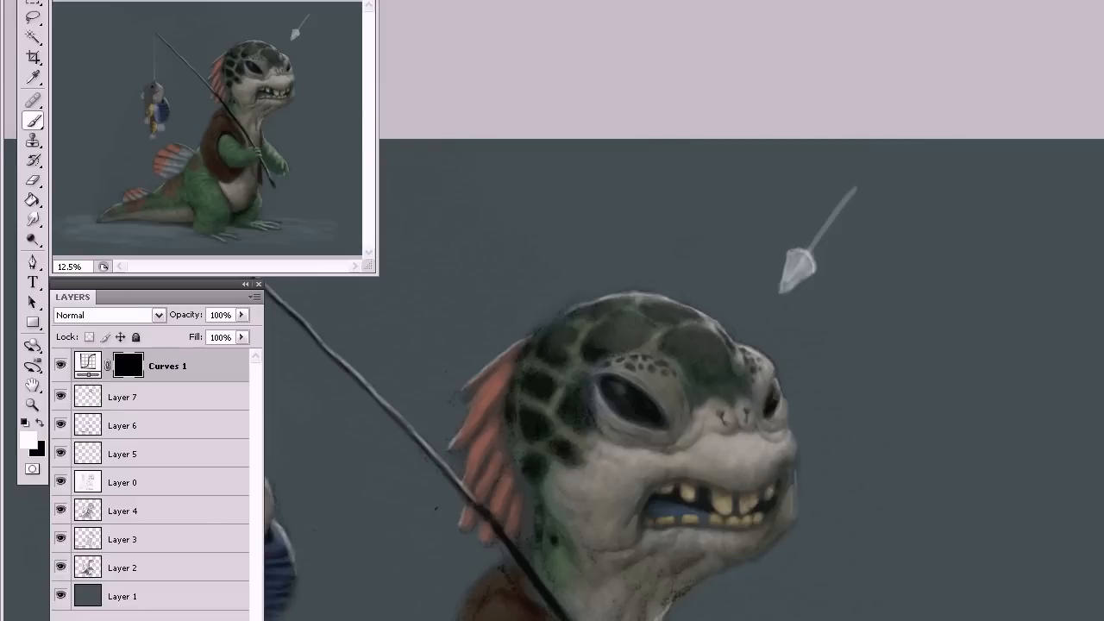
drag(803, 510, 855, 421)
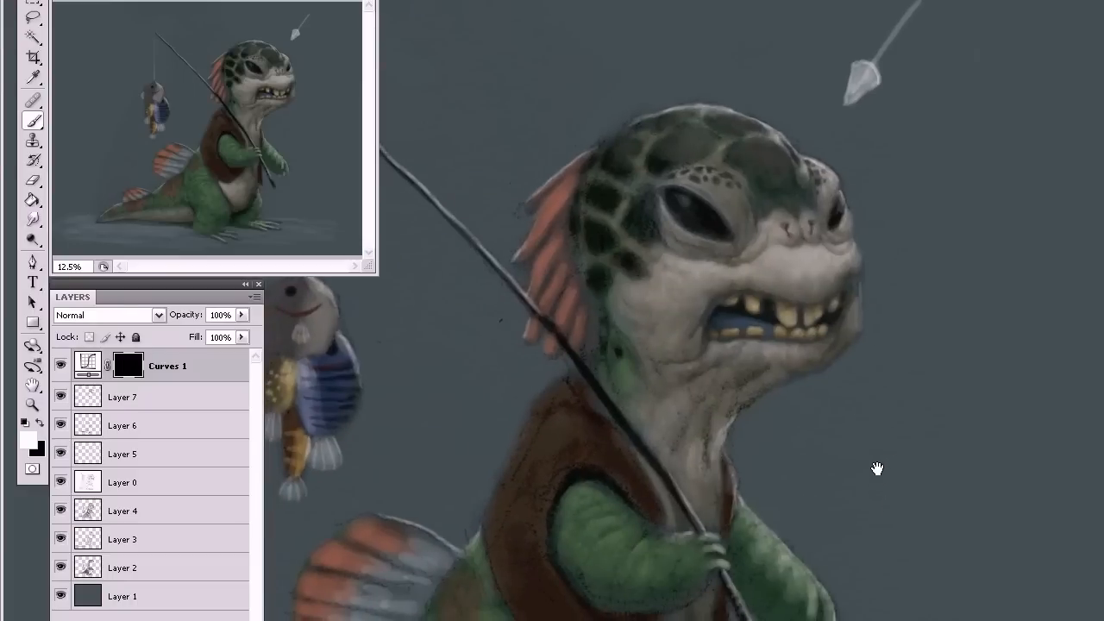
click(60, 397)
click(61, 398)
click(178, 399)
Delete the arrow above the head from Layer 7 using a rectangular selection.
drag(894, 171, 828, 362)
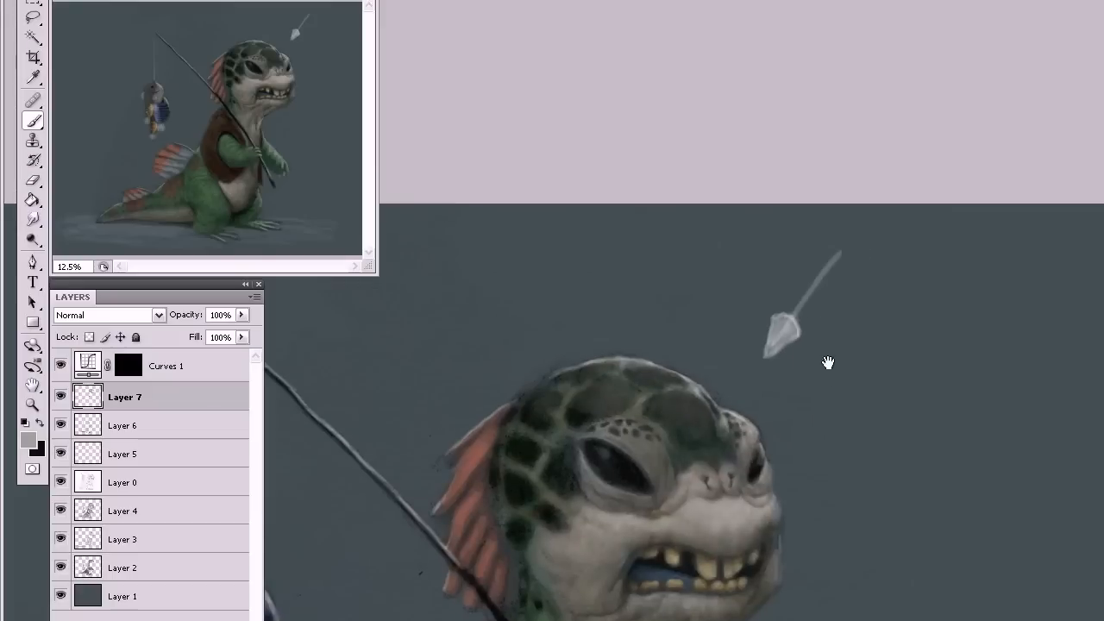
key(m)
drag(889, 391, 740, 228)
key(Delete)
click(869, 390)
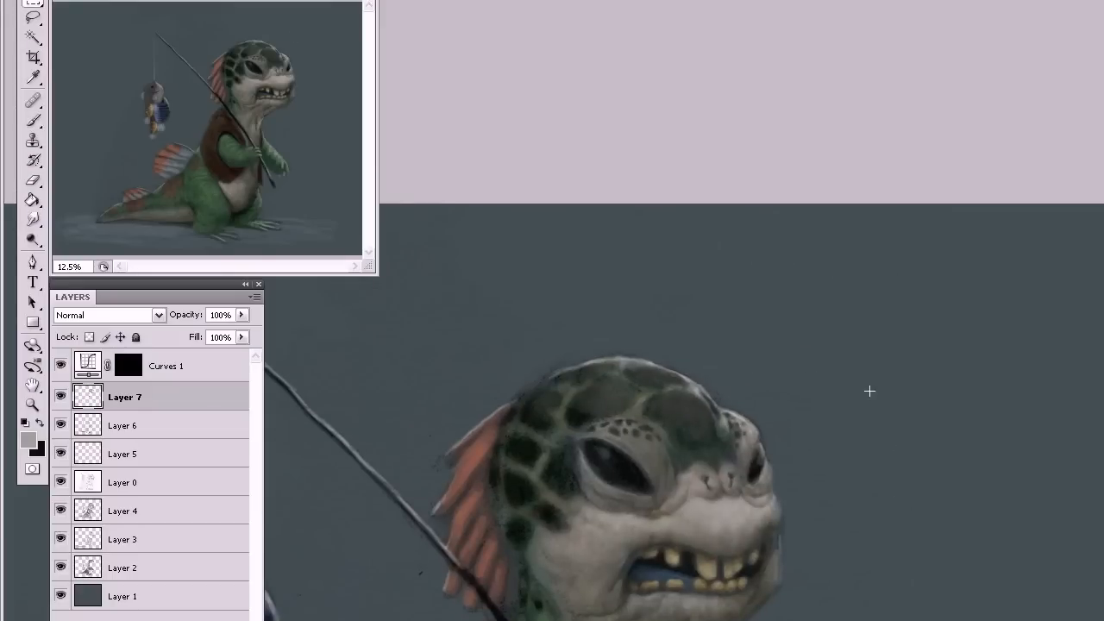
scroll(837, 512, down, 5)
Paint on the Curves 1 mask to lighten brow and cheek, darken the crown, deepen the mouth corner.
click(129, 365)
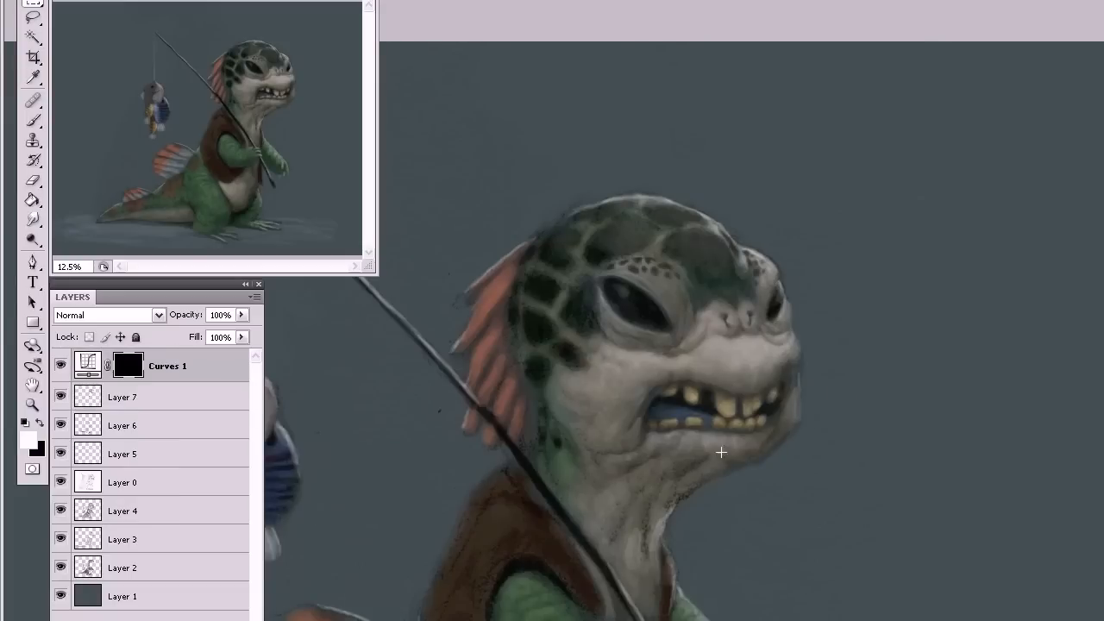
key(b)
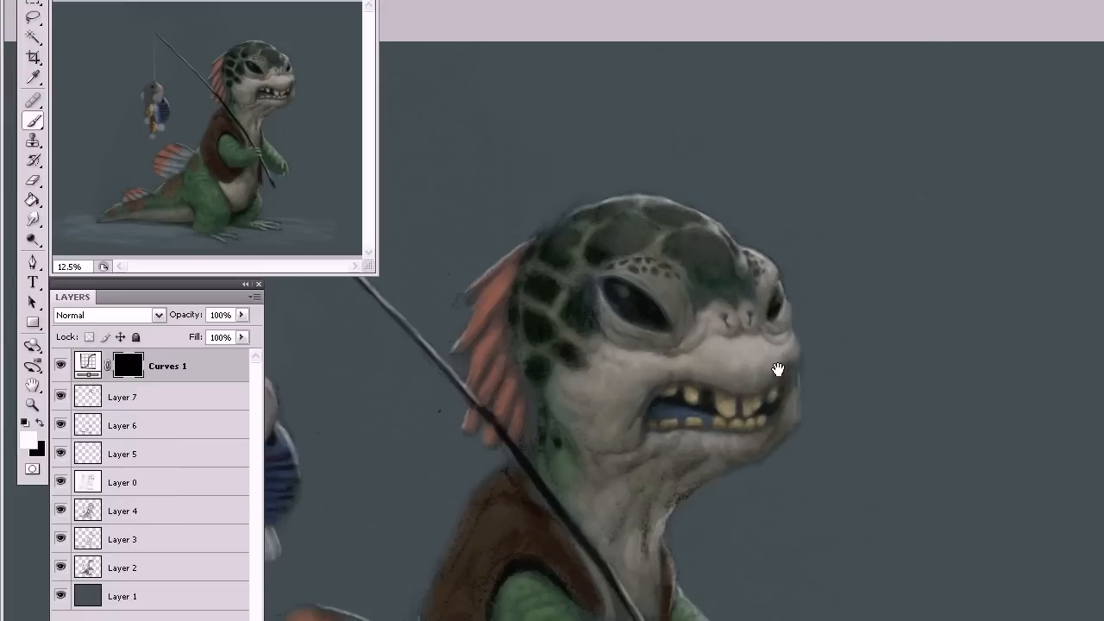
drag(778, 365, 813, 323)
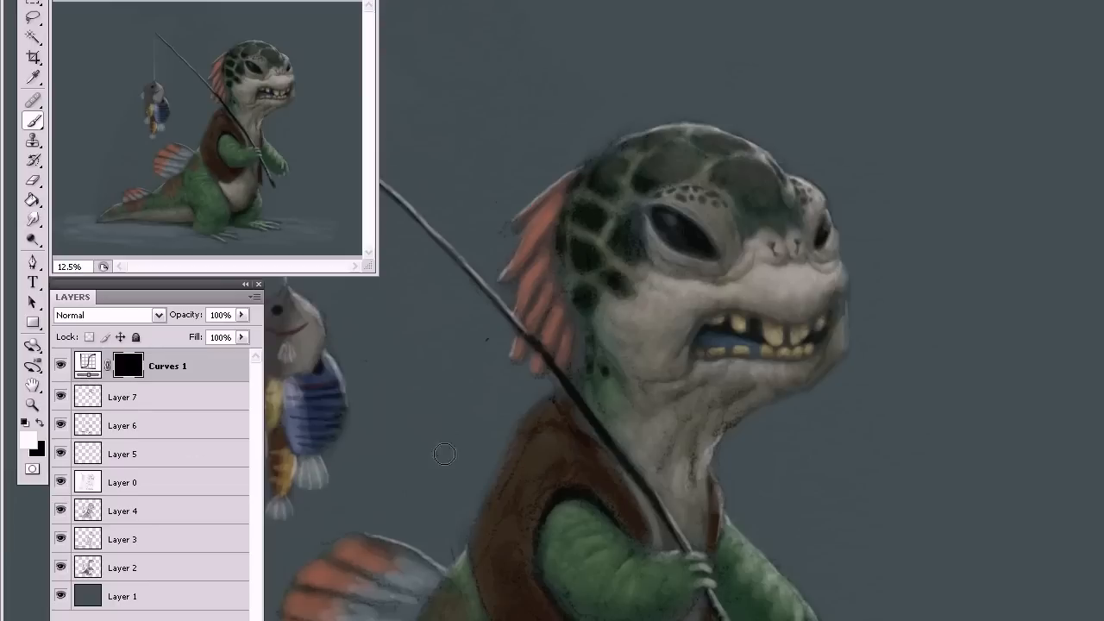
key(bracketright)
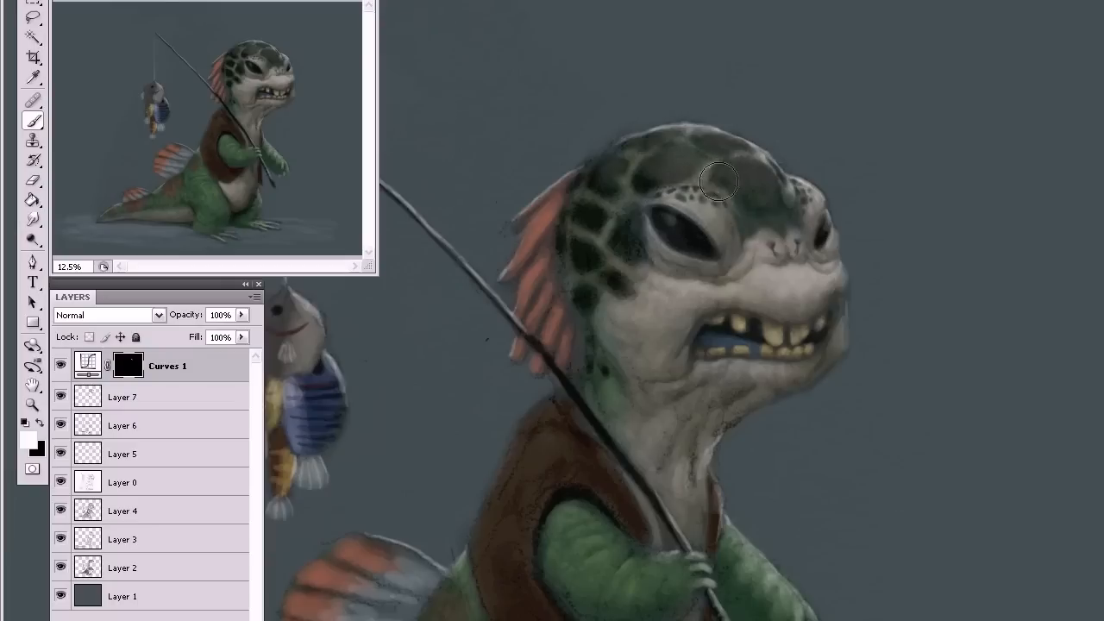
mouse_move(750, 196)
mouse_down()
mouse_move(705, 165)
mouse_move(652, 165)
mouse_move(662, 153)
mouse_move(614, 178)
mouse_move(709, 162)
mouse_move(726, 167)
mouse_move(690, 174)
mouse_move(720, 178)
mouse_move(693, 153)
mouse_move(732, 163)
mouse_move(673, 186)
mouse_move(763, 201)
mouse_move(749, 182)
mouse_move(750, 206)
mouse_move(743, 160)
mouse_move(733, 237)
mouse_move(702, 251)
mouse_move(686, 246)
mouse_move(700, 242)
mouse_move(708, 251)
mouse_move(651, 240)
mouse_move(636, 206)
mouse_move(648, 239)
mouse_move(604, 212)
mouse_move(626, 166)
mouse_move(594, 183)
mouse_move(588, 212)
mouse_up()
mouse_move(709, 295)
mouse_down()
mouse_move(683, 134)
mouse_move(598, 168)
mouse_move(591, 183)
mouse_move(683, 147)
mouse_move(721, 147)
mouse_move(664, 136)
mouse_move(628, 151)
mouse_move(604, 170)
mouse_move(579, 235)
mouse_move(569, 192)
mouse_move(534, 238)
mouse_move(528, 267)
mouse_move(531, 254)
mouse_move(557, 256)
mouse_move(537, 279)
mouse_move(548, 282)
mouse_move(560, 345)
mouse_move(566, 330)
mouse_move(552, 303)
mouse_up()
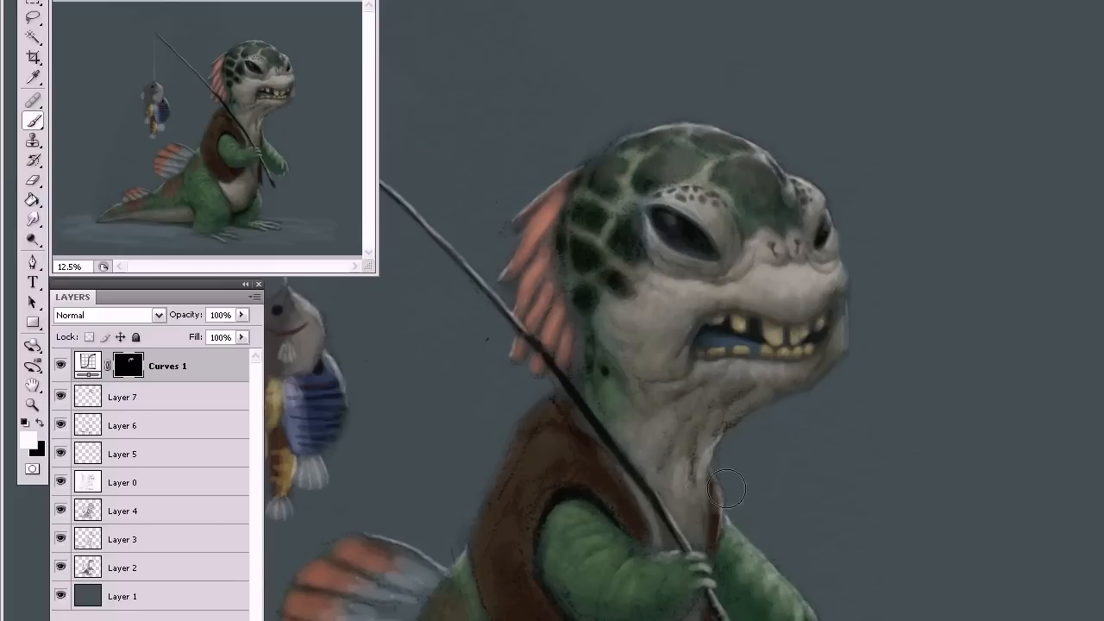
mouse_move(664, 278)
mouse_down()
mouse_move(661, 296)
mouse_move(685, 298)
mouse_move(636, 287)
mouse_move(647, 311)
mouse_move(621, 284)
mouse_move(656, 284)
mouse_up()
drag(726, 343, 741, 336)
mouse_move(750, 292)
mouse_down()
mouse_move(679, 313)
mouse_move(721, 297)
mouse_up()
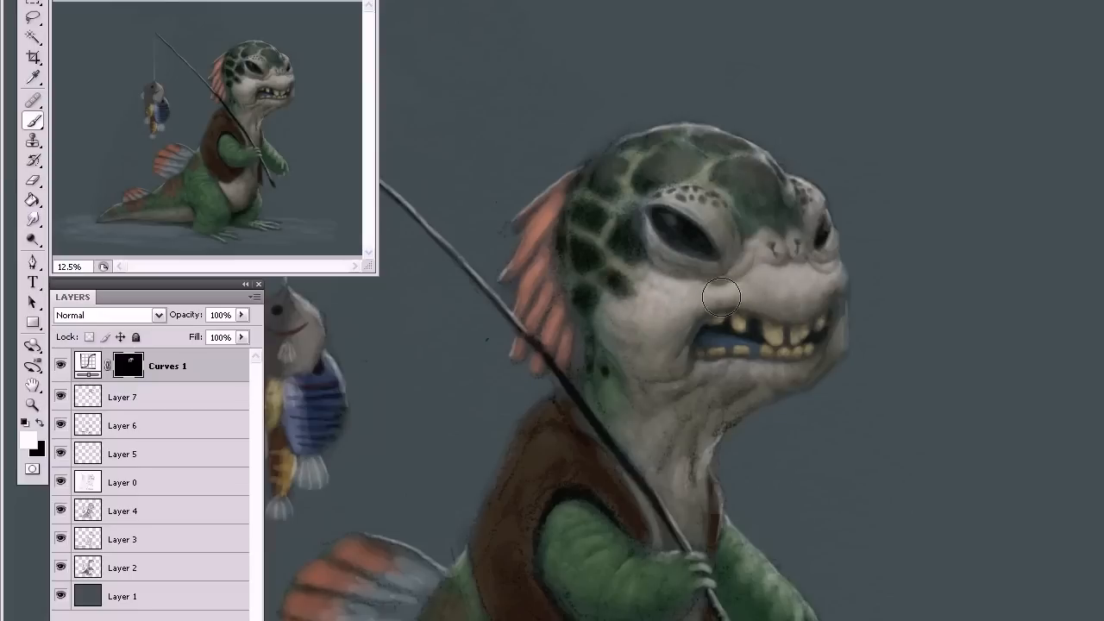
drag(850, 423, 866, 295)
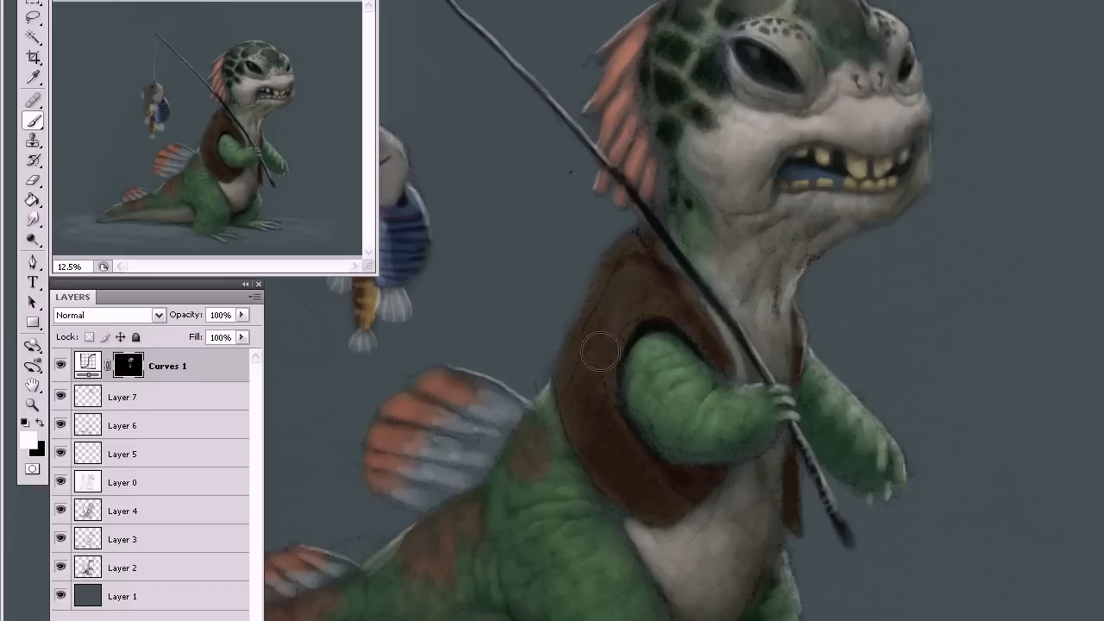
On the Curves 1 mask, darken the vest shoulder and brighten the arm, hip, thigh and fin base.
drag(645, 259, 645, 233)
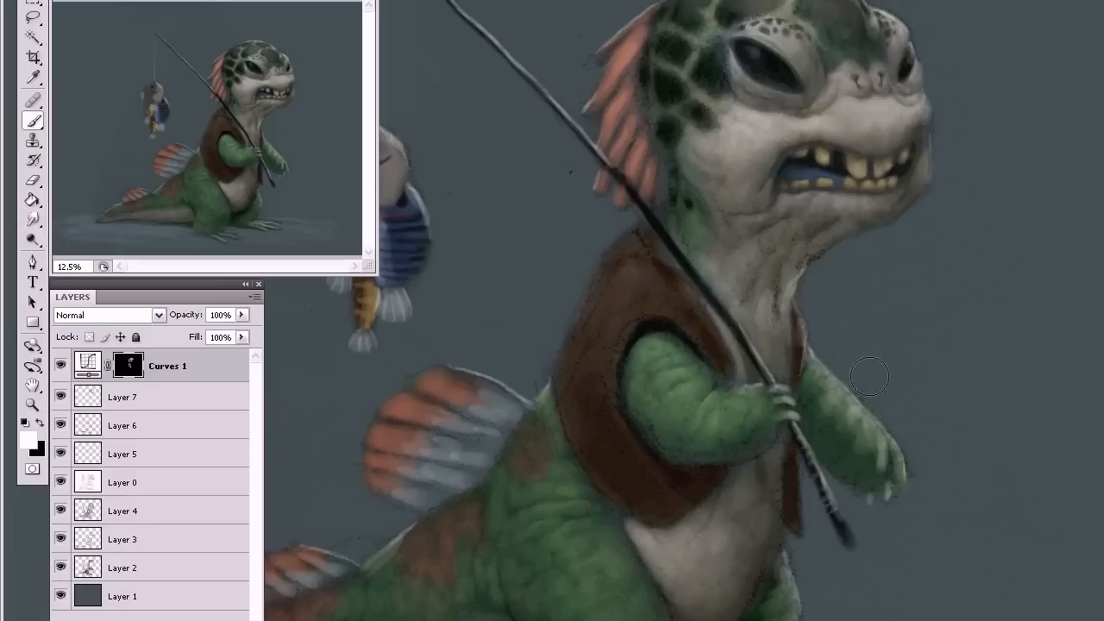
mouse_move(811, 369)
mouse_down()
mouse_move(839, 434)
mouse_move(887, 461)
mouse_move(842, 403)
mouse_move(864, 452)
mouse_move(822, 429)
mouse_move(877, 474)
mouse_up()
drag(738, 462, 906, 437)
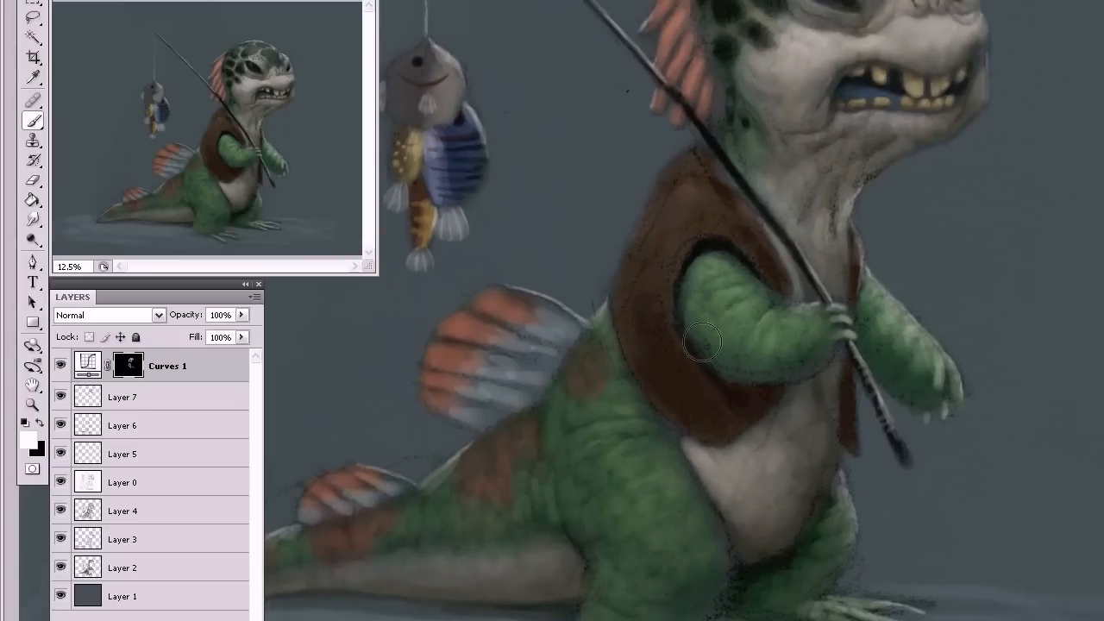
mouse_move(623, 417)
mouse_down()
mouse_move(590, 408)
mouse_move(595, 501)
mouse_move(651, 537)
mouse_move(703, 550)
mouse_move(650, 582)
mouse_move(617, 536)
mouse_move(596, 470)
mouse_move(620, 399)
mouse_move(669, 474)
mouse_move(613, 406)
mouse_move(605, 346)
mouse_move(568, 443)
mouse_move(623, 566)
mouse_move(582, 431)
mouse_move(570, 473)
mouse_move(591, 542)
mouse_move(543, 444)
mouse_move(555, 538)
mouse_move(526, 445)
mouse_move(476, 522)
mouse_move(477, 539)
mouse_move(472, 513)
mouse_move(427, 517)
mouse_up()
key(bracketright)
drag(625, 497, 828, 480)
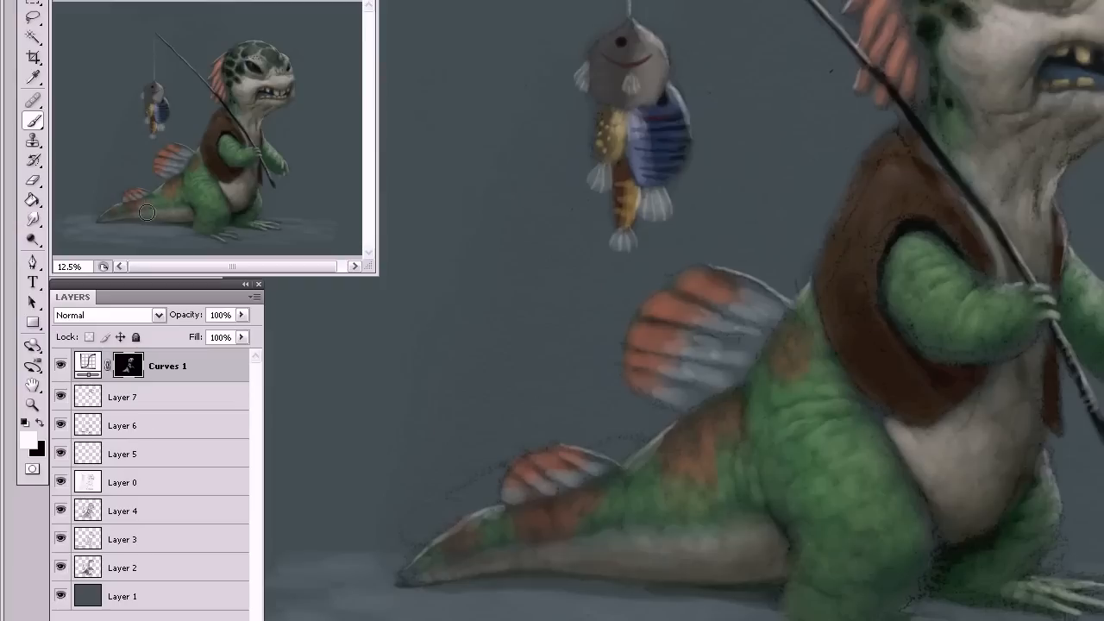
Brighten the tail, lower and upper fins, belly and hanging fish, redoing one dab on the fish.
drag(147, 212, 155, 203)
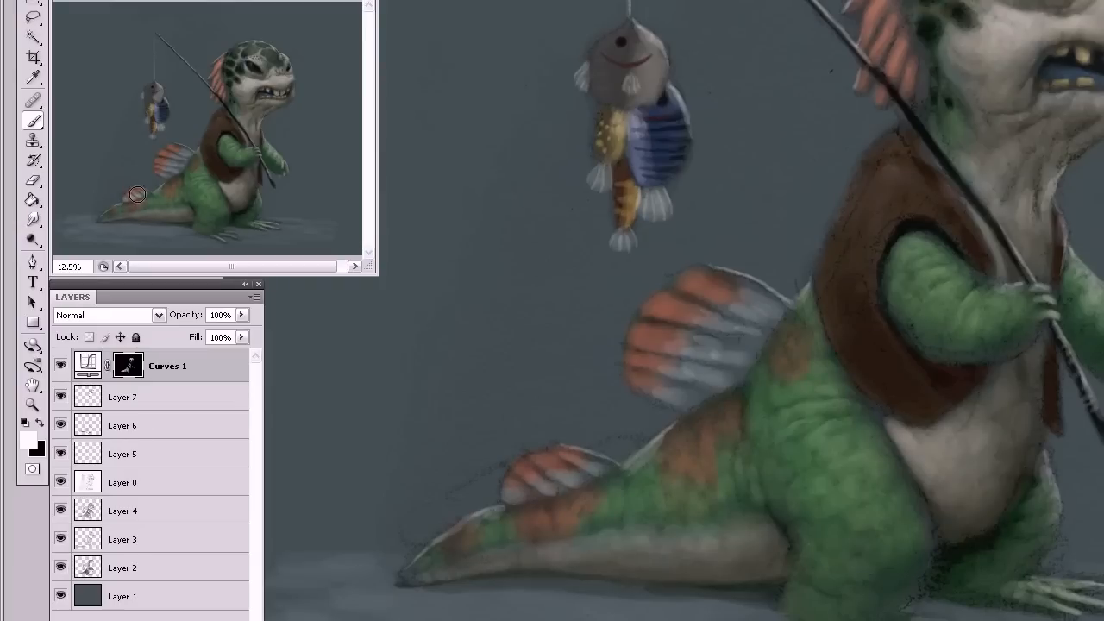
click(137, 195)
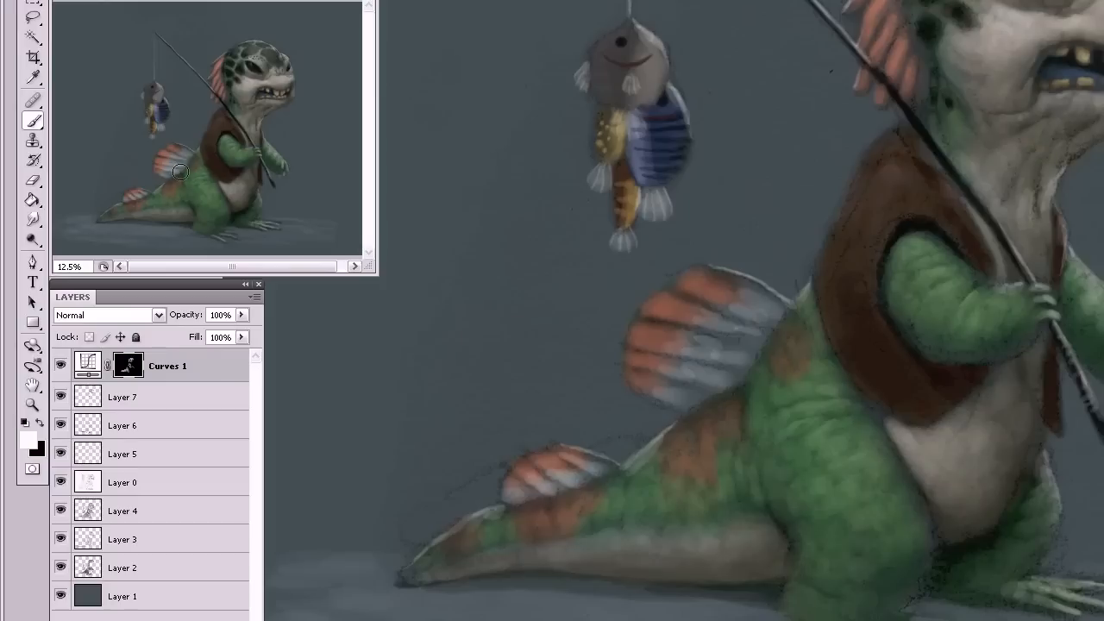
click(176, 150)
click(205, 201)
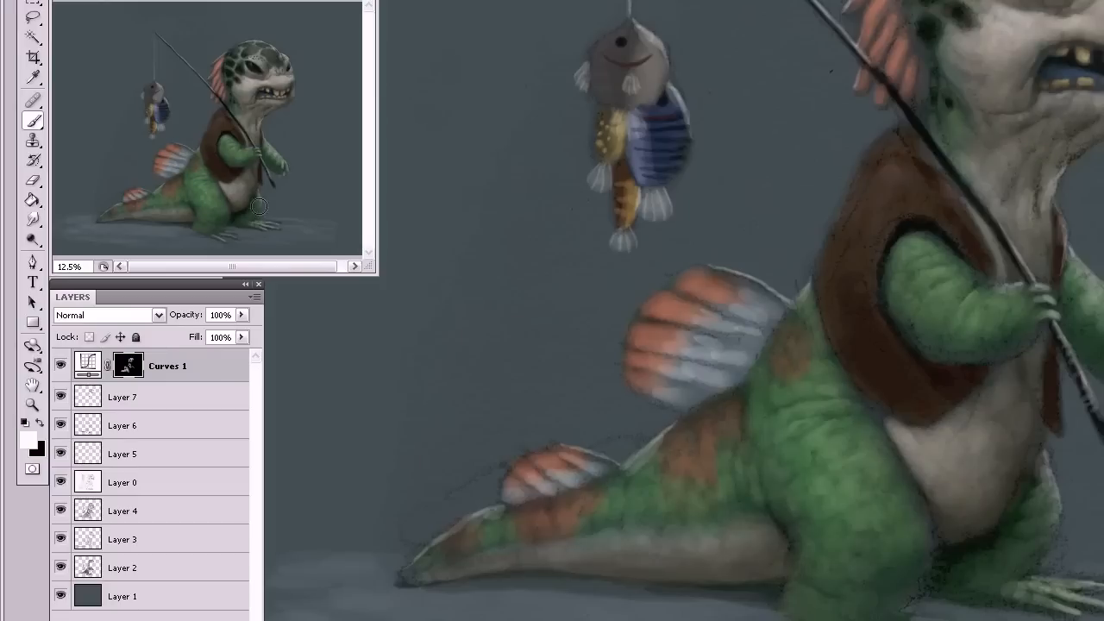
click(152, 99)
click(153, 112)
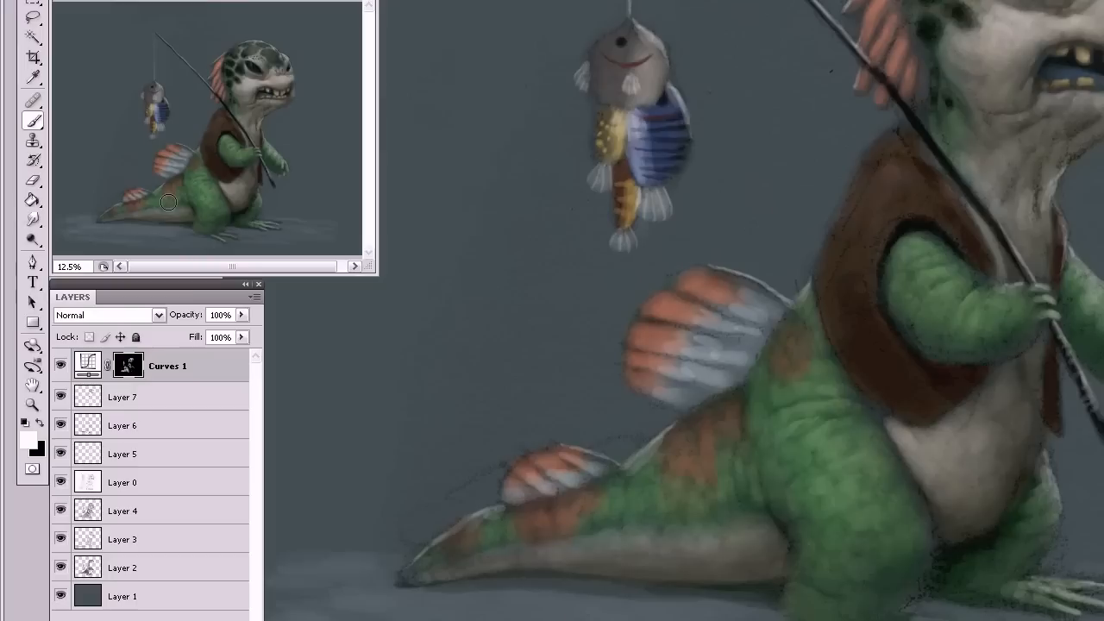
key(ctrl+z)
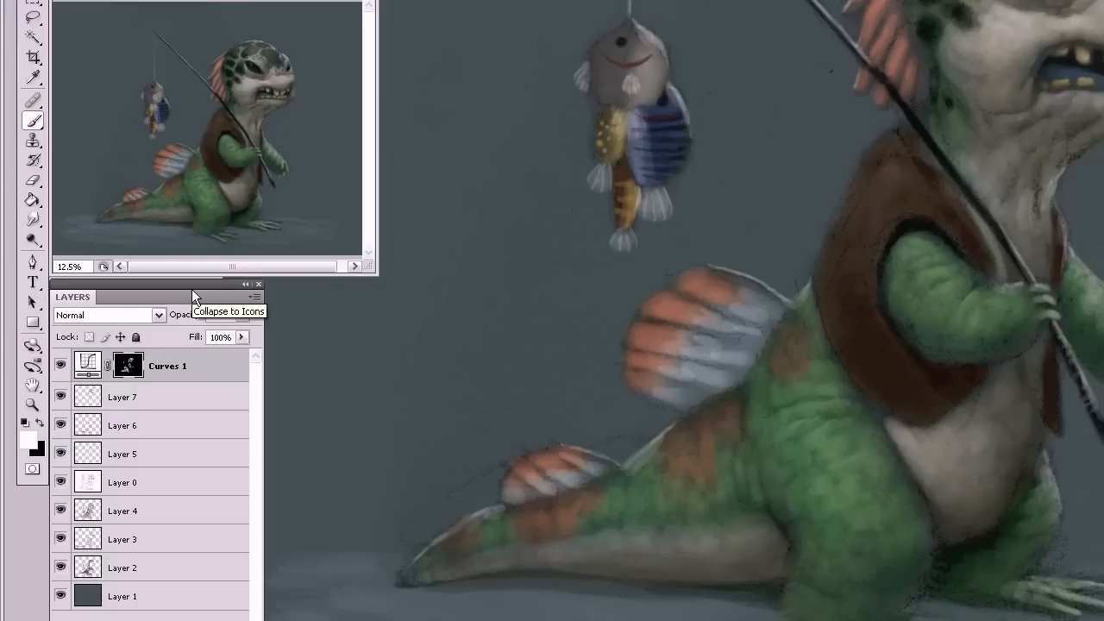
click(157, 111)
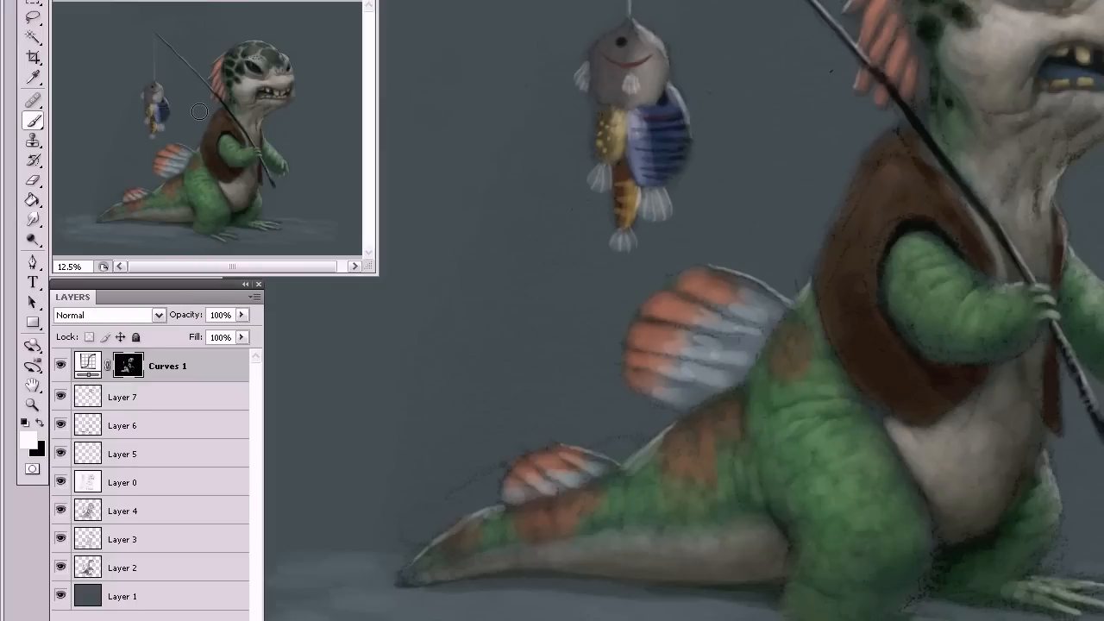
mouse_move(962, 210)
mouse_down()
mouse_move(816, 357)
mouse_move(621, 389)
mouse_move(613, 457)
mouse_up()
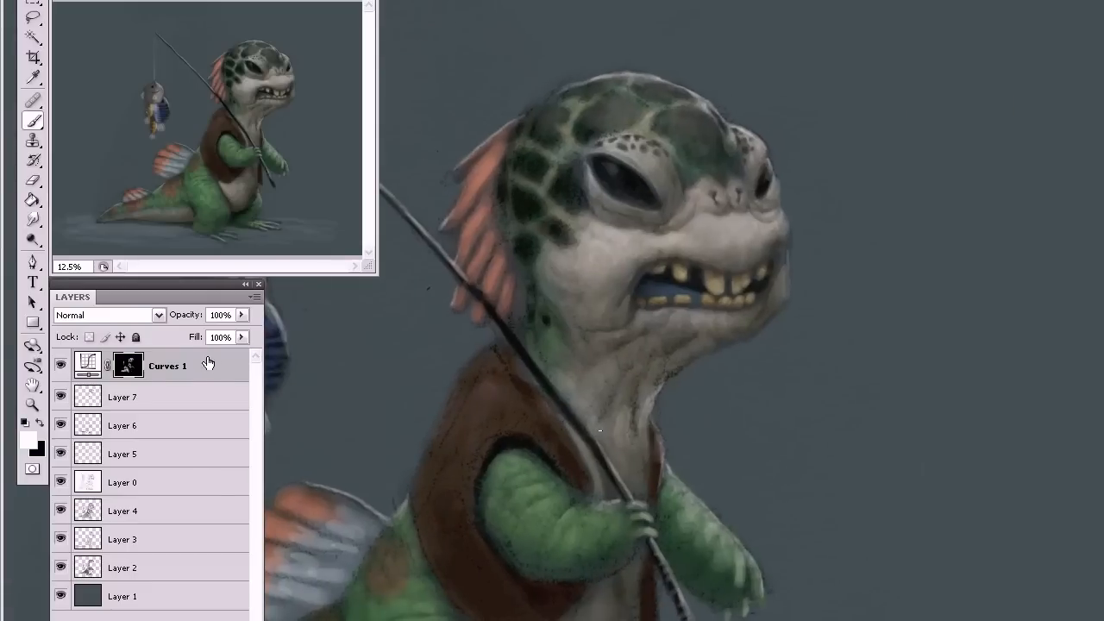
Add a new Normal-mode layer above Curves 1 and pick bright yellow as the painting colour.
click(226, 614)
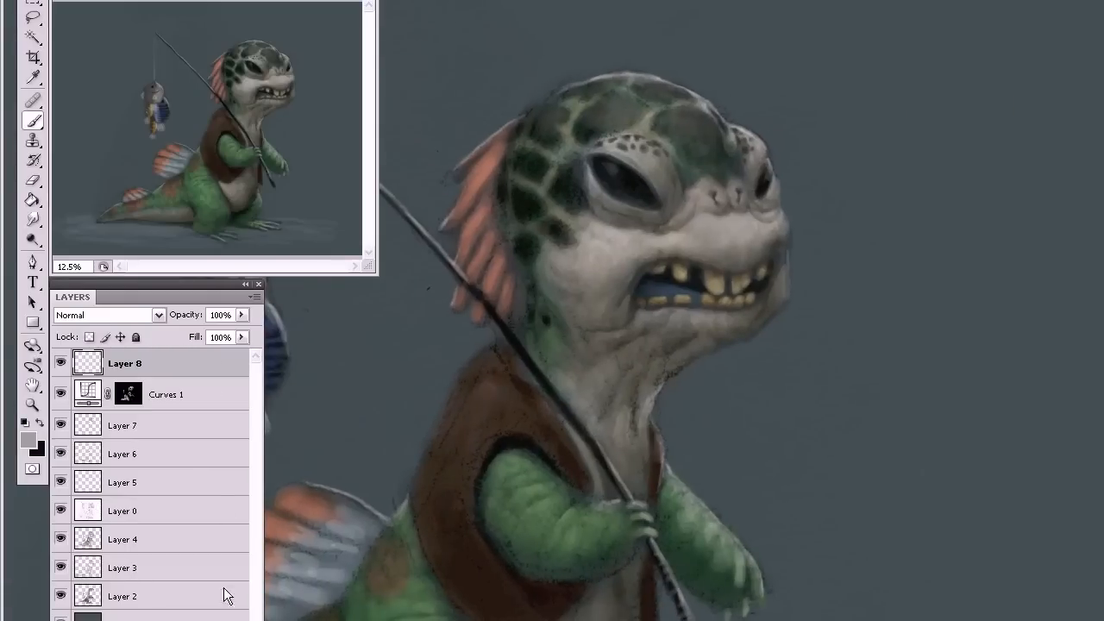
click(159, 316)
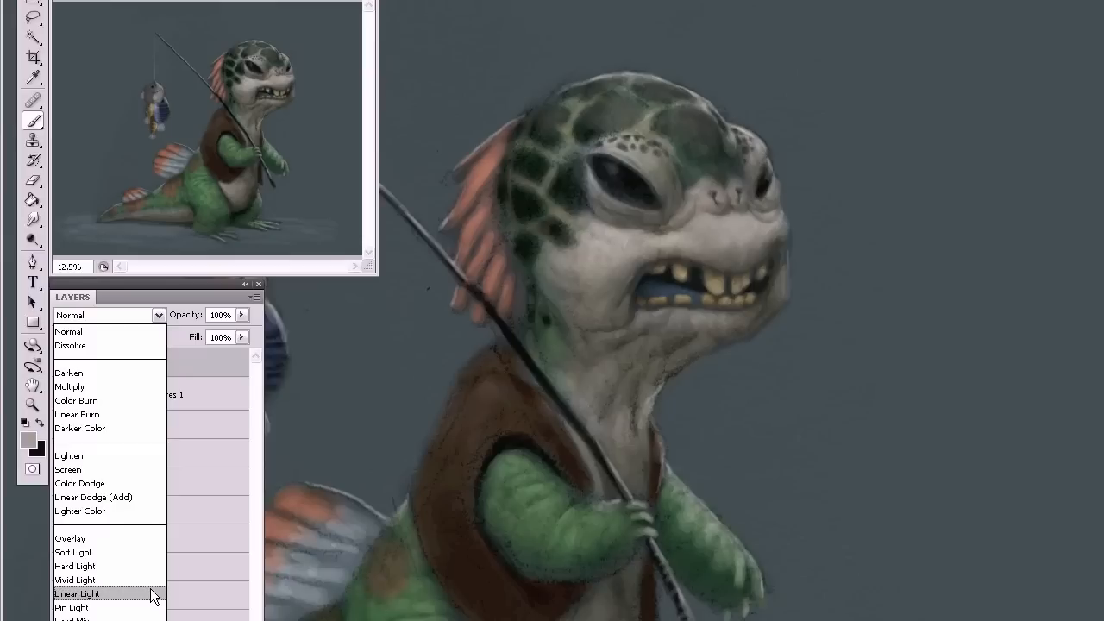
click(183, 392)
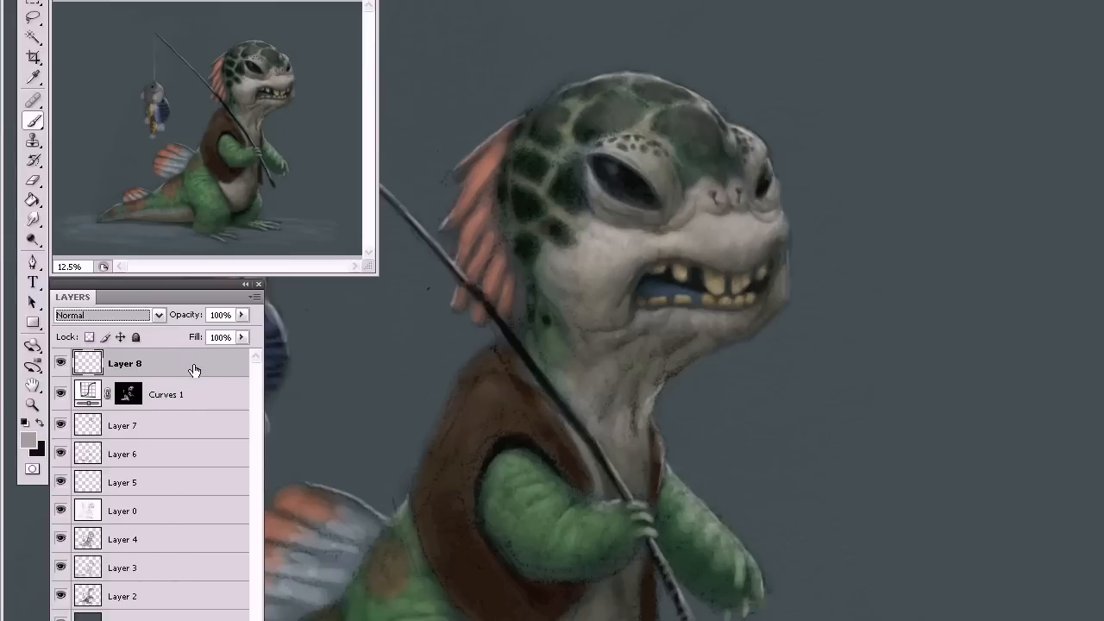
click(29, 438)
mouse_move(670, 68)
mouse_down()
mouse_move(626, 49)
mouse_move(642, 53)
mouse_up()
click(917, 45)
click(912, 45)
key(b)
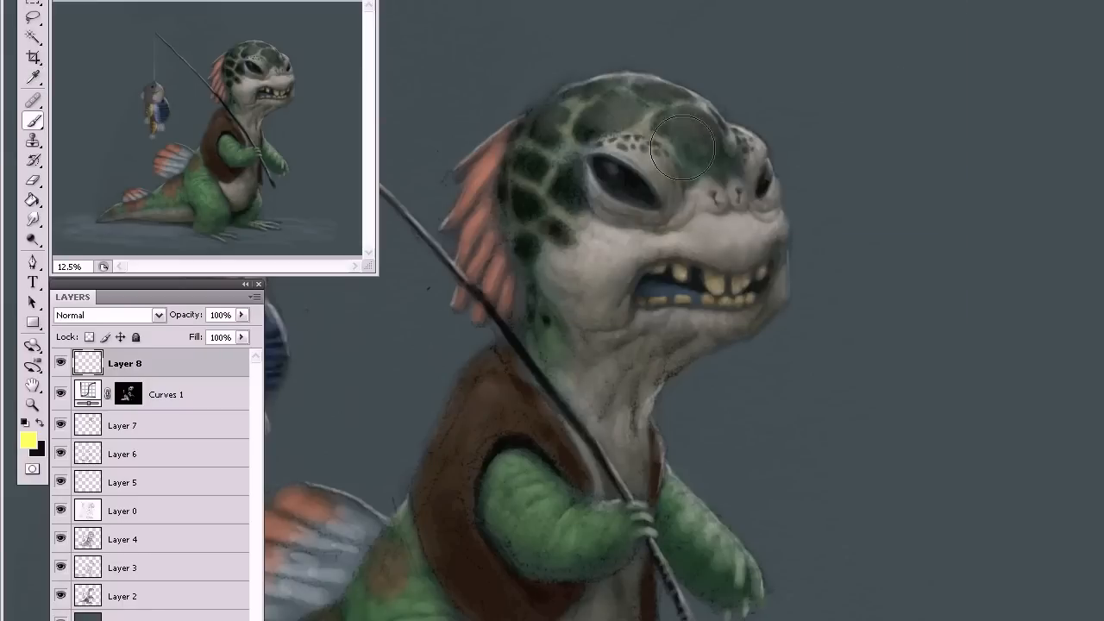
Paint a soft yellow glaze across the cheek below the eye, redoing the first attempt.
mouse_move(589, 253)
mouse_down()
mouse_move(581, 246)
mouse_move(596, 274)
mouse_move(604, 253)
mouse_move(592, 246)
mouse_up()
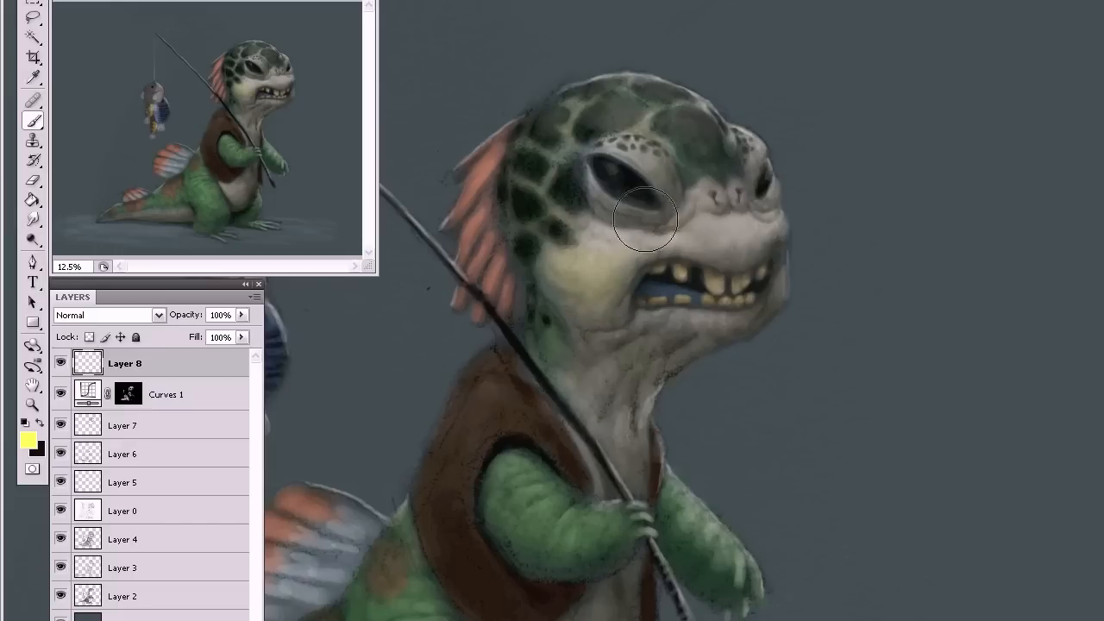
key(ctrl+z)
mouse_move(613, 234)
mouse_down()
mouse_move(561, 264)
mouse_move(599, 248)
mouse_move(615, 294)
mouse_move(591, 225)
mouse_move(649, 241)
mouse_move(632, 263)
mouse_move(552, 253)
mouse_move(552, 276)
mouse_move(610, 295)
mouse_move(720, 221)
mouse_move(567, 220)
mouse_move(741, 230)
mouse_move(744, 238)
mouse_move(669, 236)
mouse_move(742, 260)
mouse_move(738, 224)
mouse_move(714, 218)
mouse_move(733, 221)
mouse_move(702, 197)
mouse_move(671, 239)
mouse_move(711, 199)
mouse_move(721, 236)
mouse_move(664, 238)
mouse_move(671, 244)
mouse_move(759, 226)
mouse_up()
With a smaller brush, refine the brow, shell spots and lower eye rim, and lighten the neck.
key(bracketleft)
key(bracketleft)
key(bracketleft)
mouse_move(638, 121)
mouse_down()
mouse_move(621, 142)
mouse_move(651, 181)
mouse_move(604, 149)
mouse_move(631, 157)
mouse_move(644, 138)
mouse_up()
mouse_move(586, 112)
mouse_down()
mouse_move(624, 140)
mouse_move(654, 105)
mouse_up()
mouse_move(590, 172)
mouse_down()
mouse_move(604, 197)
mouse_move(625, 190)
mouse_up()
mouse_move(590, 358)
mouse_down()
mouse_move(604, 405)
mouse_move(634, 401)
mouse_move(587, 408)
mouse_move(649, 420)
mouse_up()
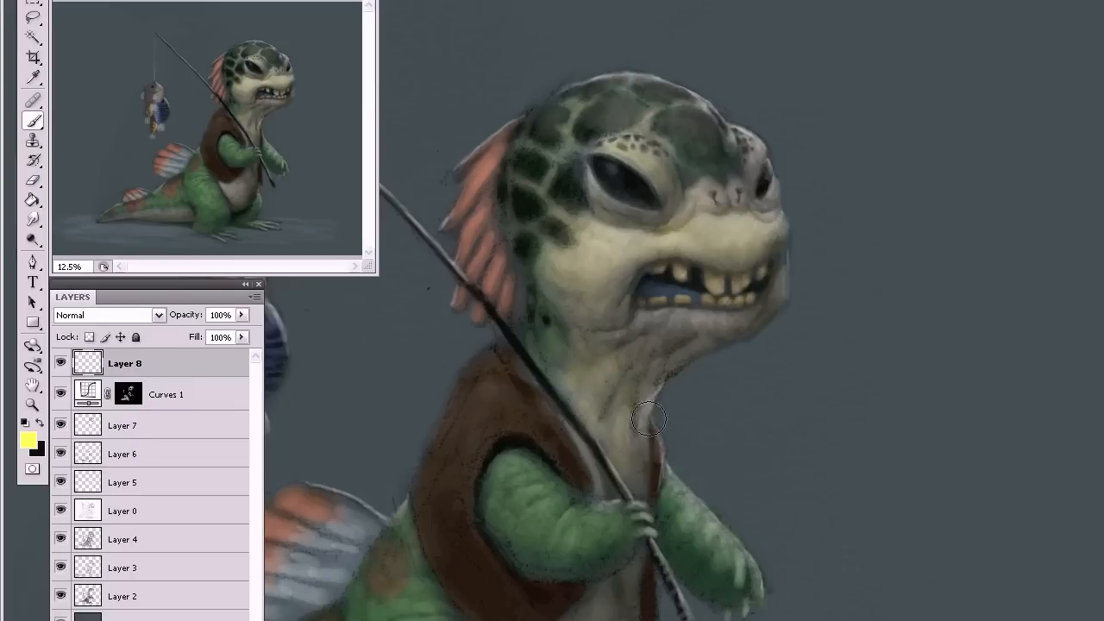
mouse_move(646, 517)
mouse_down()
mouse_move(716, 448)
mouse_move(750, 328)
mouse_up()
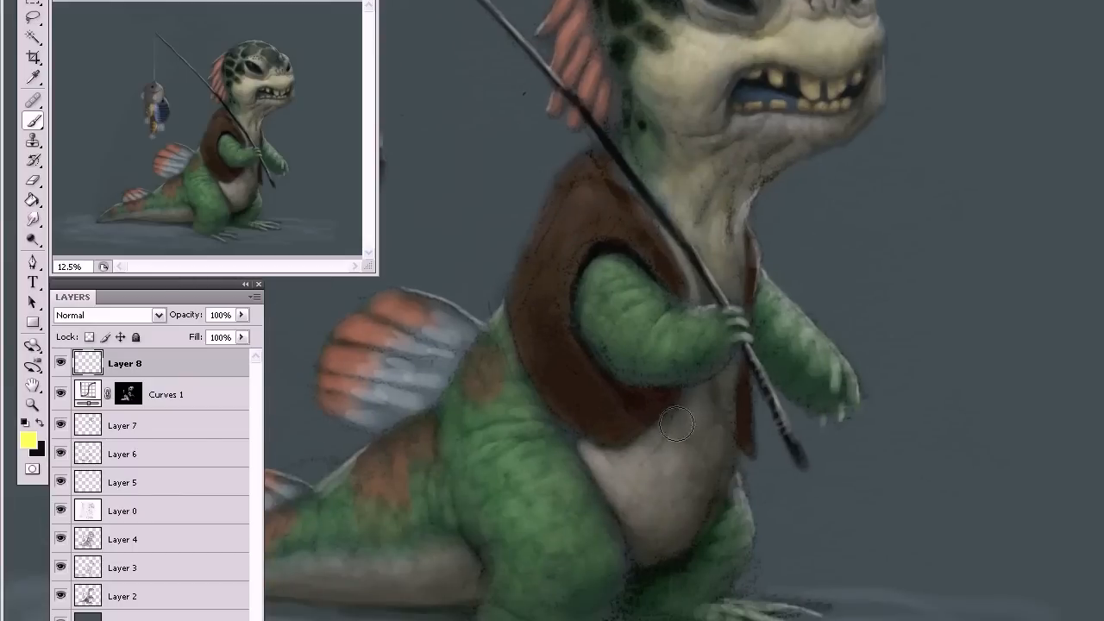
Lighten the belly below the vest, paint along the tail's underside and darken the cheek near the mouth.
mouse_move(648, 448)
mouse_down()
mouse_move(682, 437)
mouse_move(692, 446)
mouse_move(652, 463)
mouse_move(651, 477)
mouse_move(621, 471)
mouse_move(622, 487)
mouse_move(589, 450)
mouse_move(674, 509)
mouse_up()
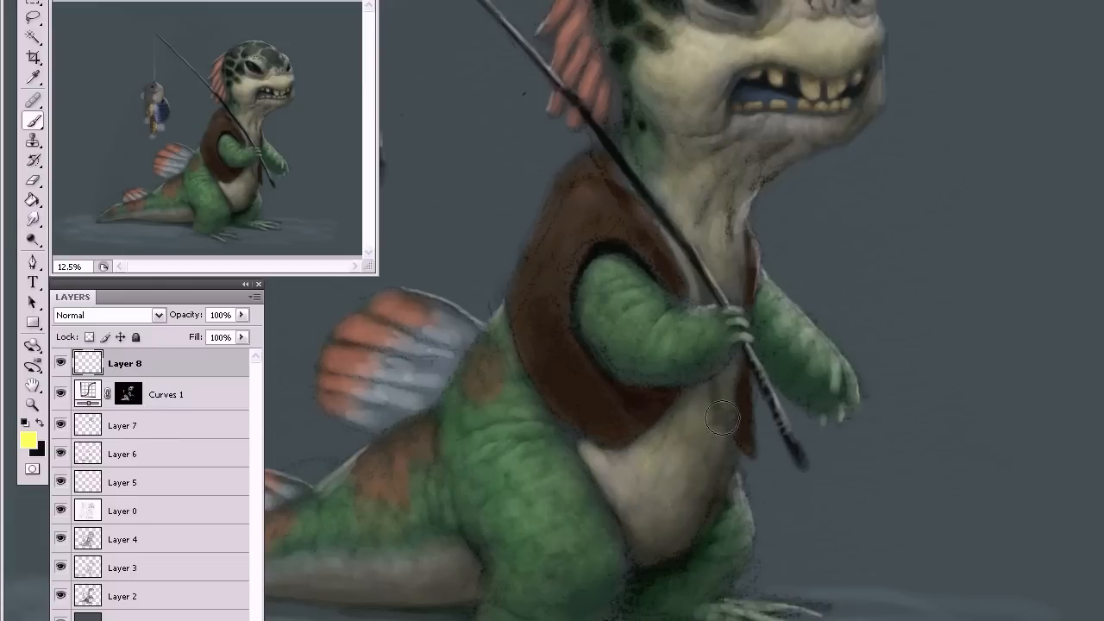
mouse_move(638, 560)
mouse_down()
mouse_move(690, 529)
mouse_move(765, 520)
mouse_up()
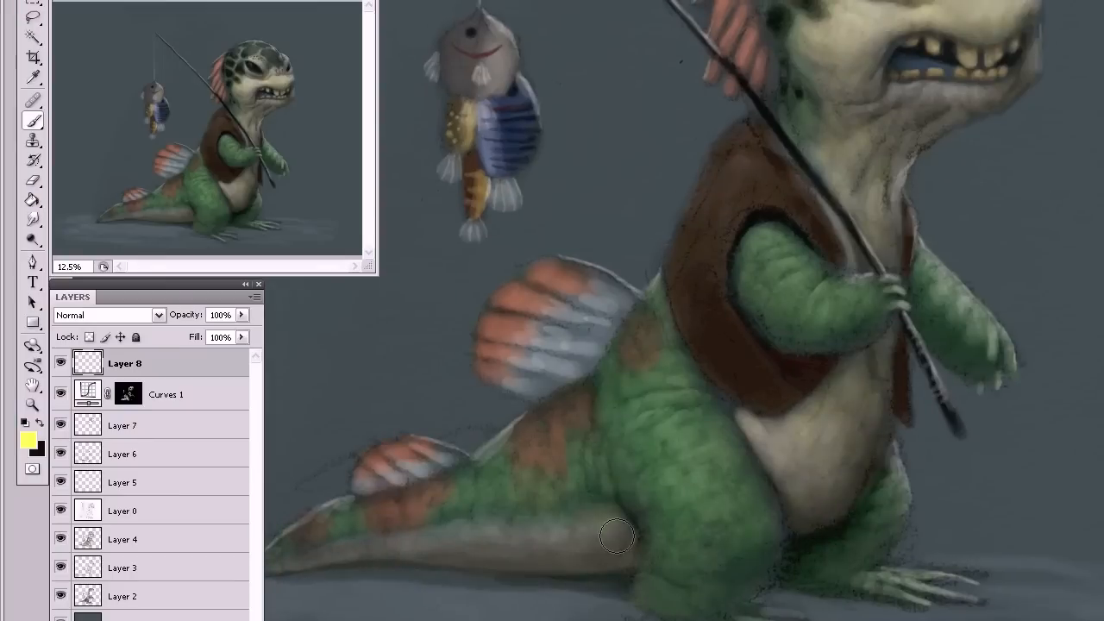
drag(500, 534, 410, 547)
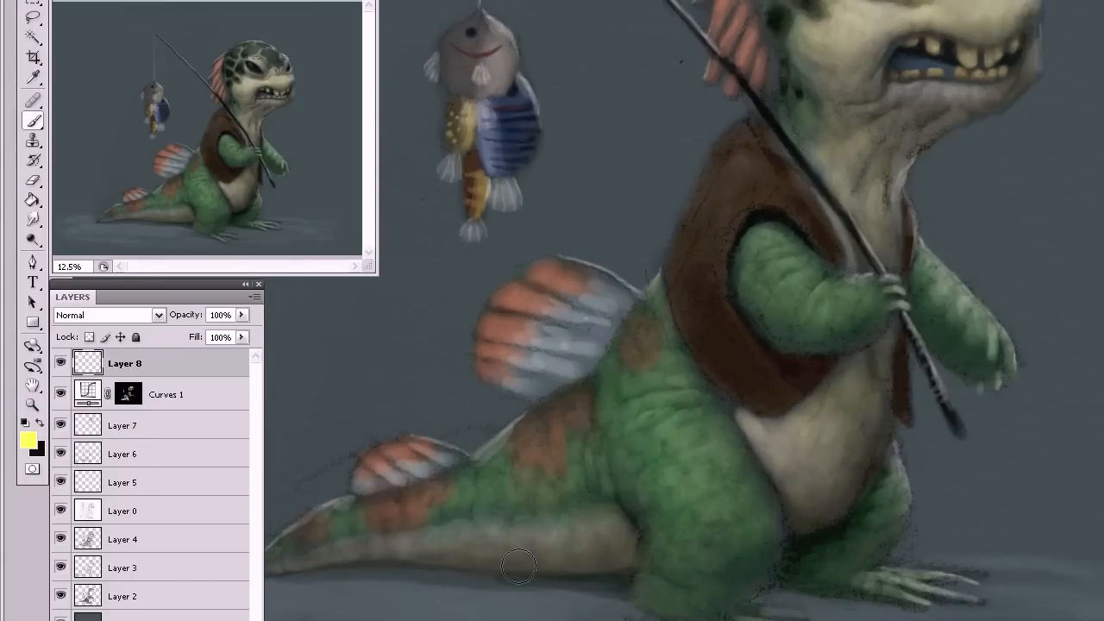
drag(993, 277, 813, 584)
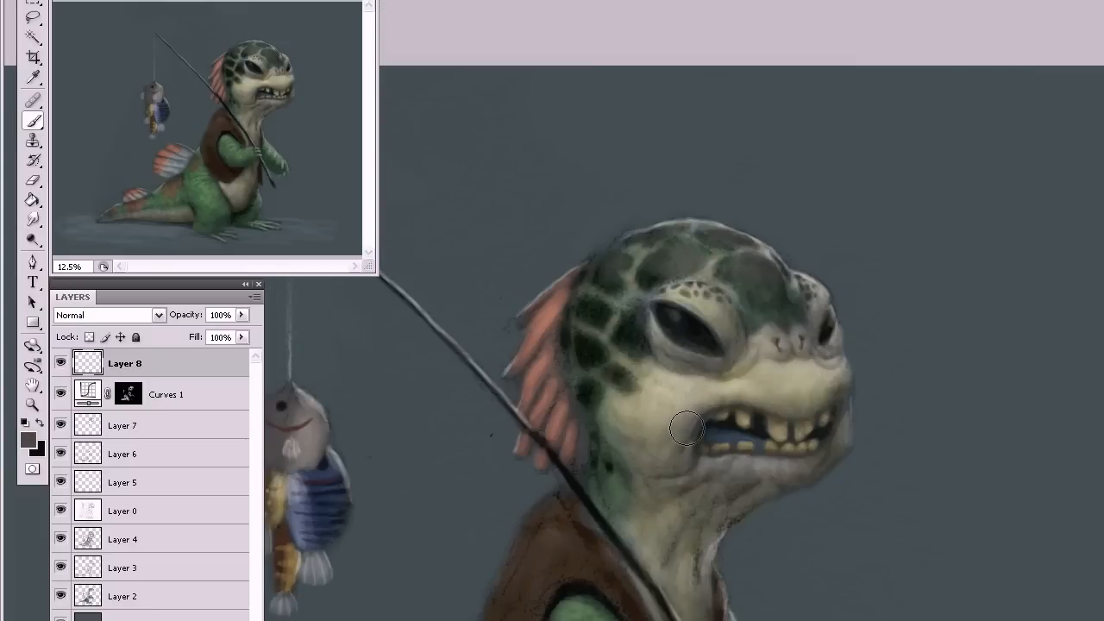
mouse_move(661, 413)
mouse_down()
mouse_move(628, 402)
mouse_move(634, 389)
mouse_move(670, 394)
mouse_up()
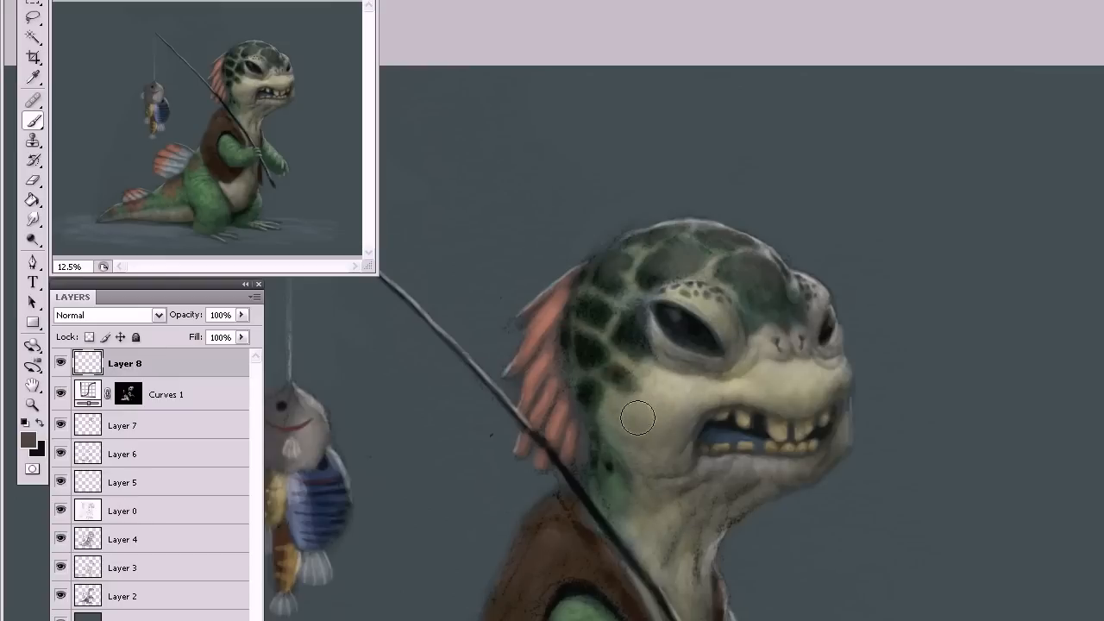
drag(675, 533, 881, 376)
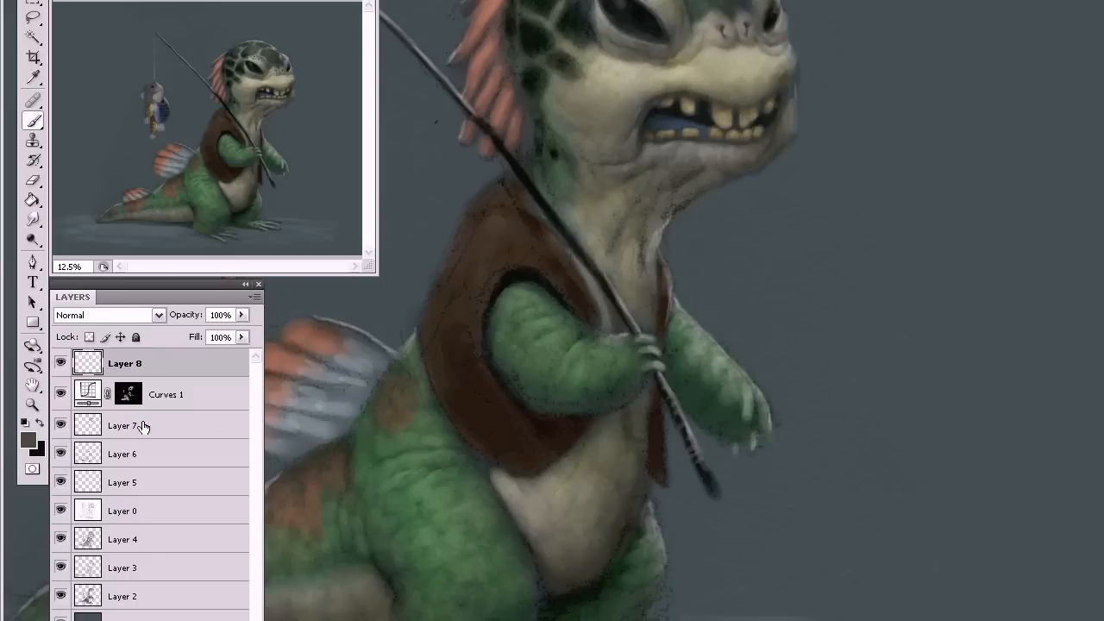
Set the foreground colour to light blue 81b4c6.
click(31, 438)
click(743, 154)
click(581, 102)
drag(582, 103, 590, 83)
click(900, 42)
Brush a handwritten signature in the bottom-right corner, removing one stray stroke, and zoom out.
mouse_move(782, 563)
mouse_down()
mouse_move(733, 593)
mouse_move(893, 574)
mouse_up()
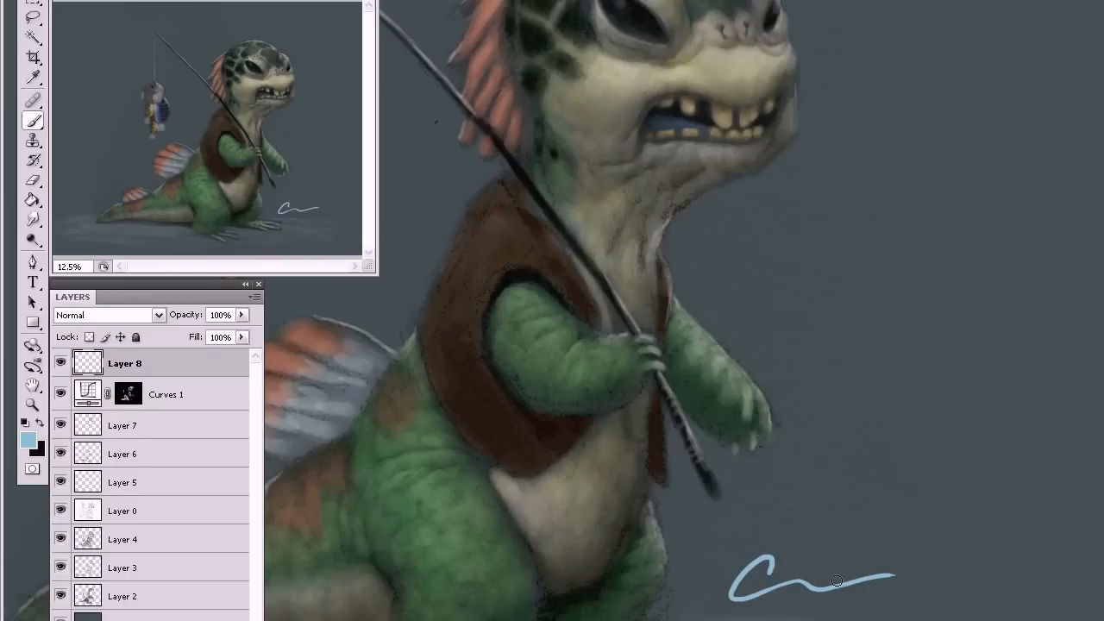
drag(815, 536, 786, 605)
key(ctrl+z)
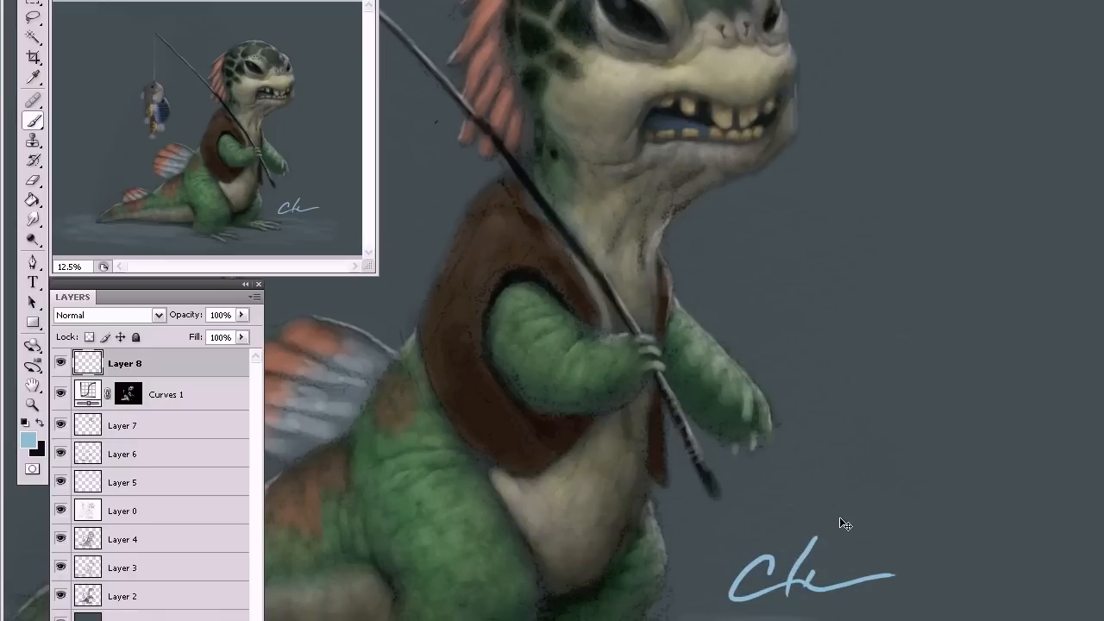
drag(800, 538, 789, 593)
key(ctrl+minus)
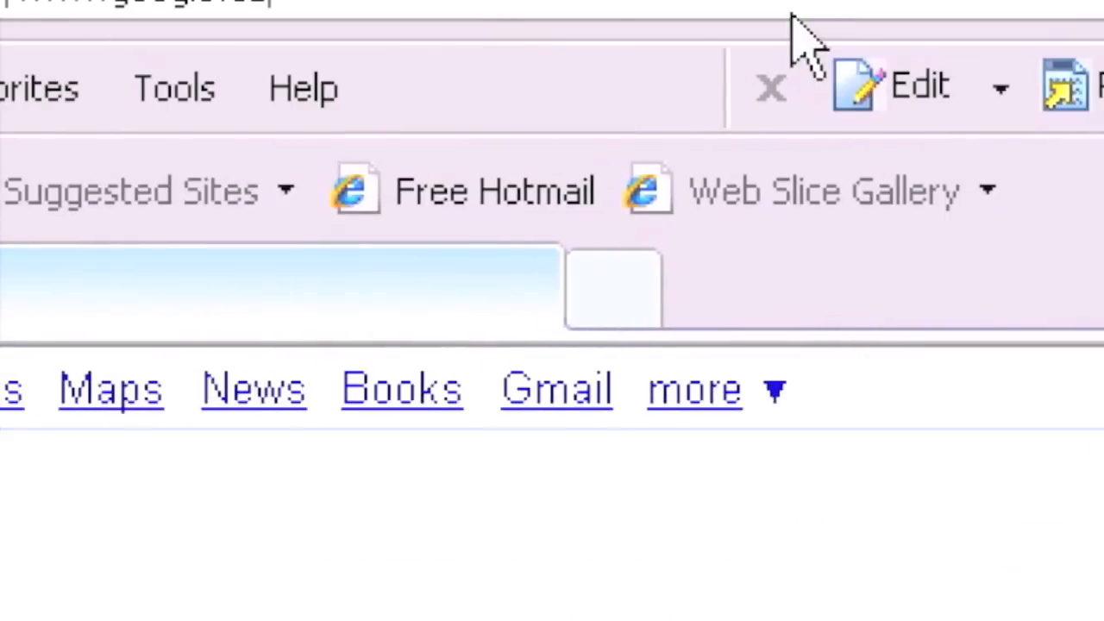
click(788, 8)
text(www.schoolism.co)
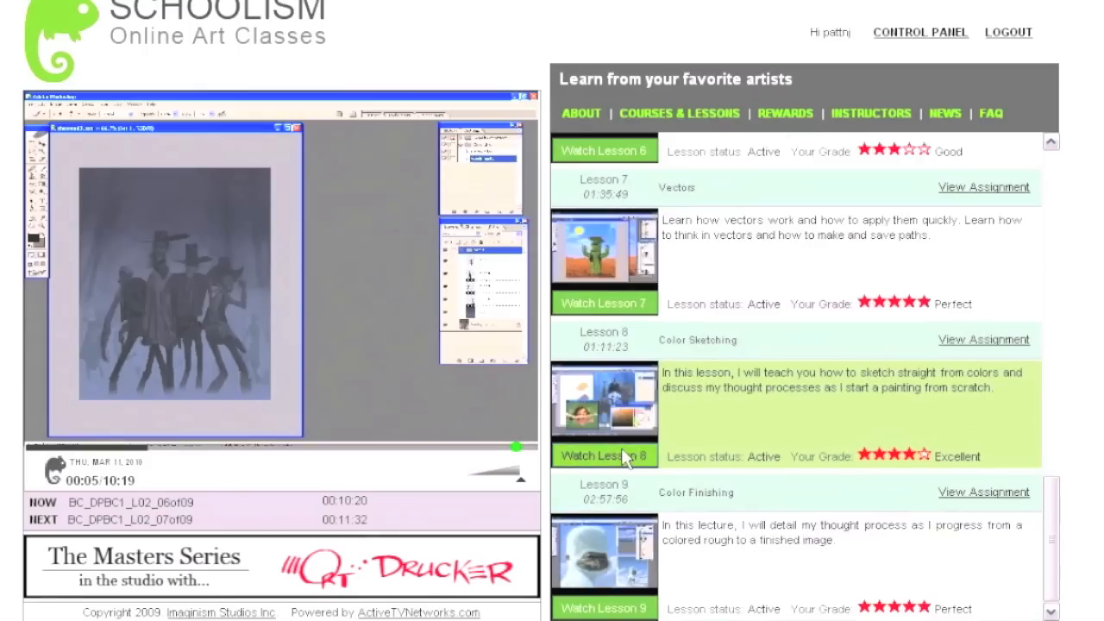
click(633, 456)
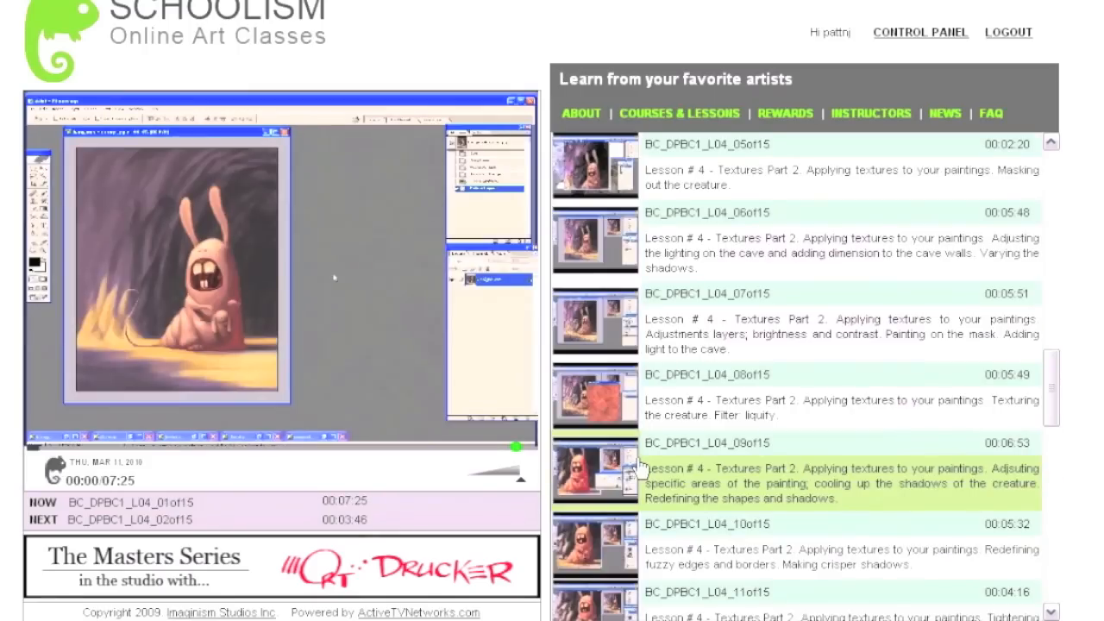
scroll(627, 468, down, 3)
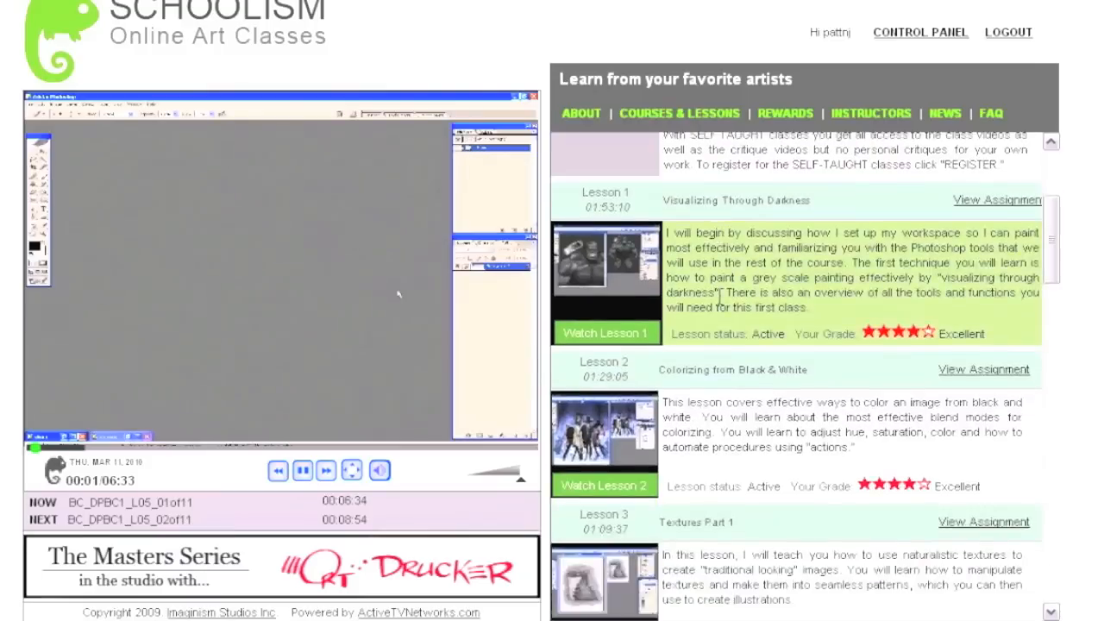
scroll(718, 295, down, 3)
scroll(718, 295, down, 5)
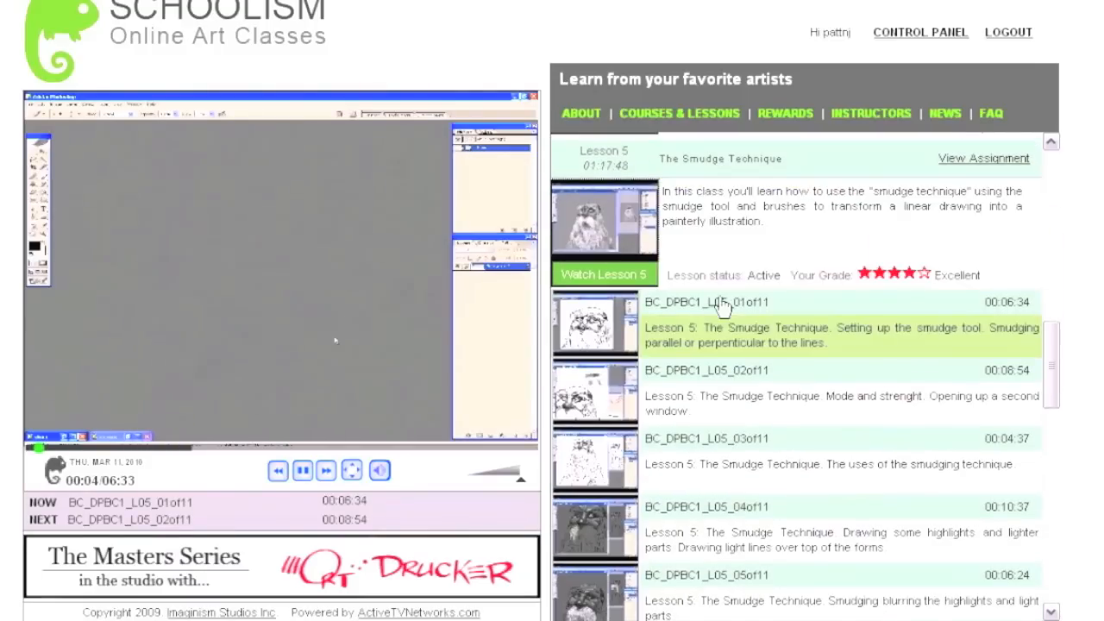
click(351, 470)
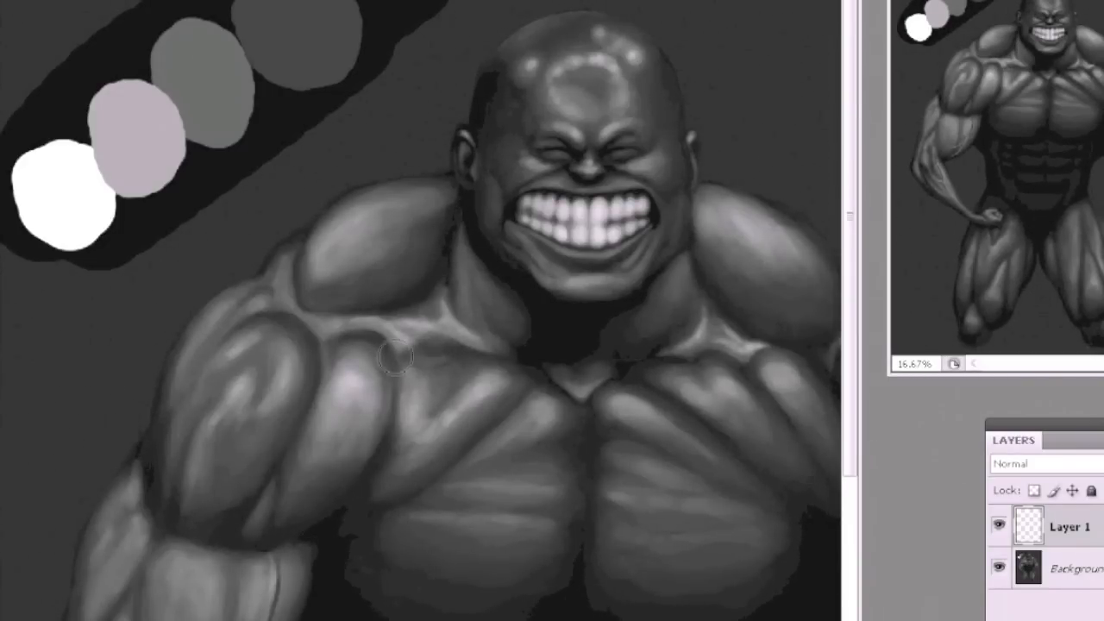
Write a message to the instructor with subject 'question' and a short thank-you greeting.
text(stephen sil)
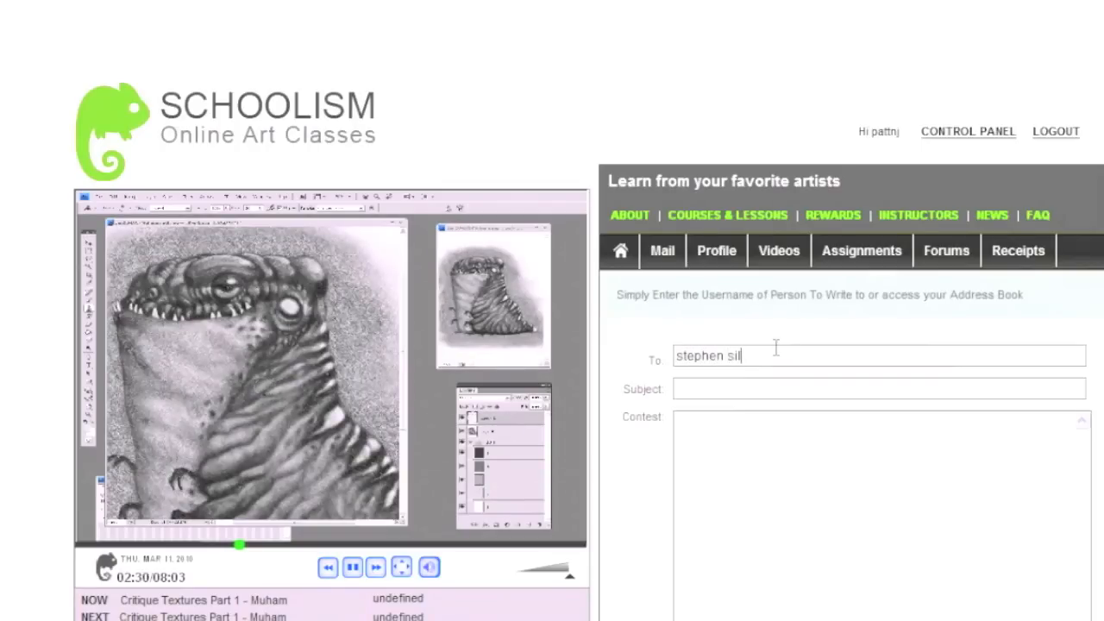
text(ver)
click(742, 389)
text(question)
key(Tab)
text(Hi Stephen,)
key(Return)
key(Return)
text(Thank you for the)
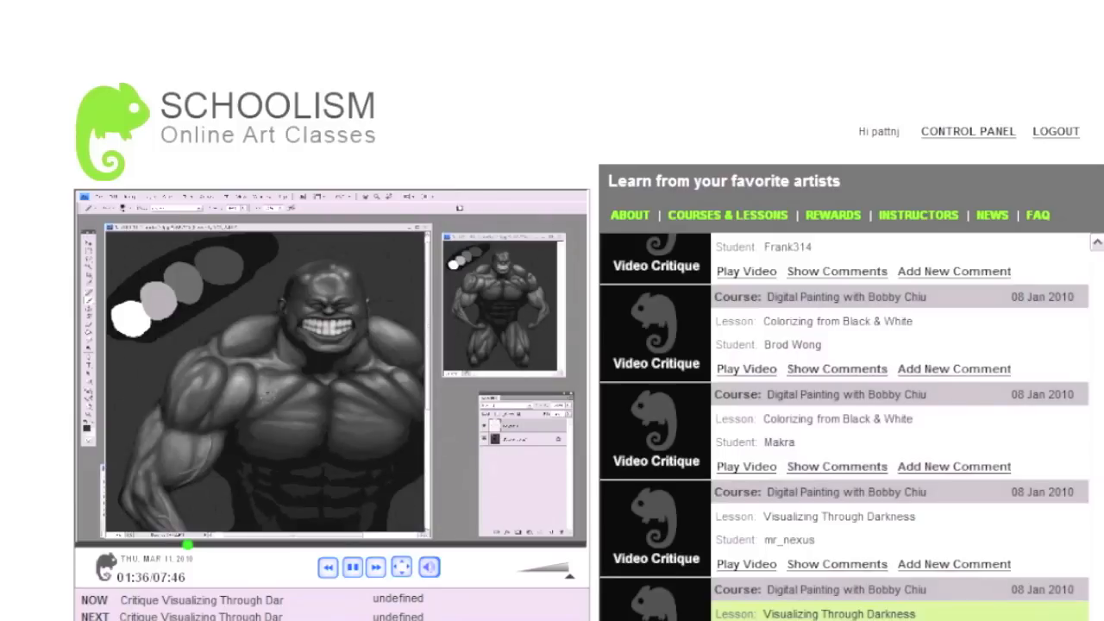
scroll(844, 427, up, 1)
scroll(796, 368, up, 10)
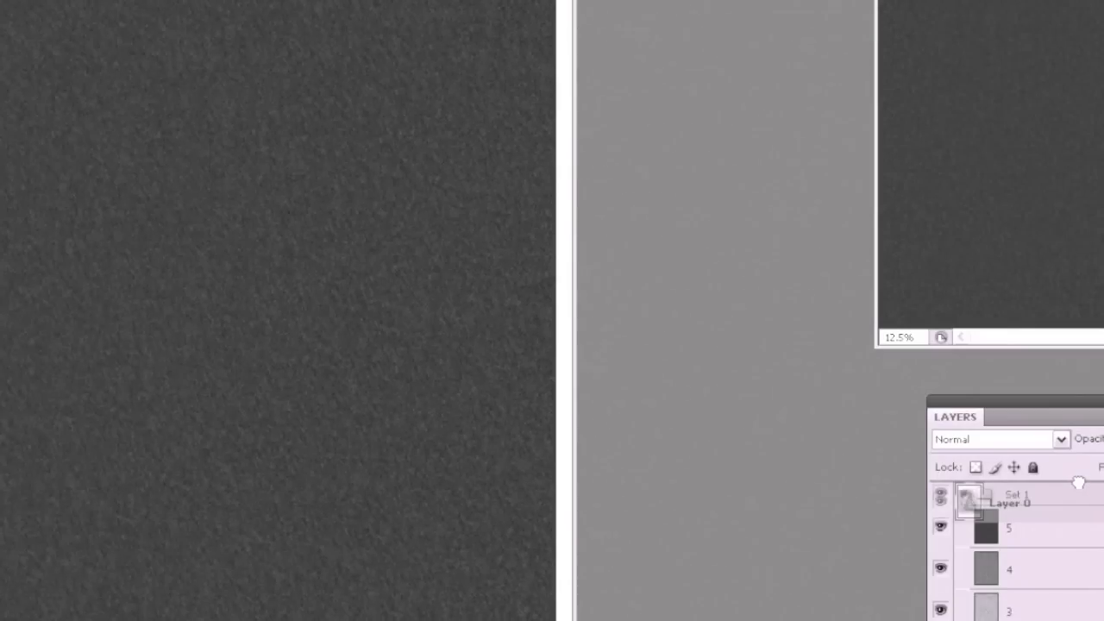
Move Layer 0 above Set 1 and lighten the creature's chest with brush strokes.
drag(1078, 483, 1085, 476)
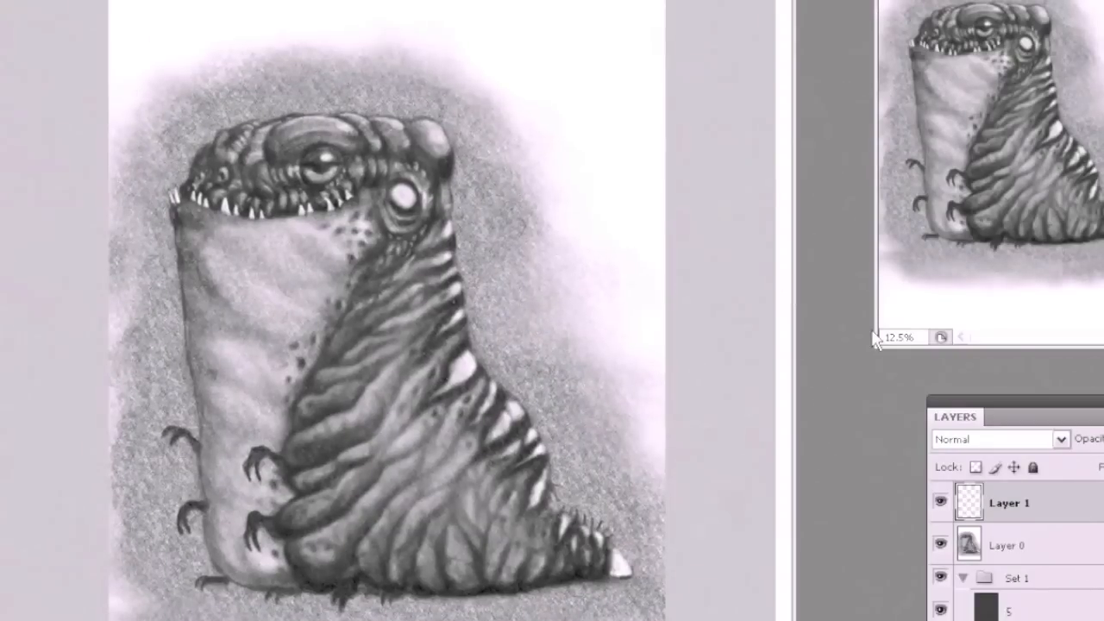
key(ctrl+plus)
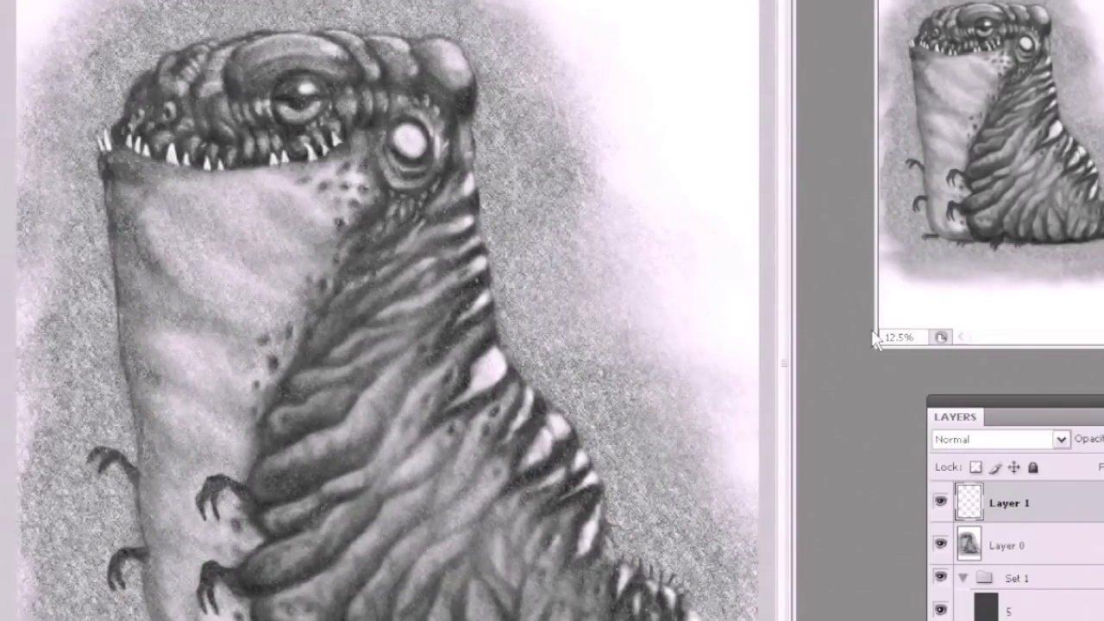
key(ctrl+plus)
key(ctrl+minus)
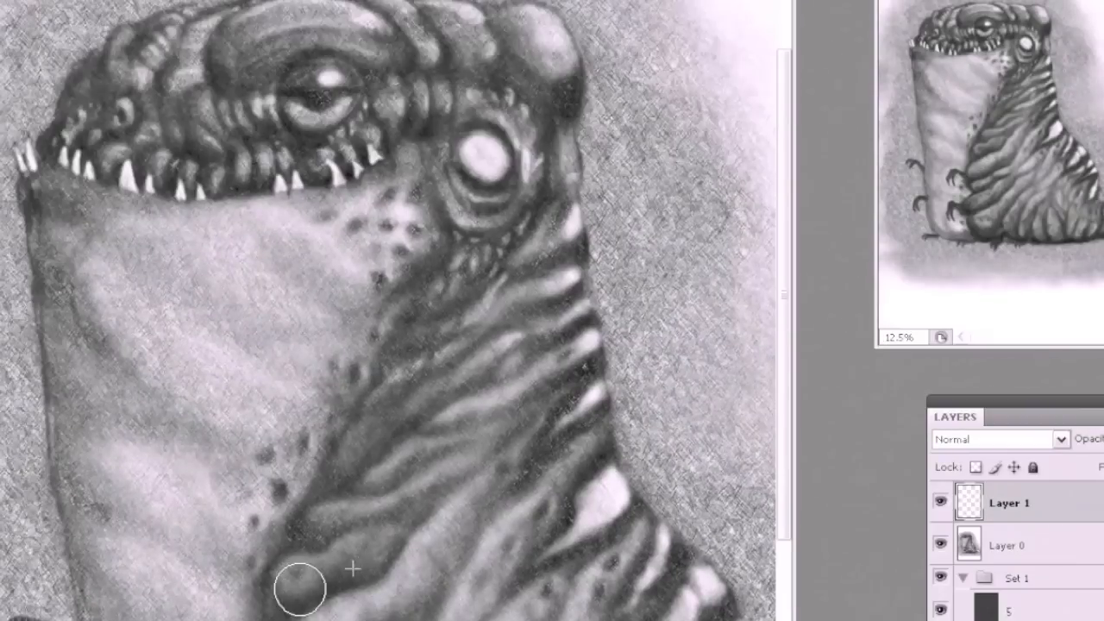
mouse_move(350, 552)
mouse_down()
mouse_move(365, 566)
mouse_move(353, 557)
mouse_move(408, 522)
mouse_move(376, 541)
mouse_up()
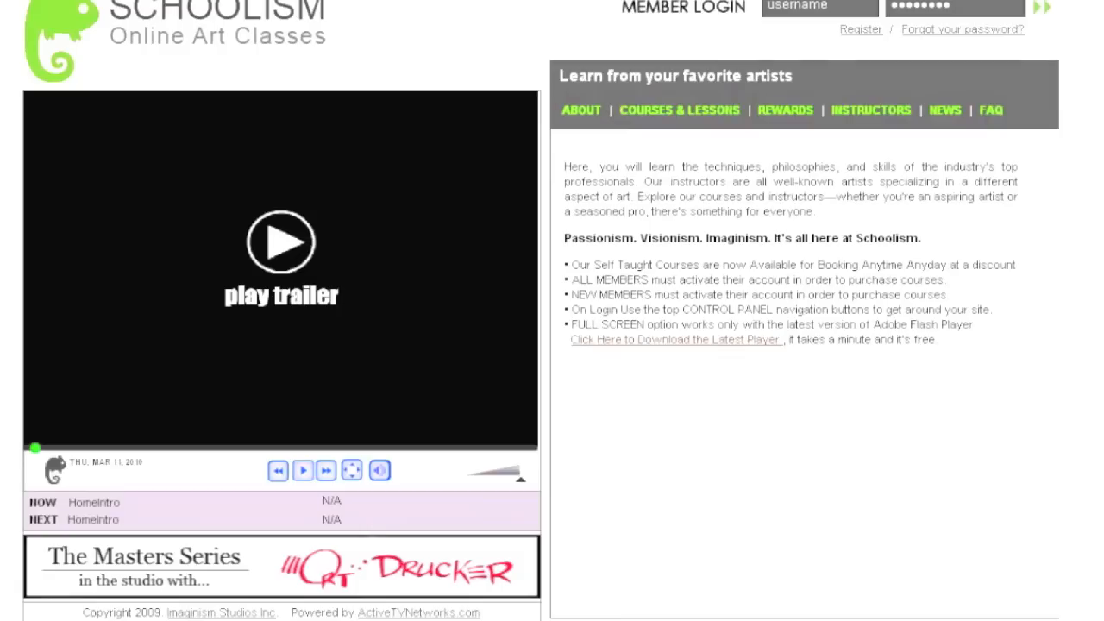
Enter the member username and password on the Schoolism login page.
click(864, 8)
text(pattnj)
key(Tab)
text(***)
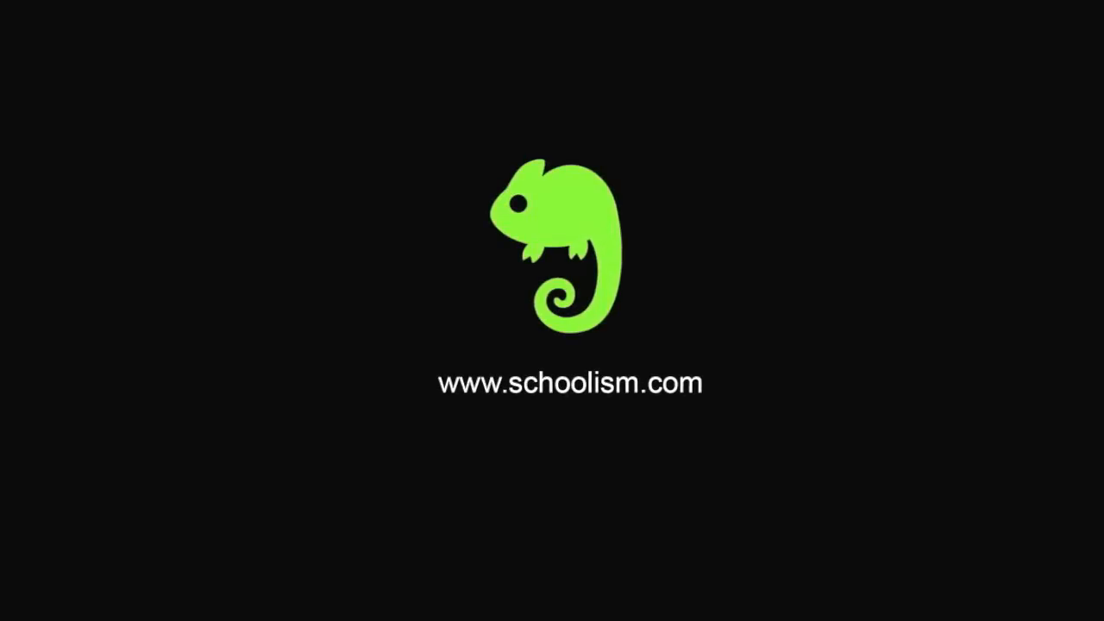